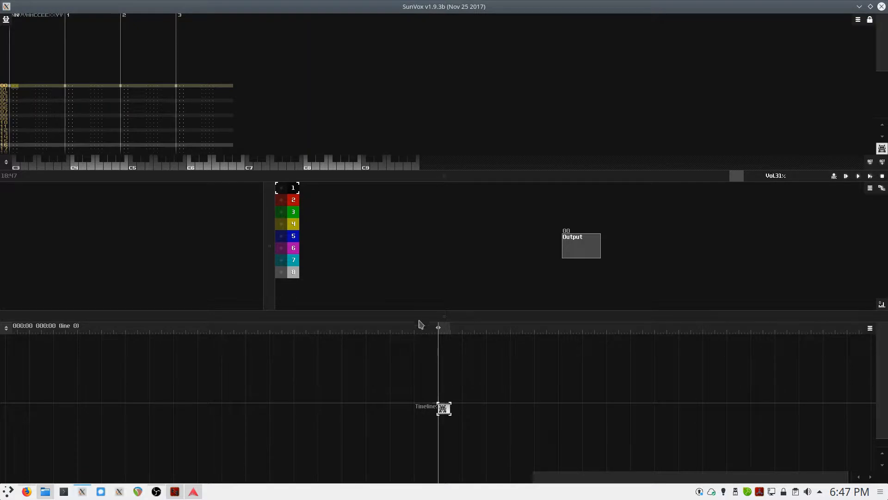
Add an FM synth module, connect it to the Output module and try a test note
left_click_drag(416, 316, 415, 342)
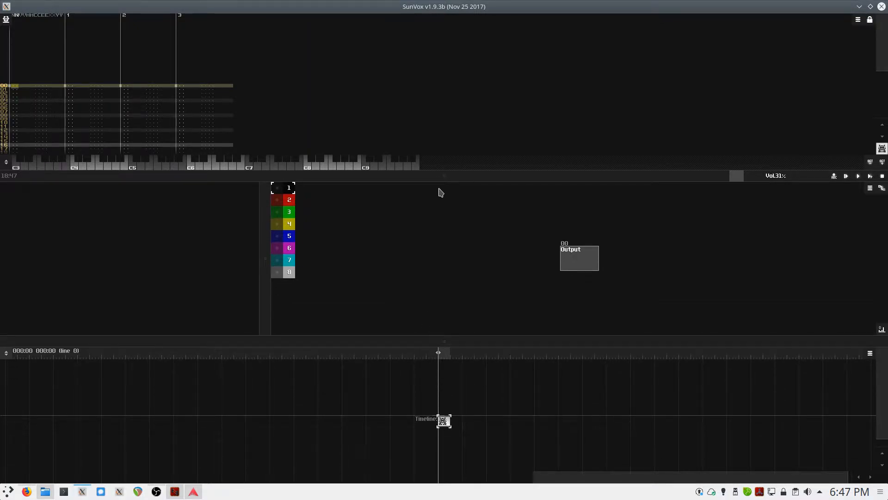
left_click_drag(439, 183, 439, 209)
double_click(409, 270)
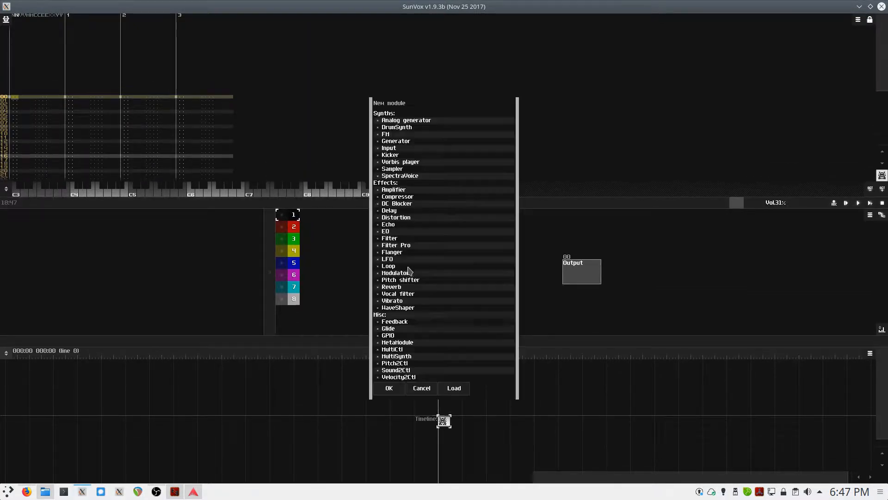
left_click(416, 123)
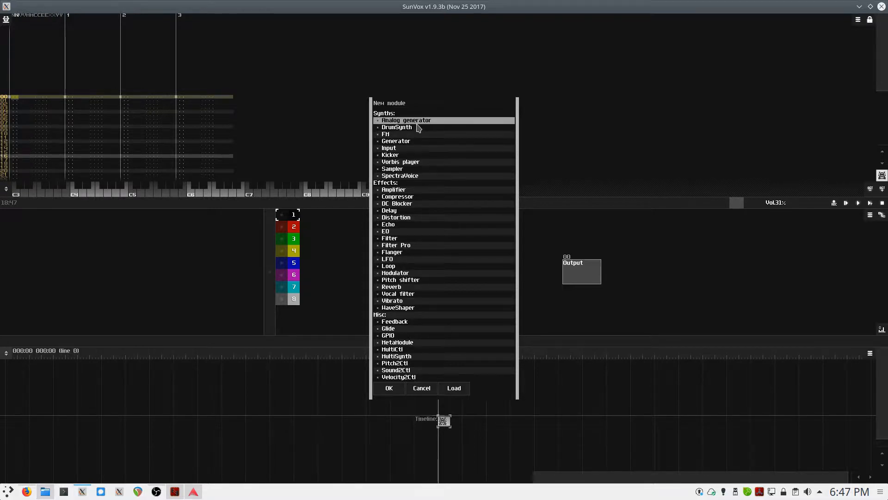
double_click(400, 135)
left_click_drag(394, 267, 588, 273)
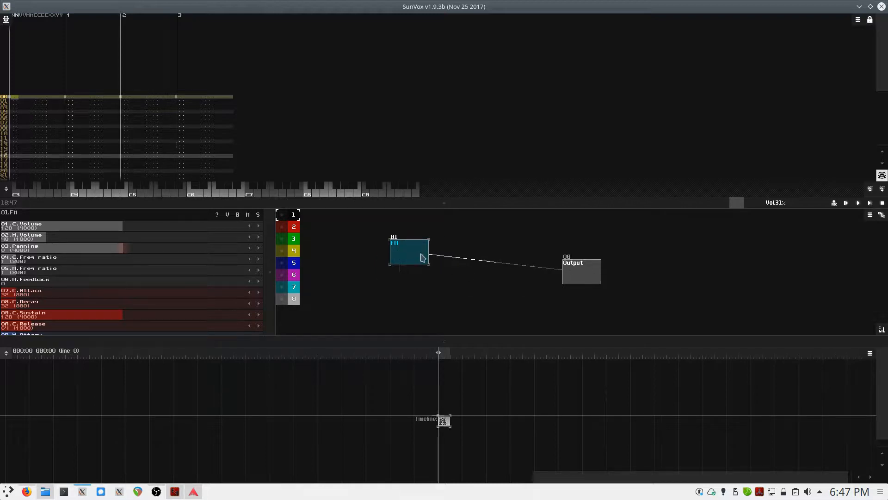
left_click_drag(418, 255, 400, 266)
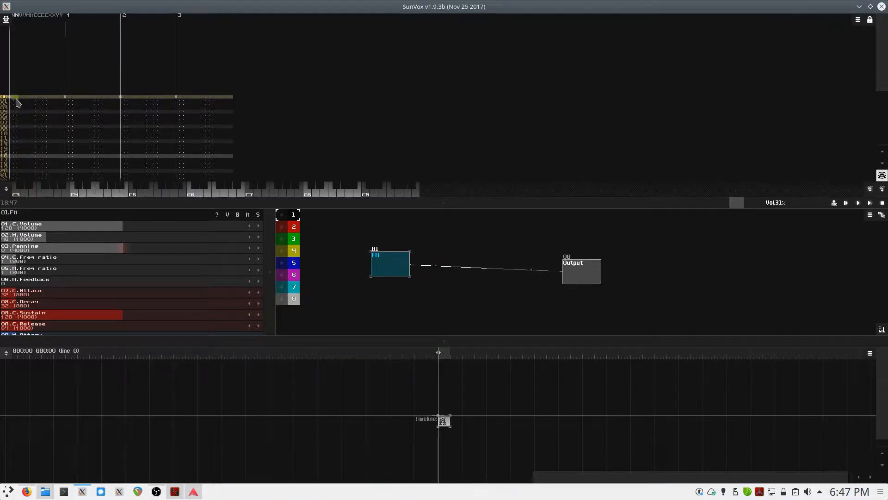
key("z")
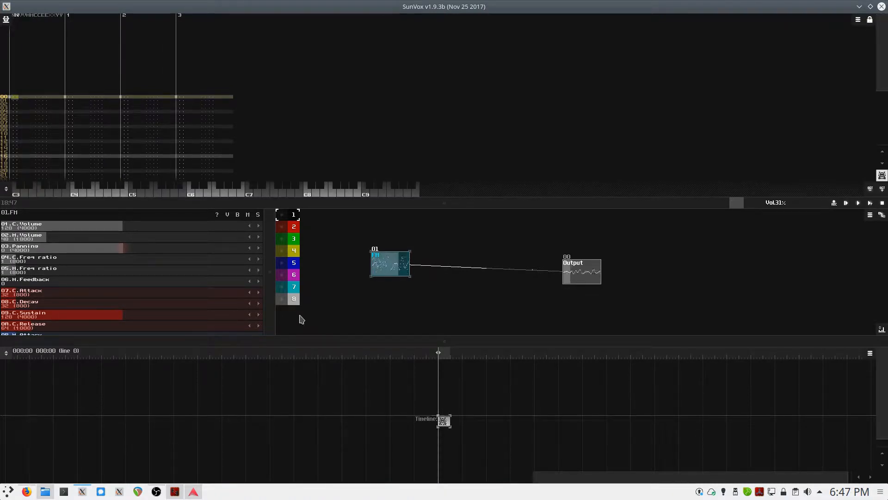
Set the FM module's C.Sustain to 33 and M.Sustain to 26, with the controller list enlarged
left_click_drag(272, 299, 397, 240)
left_click_drag(268, 340, 299, 398)
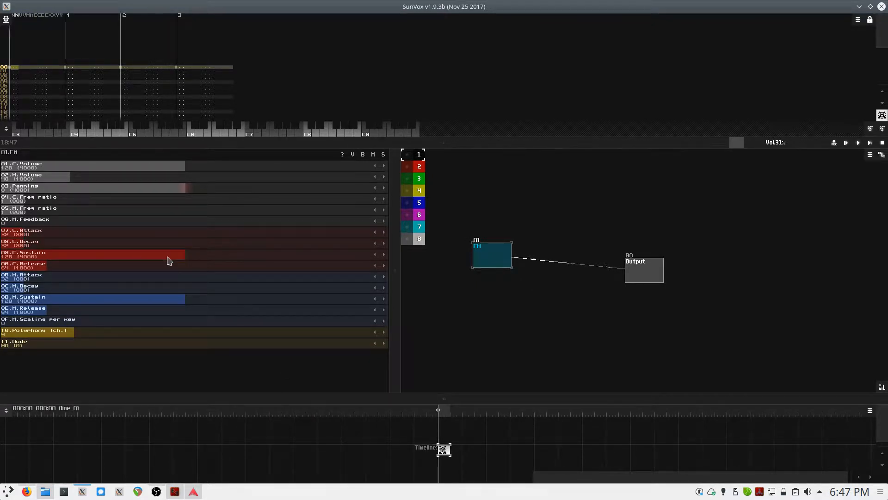
left_click_drag(167, 262, 69, 258)
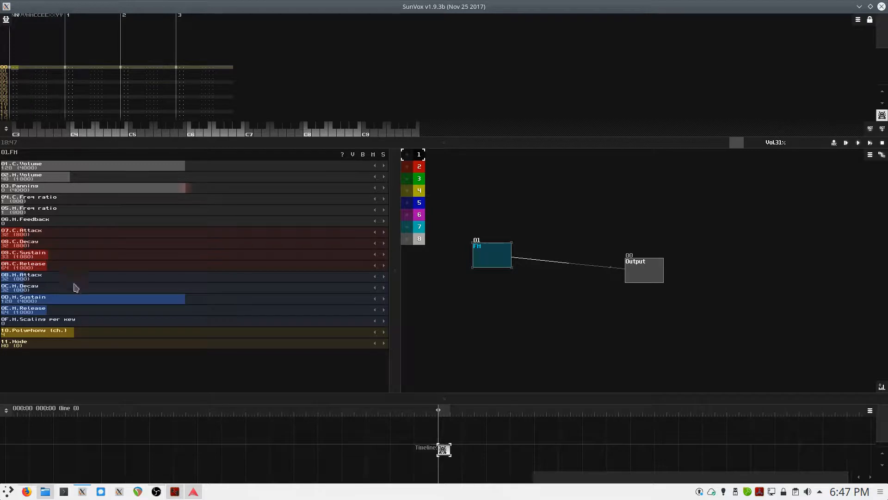
left_click_drag(155, 304, 38, 299)
key("z")
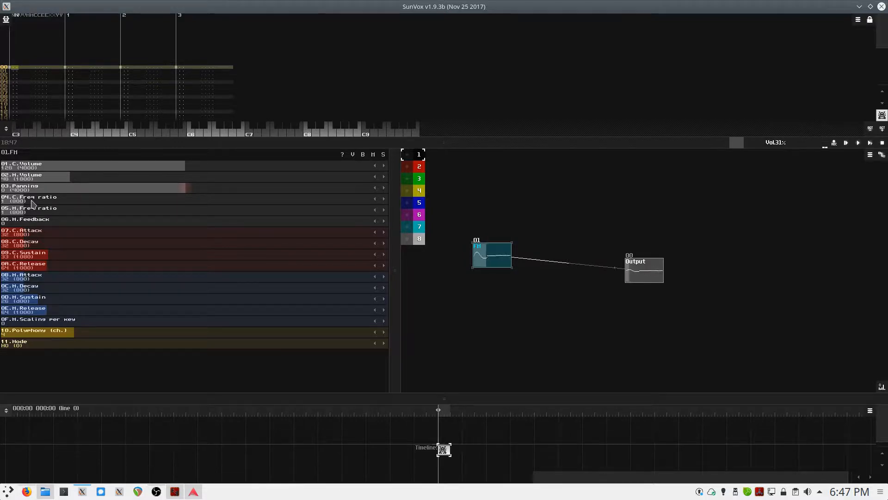
Set the FM module's C.Volume to 60, M.Volume to 56, C.Freq ratio to 0 and M.Freq ratio to 4
mouse_move(43, 202)
left_mouse_down()
mouse_move(25, 215)
mouse_move(93, 214)
mouse_move(33, 215)
left_mouse_up()
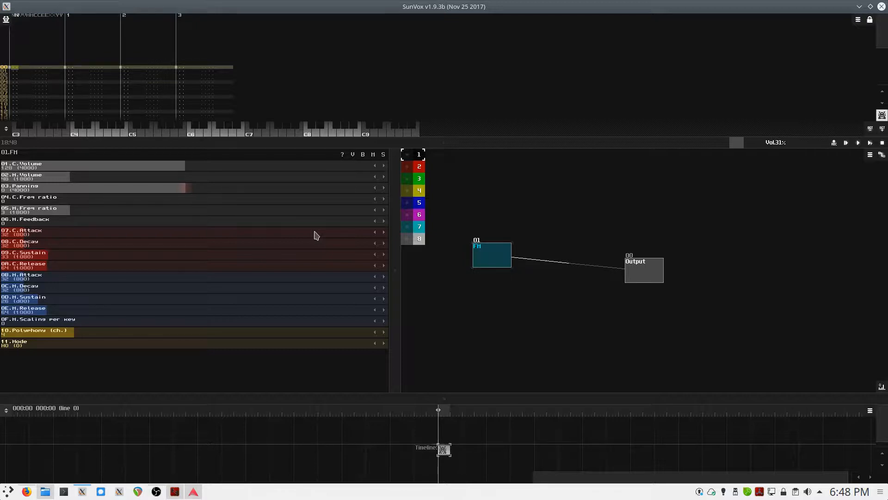
left_click_drag(176, 170, 85, 172)
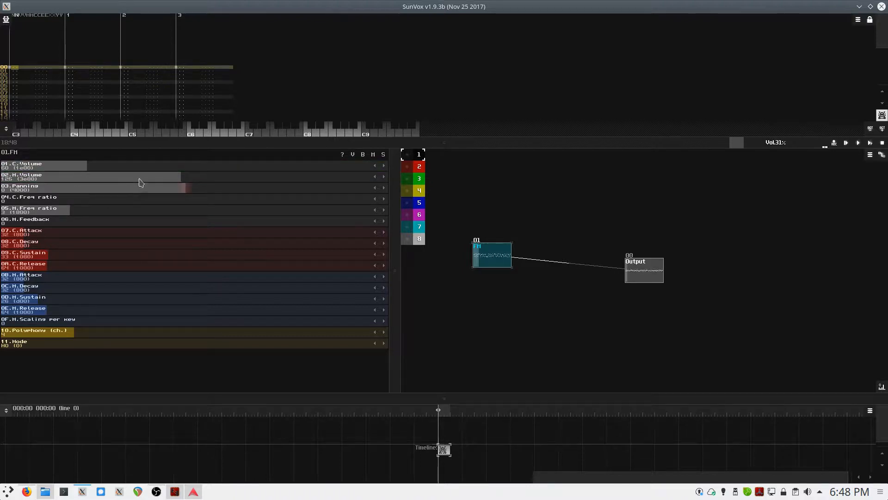
left_click_drag(140, 178, 56, 209)
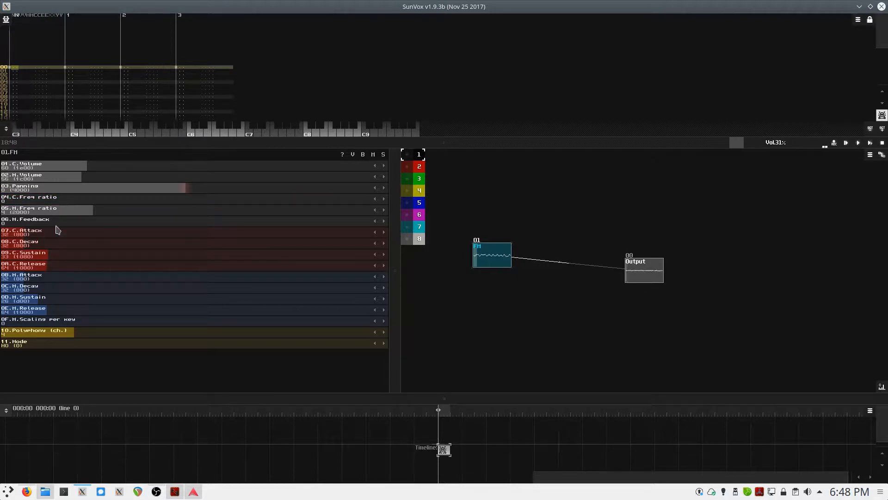
Set the FM module's C.Attack to 163 and M.Attack to 126
left_click_drag(21, 234, 115, 238)
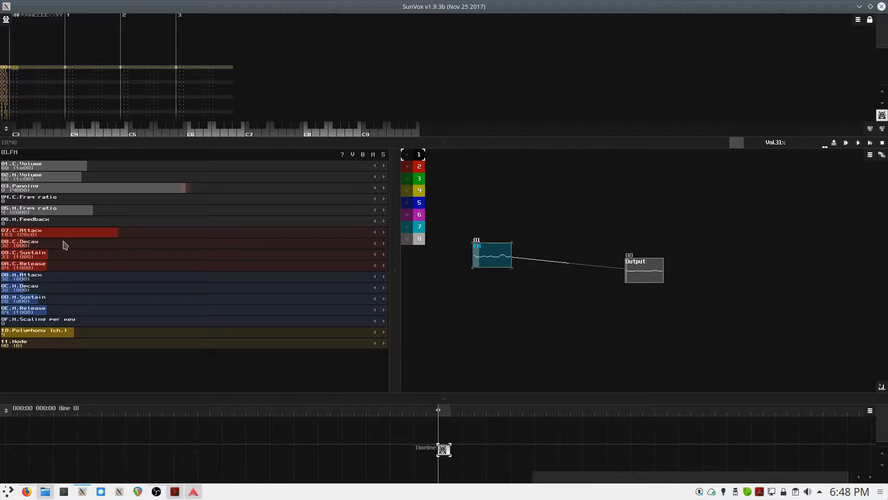
left_click_drag(393, 268, 219, 262)
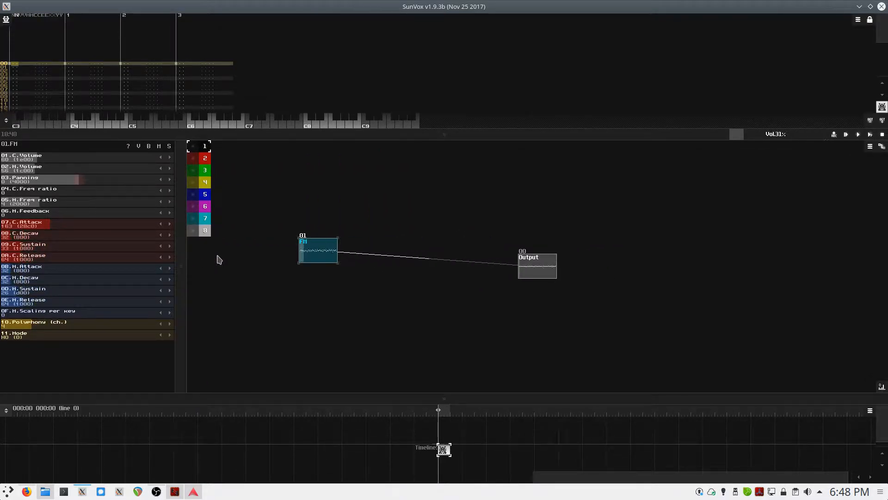
left_click_drag(262, 138, 287, 236)
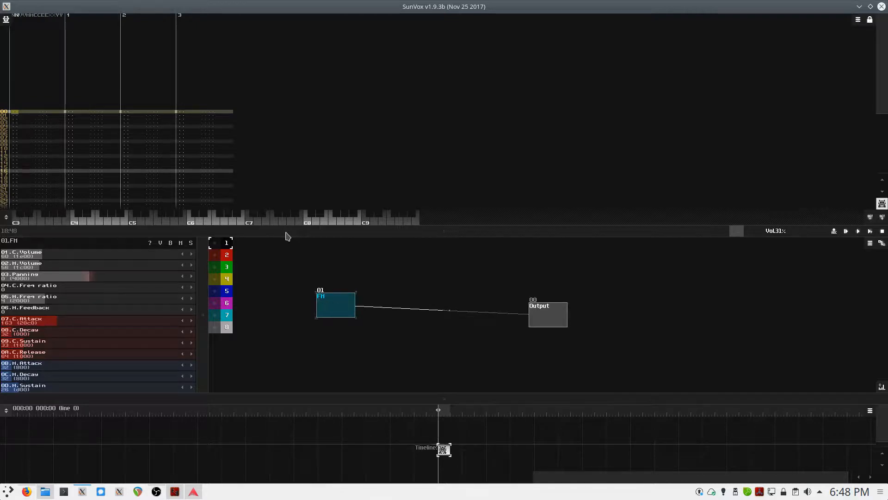
left_click_drag(204, 329, 410, 232)
left_click_drag(27, 269, 98, 268)
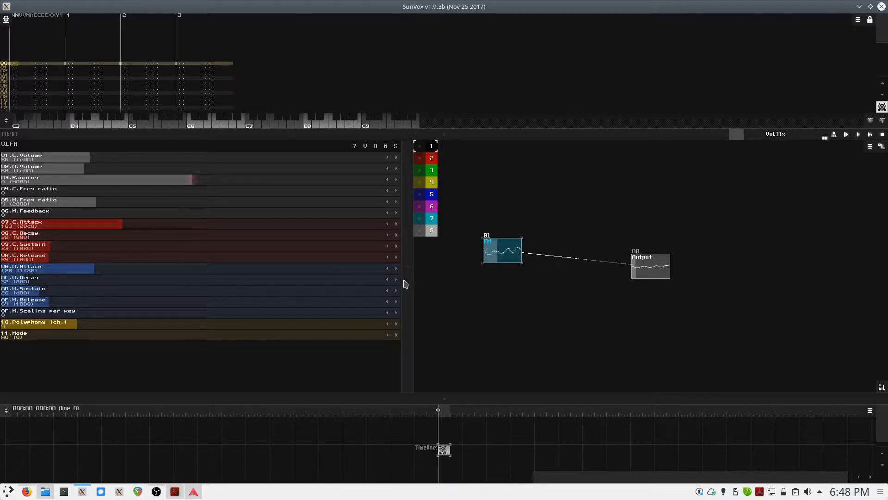
Enter a C3 note for the FM module on line 00 of the pattern's first track
left_click_drag(403, 281, 316, 348)
left_click(34, 100)
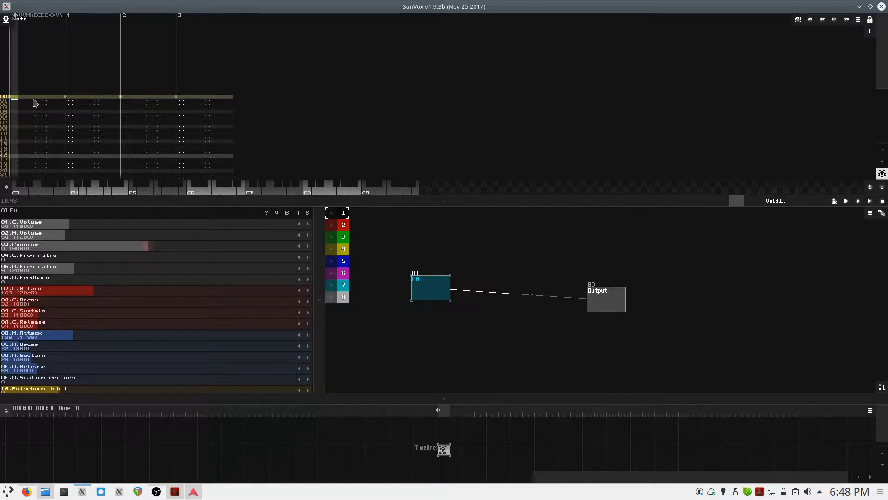
key("z")
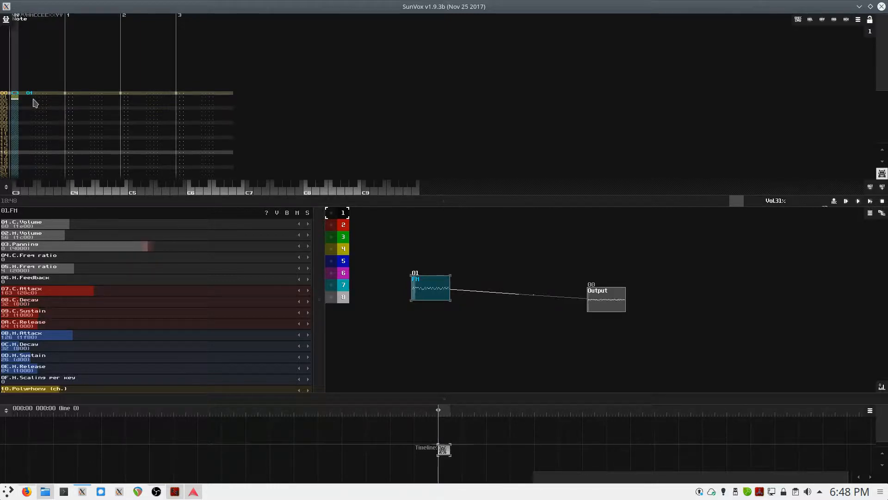
Enter a d3 note for the FM module on line 00 of pattern track 1
key("Right")
key("Right")
key("Right")
key("Right")
key("Right")
key("Right")
key("Right")
key("Right")
key("Right")
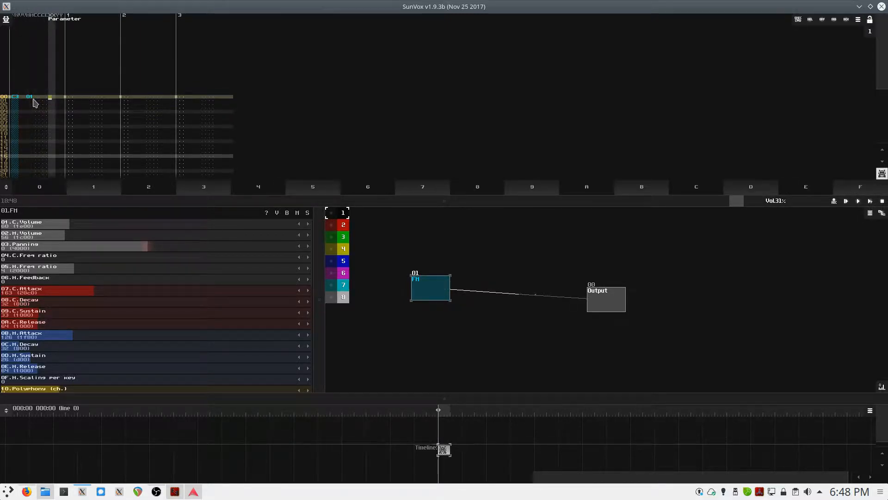
key("Right")
key("Right")
key("Right")
key("Right")
key("d")
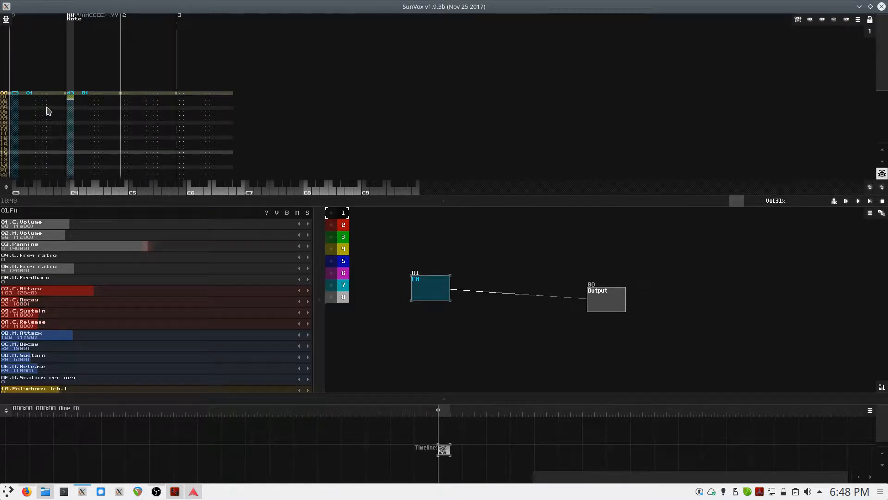
Add note-offs on line 16 of the first two pattern tracks and play the pattern from the start
key("space")
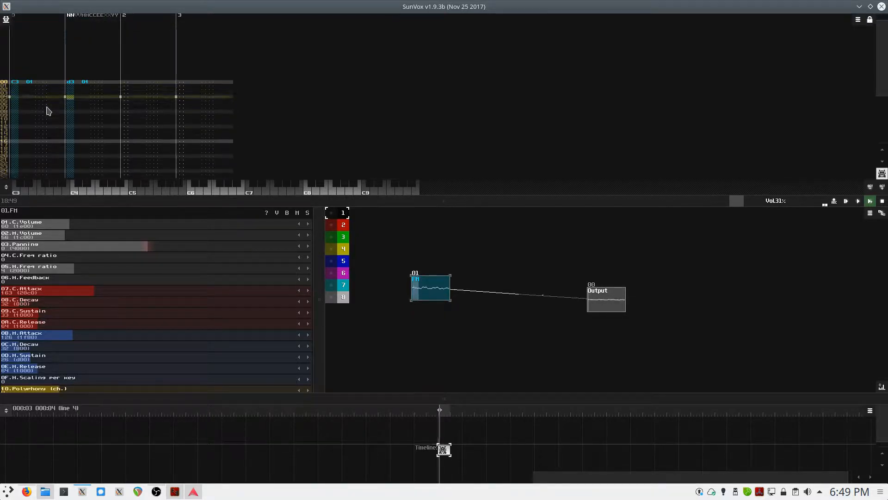
key("space")
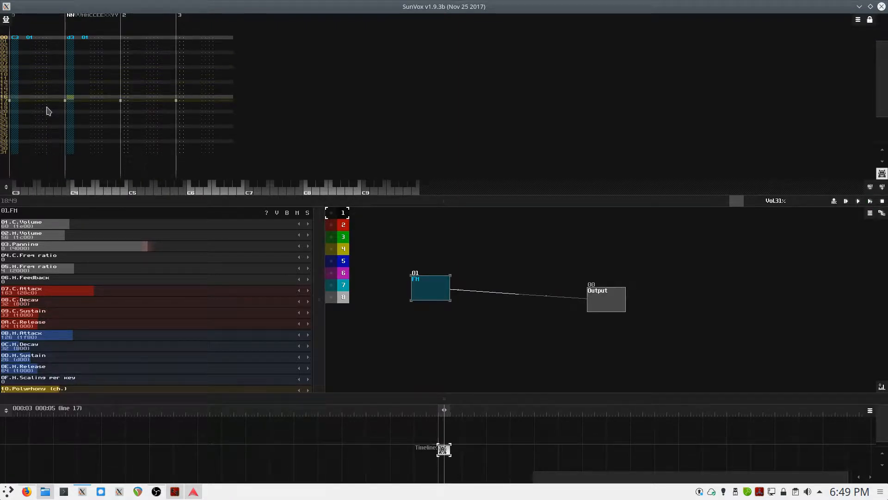
key("space")
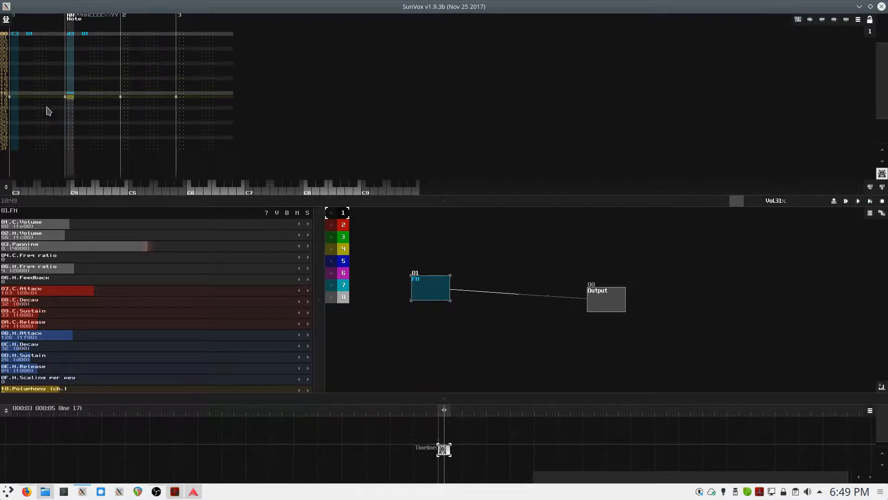
key("Left")
key("Caps_Lock")
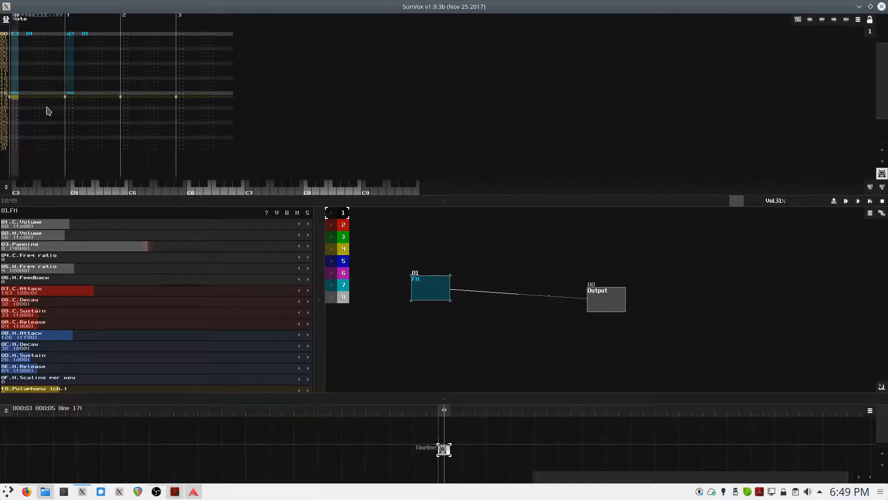
key("F10")
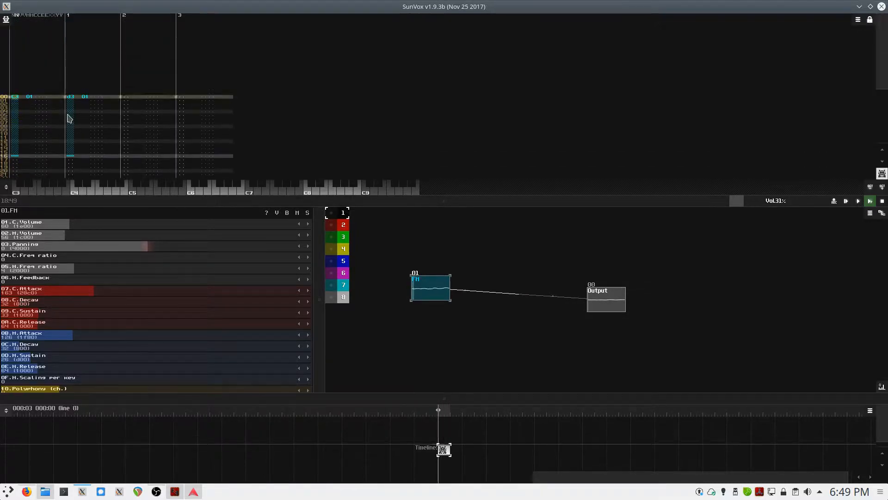
Move the FM and Output modules further apart and remove the connection between them
left_click_drag(437, 289, 420, 297)
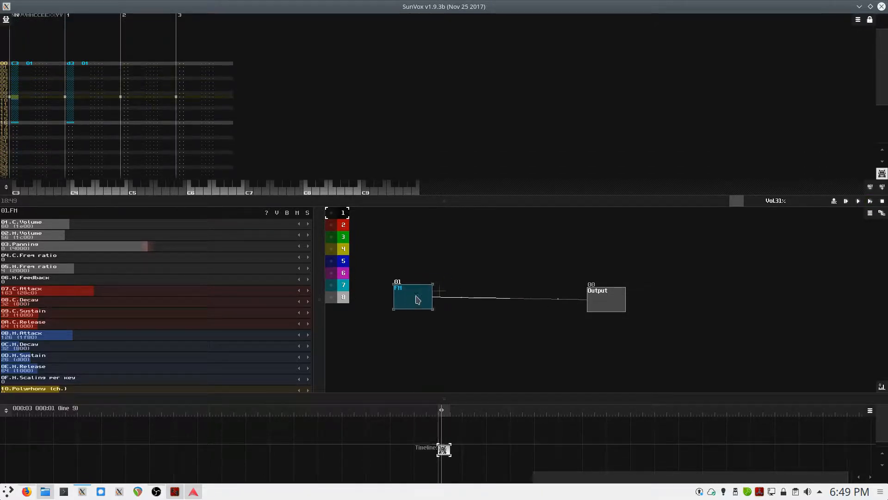
left_click_drag(614, 303, 686, 299)
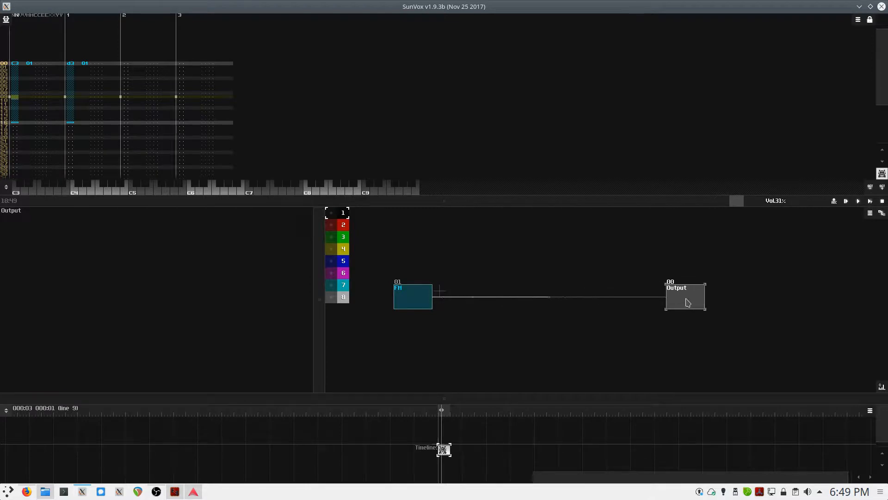
mouse_move(415, 297)
left_mouse_down()
mouse_move(707, 296)
mouse_move(405, 290)
left_mouse_up()
Add an Amplifier module and place it just before the Output module
double_click(477, 284)
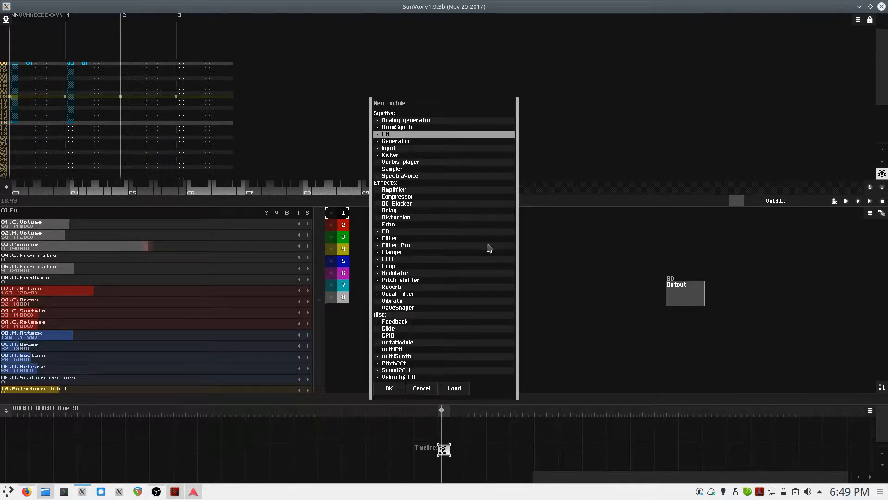
key("Down")
key("Down")
key("Down")
key("Down")
key("Down")
key("Down")
key("Down")
key("Return")
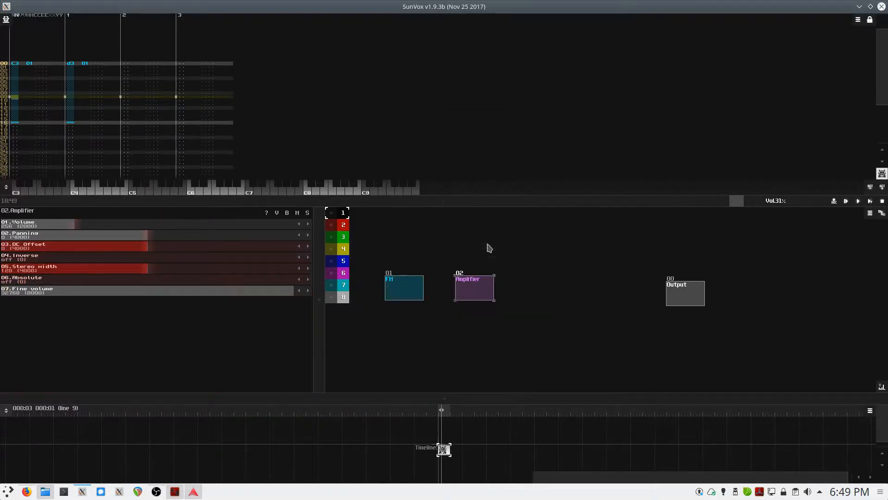
left_click_drag(466, 291, 635, 295)
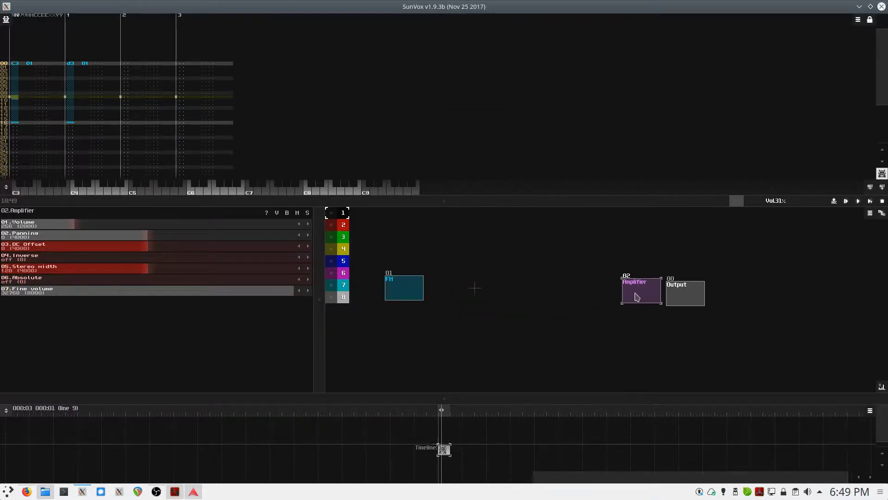
Add a Compressor module and place it just before the Amplifier
double_click(541, 287)
key("Down")
key("Return")
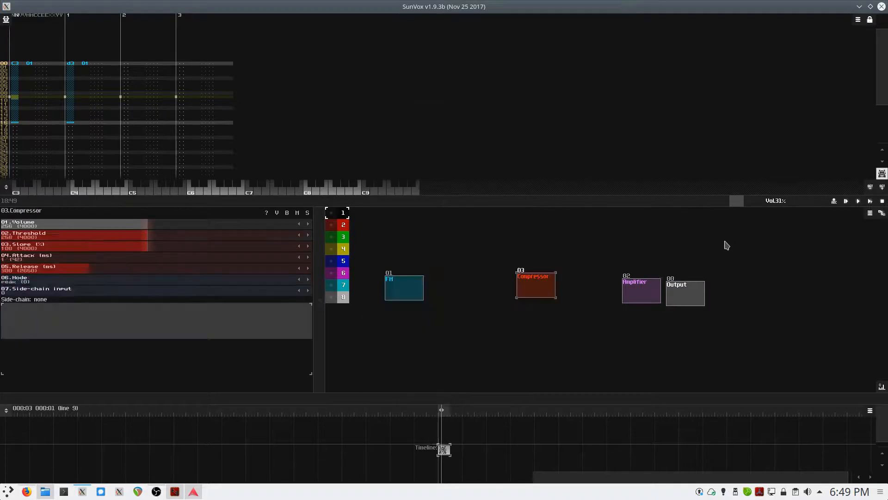
left_click_drag(532, 287, 585, 294)
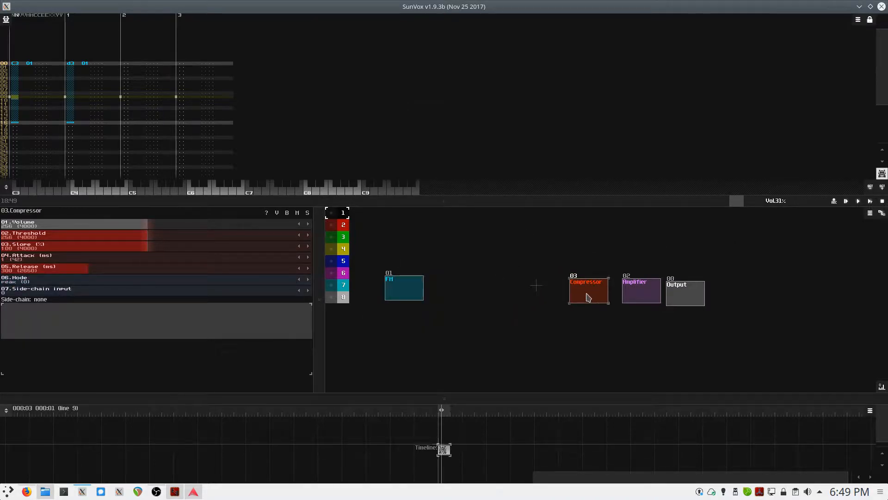
Add a Distortion module, chain FM through Distortion, Compressor and Amplifier to Output, and play the pattern with FM selected
double_click(518, 300)
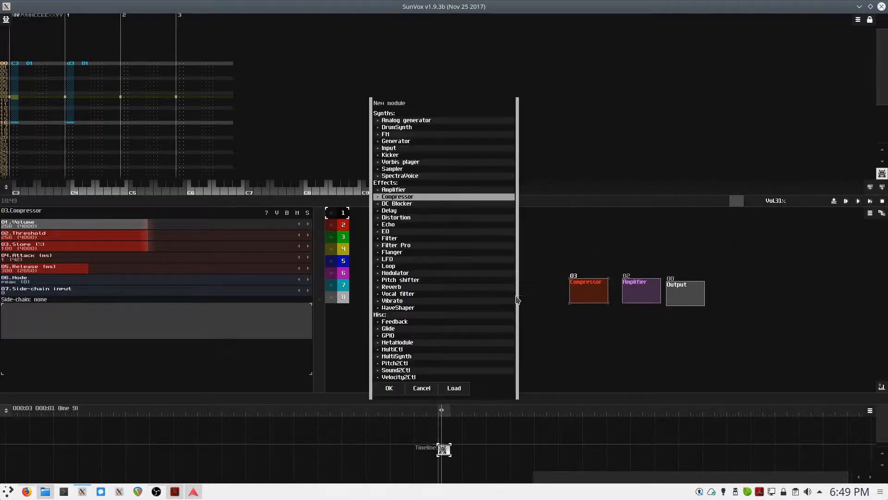
left_click(400, 217)
key("Return")
left_click_drag(409, 290, 509, 295)
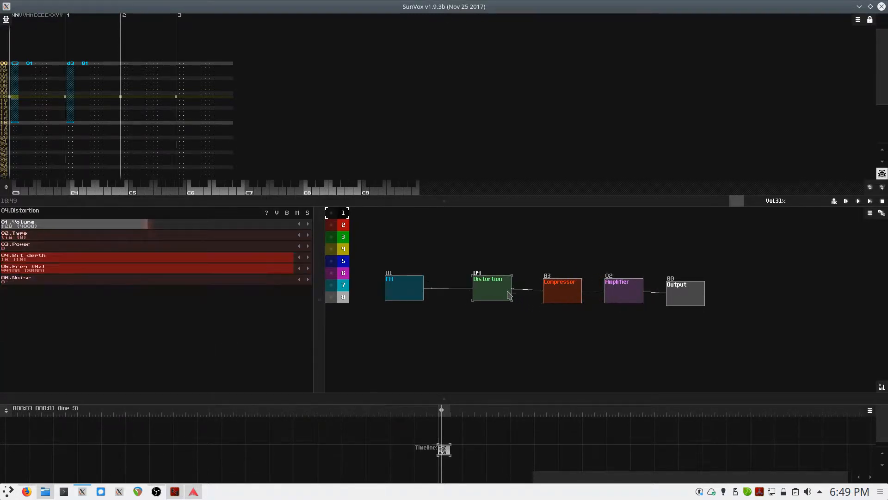
left_click(409, 293)
key("space")
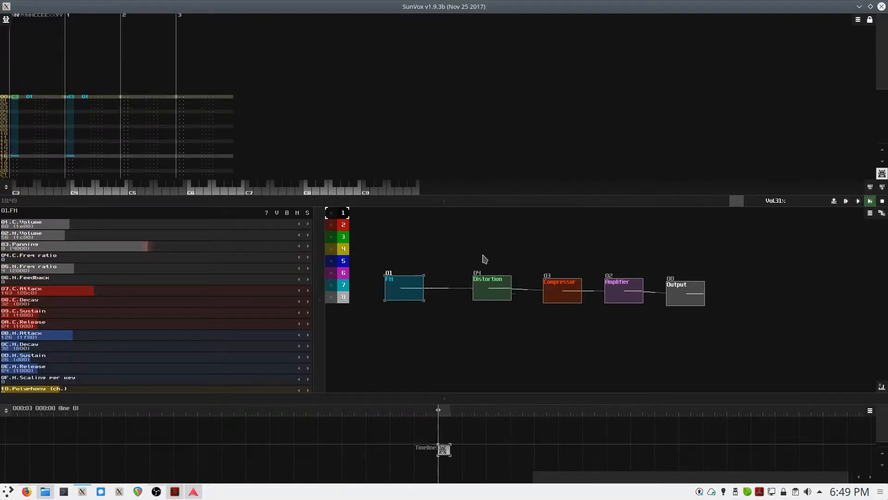
Try raised Power values such as 162 and 48 on the Distortion module, compare with bypass, and return Power to 0
left_click(492, 289)
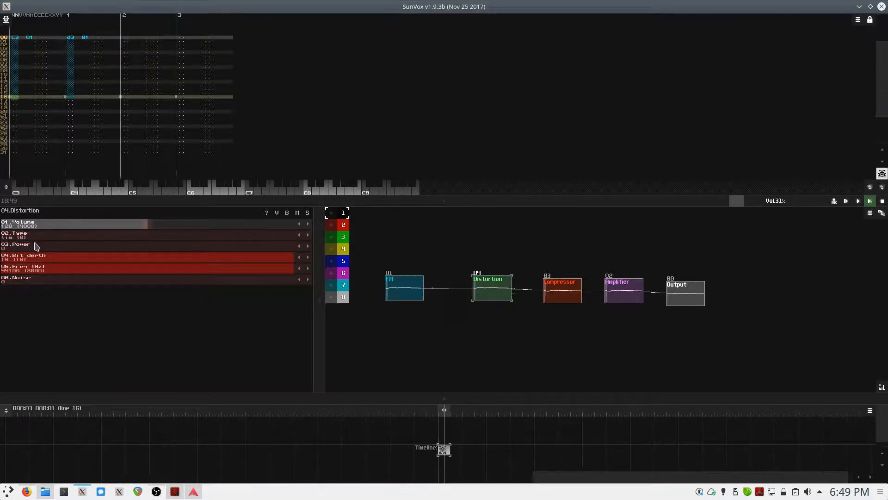
left_click_drag(57, 246, 206, 253)
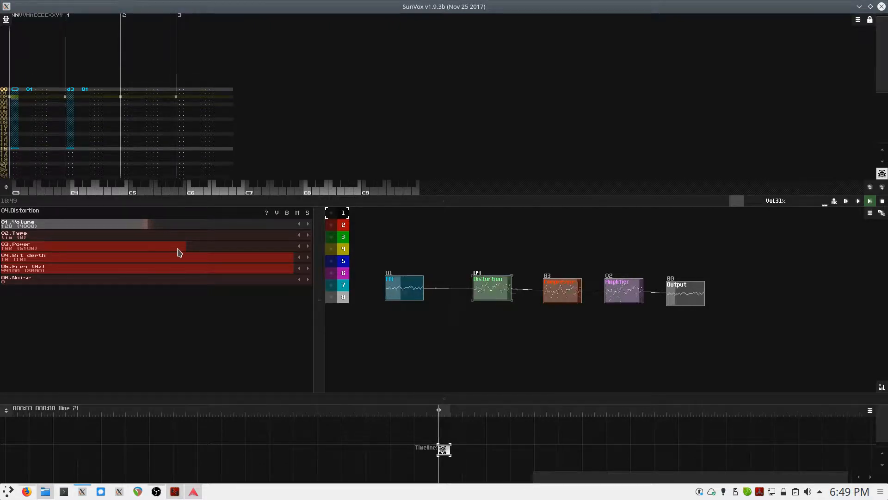
left_click_drag(179, 250, 59, 253)
key("space")
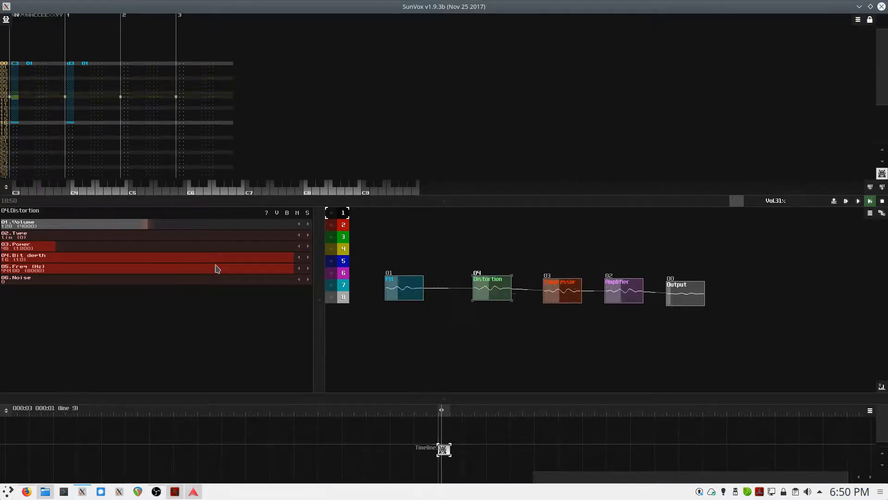
left_click(287, 214)
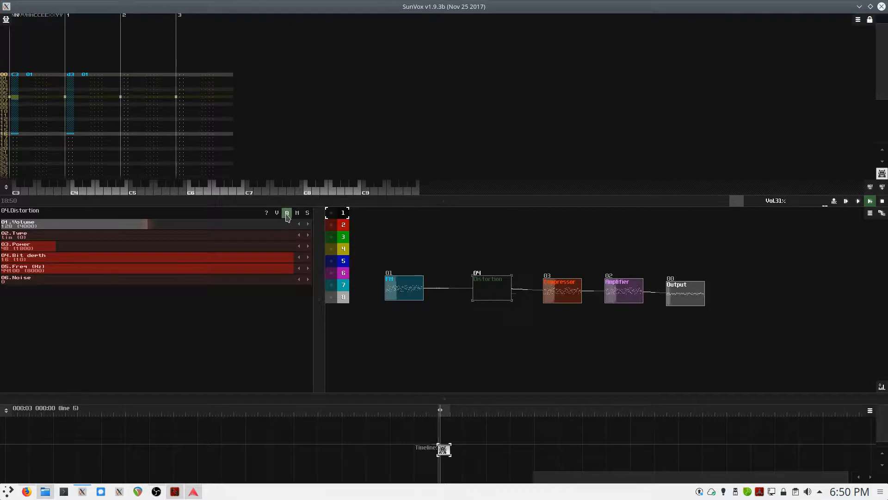
left_click_drag(56, 252, 5, 255)
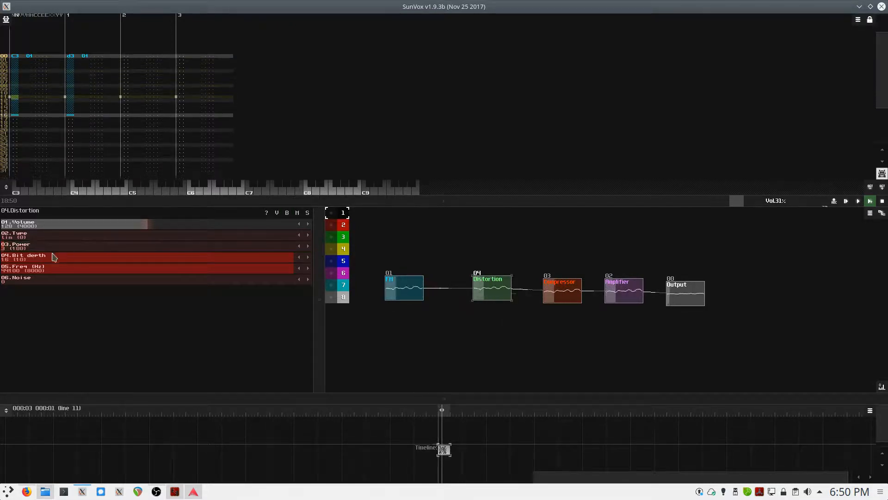
Try a Bit depth of 12 on the Distortion module during playback and restore it to 16
left_click_drag(280, 263, 206, 263)
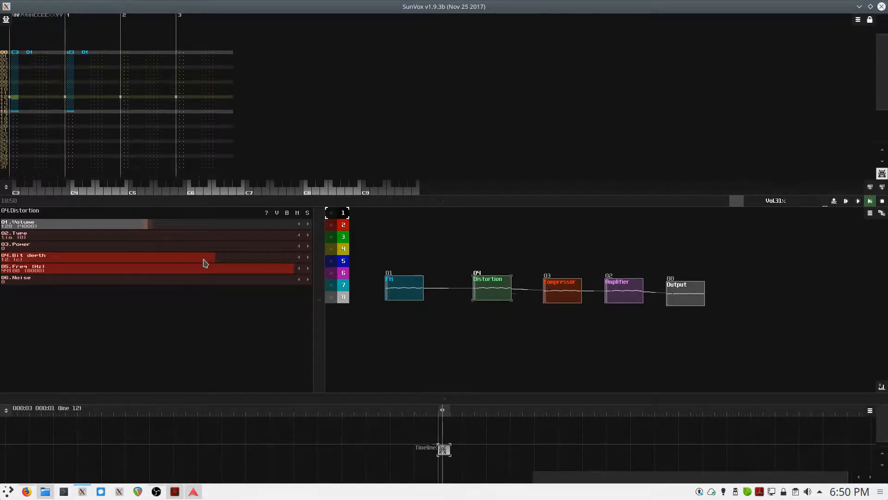
key("Return")
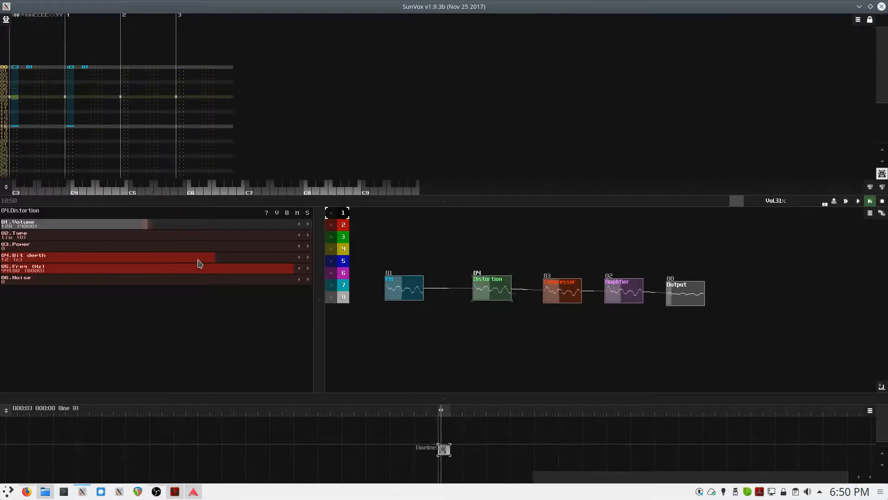
scroll(199, 260, "down", 2)
scroll(200, 262, "up", 7)
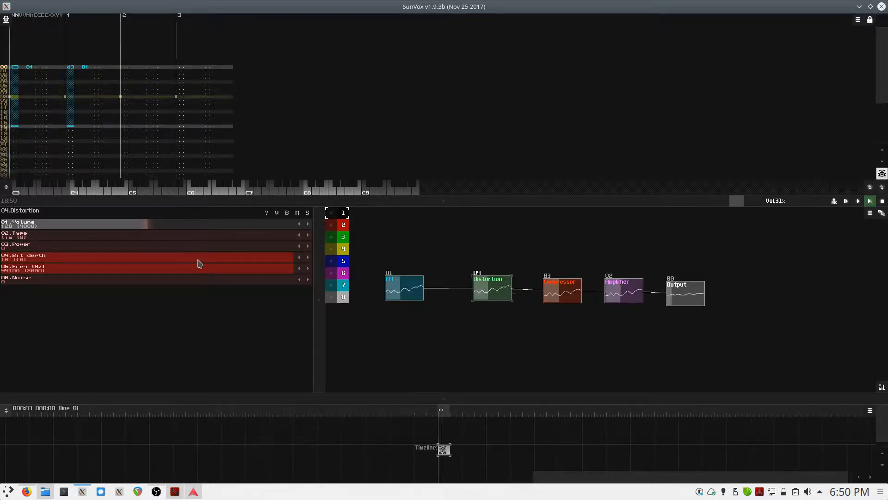
Set the Distortion's Freq to about 34679 Hz, then bypass the module and play the pattern to compare
left_click_drag(202, 275, 184, 273)
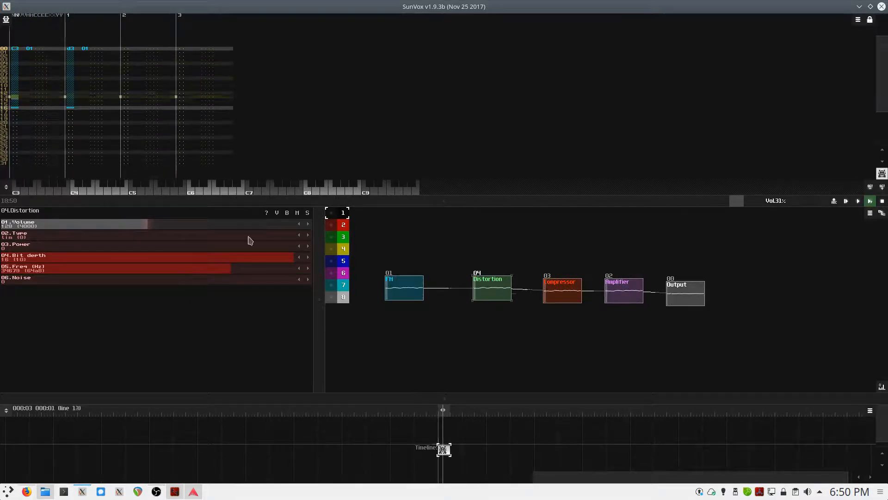
left_click(287, 213)
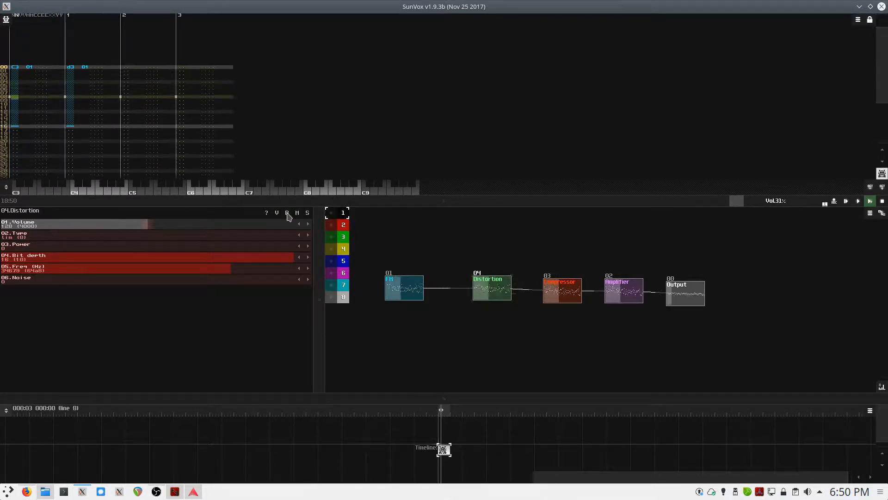
key("space")
left_click(287, 213)
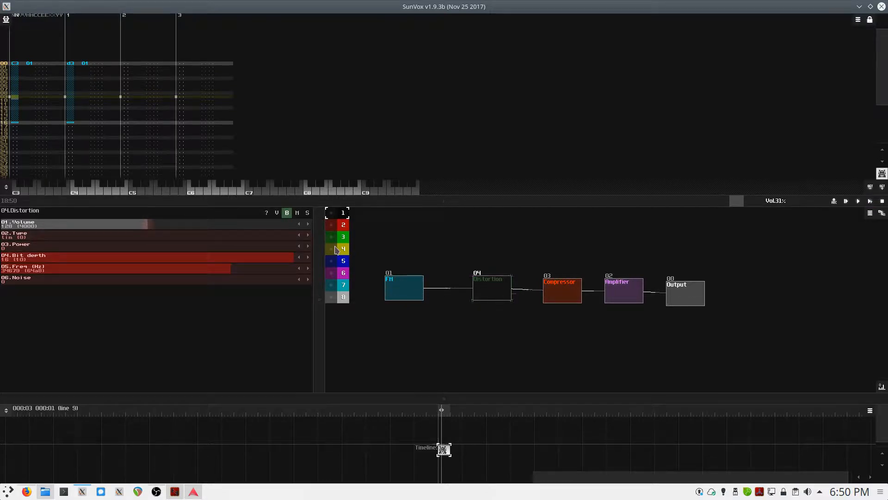
key("space")
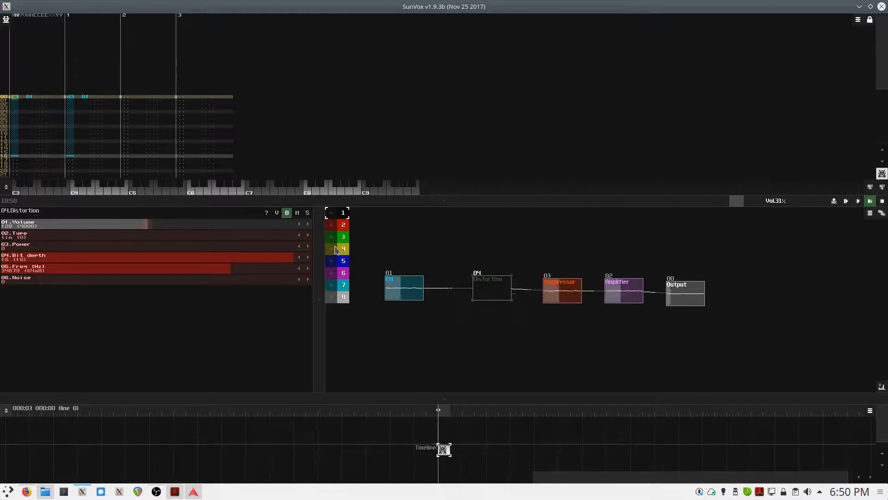
key("space")
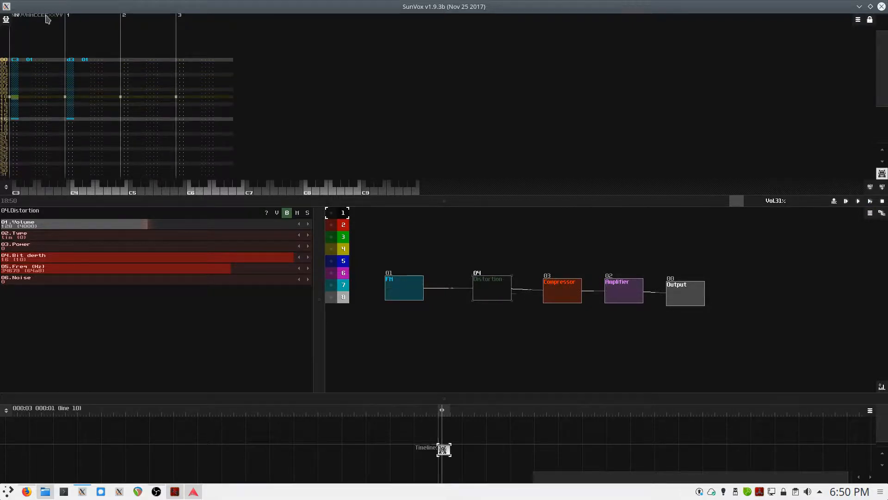
Save the project as boss2_entry_01 in the Space Unknown Sound Design folder
left_click(5, 20)
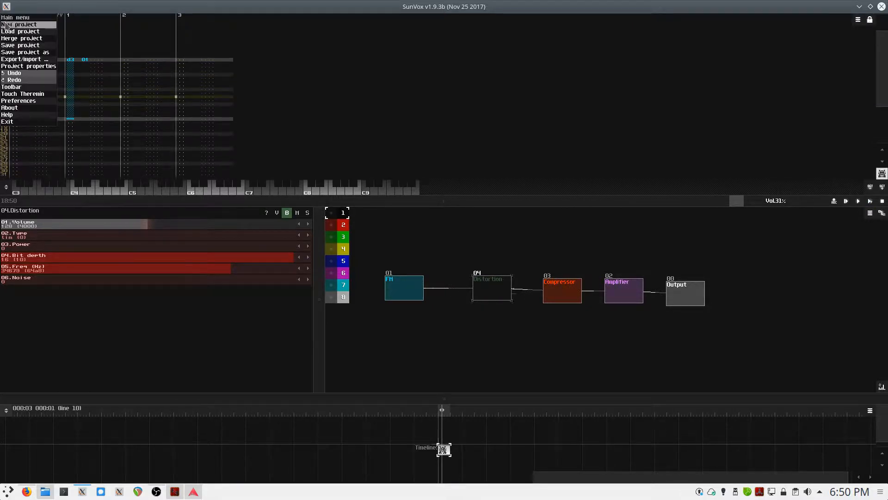
left_click(31, 52)
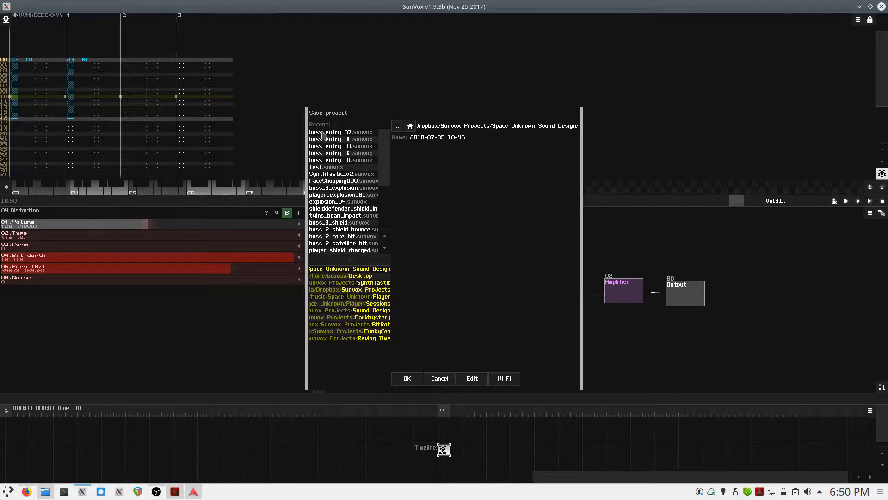
left_click(398, 128)
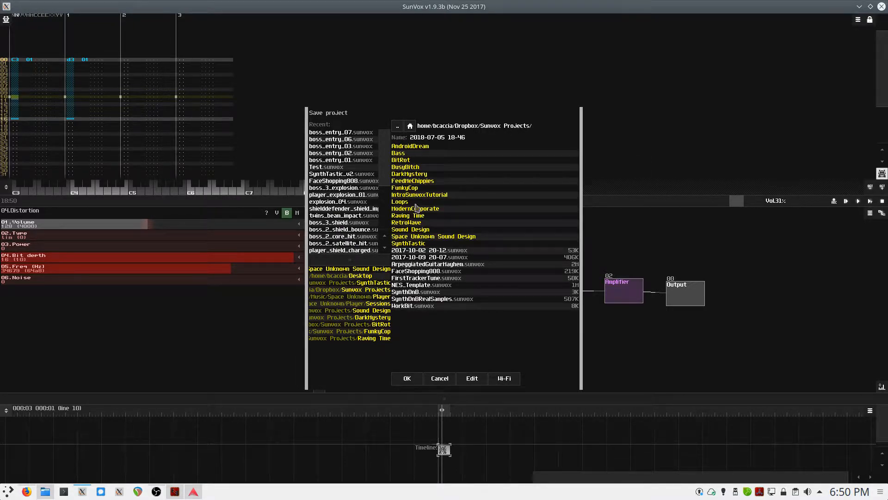
left_click(454, 237)
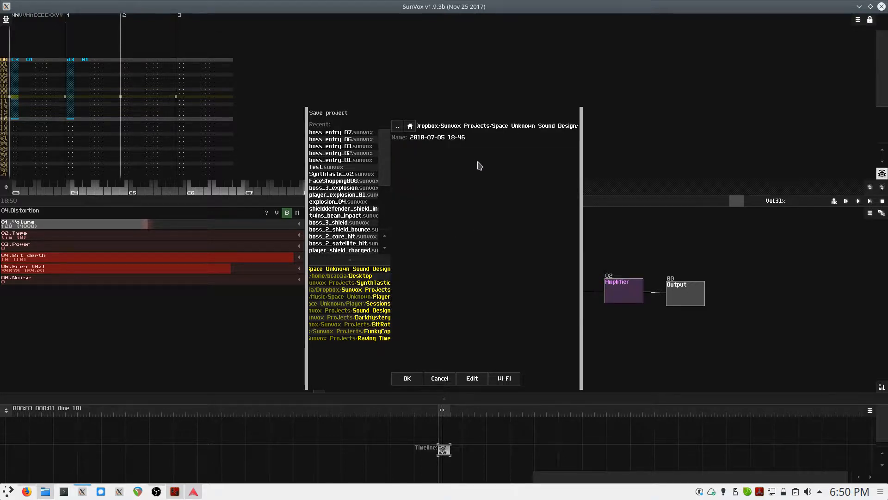
key("BackSpace")
key("BackSpace")
key("BackSpace")
key("BackSpace")
key("BackSpace")
key("BackSpace")
key("BackSpace")
key("BackSpace")
key("BackSpace")
key("BackSpace")
key("BackSpace")
key("BackSpace")
key("BackSpace")
key("BackSpace")
key("BackSpace")
type("boss_entry_")
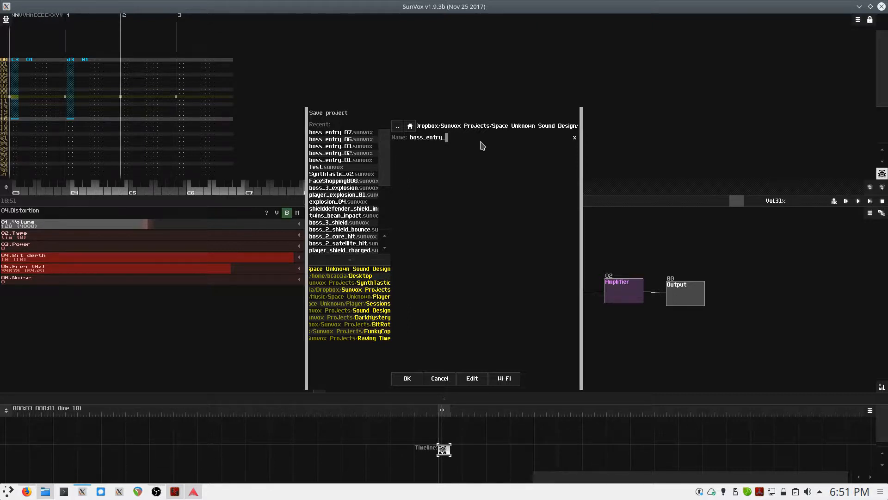
key("Left")
key("Left")
key("Left")
key("Left")
key("Left")
key("Left")
key("Left")
key("Left")
type("2")
left_click(413, 379)
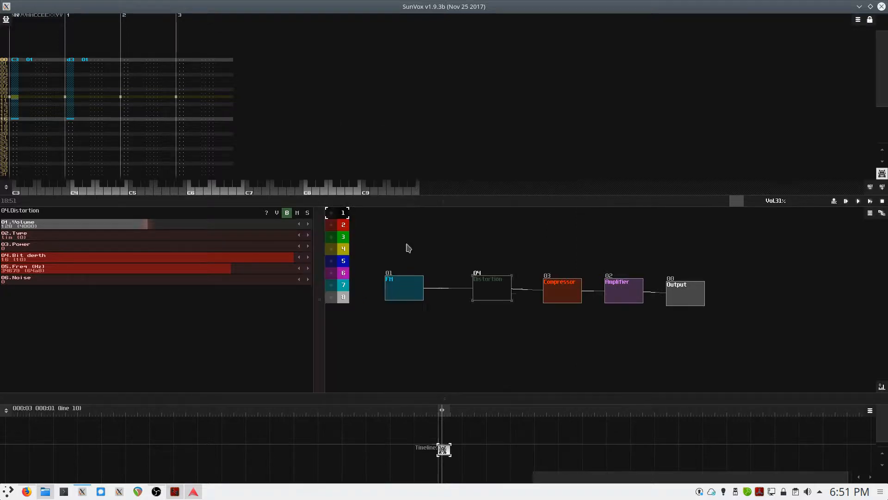
Export the project to the Desktop as a 16-bit int, one-file WAV named boss2_entry_01
left_click(8, 21)
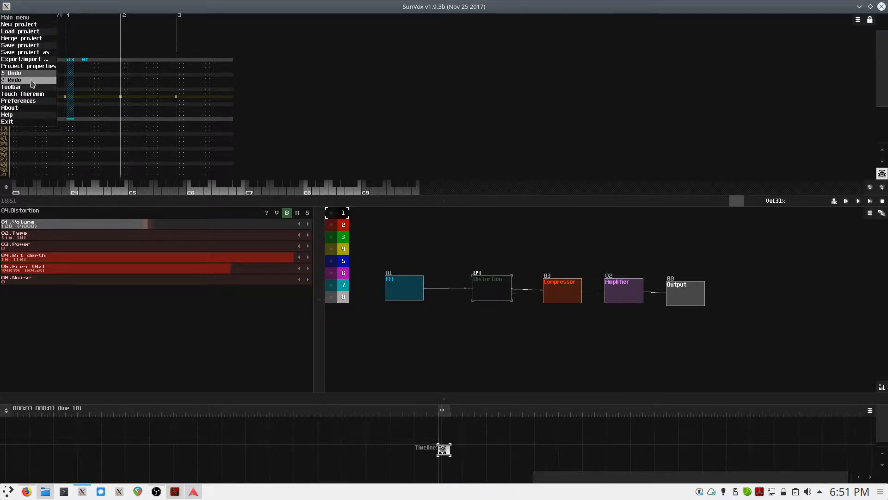
left_click(27, 60)
left_click(36, 65)
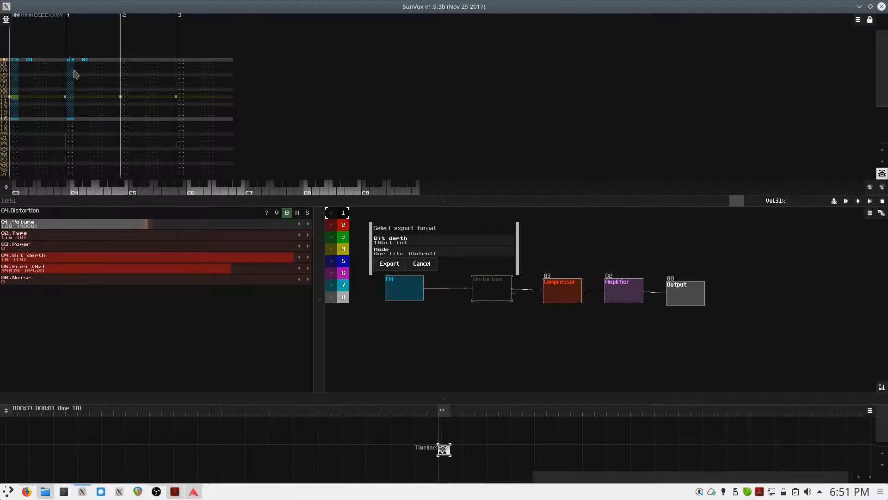
left_click(389, 267)
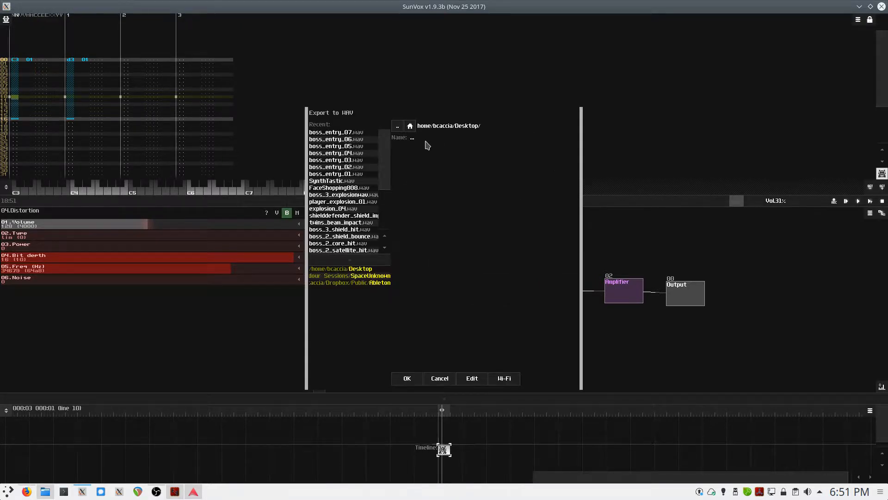
type("boss2_entry_01")
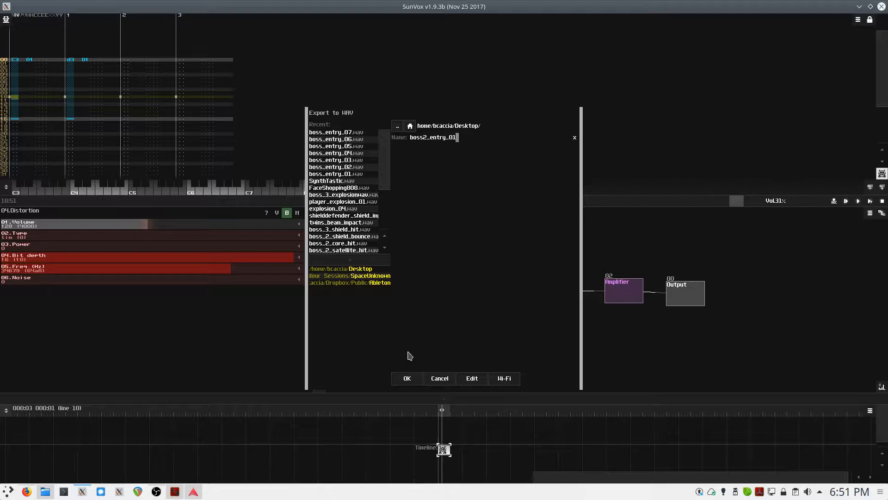
left_click(407, 378)
Save a new version of the project as boss2_entry_02 in the same Space Unknown Sound Design folder
left_click(6, 20)
left_click(18, 56)
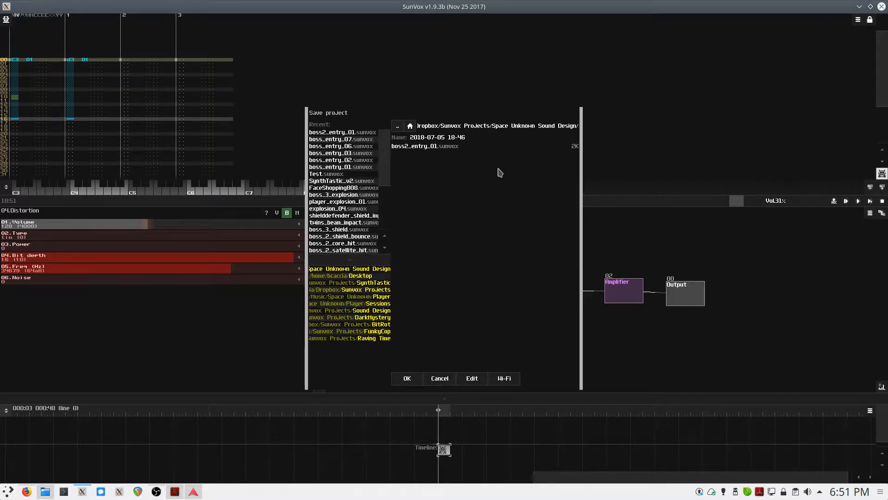
left_click(434, 147)
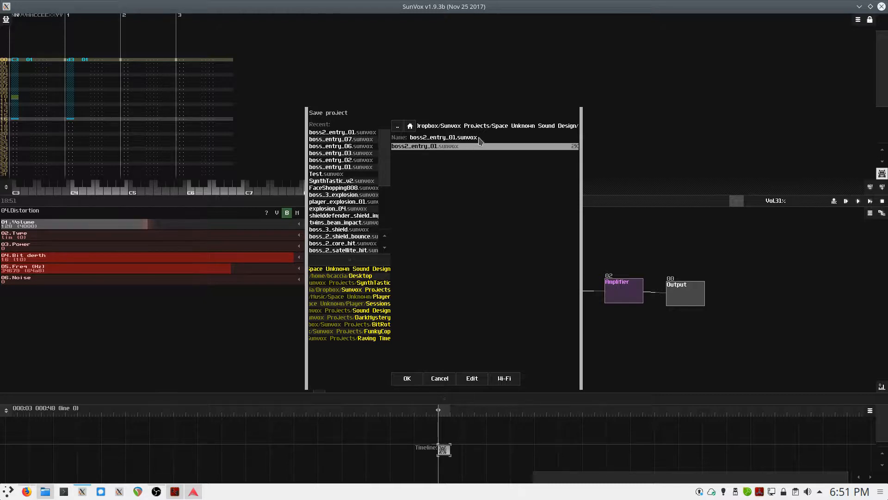
left_click(462, 137)
key("BackSpace")
type("2")
left_click(422, 378)
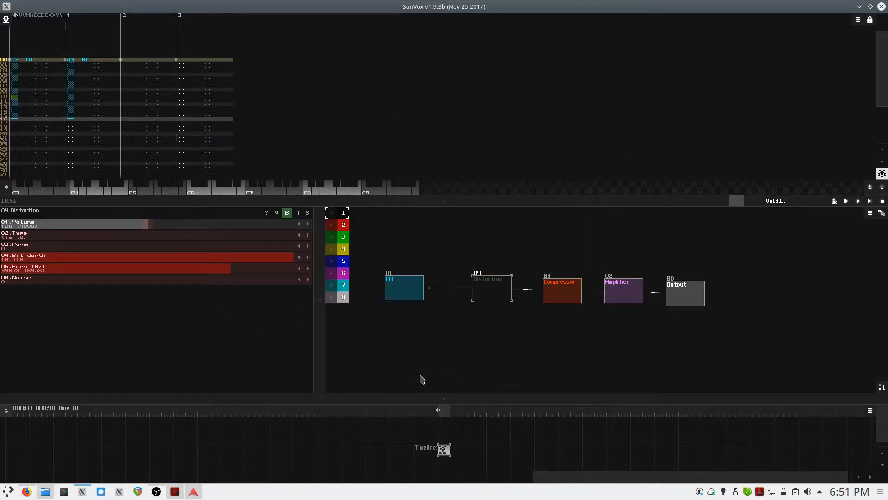
Turn off the bypass on the Distortion module and play the pattern through it
left_click(287, 213)
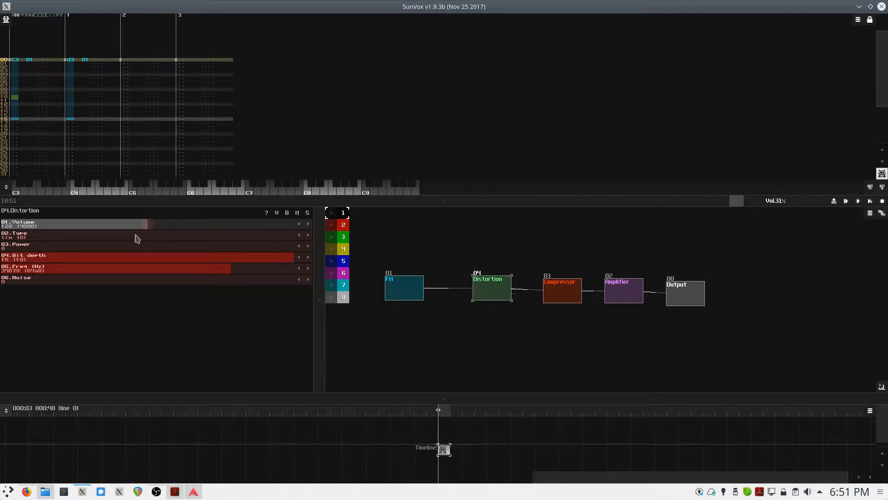
key("space")
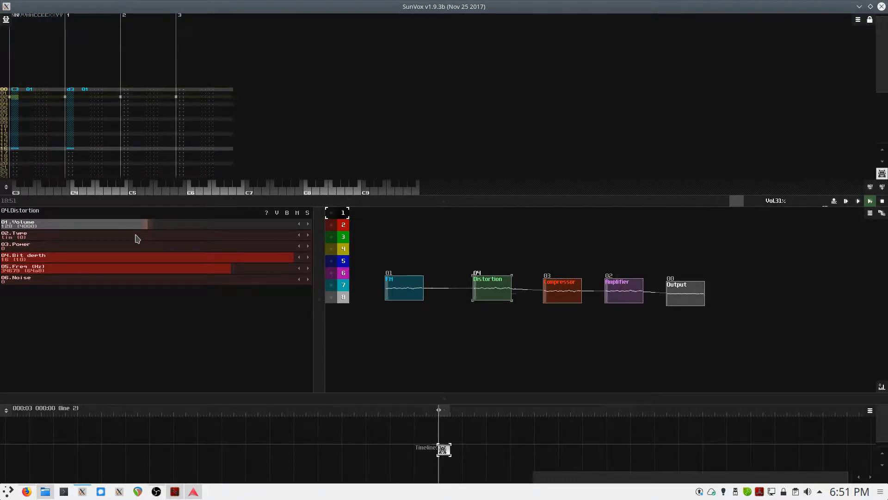
key("space")
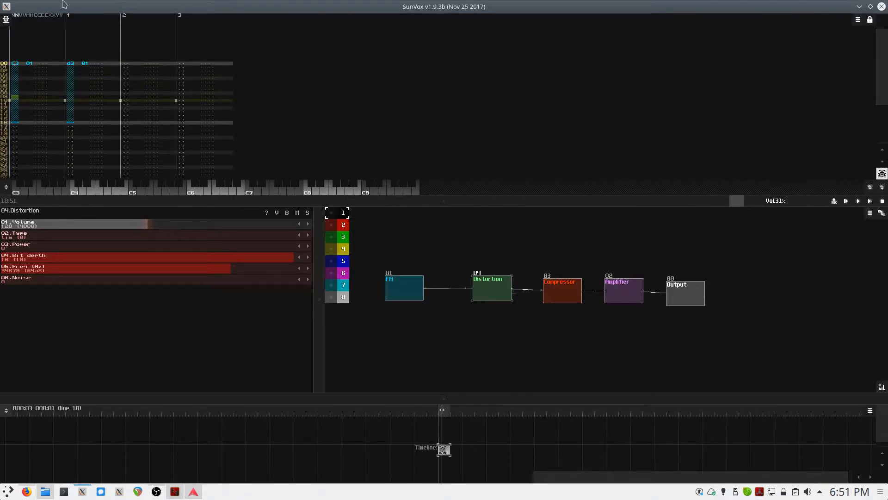
Export the distorted version to the Desktop as a 16-bit int WAV named boss2_entry_02 and play the pattern
left_click(7, 20)
left_click(28, 60)
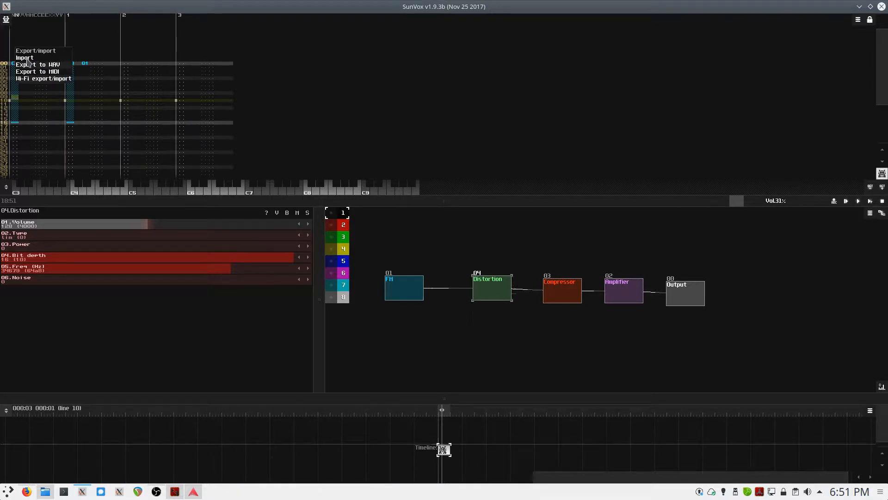
left_click(37, 65)
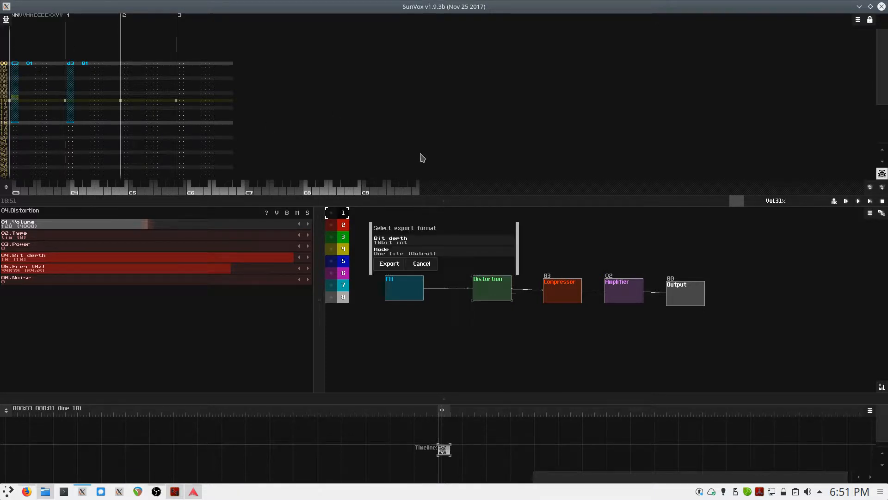
left_click(397, 263)
left_click(417, 146)
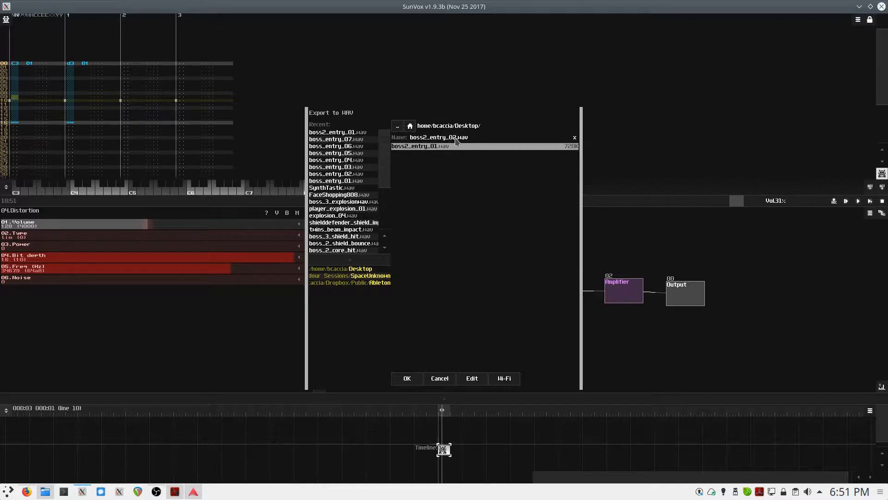
left_click(412, 381)
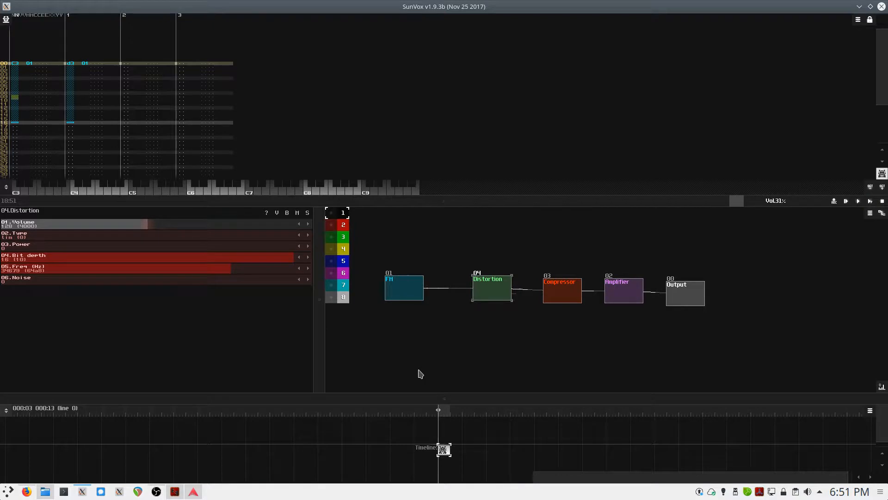
key("space")
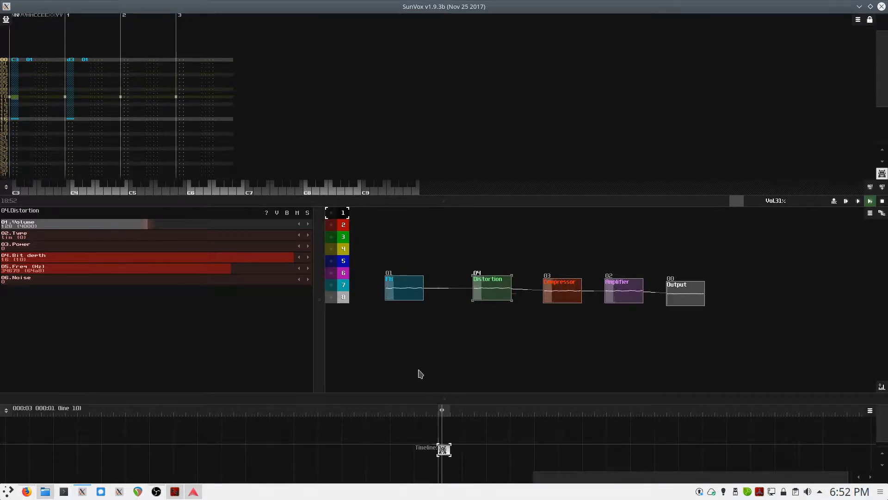
key("space")
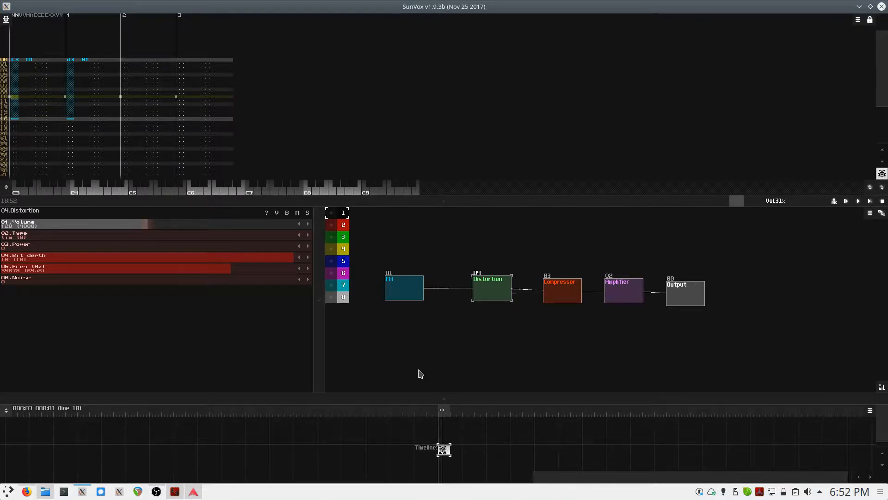
Save a new version of the project as boss2_entry_03 in the Space Unknown Sound Design folder
left_click(6, 20)
left_click(46, 55)
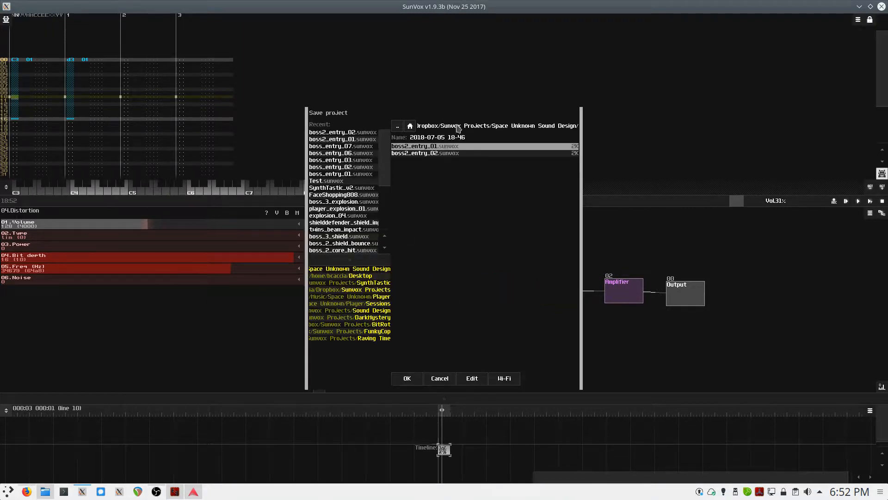
left_click(447, 152)
left_click(455, 137)
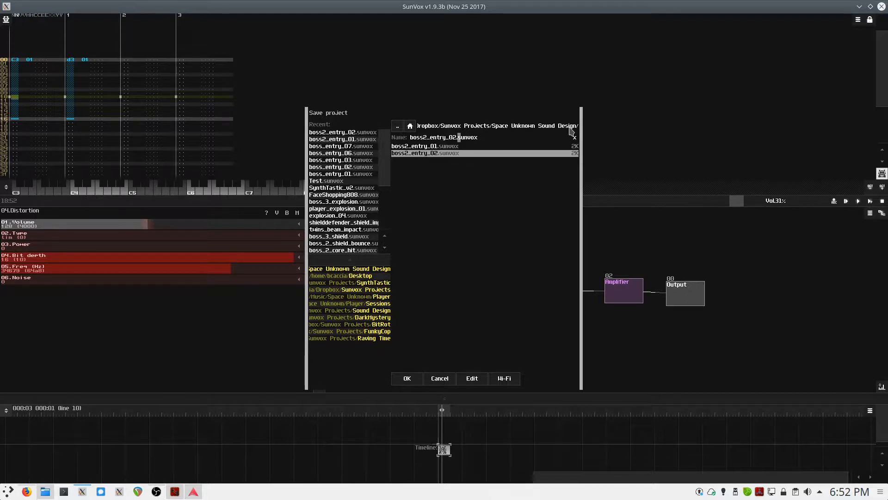
key("BackSpace")
type("3")
left_click(406, 378)
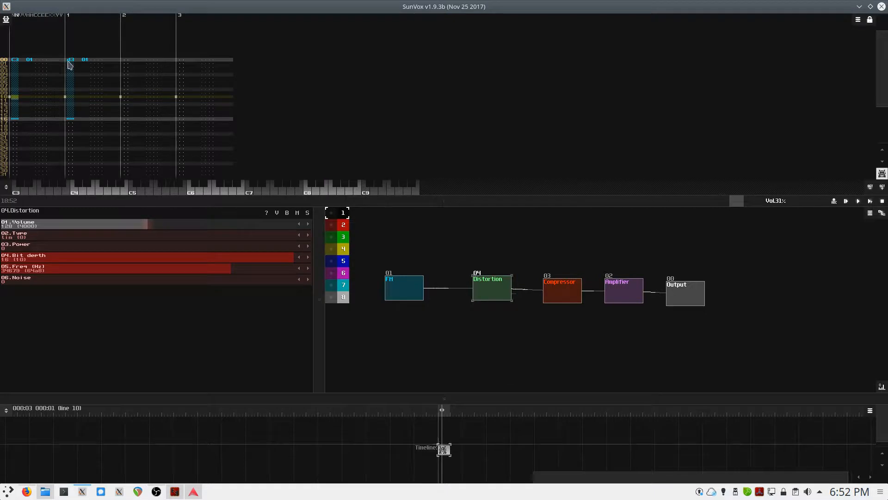
Delete the existing notes at line 00 of the first and second pattern tracks
scroll(68, 64, "up", 1)
scroll(68, 64, "up", 2)
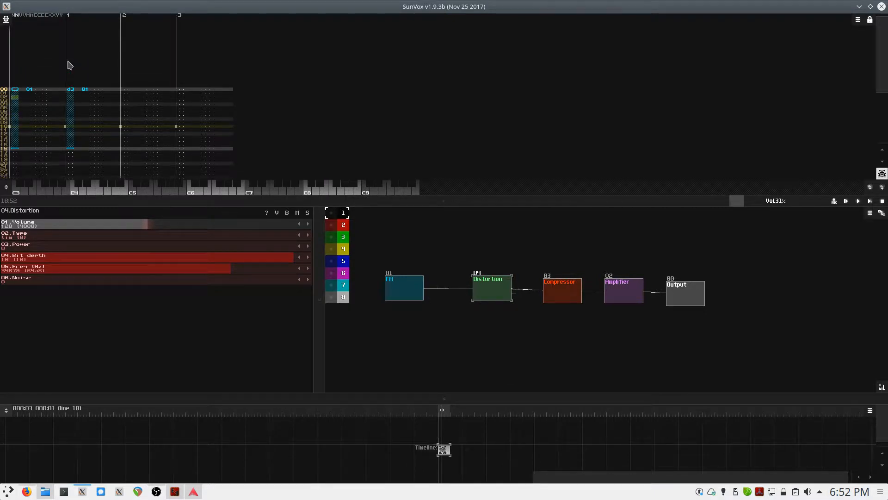
key("space")
key("ctrl+a")
key("Delete")
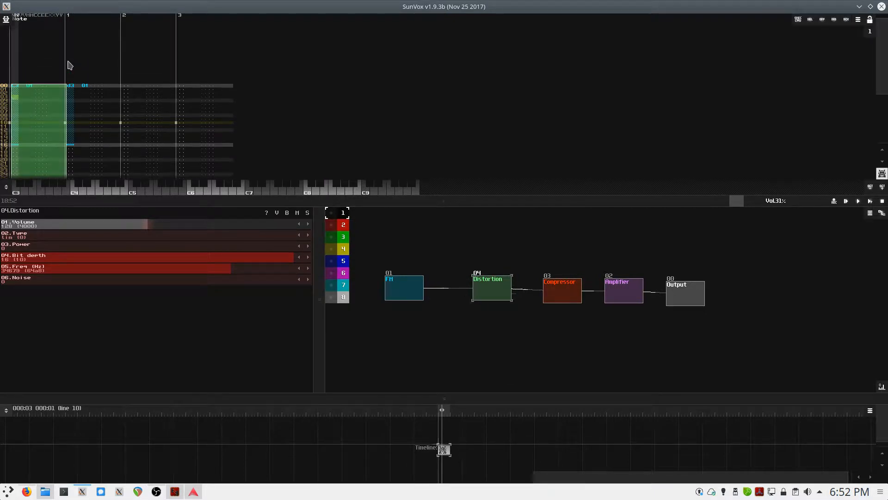
key("Delete")
key("Up")
key("Up")
key("Up")
key("Up")
key("Delete")
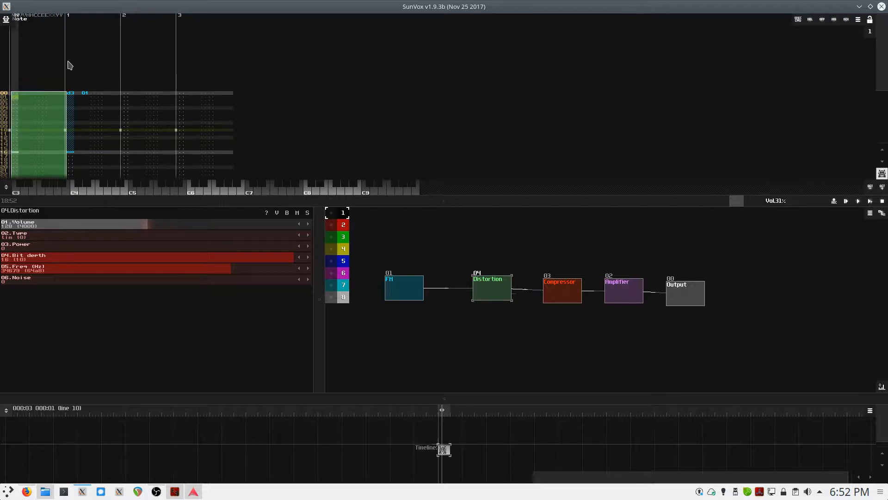
key("Tab")
key("space")
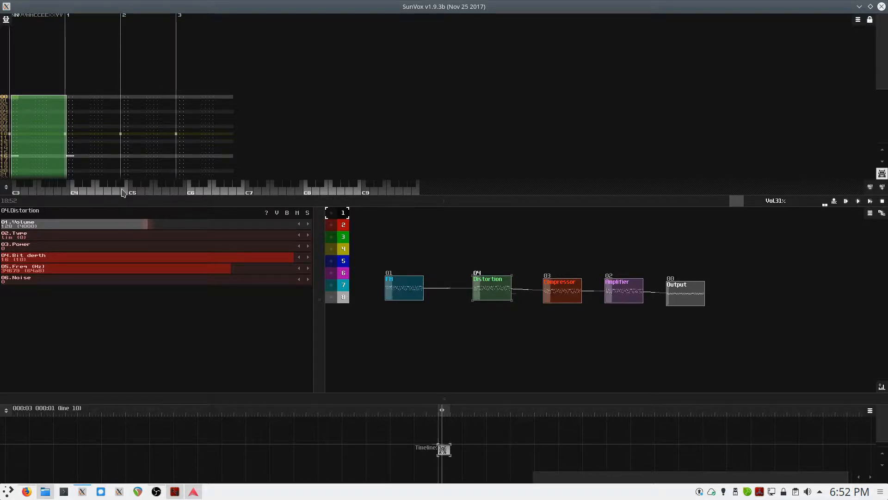
Select the FM module and audition notes around C5, C4 and D4 on the keyboard
left_click(404, 293)
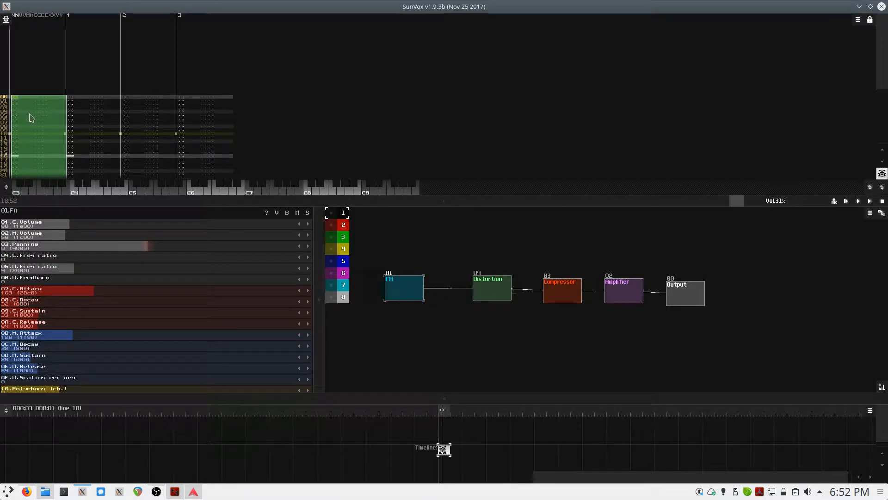
left_click(141, 192)
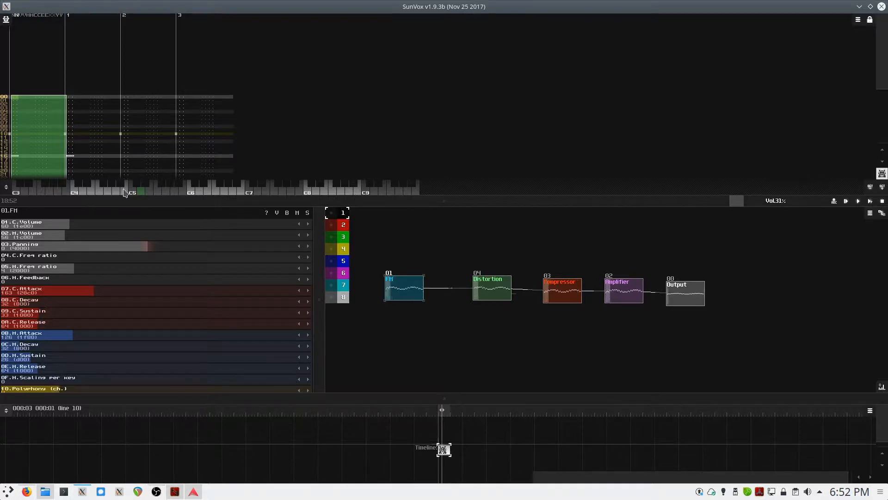
left_click(125, 191)
left_click(75, 192)
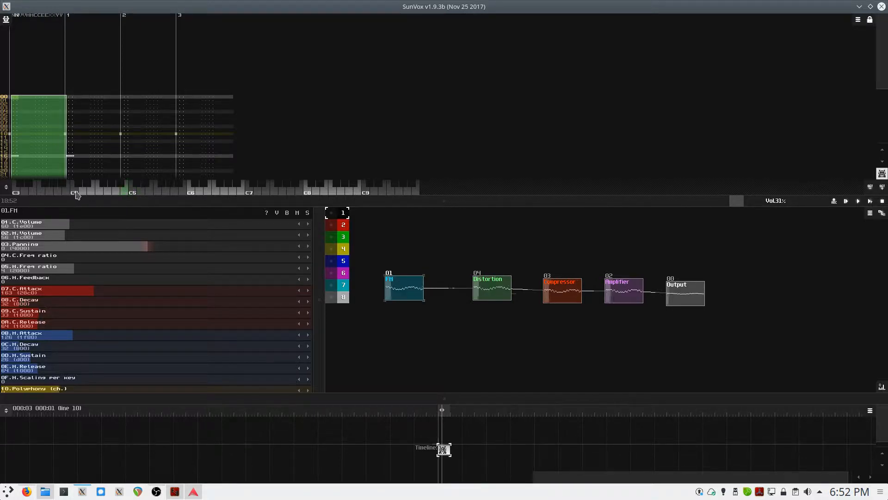
left_click(83, 192)
left_click(76, 193)
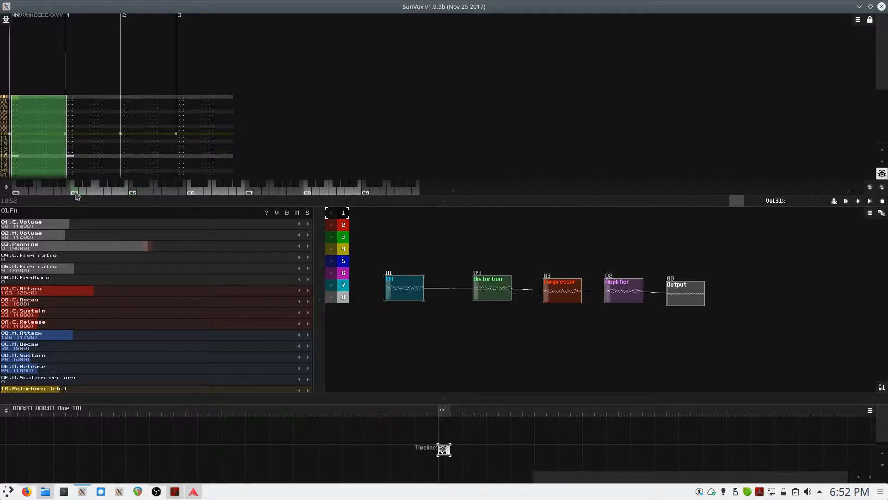
Enter eight FM notes alternating between C4 and D4 on lines 00 to 07 of the first track
key("space")
left_click(75, 192)
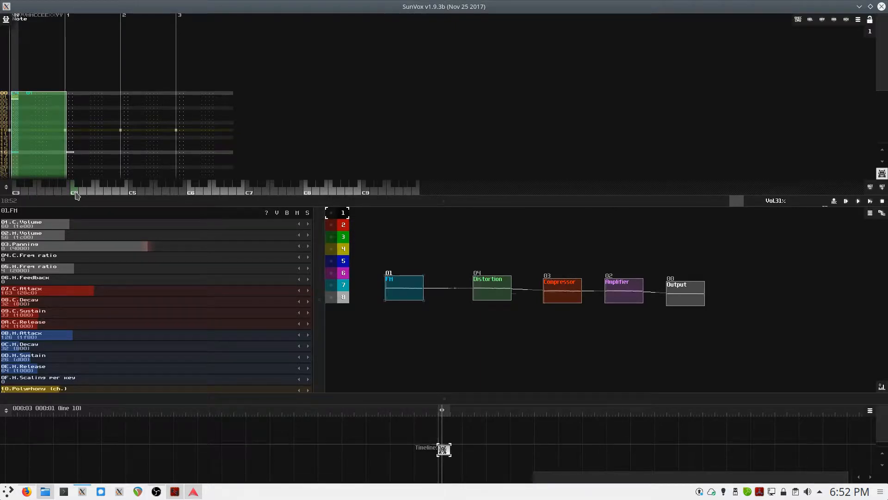
left_click(83, 191)
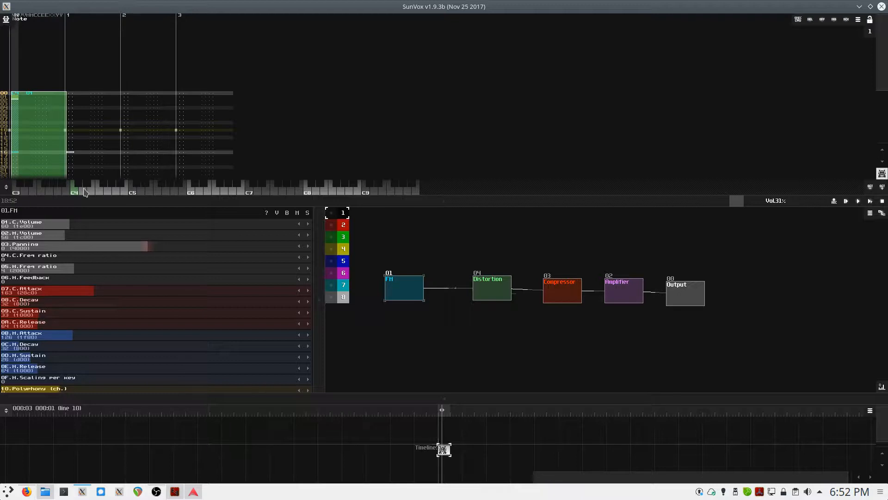
left_click(84, 190)
left_click(84, 191)
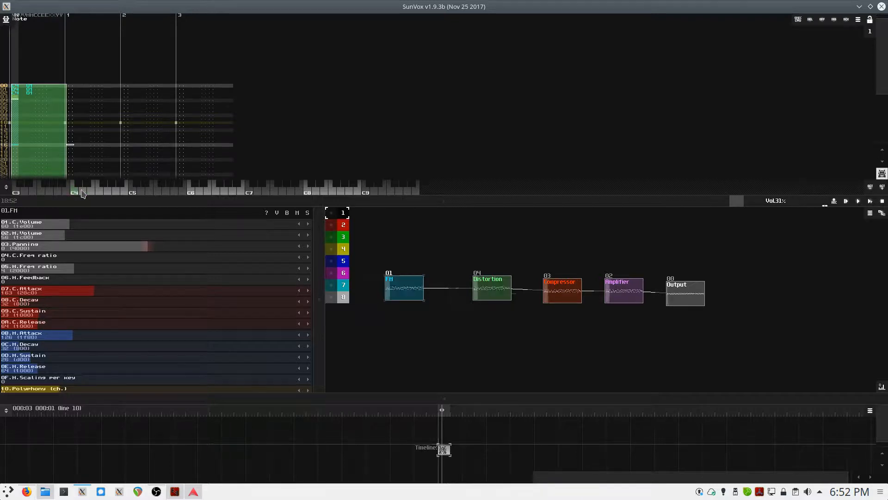
left_click(84, 190)
left_click(84, 190)
left_click(79, 193)
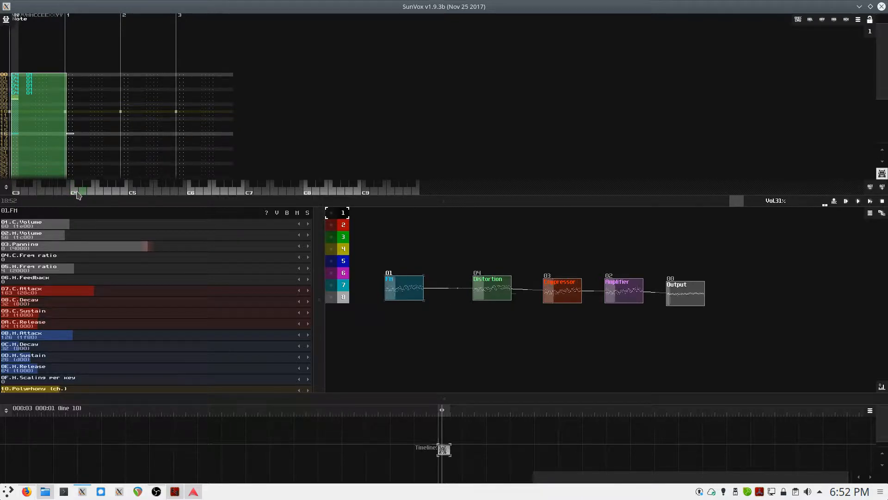
left_click(78, 192)
left_click(79, 192)
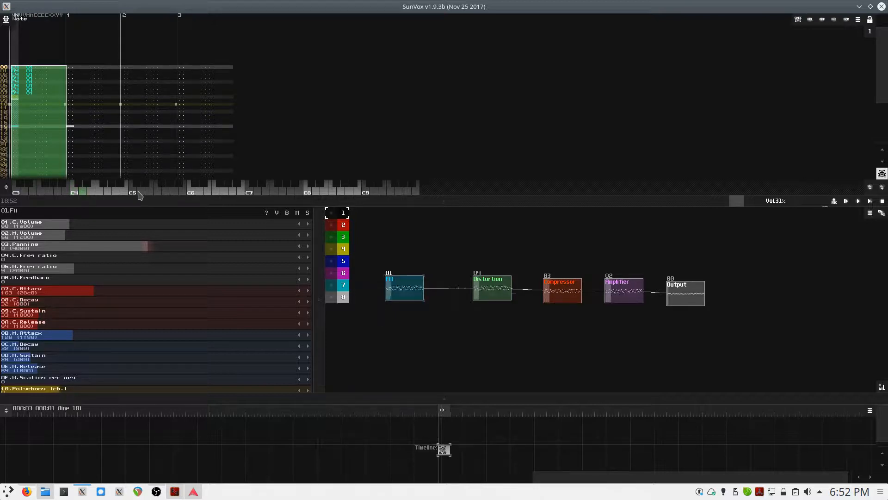
key("space")
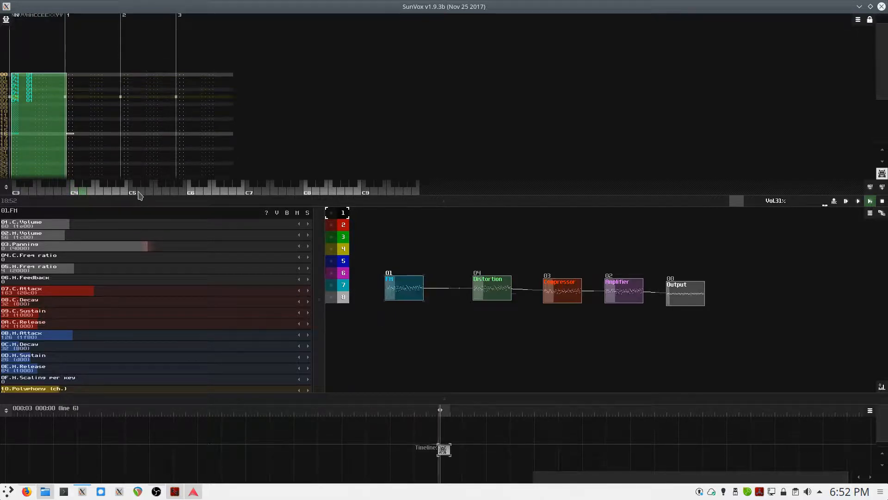
Play the alternating-note pattern several times to check how it sounds
key("space")
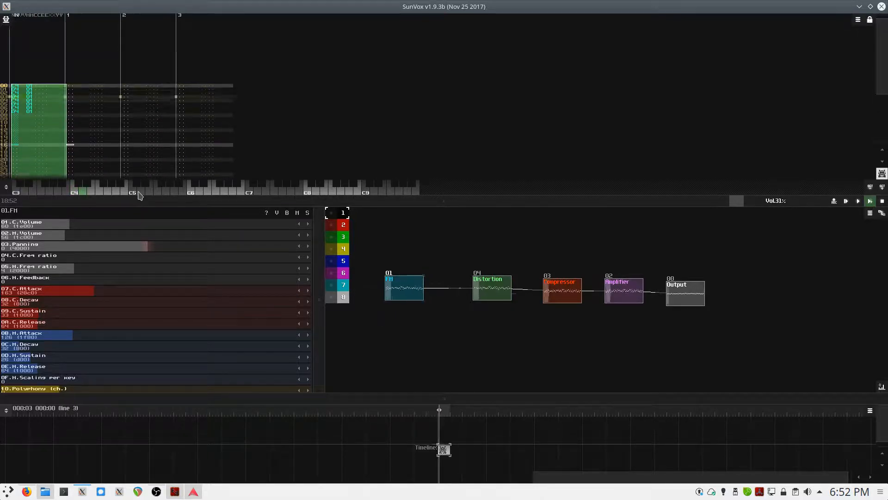
key("space")
key("space")
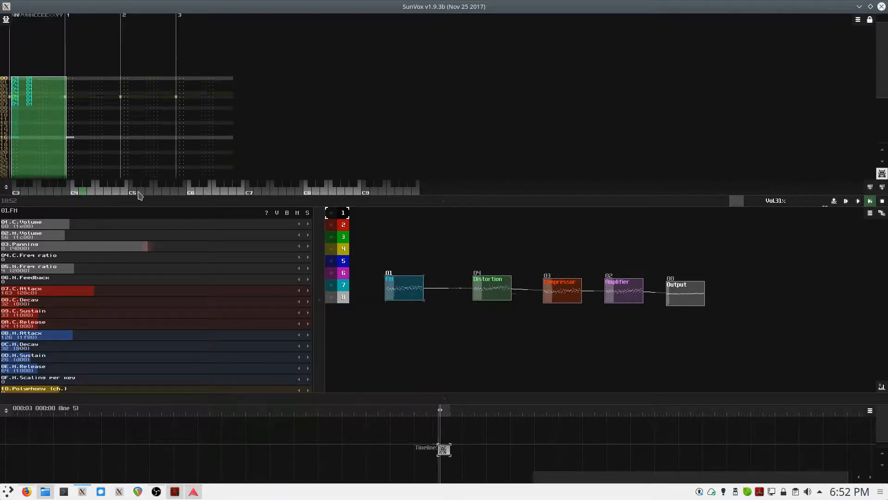
key("space")
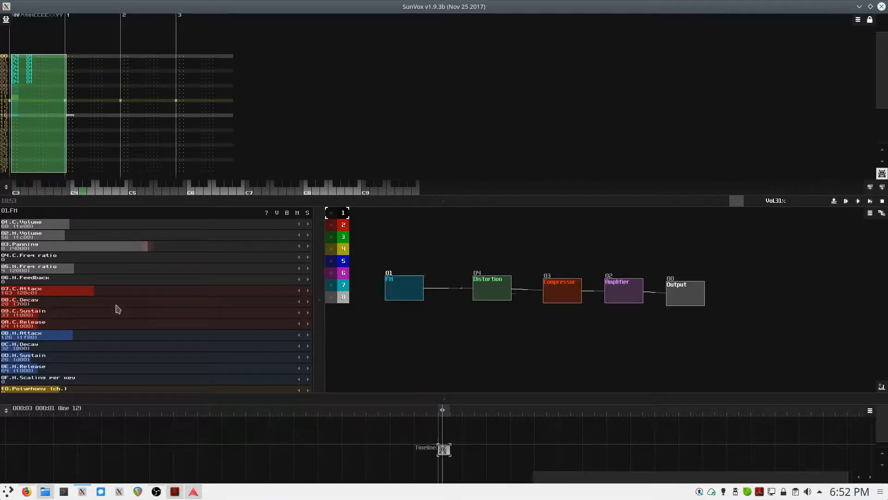
Set the FM module's M.Feedback to 68 while playing the pattern
key("space")
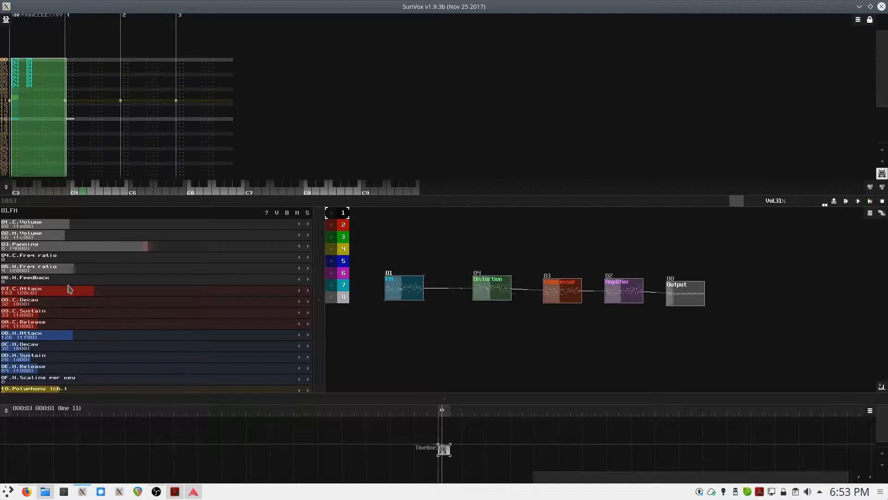
left_click_drag(70, 281, 125, 283)
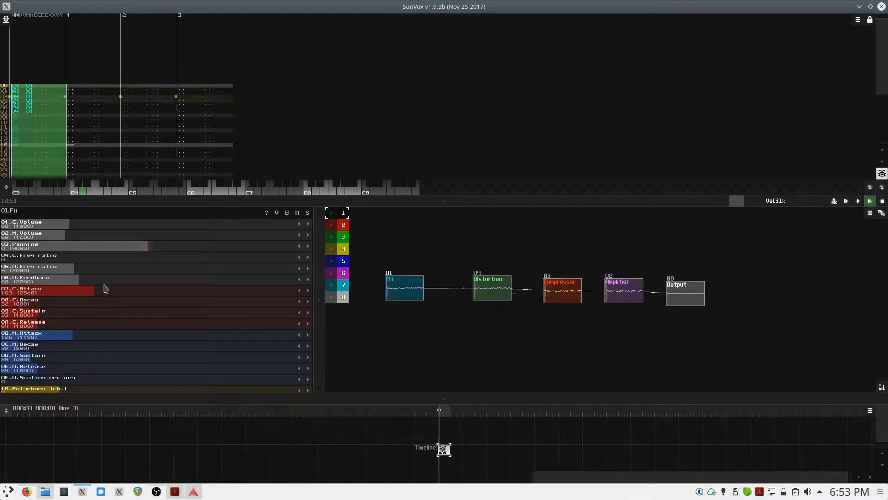
key("space")
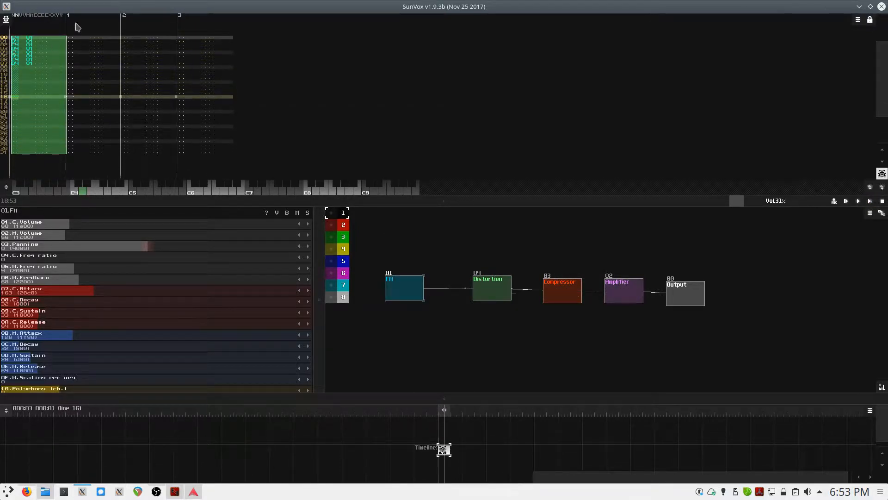
Add a note-off at line 09 of the first track, after the run of notes, and play the pattern
scroll(88, 101, "up", 1)
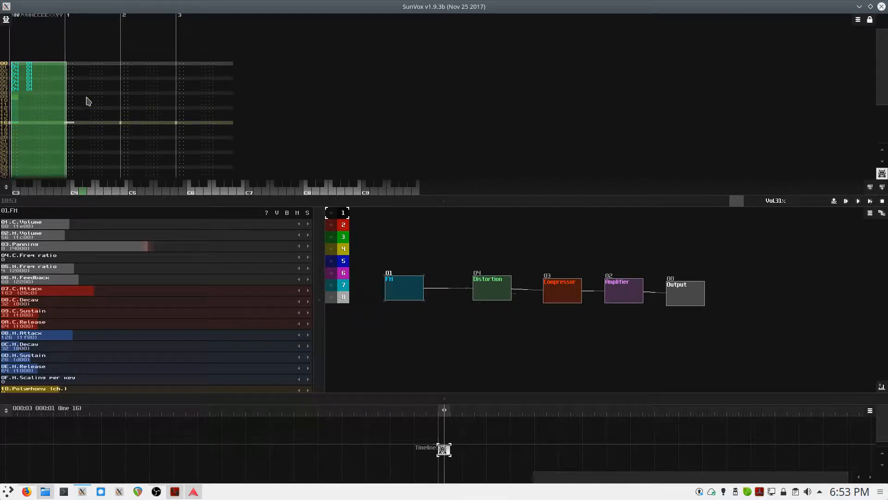
scroll(88, 101, "down", 1)
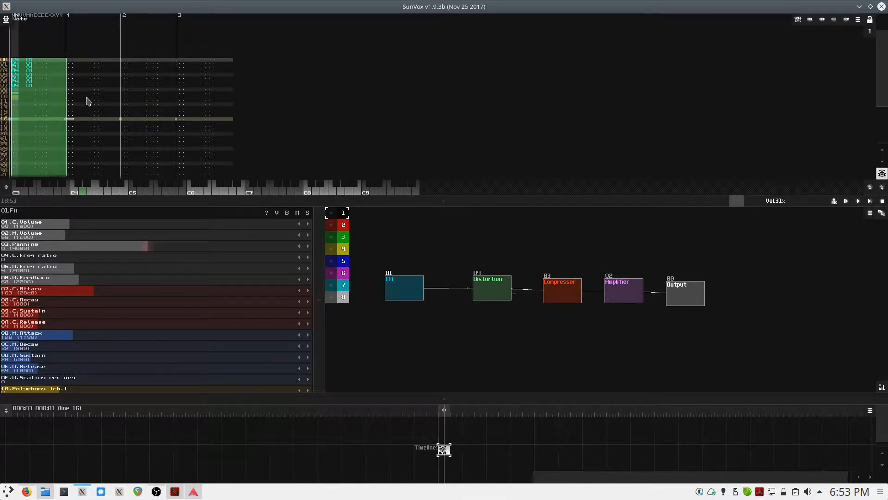
key("Return")
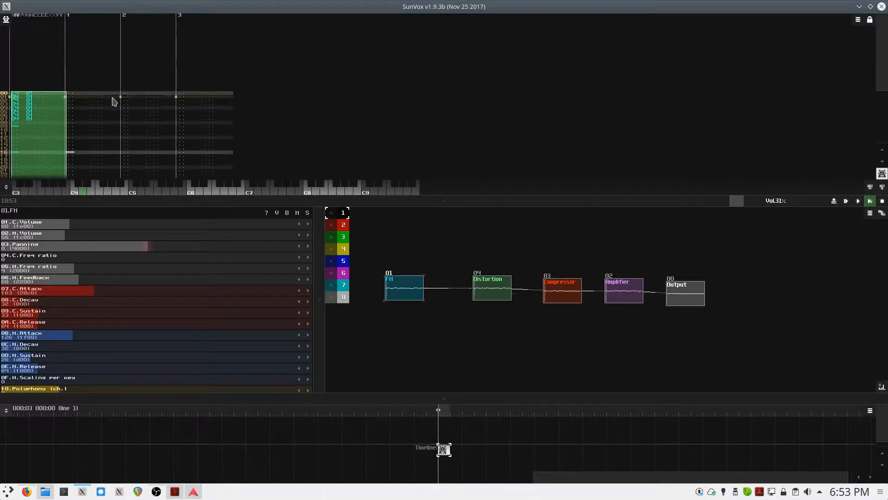
key("space")
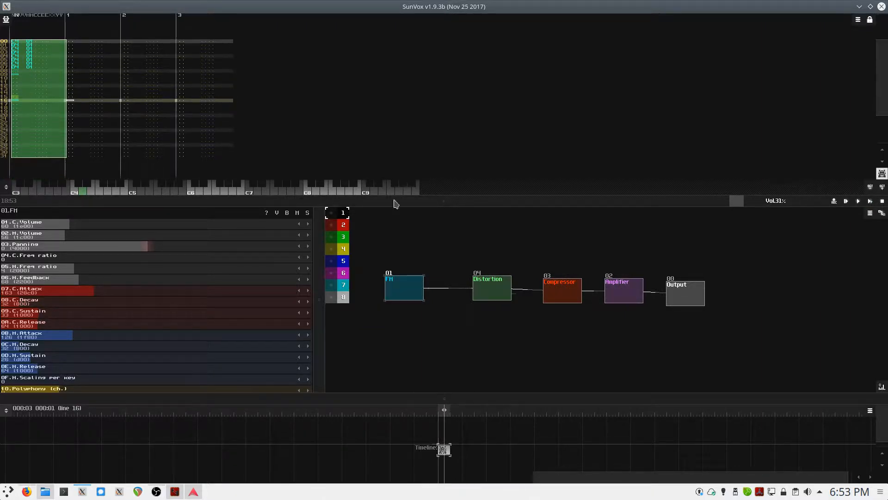
Compare the pattern with the Distortion module bypassed, and turn the bypass off again
left_click(502, 291)
left_click(287, 213)
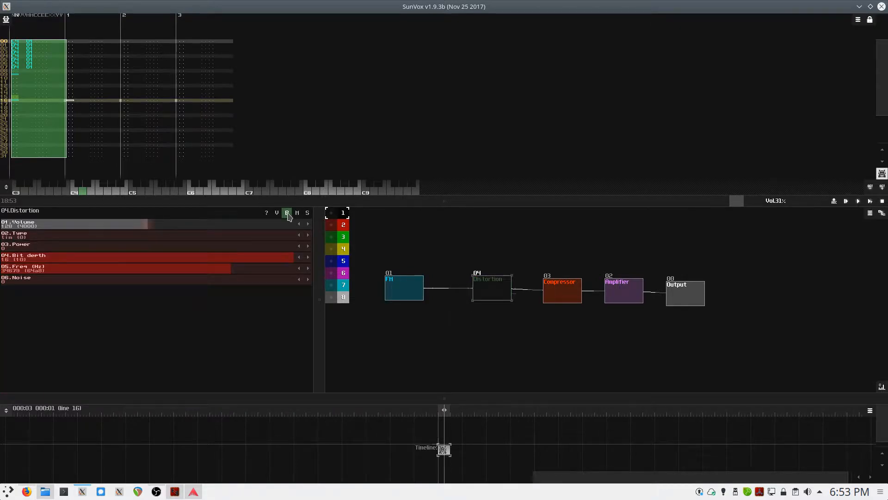
key("space")
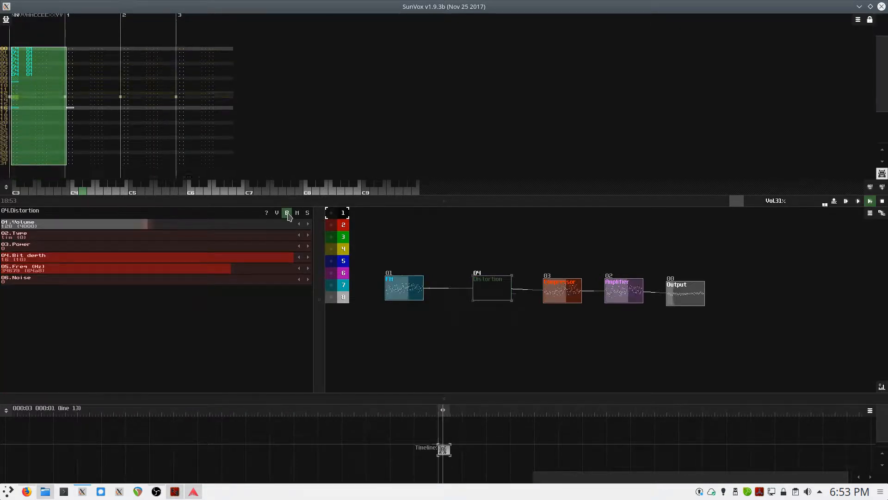
left_click(287, 214)
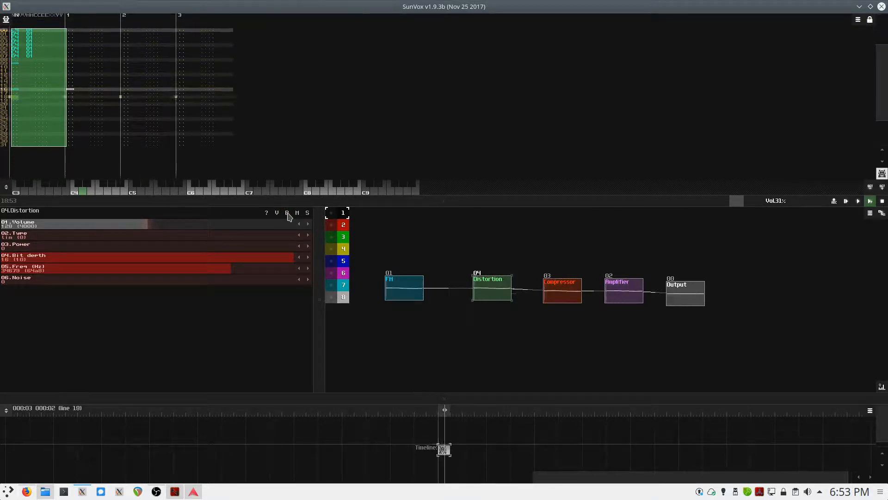
key("space")
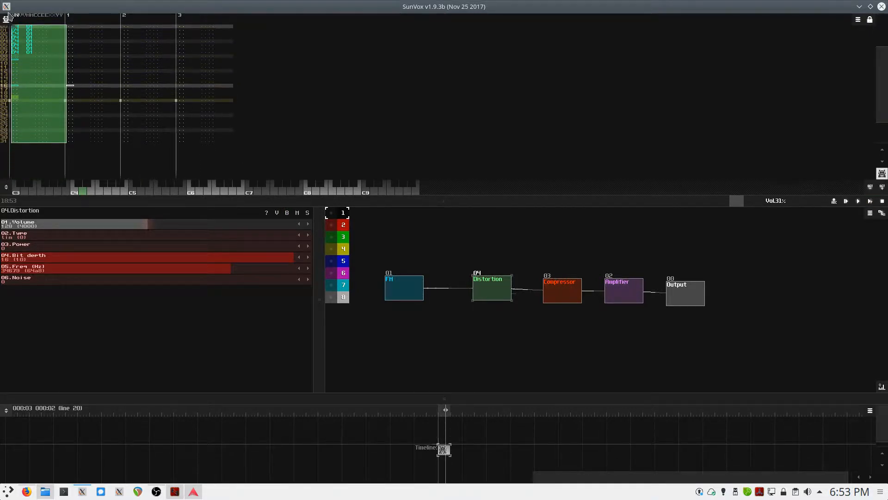
Export the project to the Desktop as a 16-bit int, one-file WAV named boss2_entry_03
left_click(420, 252)
left_click(6, 19)
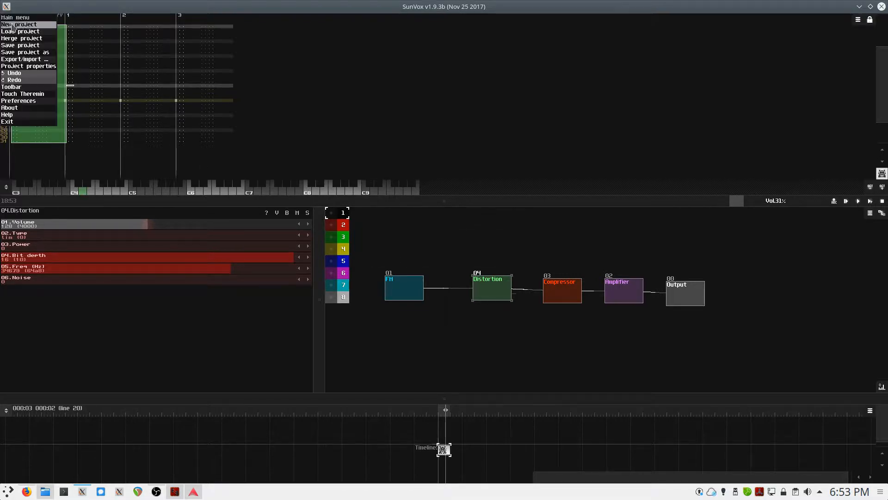
left_click(42, 60)
left_click(51, 71)
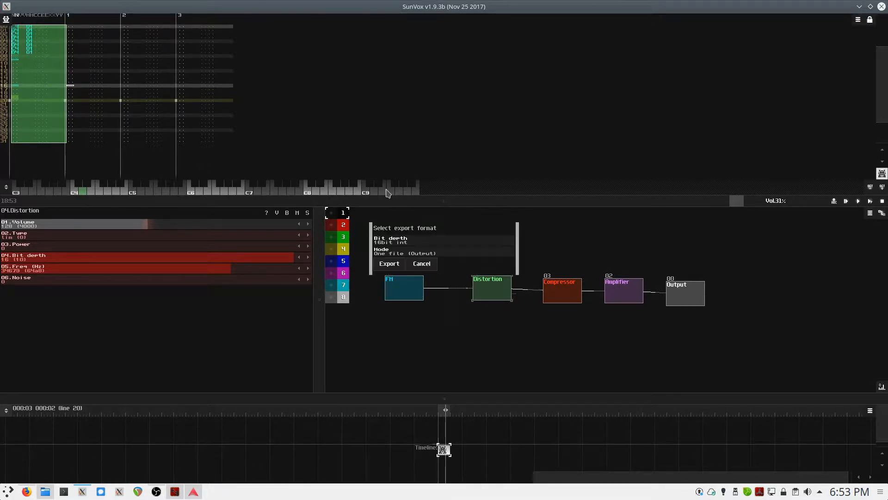
left_click(403, 264)
left_click(440, 153)
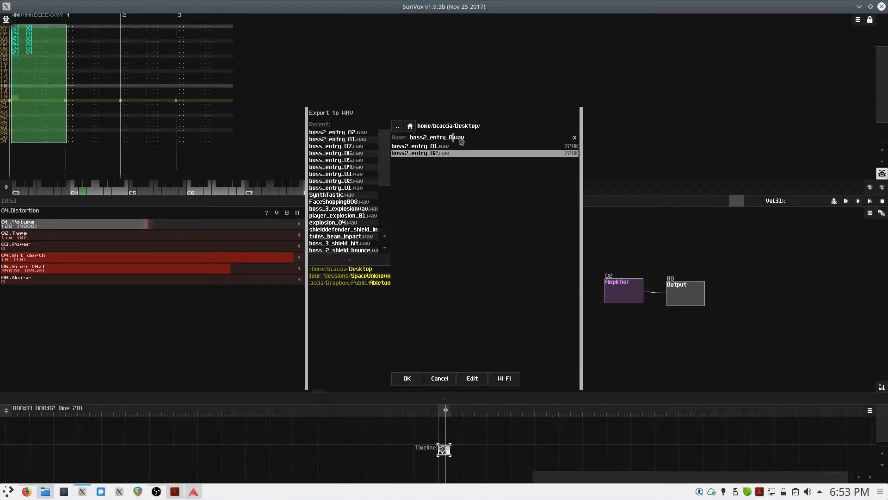
type("3")
left_click(405, 379)
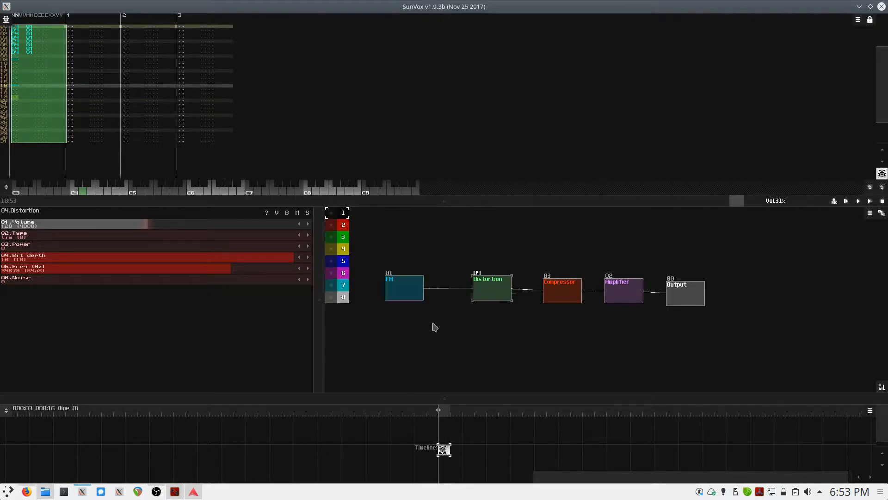
Insert a Flanger between the Distortion and Compressor modules, route the signal through it, and play the pattern
left_click_drag(393, 287, 375, 287)
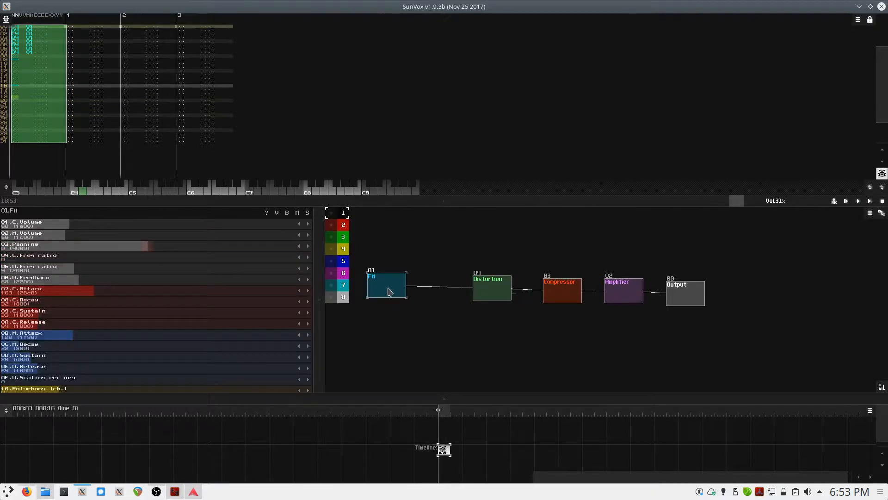
left_click_drag(500, 289, 461, 287)
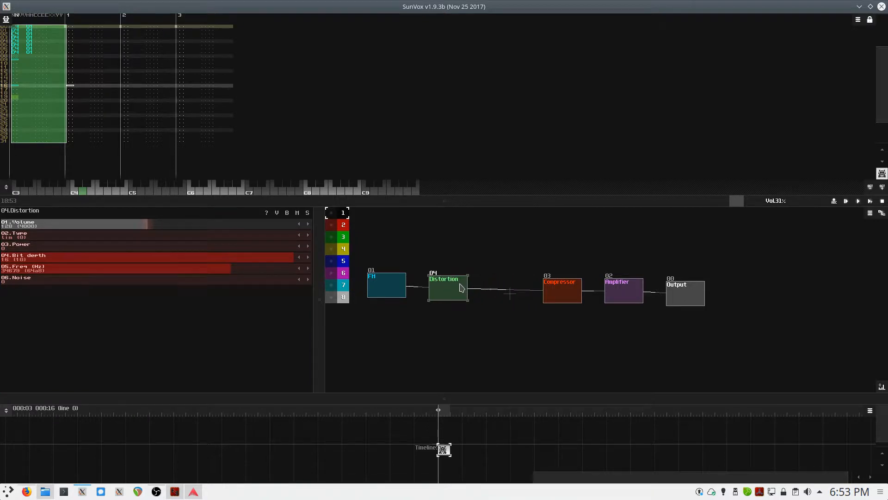
double_click(512, 297)
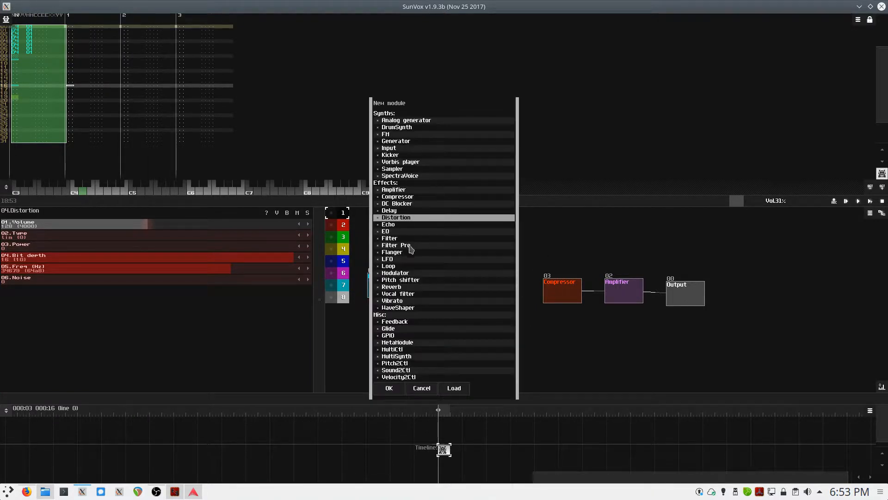
double_click(392, 252)
left_click_drag(457, 289, 521, 291)
left_click_drag(520, 291, 540, 293)
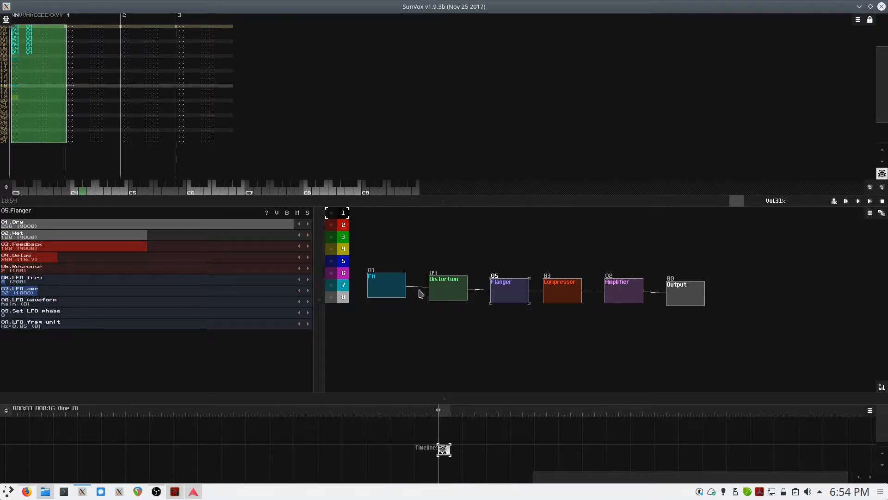
key("space")
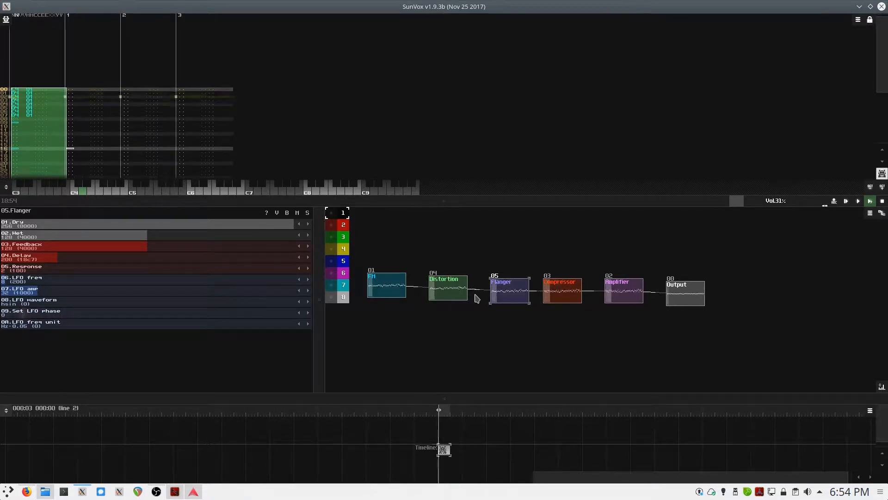
key("space")
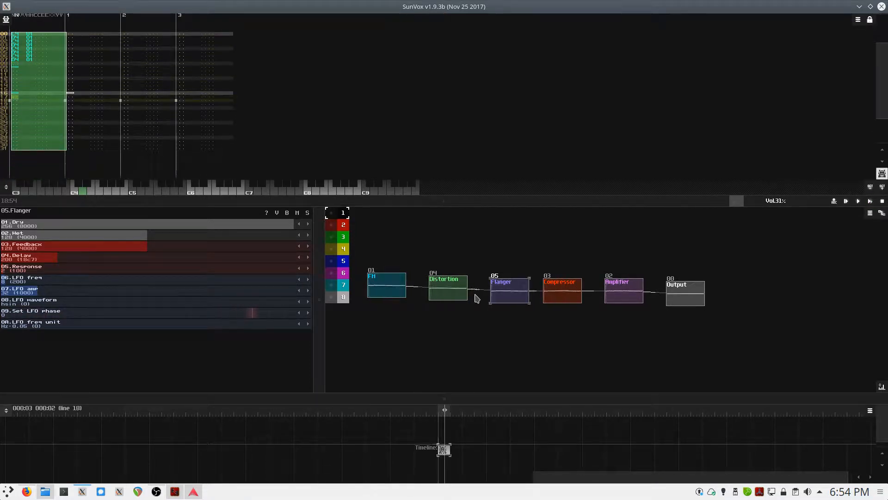
Save the project as boss2_entry_04.sunvox alongside the earlier versions
left_click(4, 16)
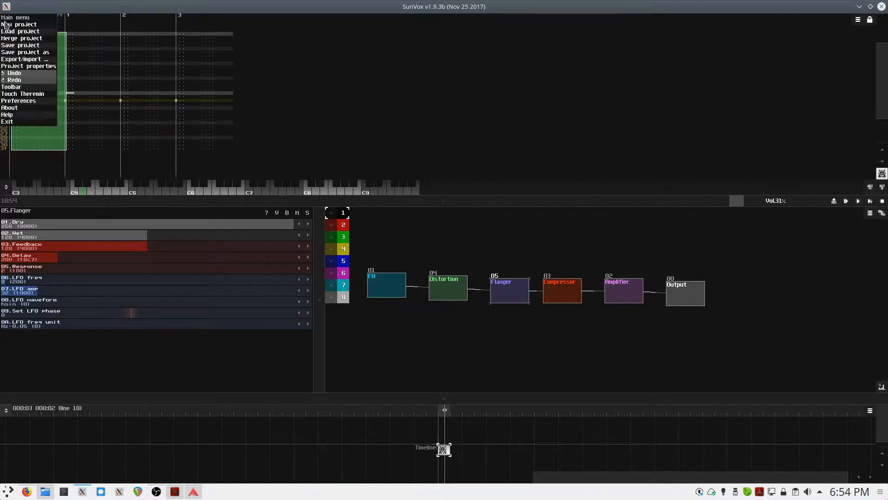
left_click(46, 53)
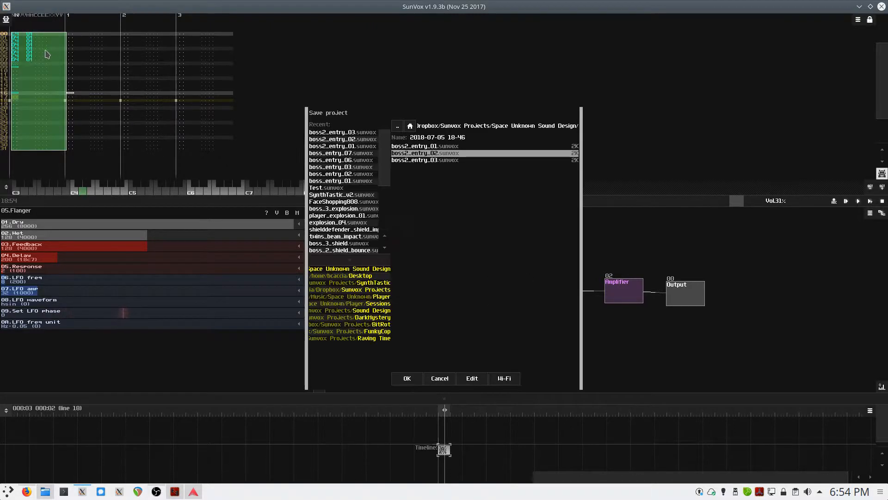
left_click(456, 161)
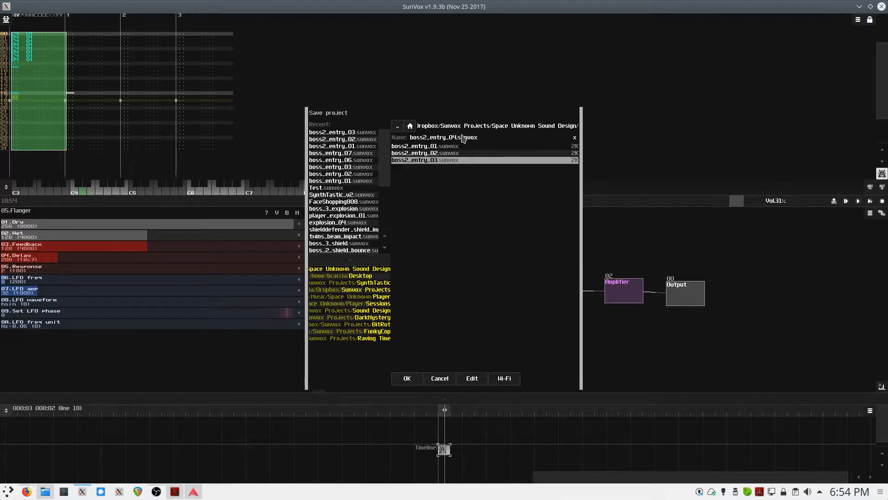
left_click(402, 382)
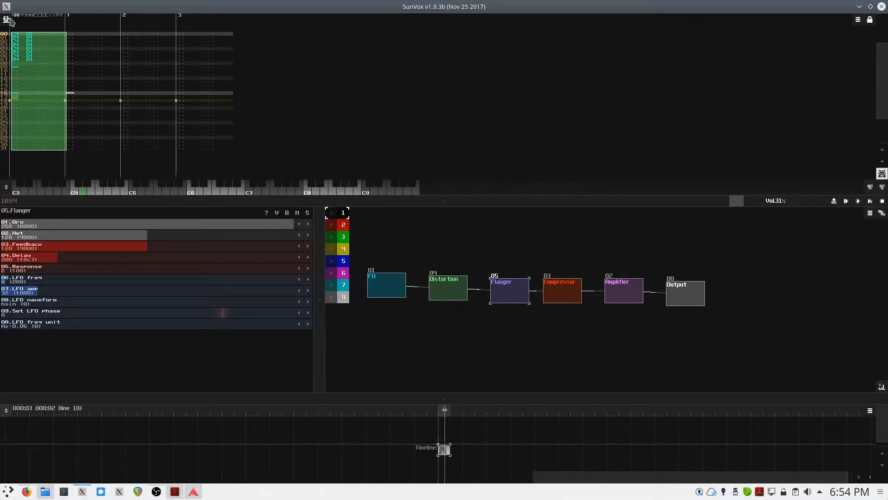
Export the project to the Desktop as a 16-bit int, one-file WAV with the same version number as the saved project
left_click(8, 19)
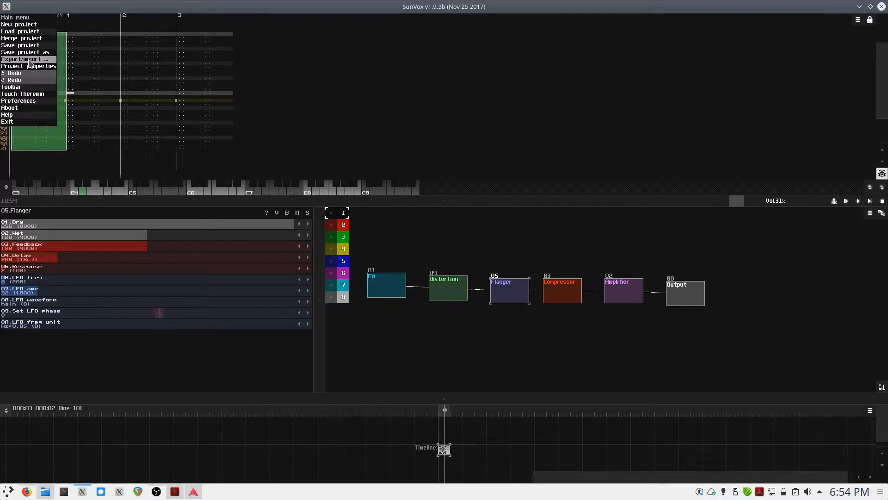
left_click(29, 62)
left_click(63, 67)
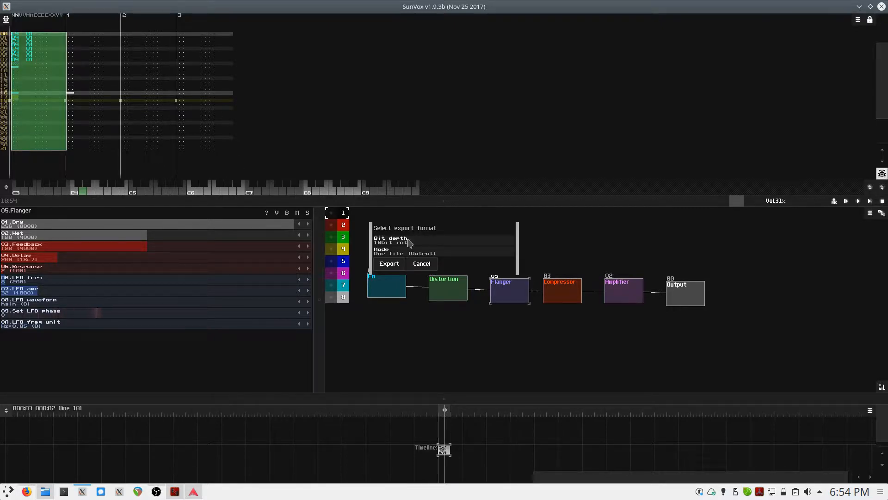
left_click(392, 263)
left_click(430, 160)
left_click(457, 137)
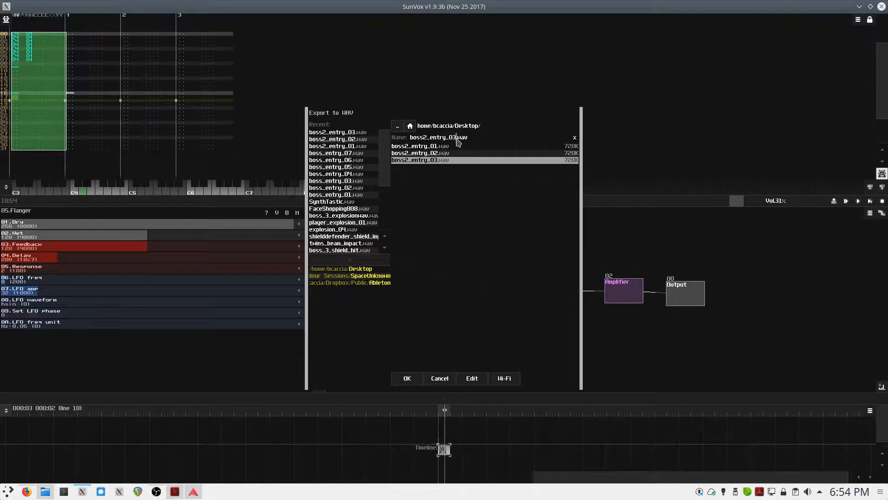
key("BackSpace")
left_click(407, 377)
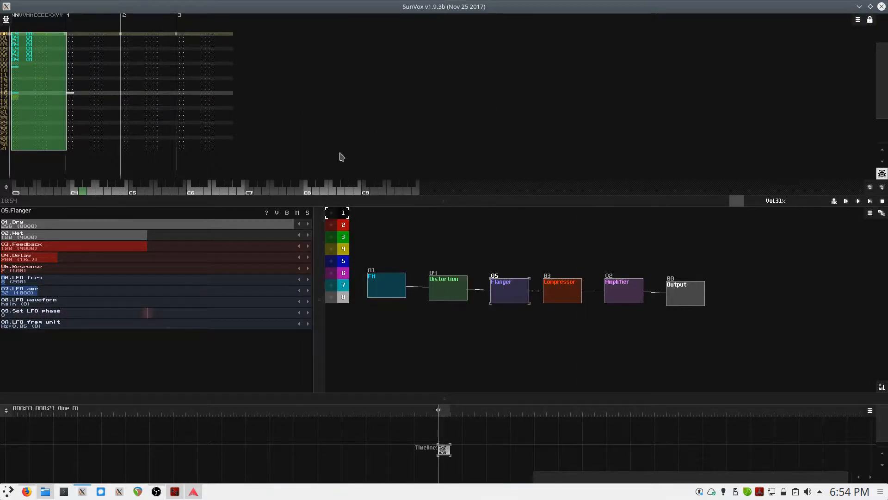
Replace the FM module with a SpectraVoice feeding the Distortion module, playing the pattern before and after the swap
key("space")
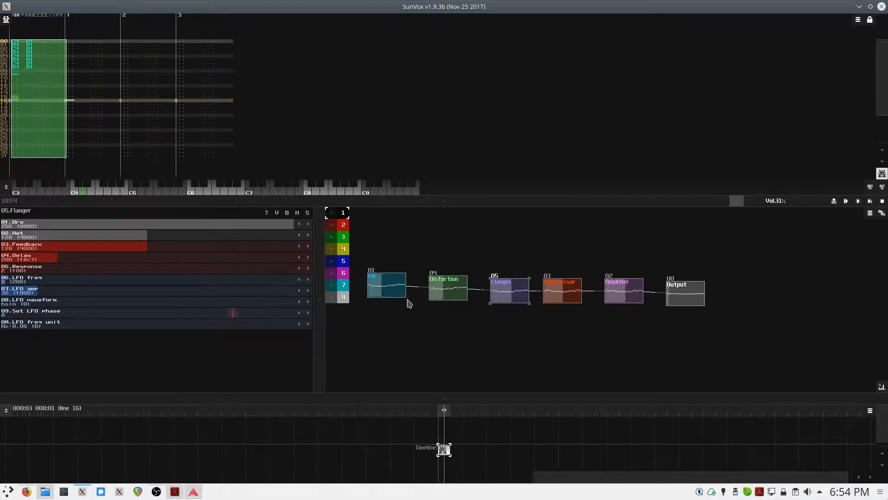
key("space")
left_click(394, 289)
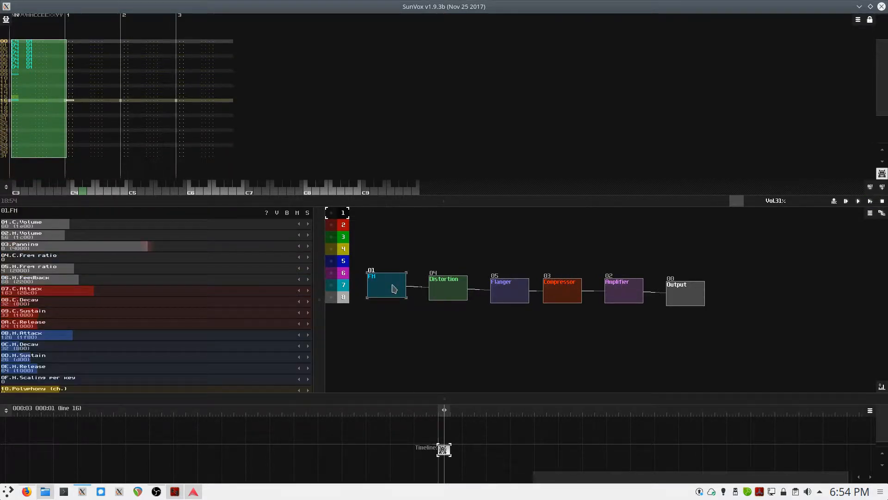
key("Delete")
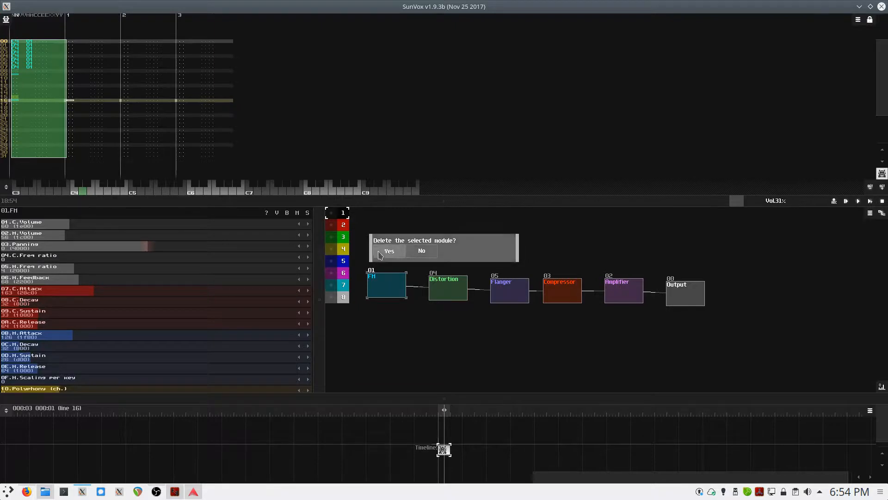
left_click(388, 251)
double_click(383, 293)
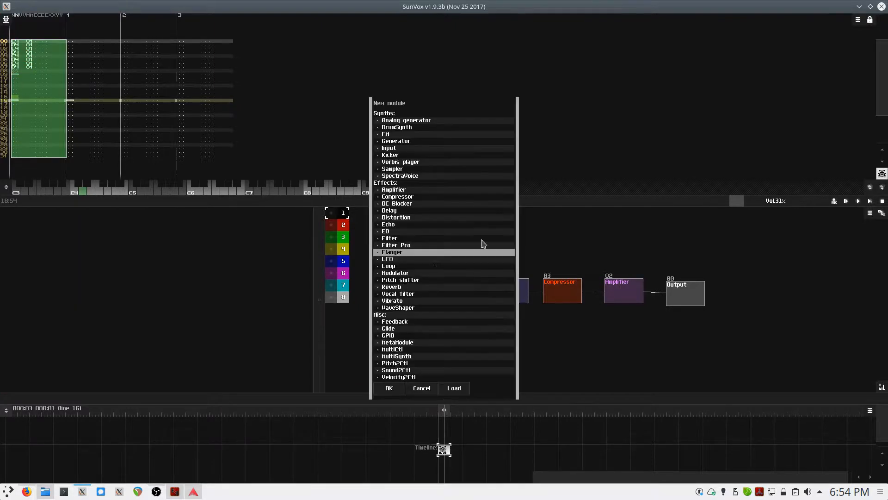
double_click(422, 177)
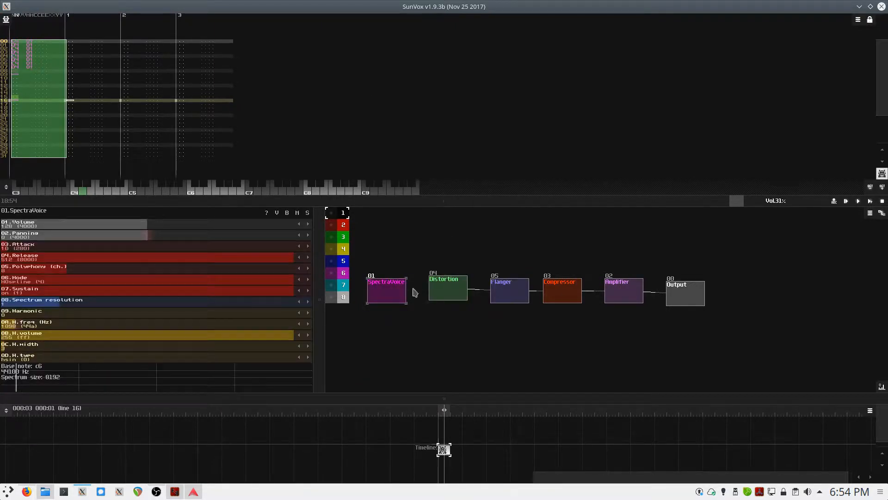
key("F9")
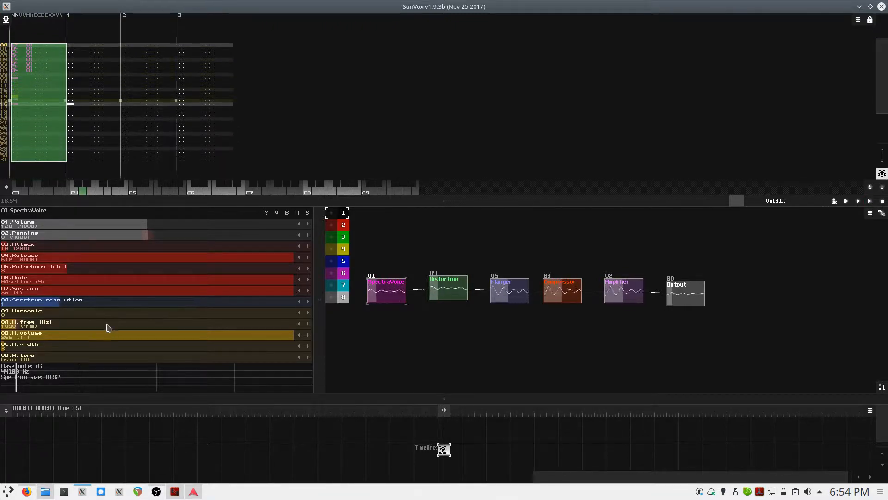
Set the SpectraVoice's H.freq to 753 Hz and H.type to org1 while playing the pattern
mouse_move(165, 326)
left_mouse_down()
mouse_move(116, 326)
mouse_move(149, 326)
left_mouse_up()
key("F9")
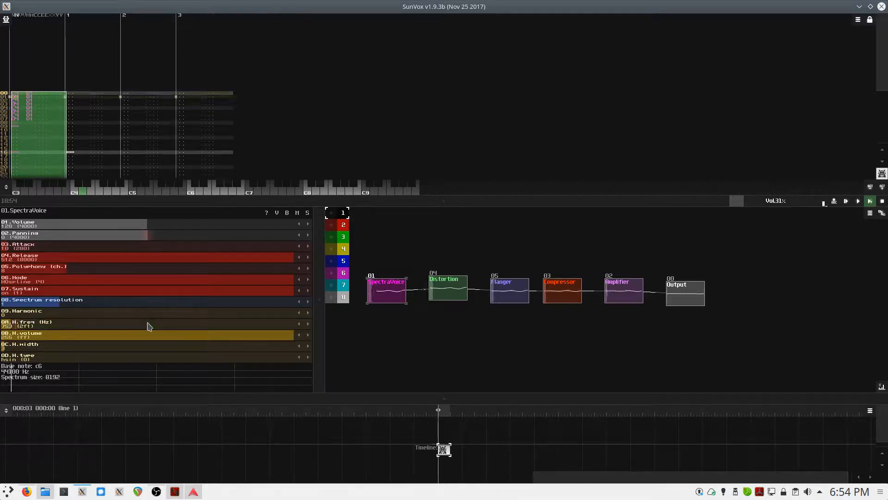
left_click_drag(320, 321, 368, 274)
scroll(40, 312, "up", 3)
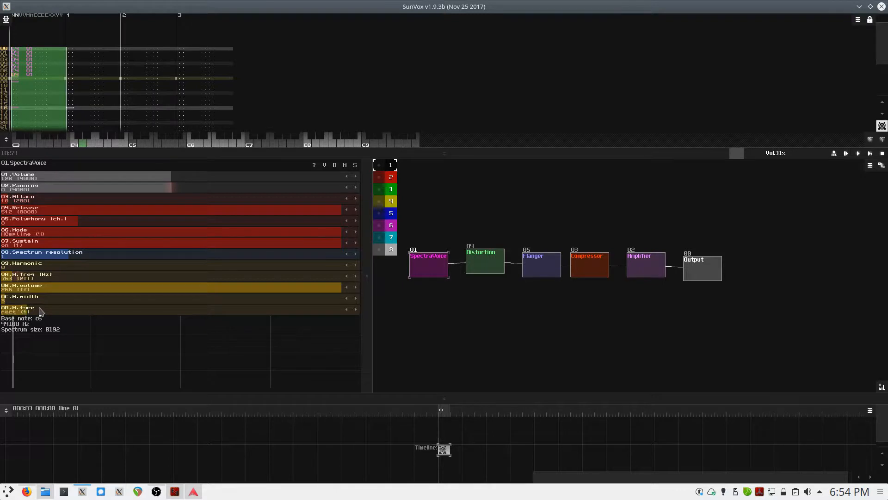
key("F9")
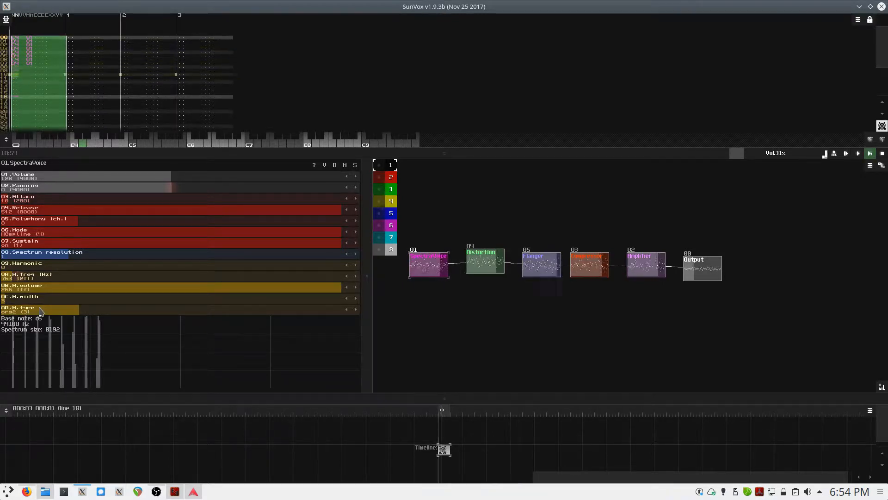
key("space")
scroll(41, 312, "down", 1)
key("space")
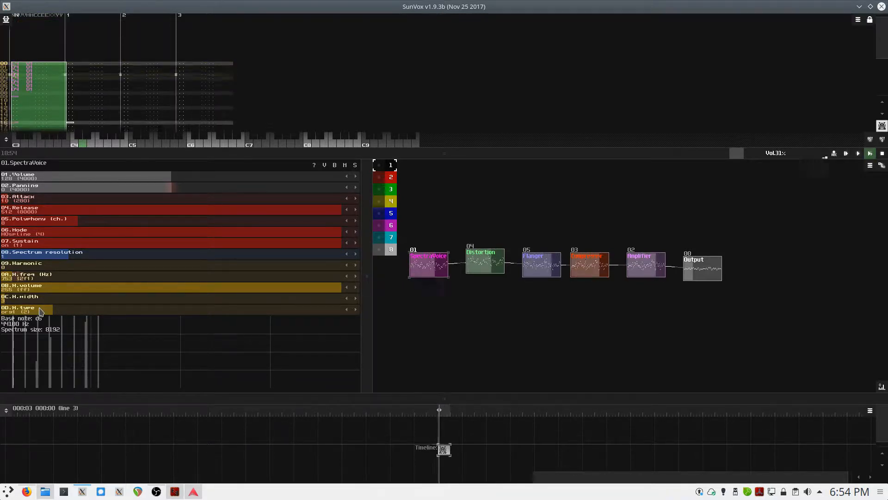
Bypass the Flanger and Distortion modules and play the pattern with the SpectraVoice
left_click(544, 270)
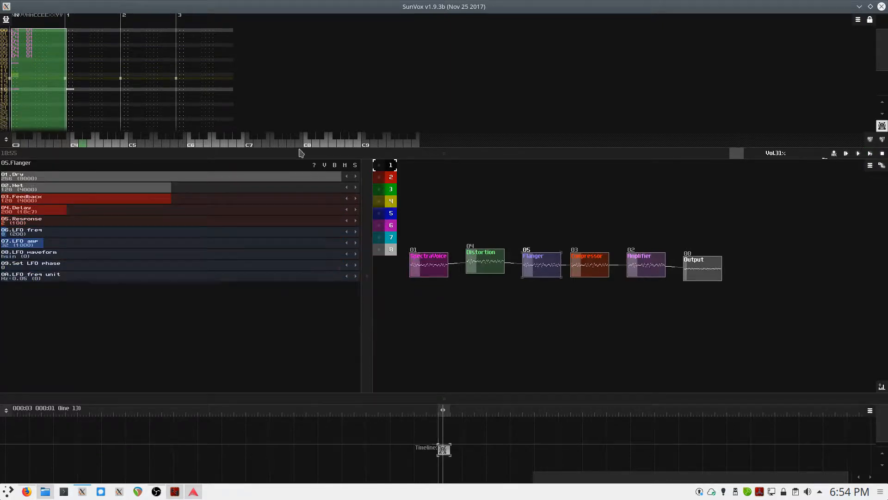
left_click(334, 165)
left_click(472, 262)
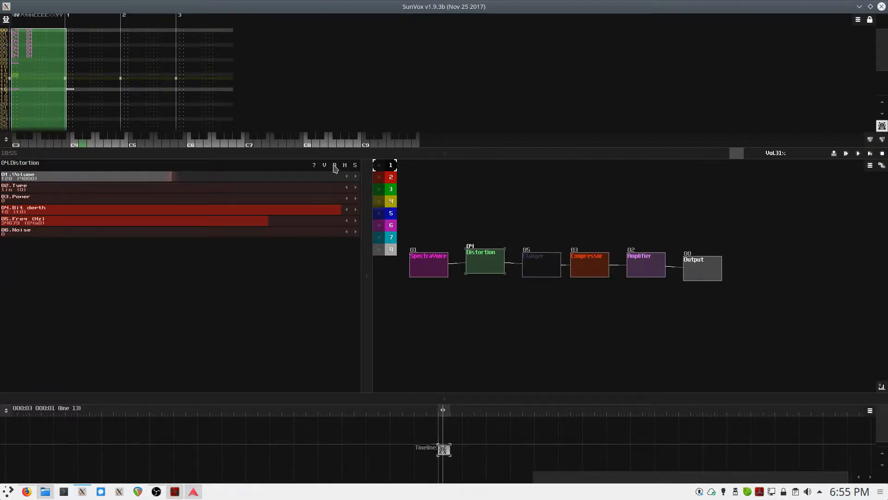
left_click(335, 165)
left_click(416, 269)
key("space")
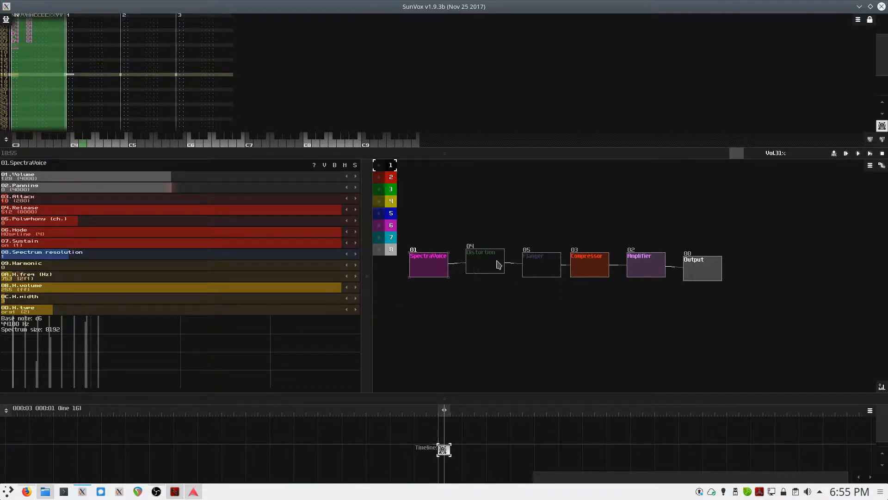
left_click_drag(368, 280, 283, 298)
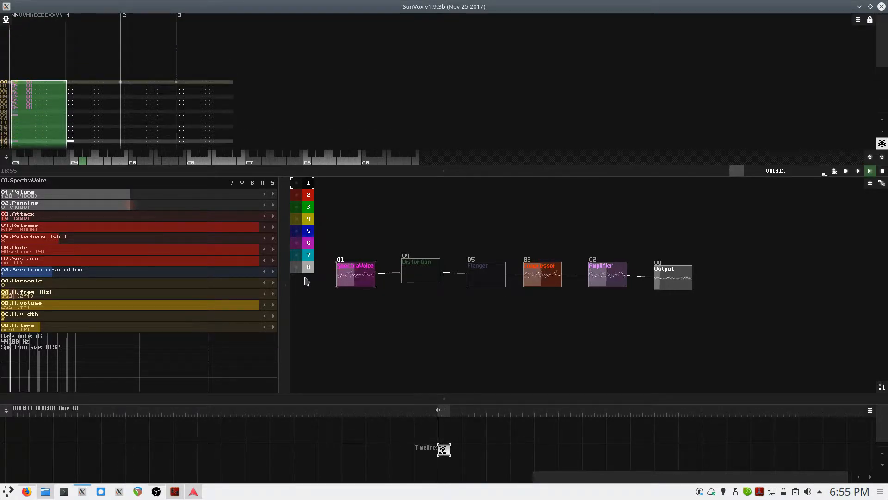
key("space")
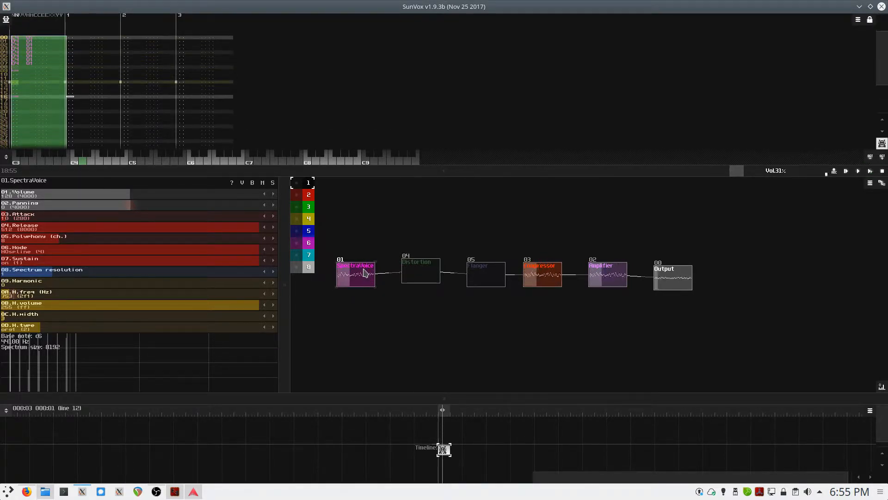
Delete the SpectraVoice module and widen the module view
key("Delete")
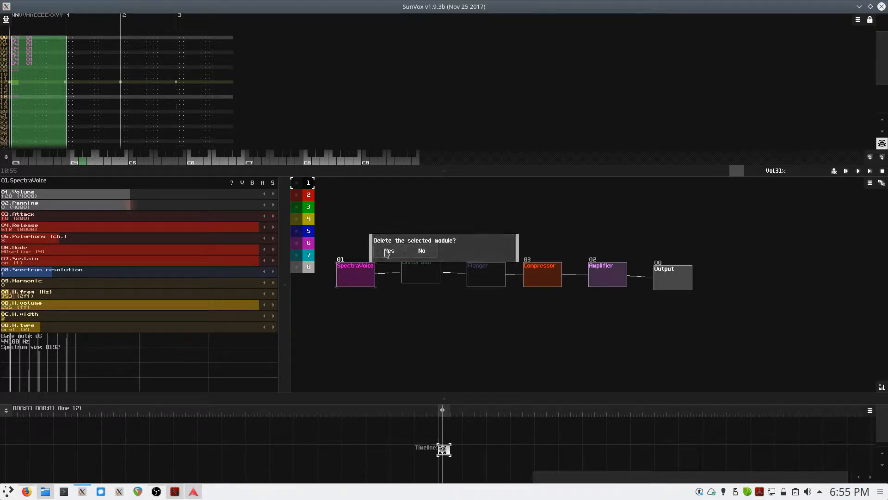
left_click(389, 250)
left_click_drag(288, 297, 241, 300)
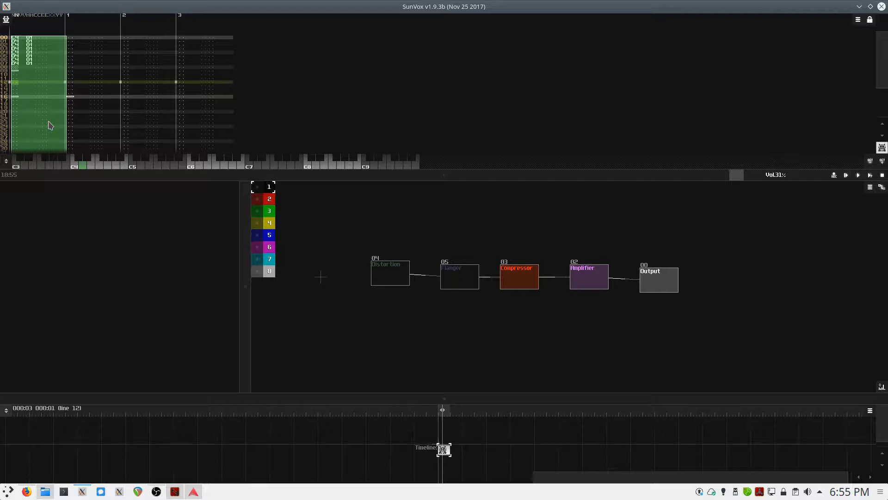
Clear the selected block of notes in the first track and move the edit cursor up to the pattern's start
left_click(51, 126)
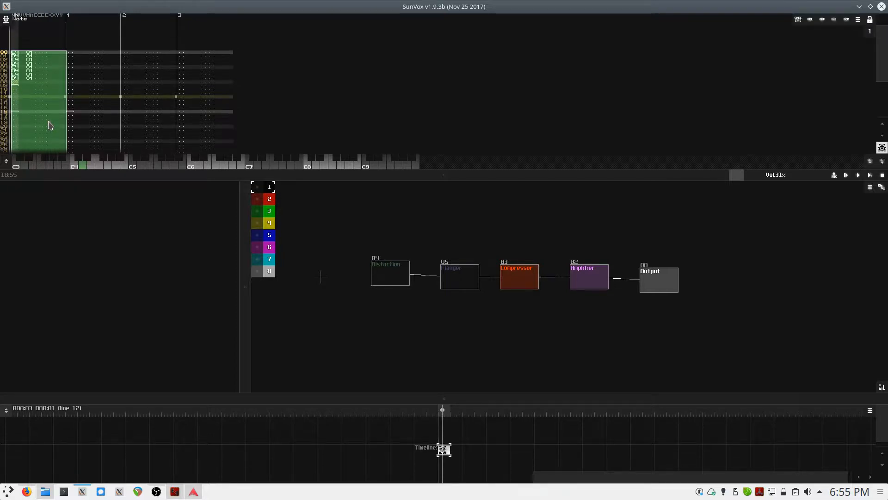
key("Delete")
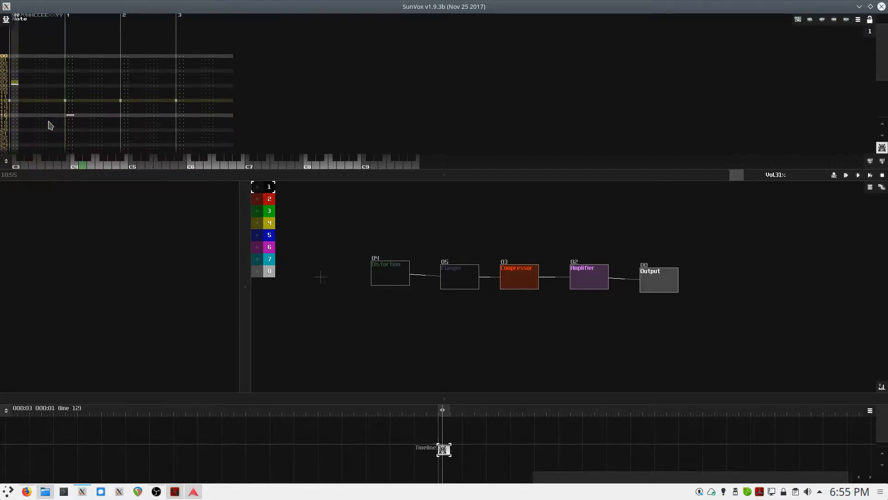
key("Up")
key("Up")
key("Up")
key("Up")
key("Up")
key("Up")
key("Up")
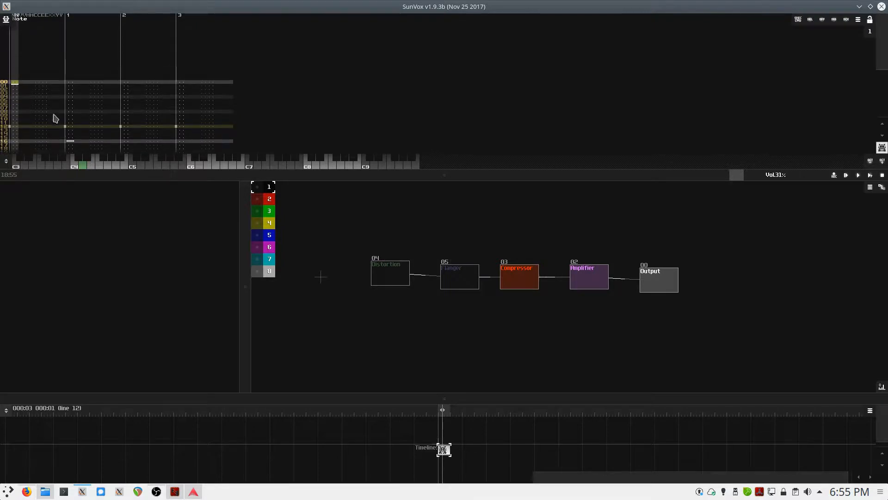
Add an Analog generator synth module and connect its output to the Distortion module
double_click(321, 267)
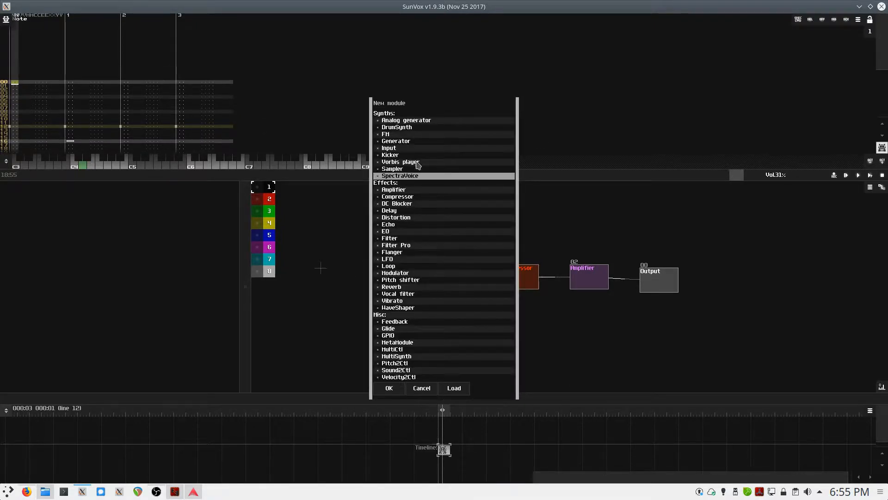
left_click(403, 141)
double_click(414, 122)
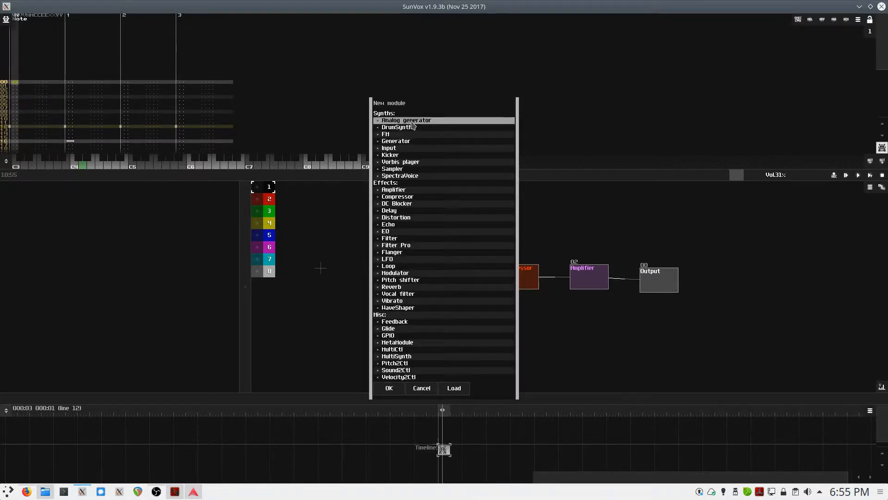
left_click_drag(346, 270, 384, 273)
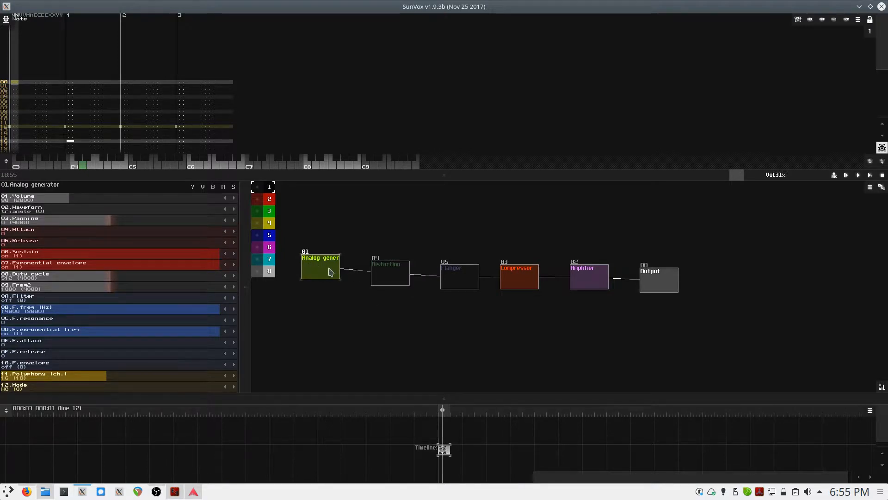
key("z")
key("z")
key("z")
key("z")
key("z")
key("z")
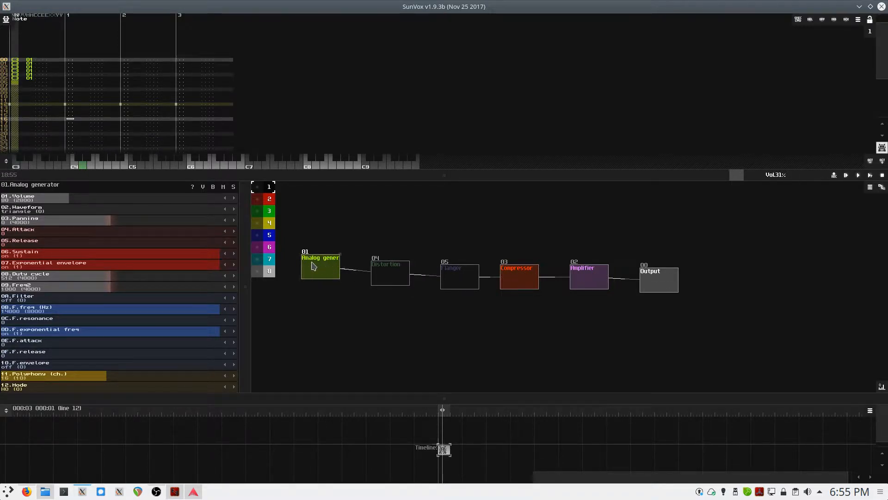
key("Down")
key("Down")
key("Up")
key("Up")
key("Up")
key("Up")
key("Up")
key("Up")
key("Up")
key("Up")
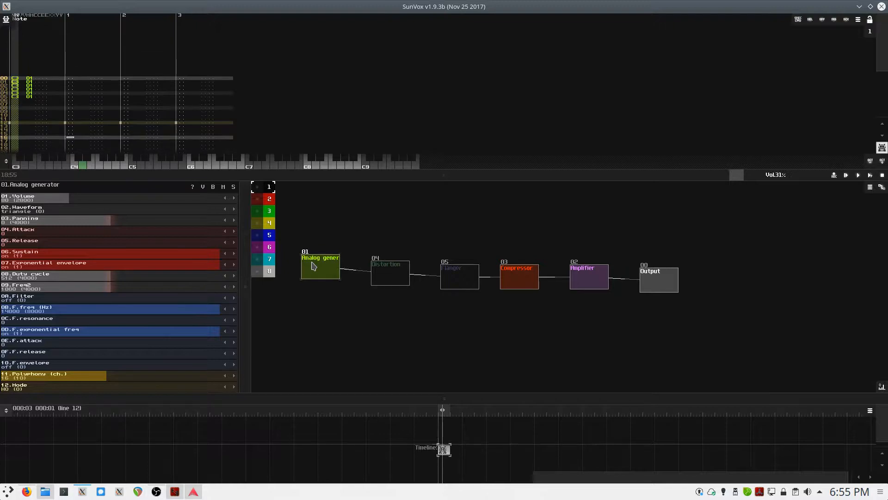
key("Delete")
key("Delete")
key("Delete")
key("Delete")
key("Delete")
key("Delete")
key("Delete")
key("Up")
key("Up")
key("Up")
key("Up")
key("Up")
key("Up")
key("Up")
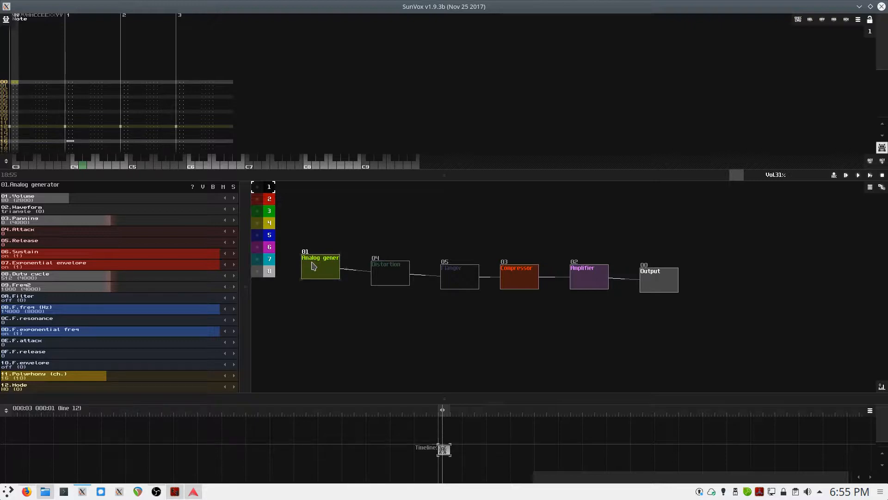
Enter a repeating F3, D#3, C3 note sequence on lines 00 to 17 of the first track and play it
key("v")
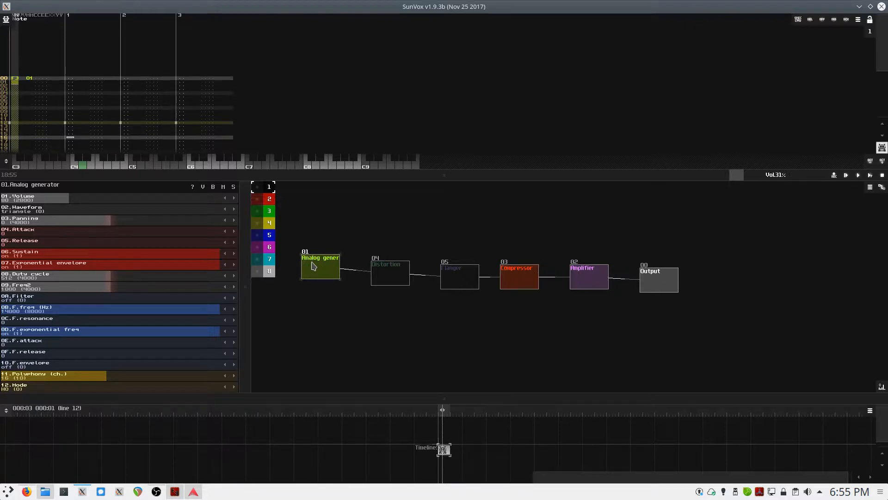
key("d")
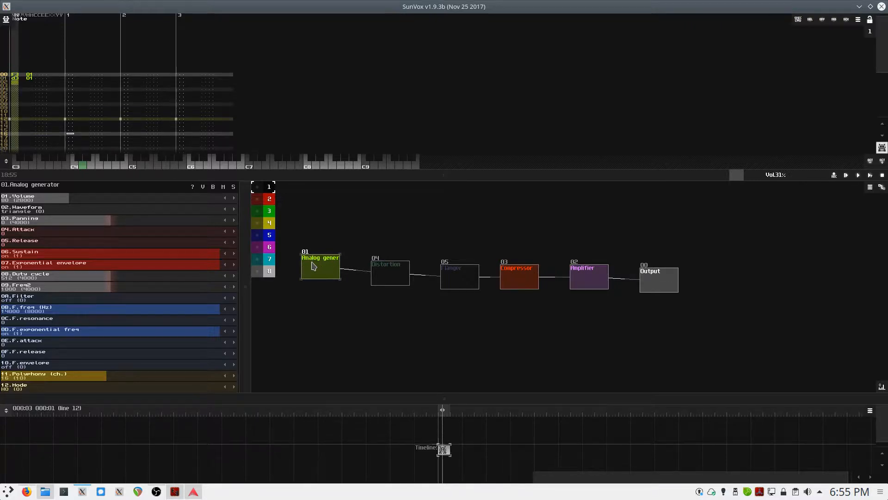
key("z")
key("v")
key("d")
key("z")
key("v")
key("d")
key("z")
key("v")
key("d")
key("z")
key("v")
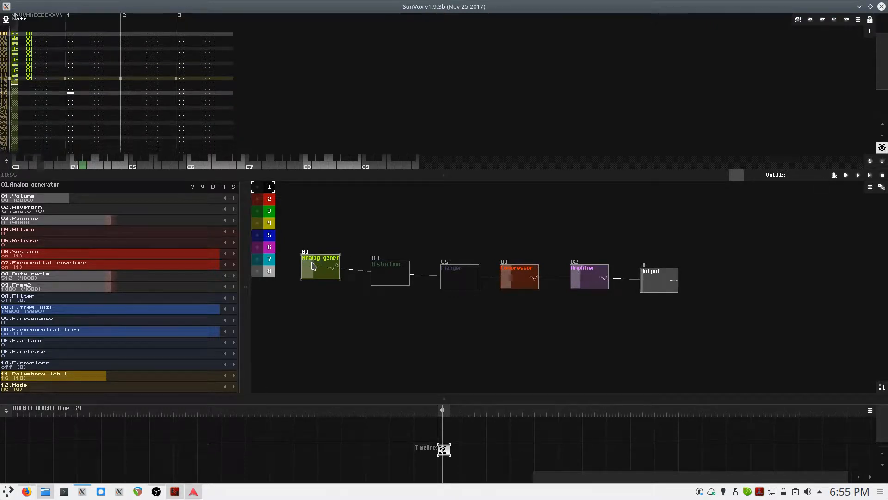
key("d")
key("z")
key("v")
key("d")
key("z")
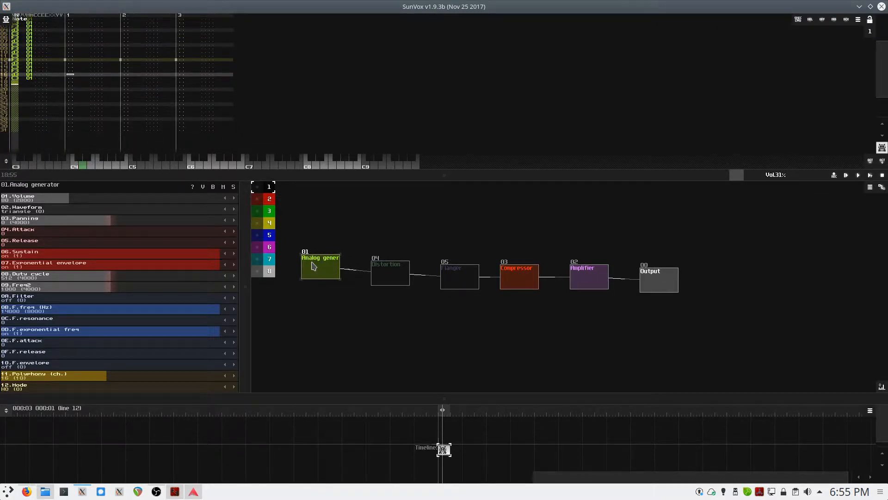
key("space")
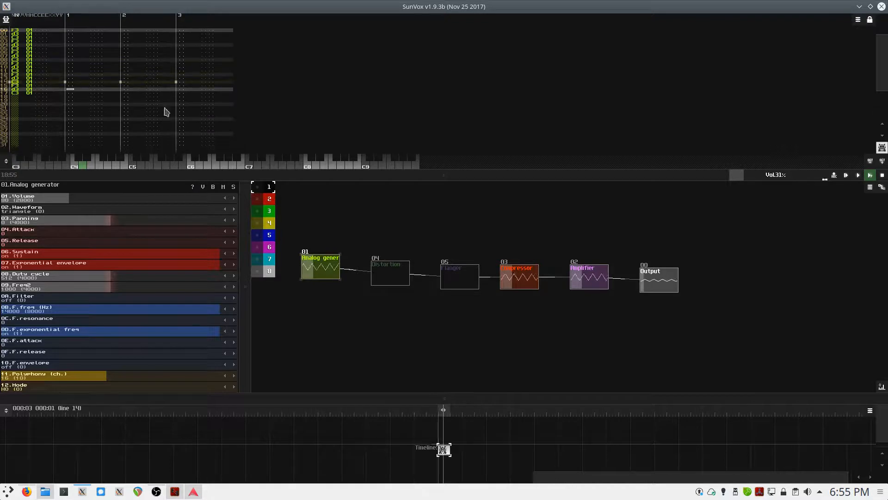
key("space")
Save the project as a new numbered version, basing the file name on boss2_entry_04.sunvox
left_click(6, 19)
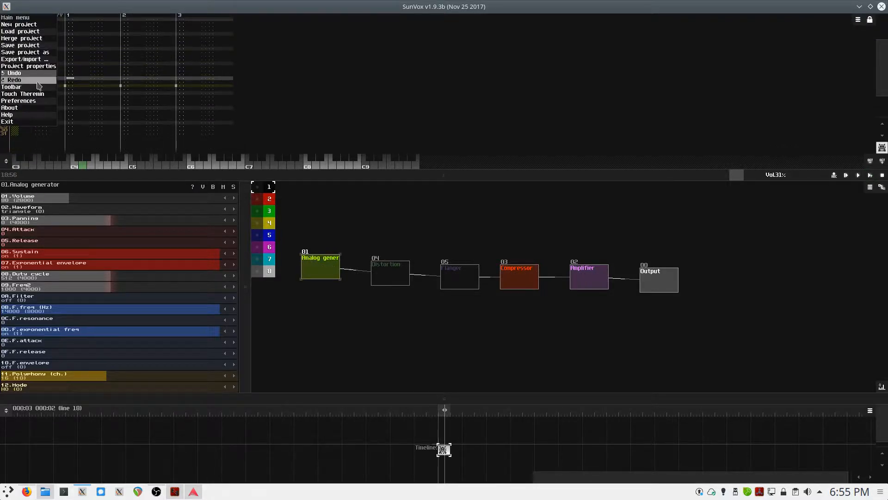
left_click(347, 89)
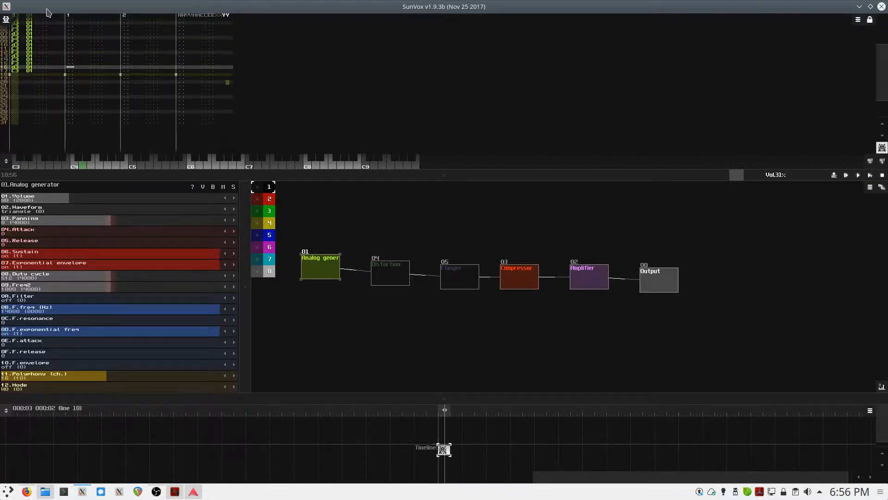
left_click(6, 21)
left_click(53, 55)
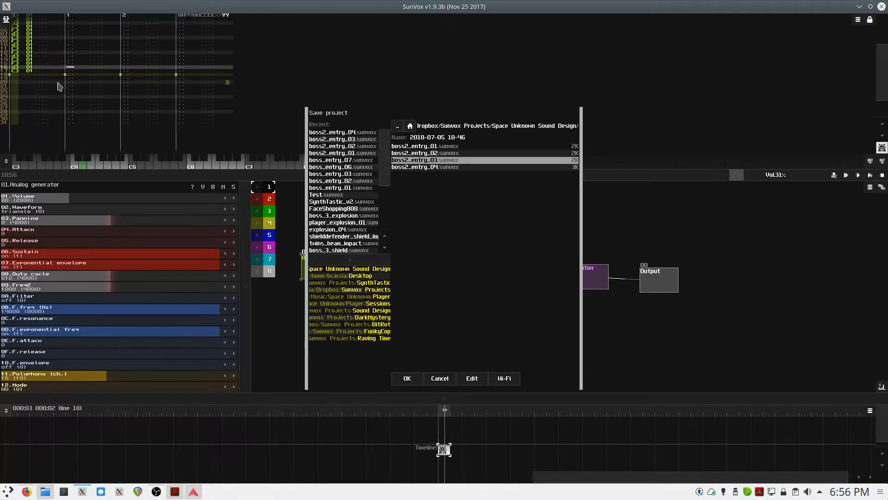
left_click(433, 167)
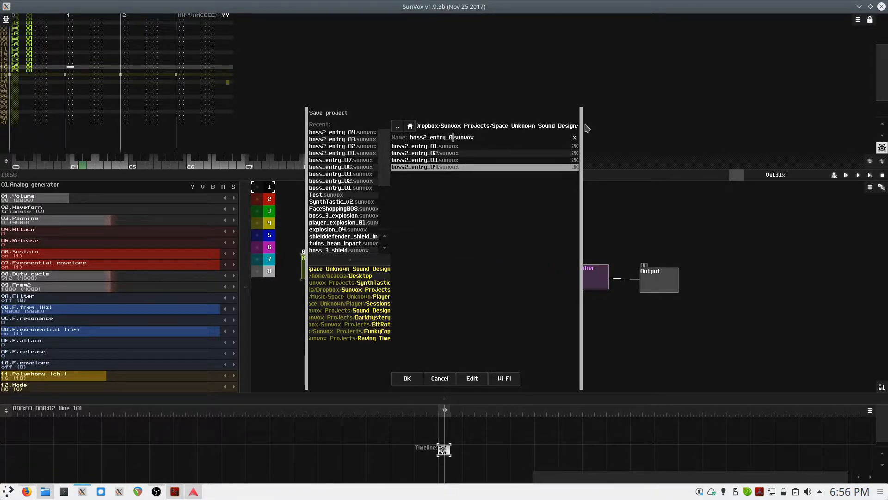
left_click(408, 379)
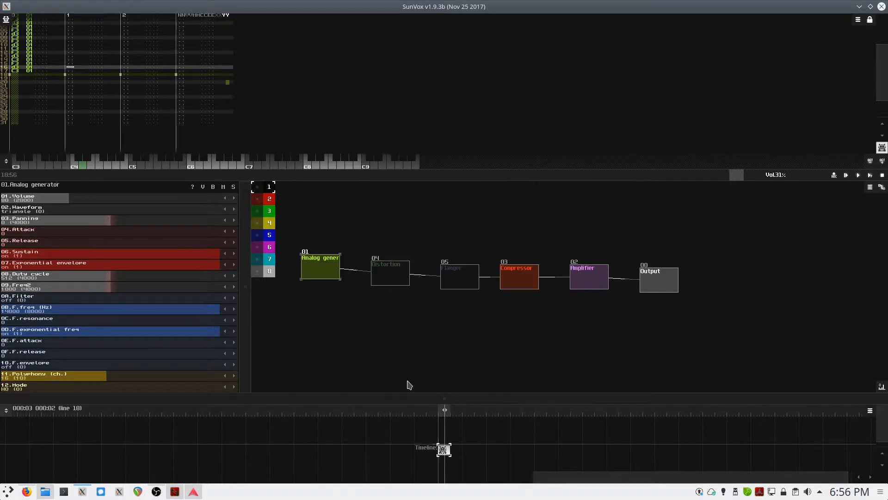
key("Return")
Raise the project's BPM considerably in the project properties and play the pattern at the new tempo
key("space")
left_click(6, 18)
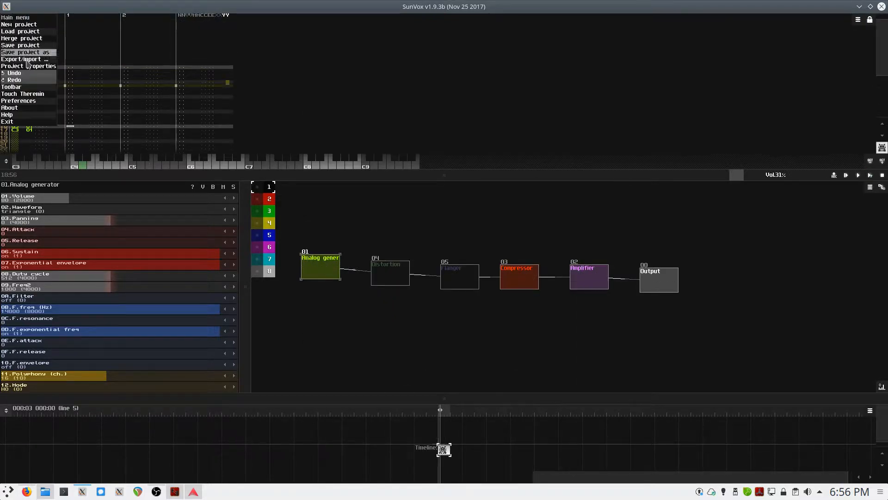
left_click(42, 68)
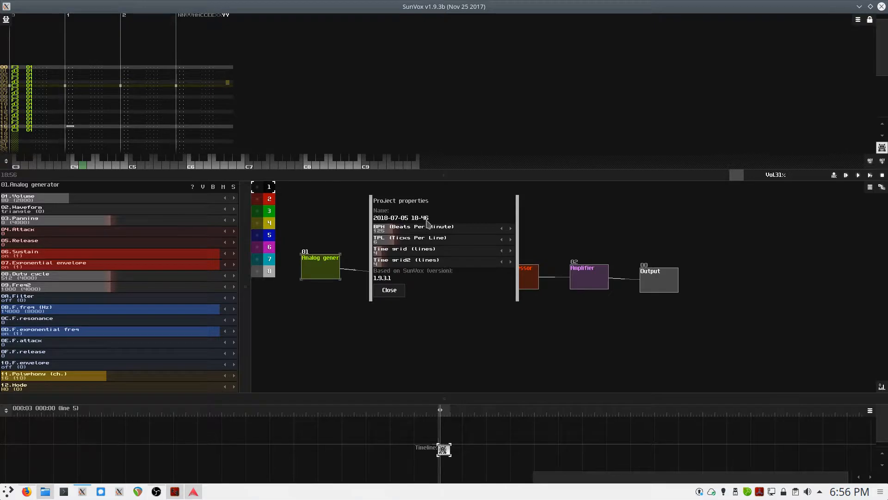
left_click_drag(393, 233, 448, 234)
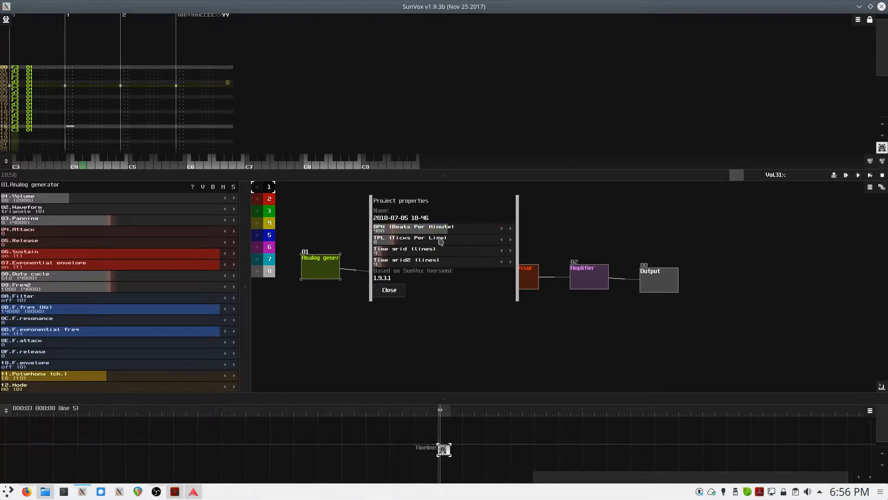
left_click(390, 291)
key("space")
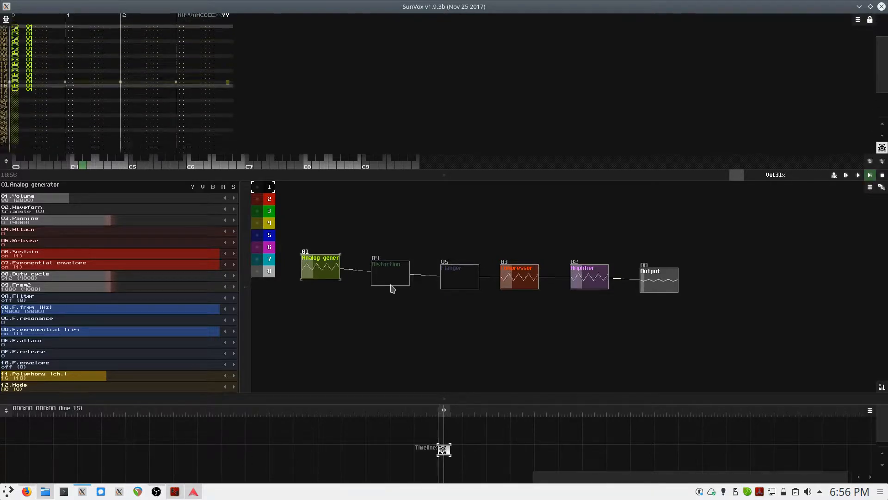
key("space")
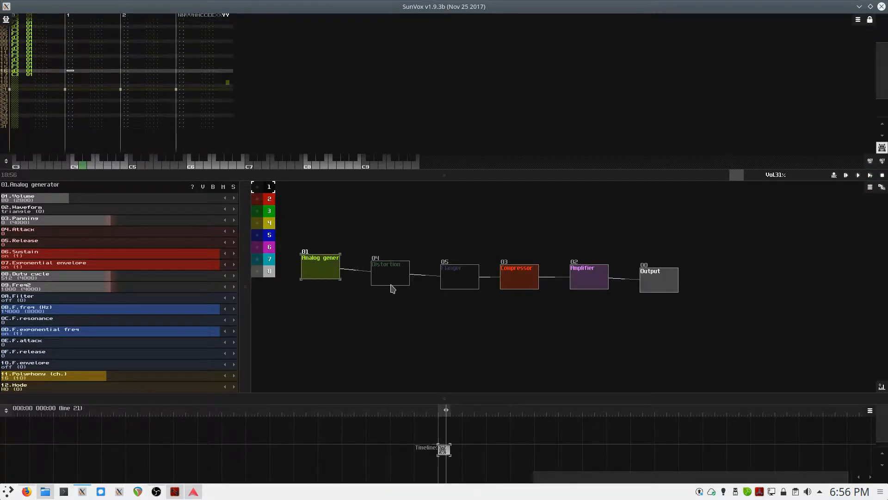
Try the pattern with the Distortion module active, and bypass the module again
left_click(394, 279)
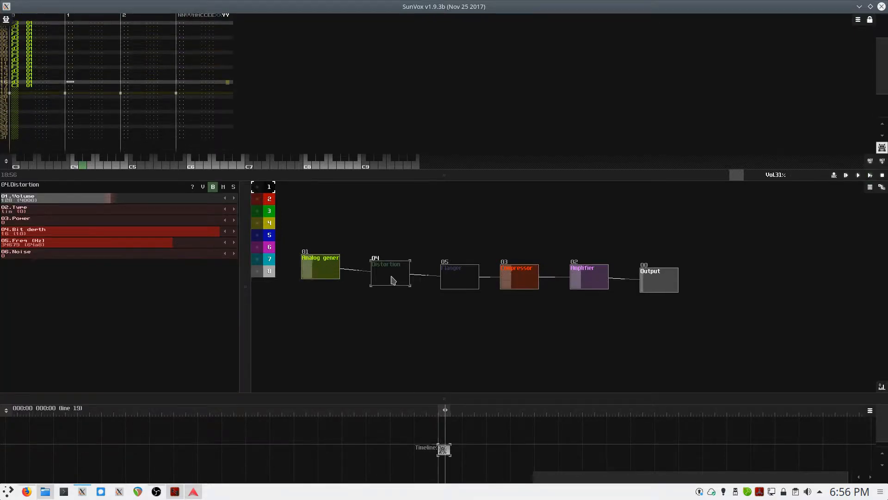
key("space")
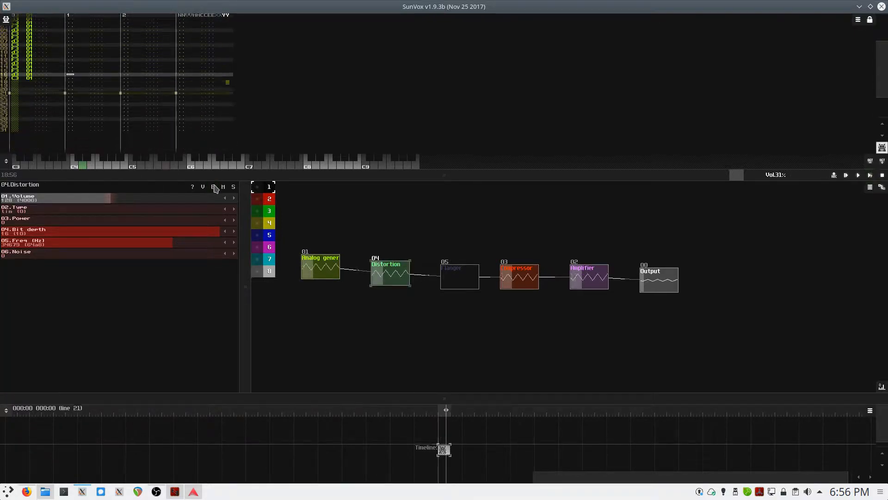
key("space")
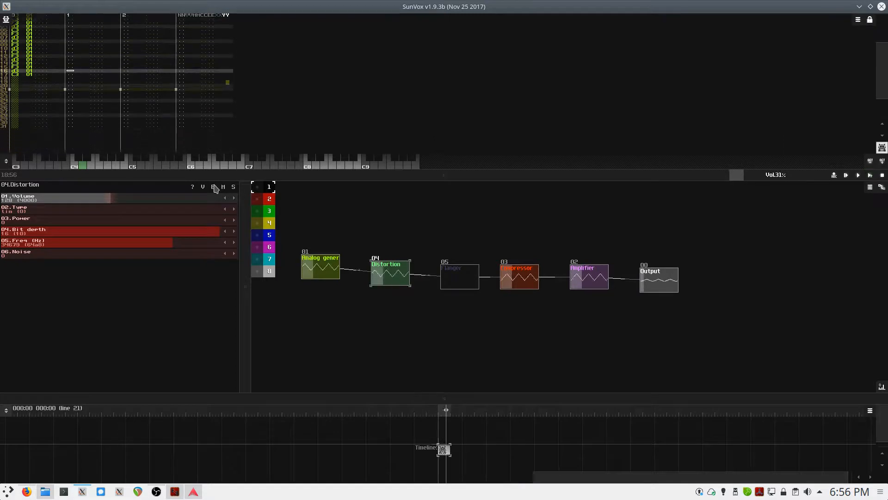
left_click(214, 185)
Try the pattern with the Flanger module active, and bypass the module again
left_click(456, 278)
left_click(213, 187)
key("space")
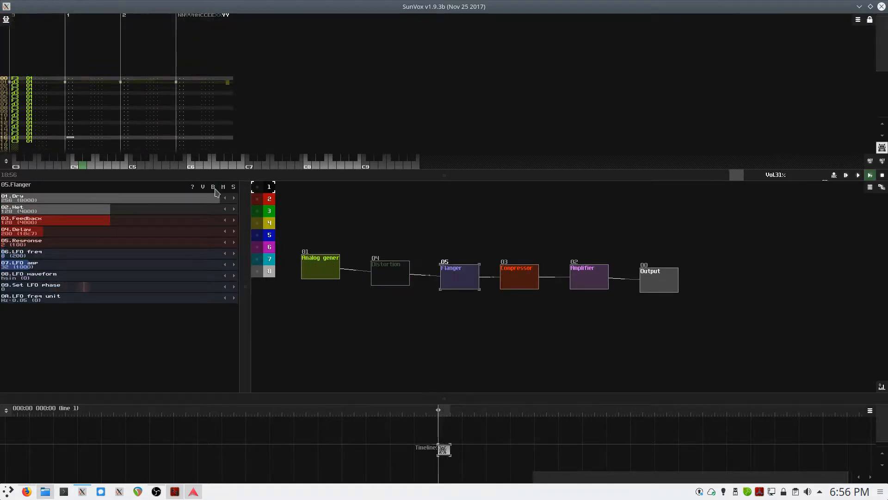
left_click(213, 188)
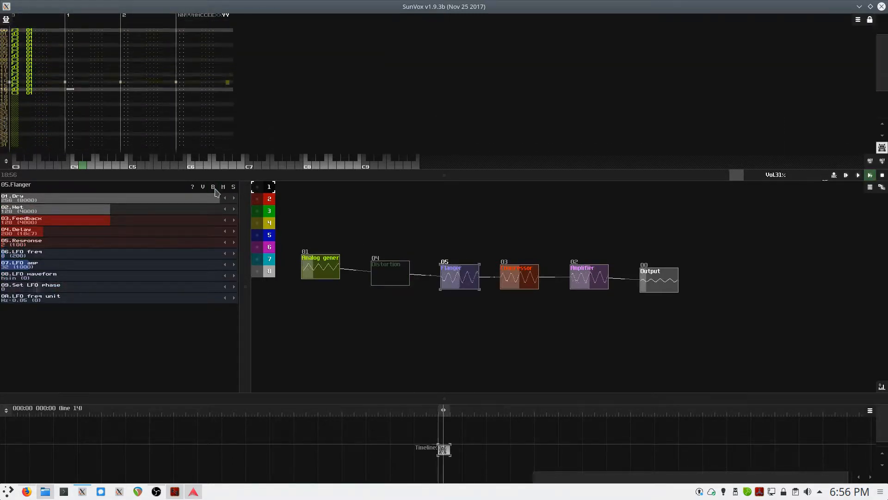
key("space")
Make room in the module chain and add a Vibrato effect module below the Analog generator
left_click_drag(338, 274, 317, 278)
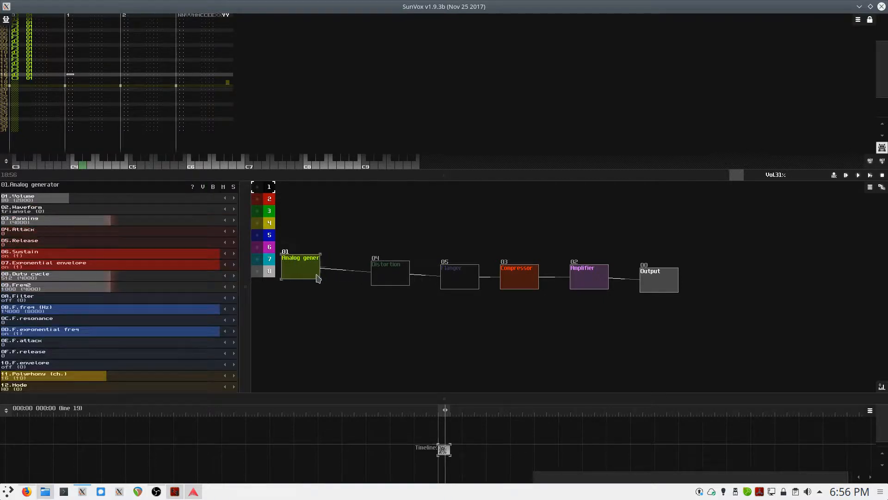
left_click_drag(354, 316, 410, 322)
scroll(409, 322, "down", 1)
double_click(431, 319)
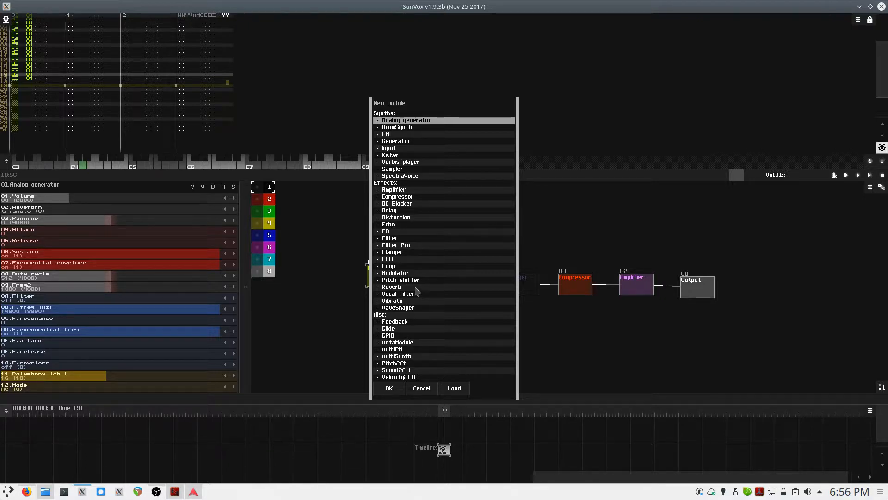
double_click(394, 301)
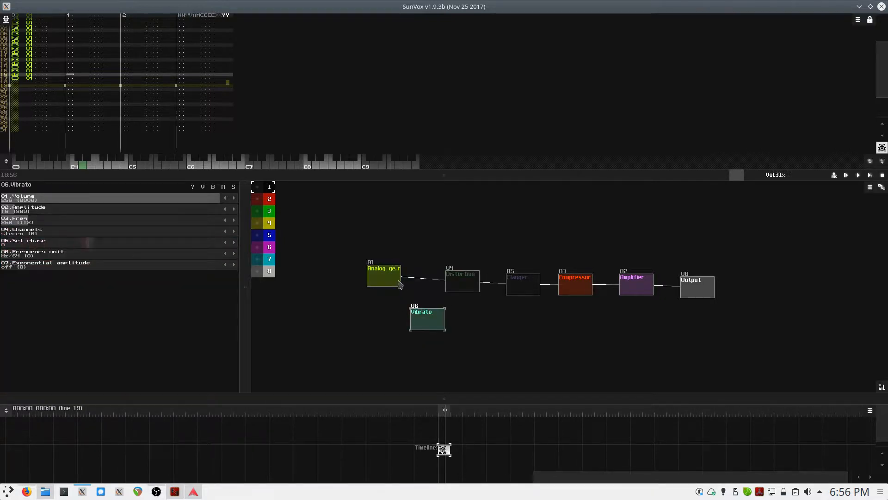
Reroute the Analog generator through the Vibrato into the Distortion, removing the direct connection, and play the pattern
left_click_drag(399, 284, 465, 279)
left_click_drag(435, 322, 452, 284)
left_click(382, 281)
key("space")
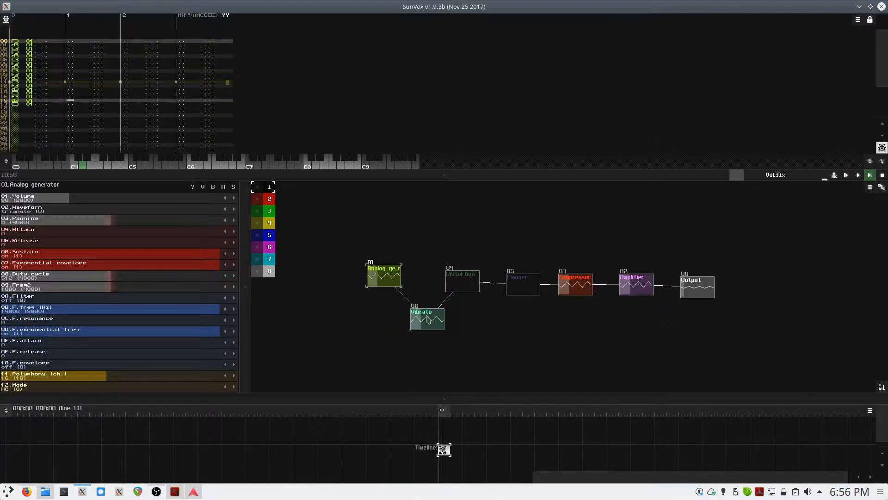
Set the Vibrato's Amplitude to 17 and Freq to 221 while the pattern plays
left_click(425, 320)
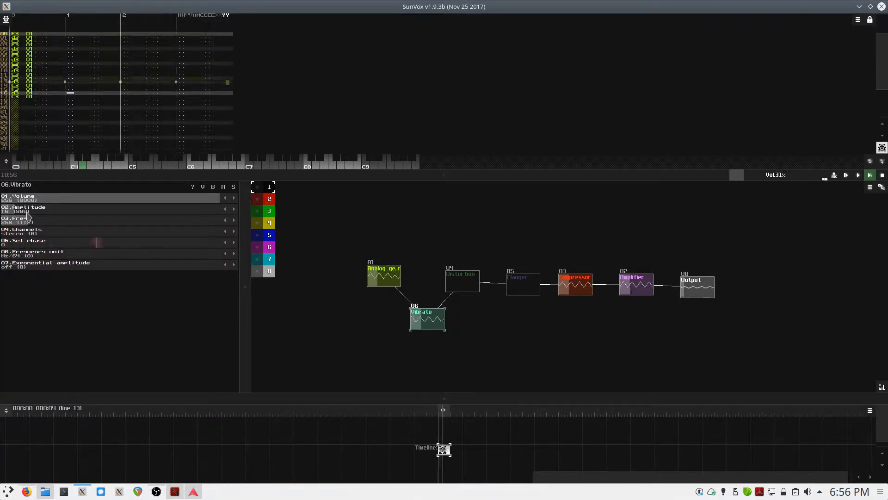
left_click_drag(27, 210, 38, 234)
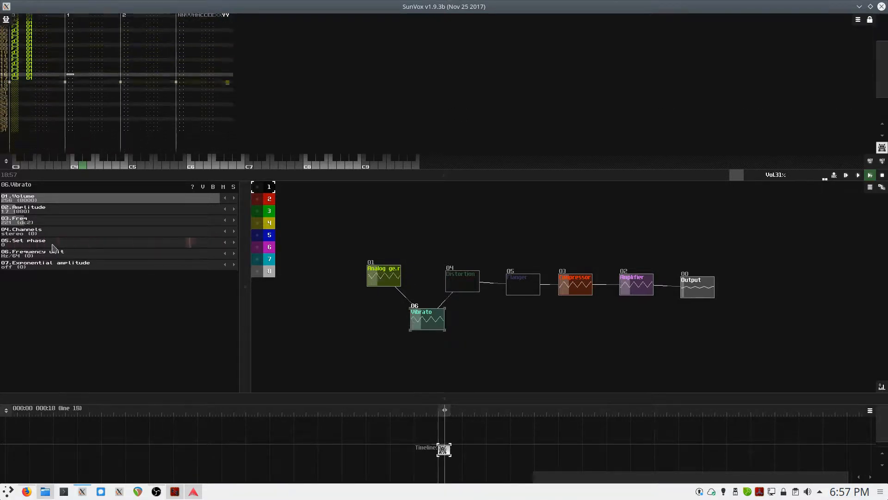
key("space")
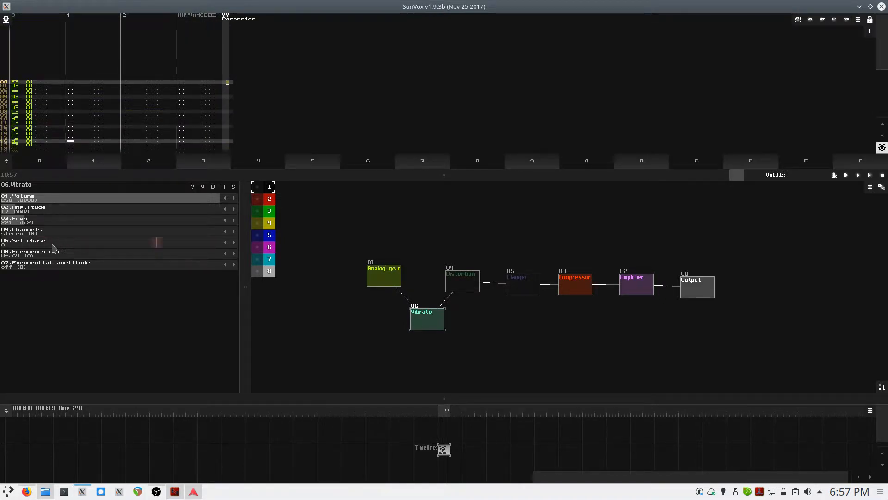
Add a note-off below the last note in the first track and play the pattern again
key("shift+Tab")
key("Up")
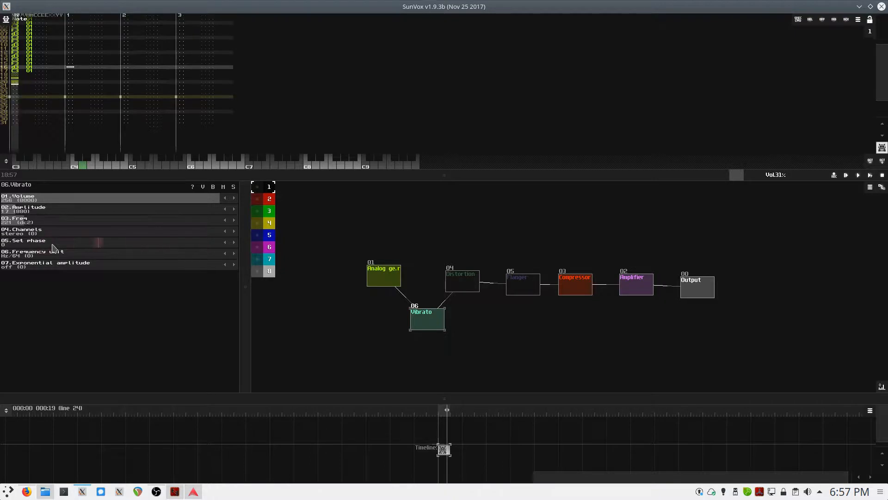
key("space")
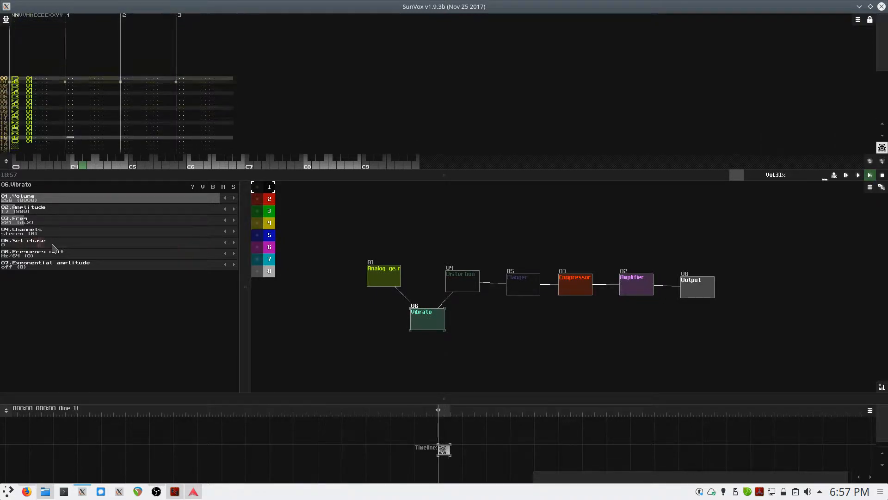
Move the Analog generator and Vibrato away from the Distortion, set the Vibrato's Amplitude to 25 and play the pattern
key("space")
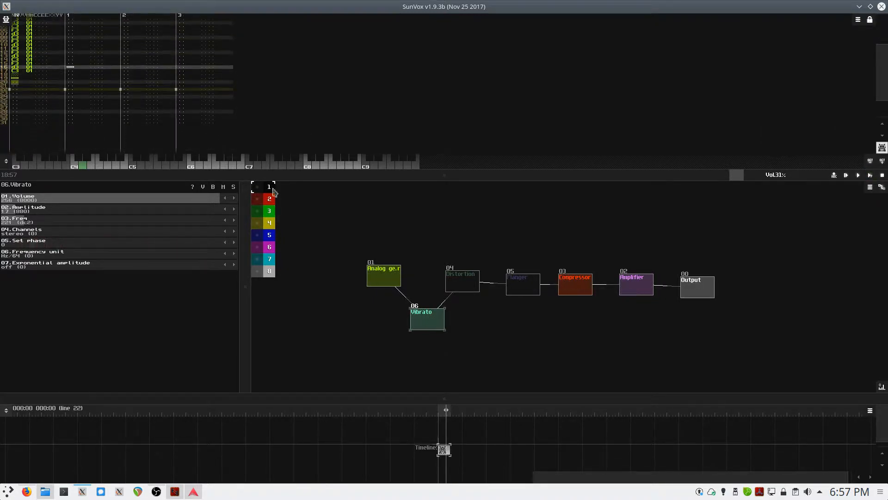
left_click_drag(370, 276, 326, 268)
left_click_drag(421, 317, 386, 306)
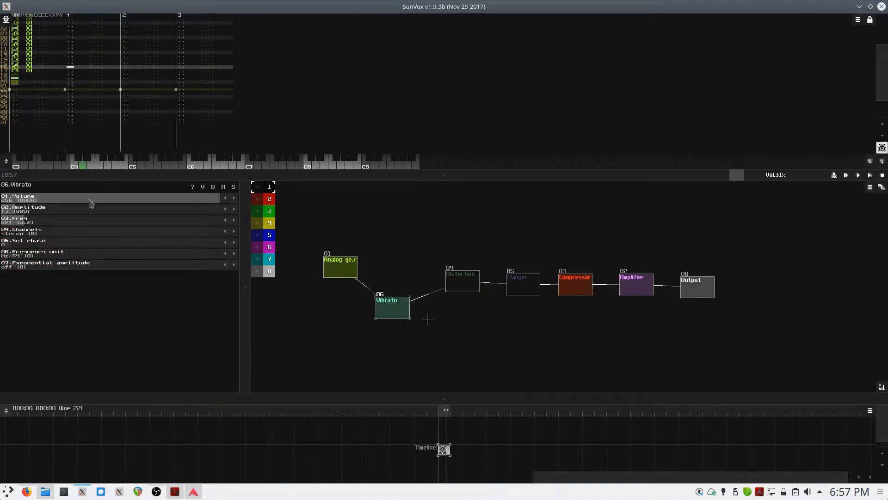
left_click_drag(21, 214, 27, 212)
key("space")
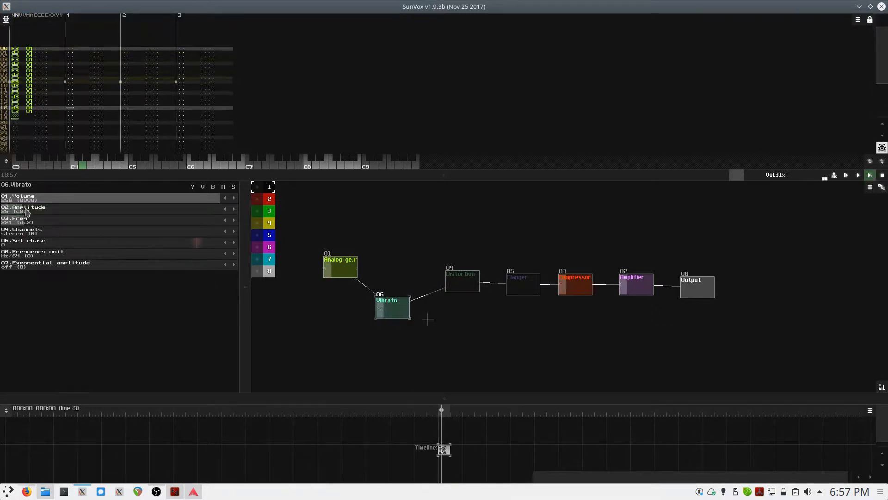
key("space")
Add a Pitch shifter module between the Vibrato and the Distortion and connect it to both
left_click(525, 286)
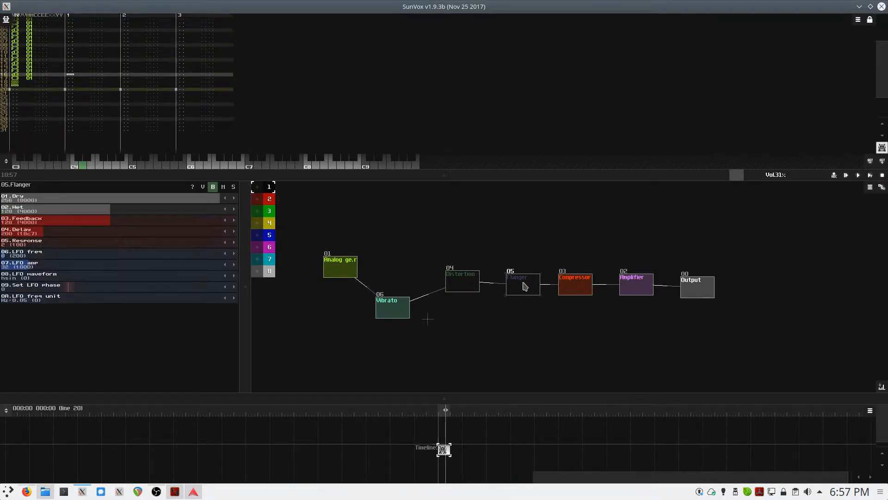
left_click_drag(381, 306, 346, 312)
left_click_drag(348, 313, 462, 284)
double_click(414, 318)
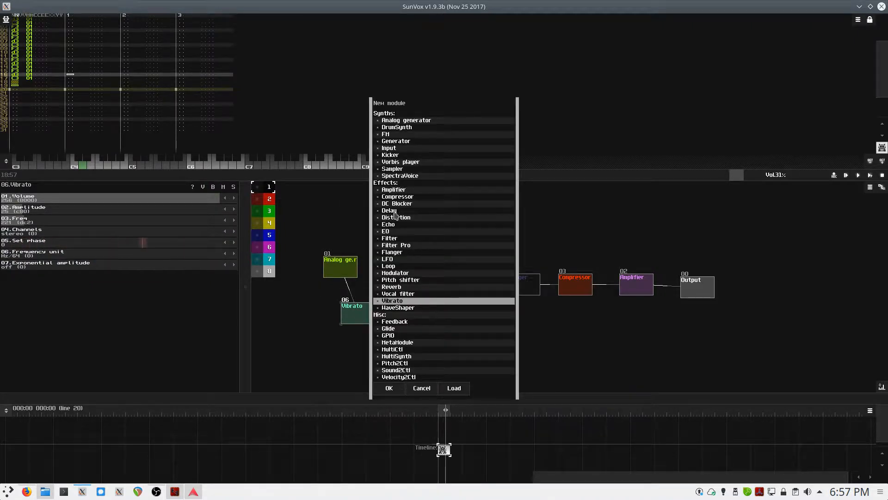
double_click(397, 281)
left_click_drag(363, 314, 462, 287)
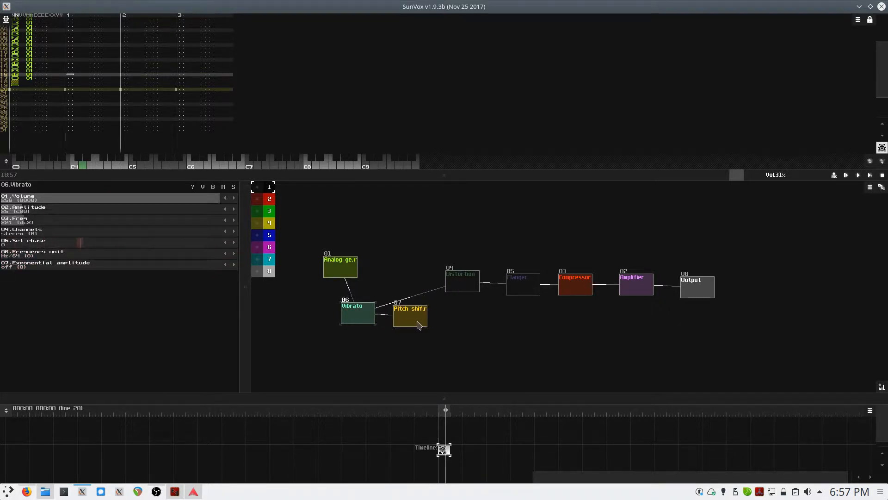
left_click_drag(408, 324, 408, 333)
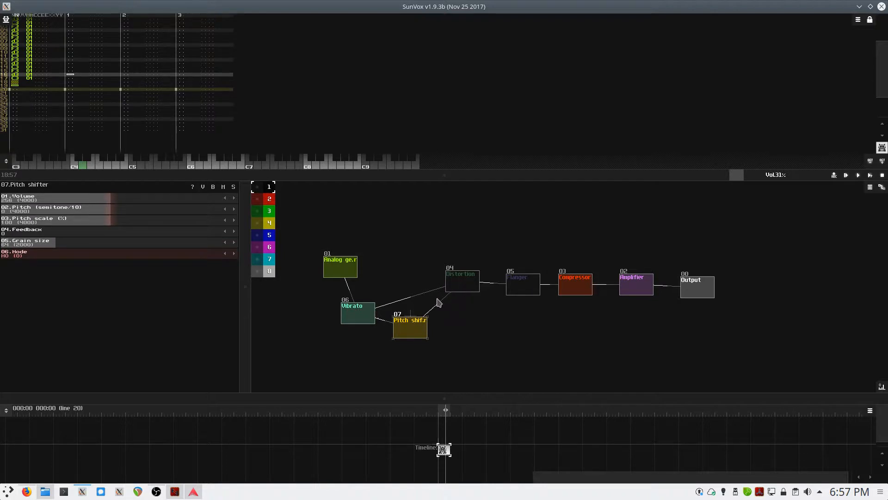
Set the Pitch shifter's Pitch to 20, Pitch scale to 82 and Feedback to 165 during playback, and disconnect the Vibrato from the Distortion
key("space")
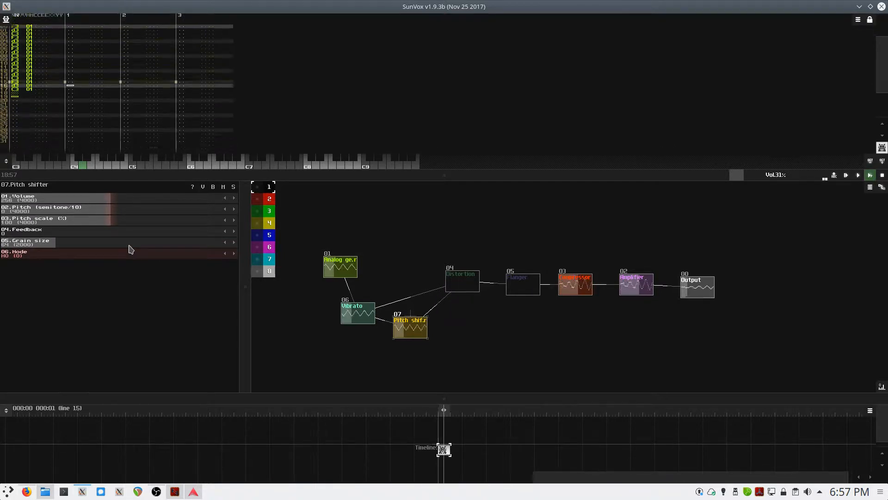
left_click_drag(106, 211, 168, 237)
left_click(92, 223)
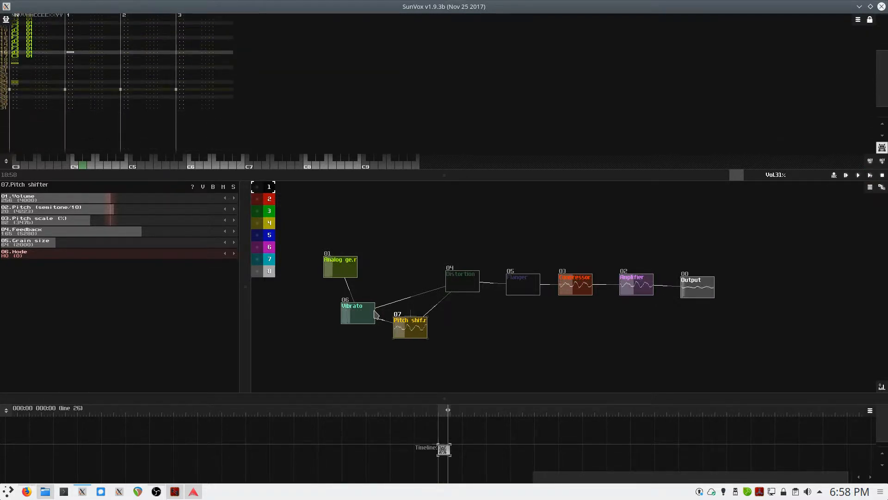
left_click_drag(354, 317, 467, 291)
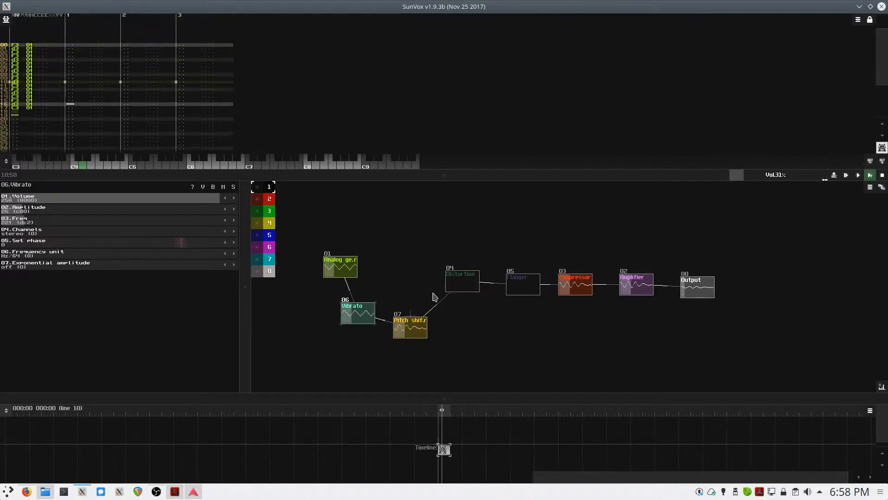
key("space")
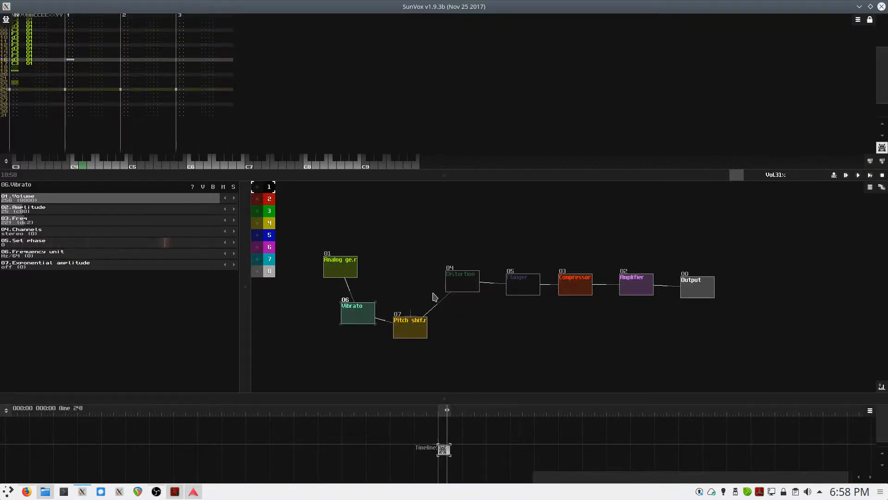
Save the project over boss2_entry_05.sunvox and export it to the Desktop as a 16-bit int, one-file WAV
key("ctrl+s")
left_click(390, 254)
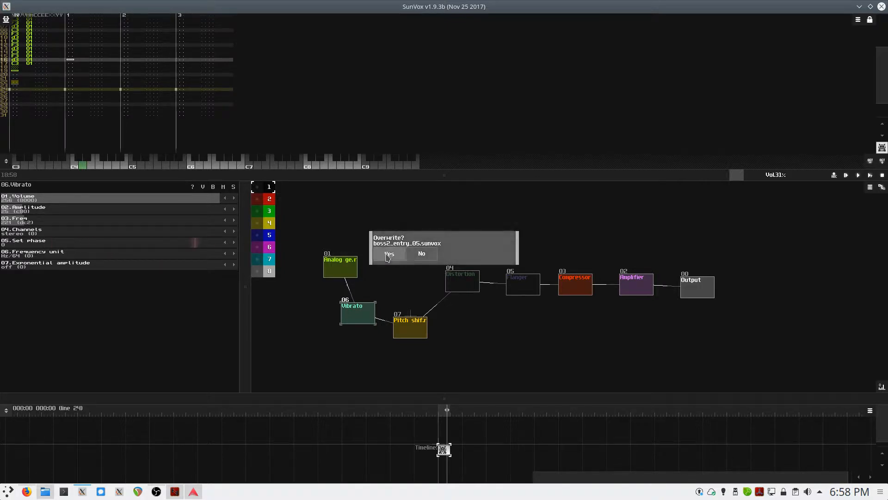
left_click(7, 20)
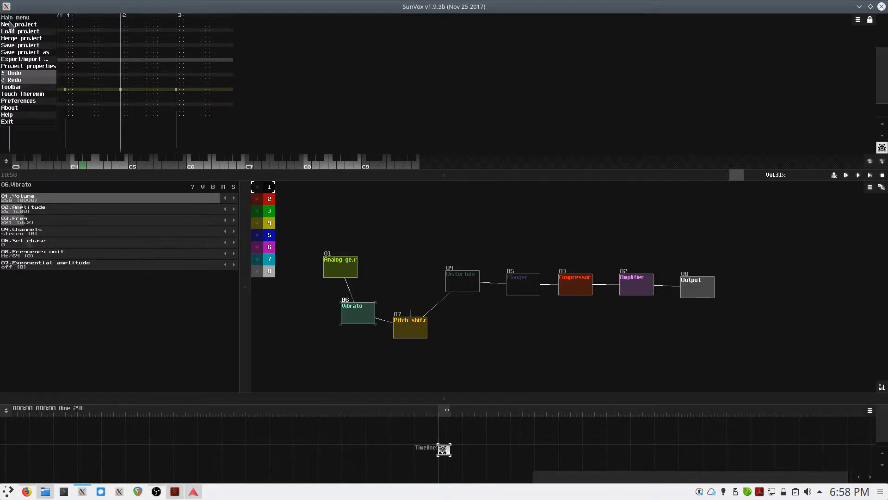
left_click(35, 59)
left_click(37, 62)
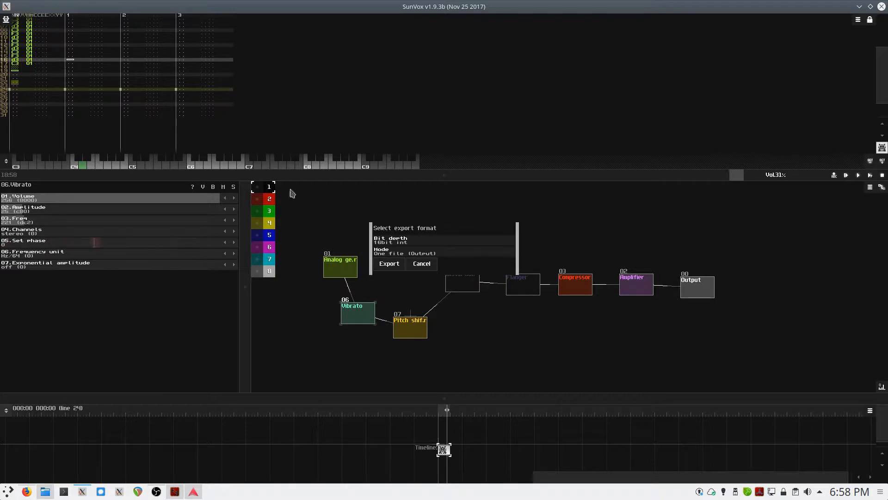
left_click(389, 264)
left_click(441, 167)
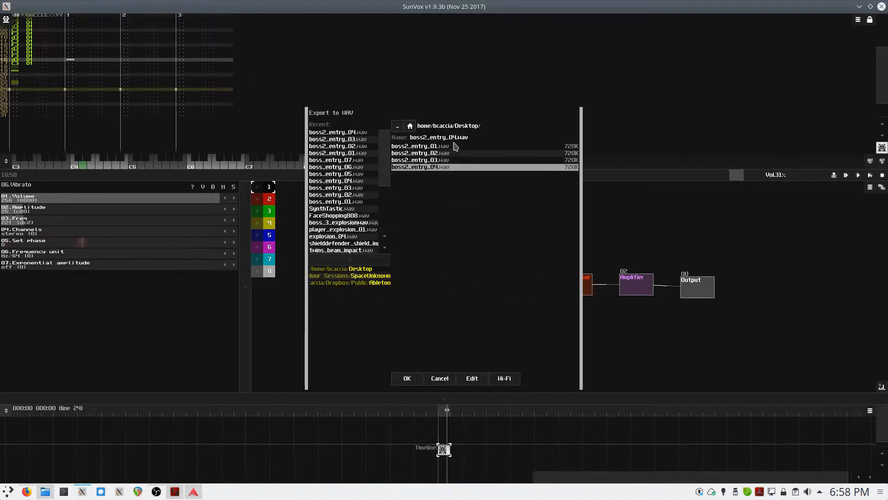
key("Left")
key("Return")
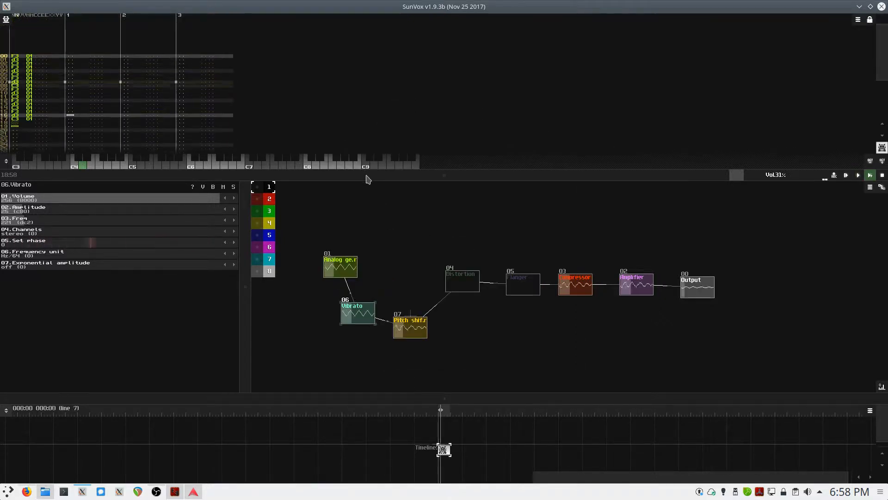
key("space")
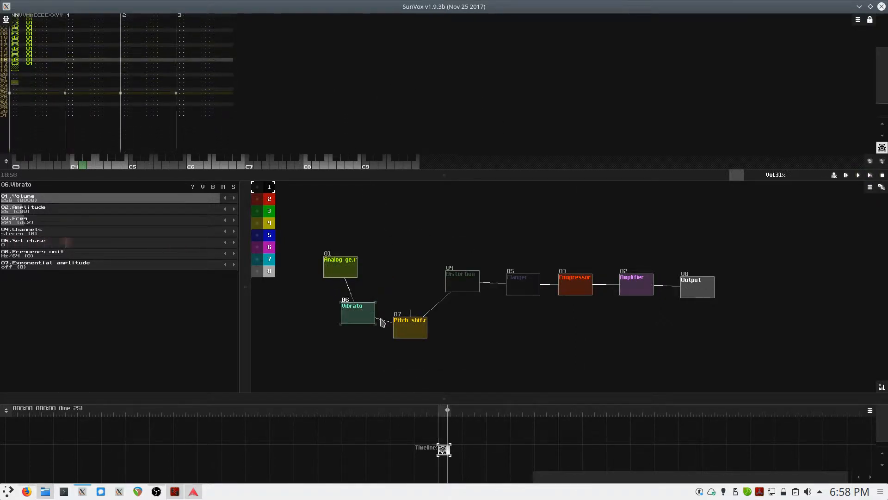
Save the project as a new version named boss2_entry_06.sunvox
left_click(410, 328)
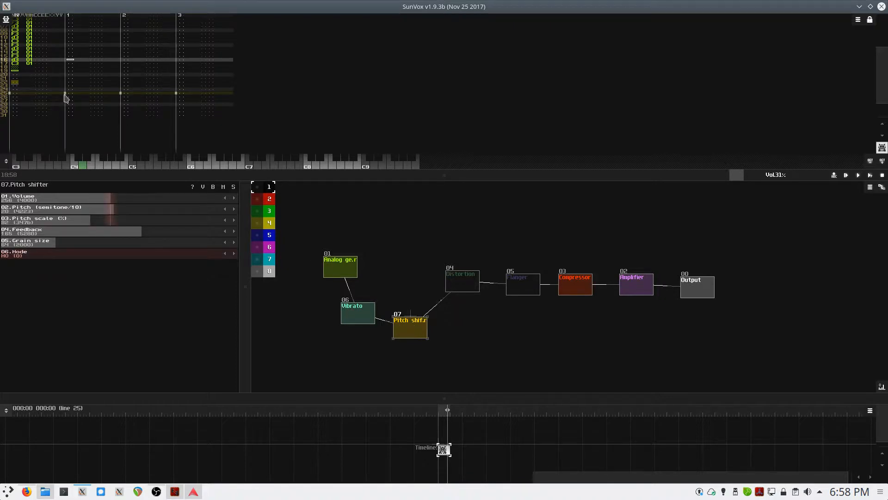
left_click(7, 21)
left_click(41, 57)
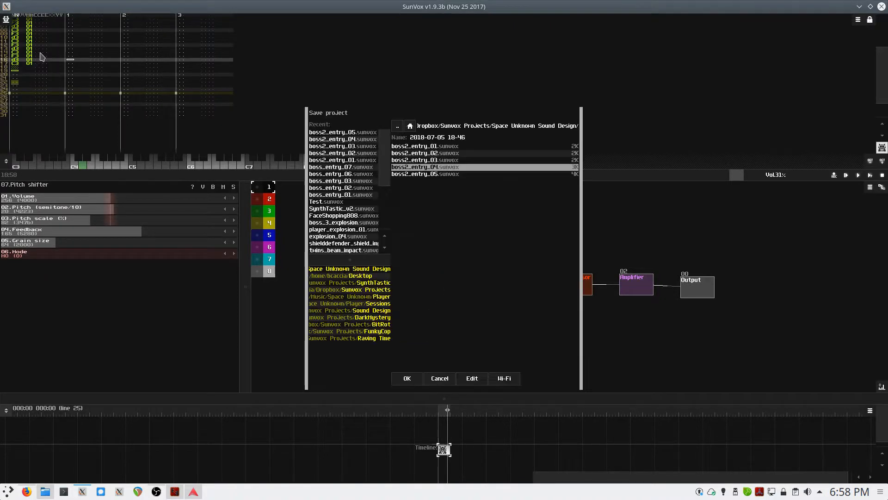
left_click(427, 175)
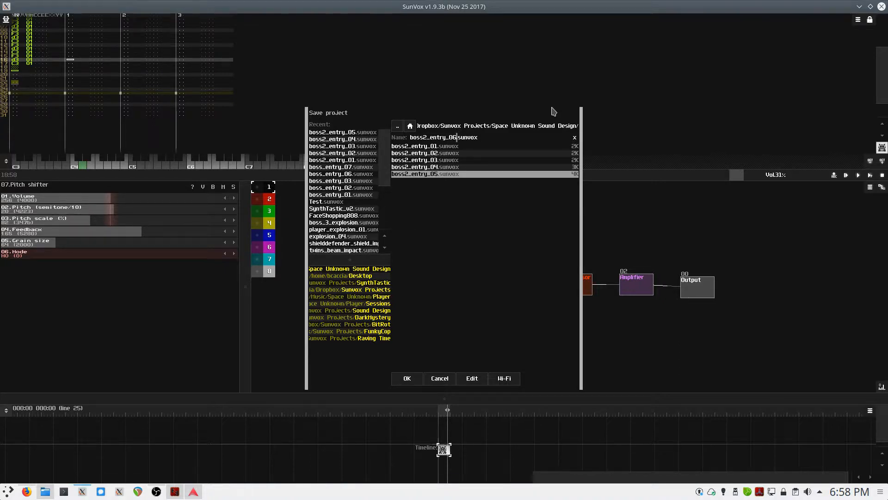
left_click(403, 378)
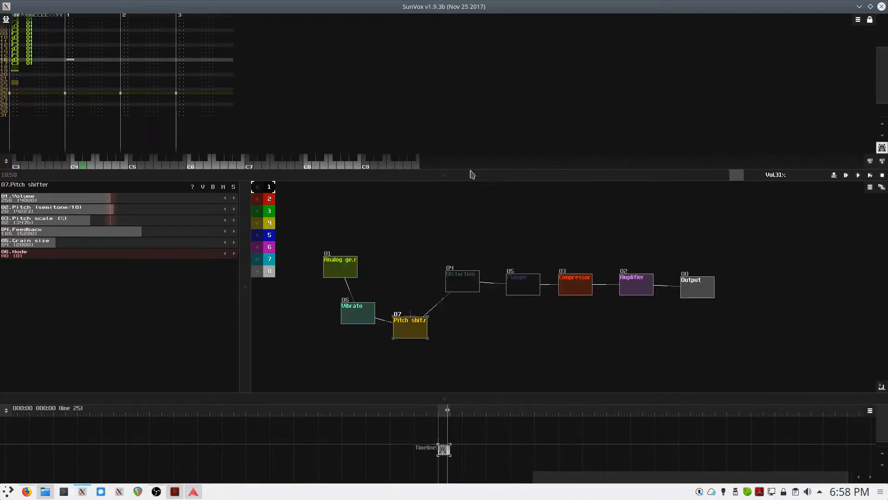
Delete the Pitch shifter module from the chain
left_click(369, 319)
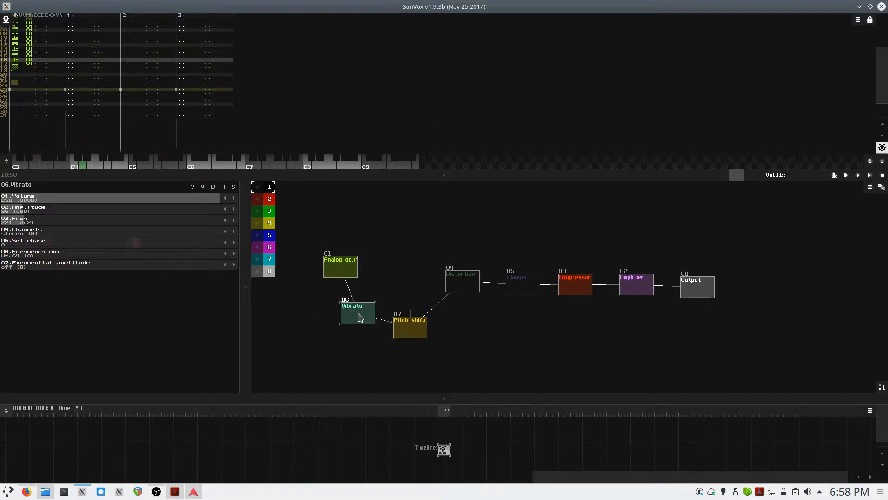
left_click(408, 326)
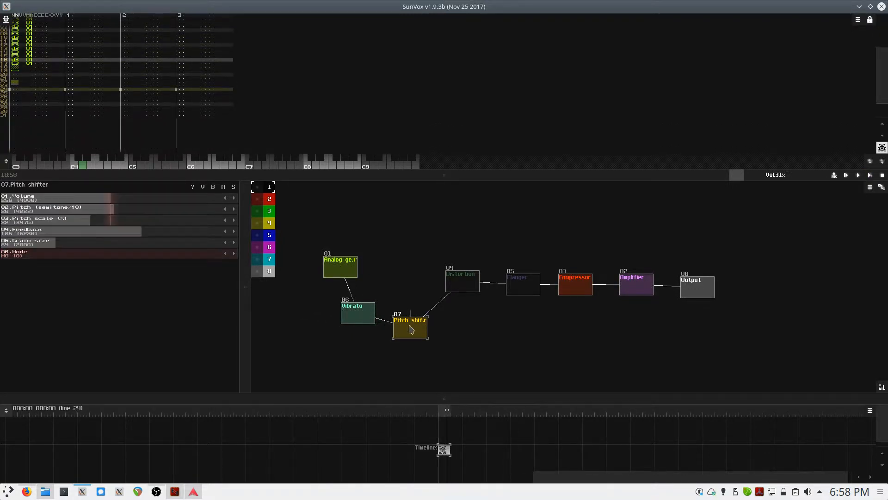
key("Delete")
left_click(393, 253)
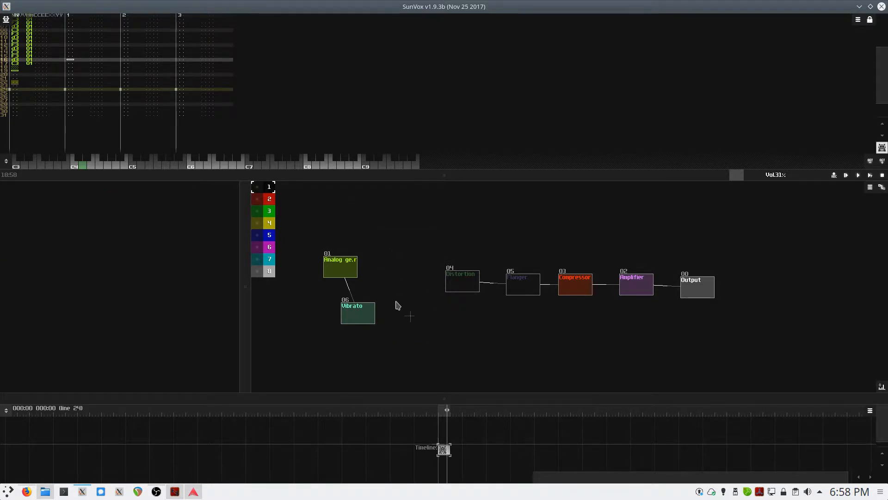
Make room in the chain and add a Loop module connected between the Vibrato and the Distortion
left_click_drag(366, 311, 375, 305)
left_click_drag(339, 270, 313, 267)
left_click_drag(362, 311, 344, 305)
double_click(388, 332)
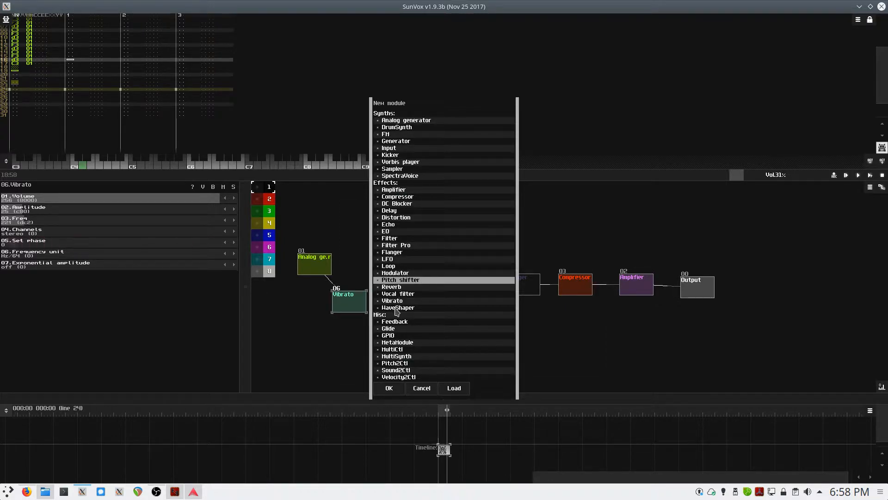
double_click(388, 267)
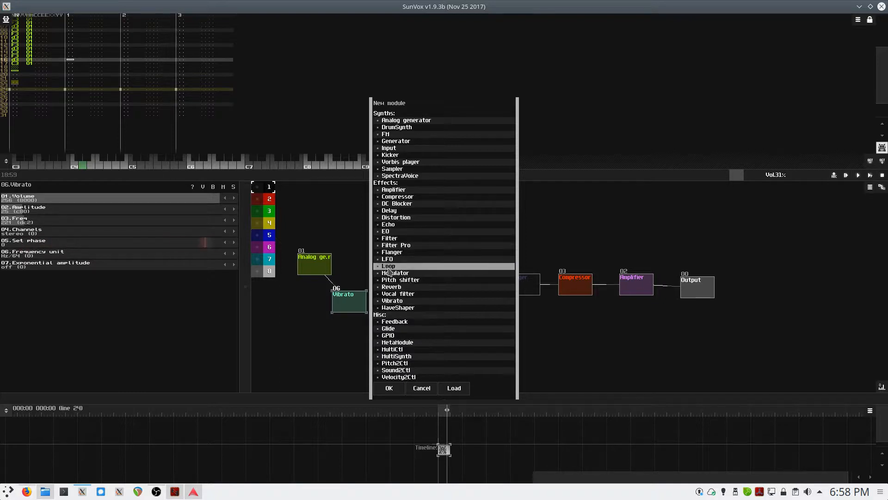
left_click_drag(384, 329, 401, 305)
Play the pattern and set the Loop's Repeats to 6 while shortening its Delay
key("space")
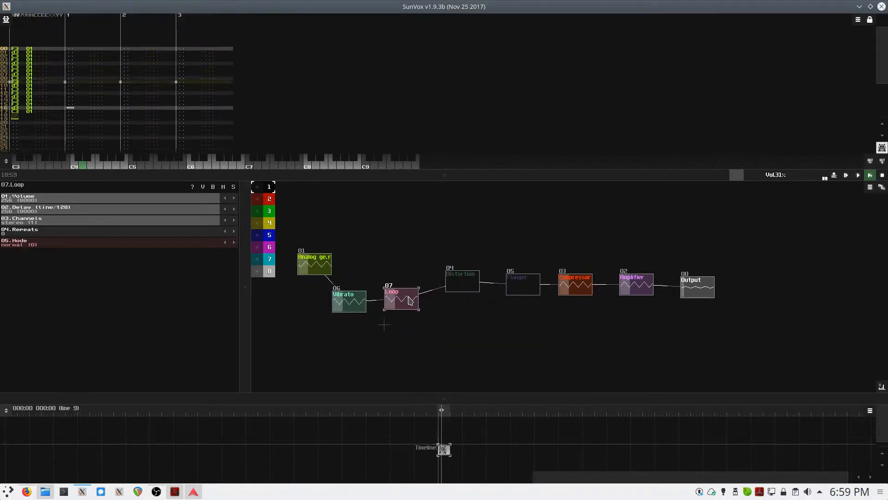
left_click_drag(48, 227, 43, 230)
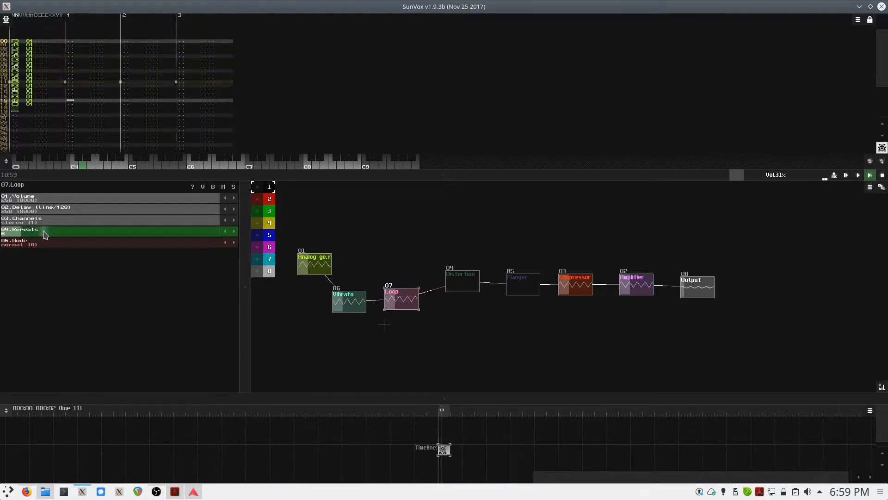
left_click_drag(121, 209, 43, 215)
Shift the Vibrato and Loop closer to the Analog generator, and take the Distortion out of bypass
left_click_drag(353, 307, 344, 313)
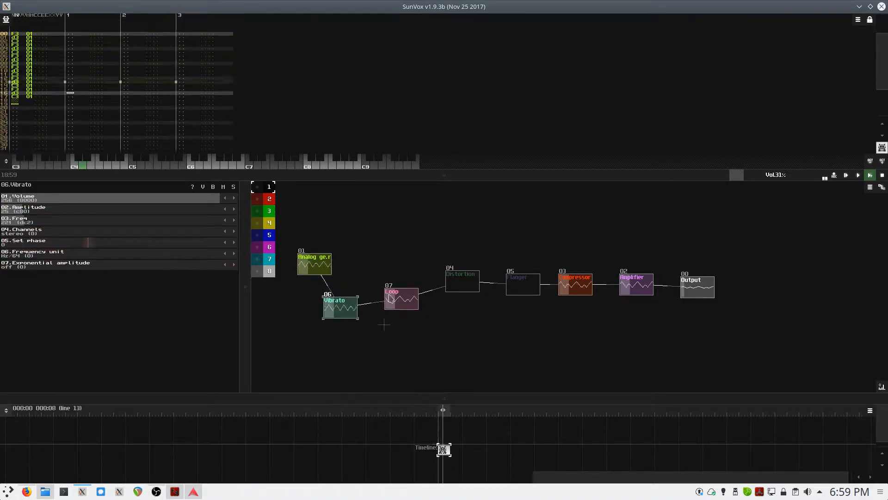
left_click_drag(415, 303, 380, 306)
left_click(476, 284)
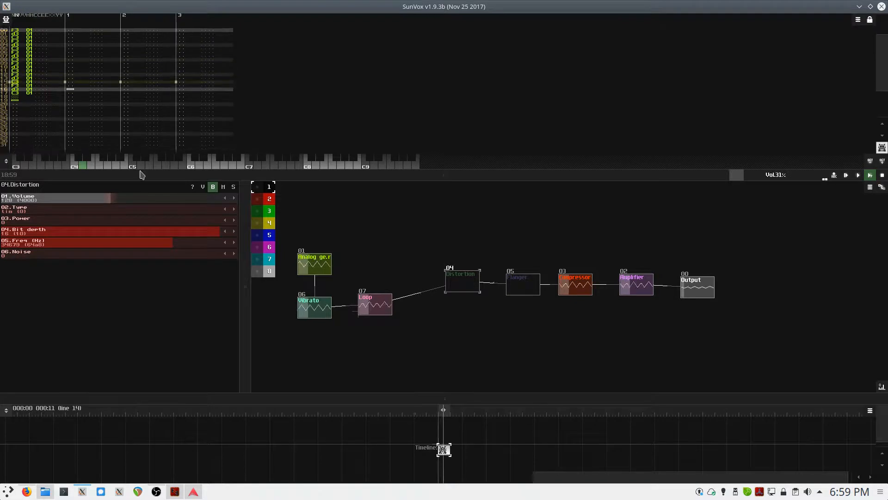
left_click(213, 191)
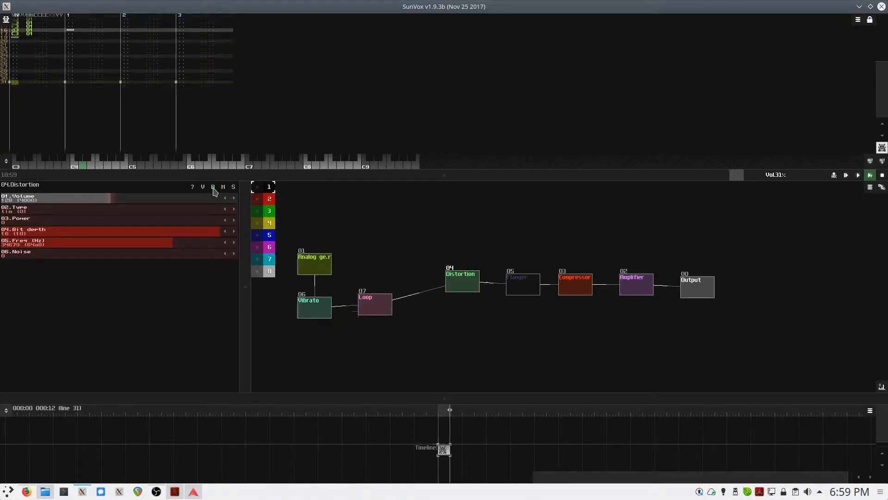
left_click_drag(477, 284, 451, 299)
Try the Flanger without bypass while the pattern plays
left_click(504, 285)
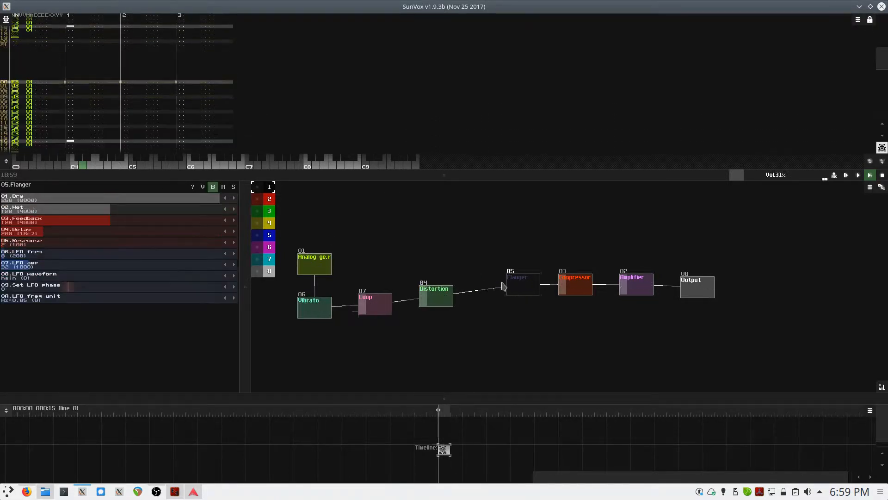
left_click(213, 189)
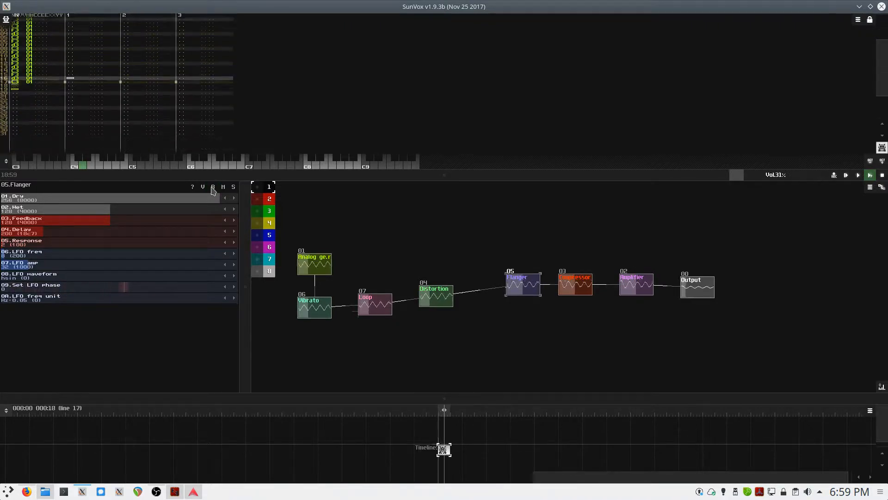
left_click(213, 189)
Bypass the Flanger, make room in the chain, and add a Reverb module connected between the Loop and the Distortion
left_click(444, 299)
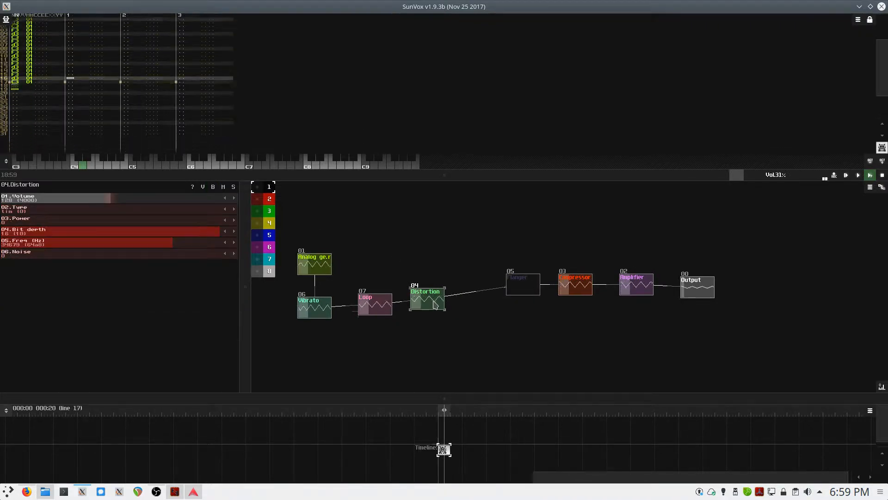
double_click(493, 304)
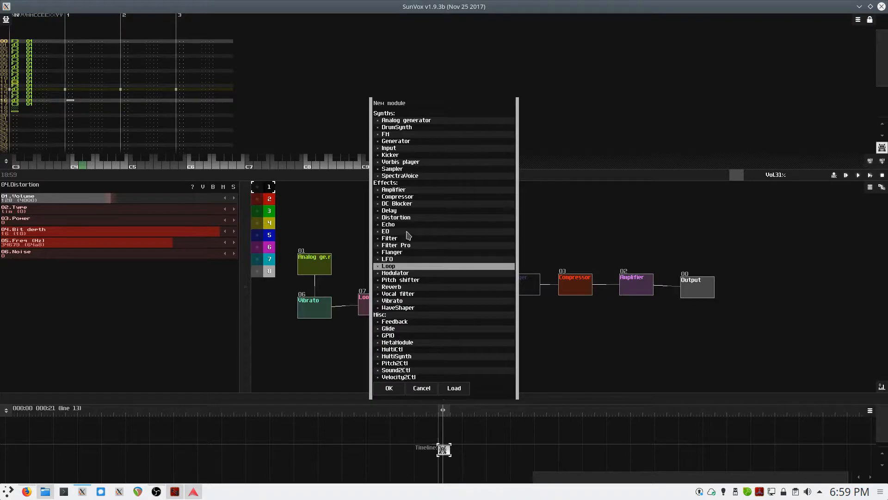
double_click(397, 287)
left_click_drag(468, 309, 408, 338)
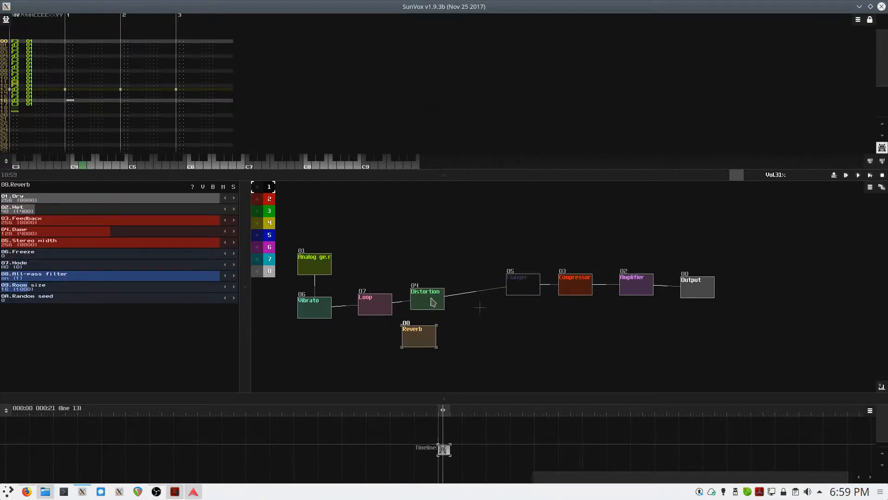
left_click_drag(430, 300, 527, 283)
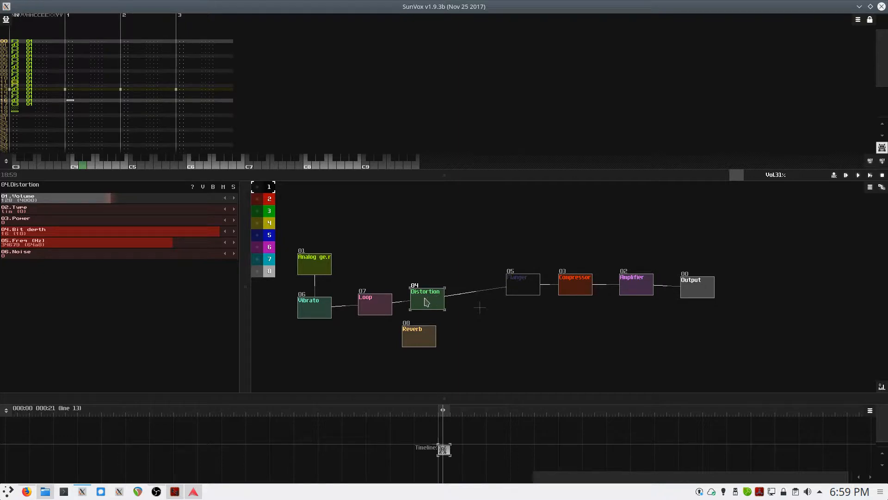
left_click_drag(426, 302, 488, 294)
left_click_drag(418, 330, 484, 301)
left_click_drag(439, 323, 438, 322)
left_click_drag(437, 322, 484, 296)
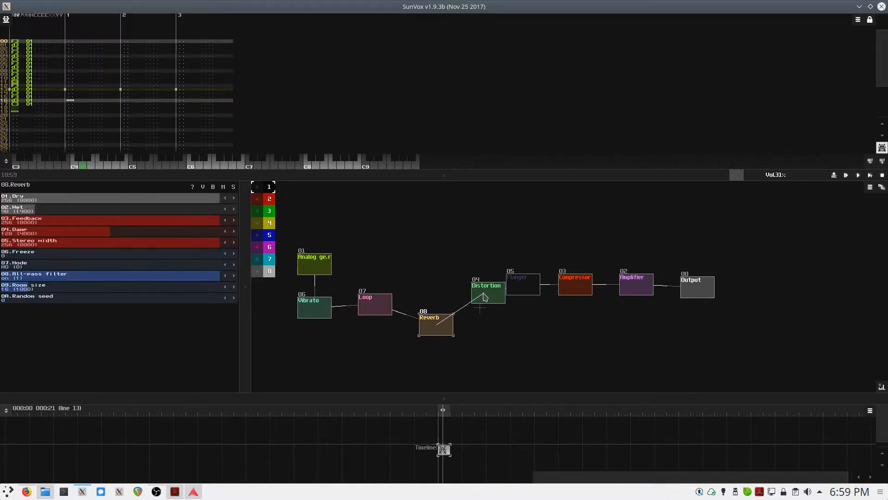
Play the pattern and set the Reverb's Feedback to 157 and Damp to 235
key("space")
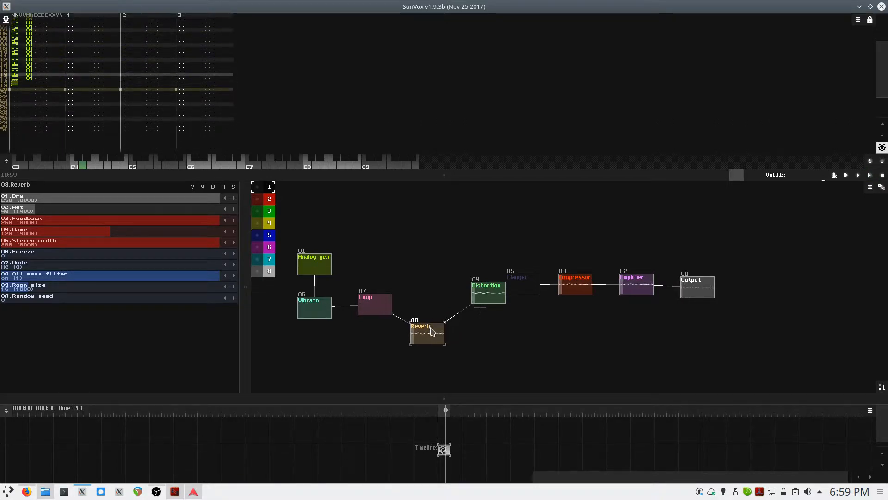
left_click_drag(430, 330, 436, 324)
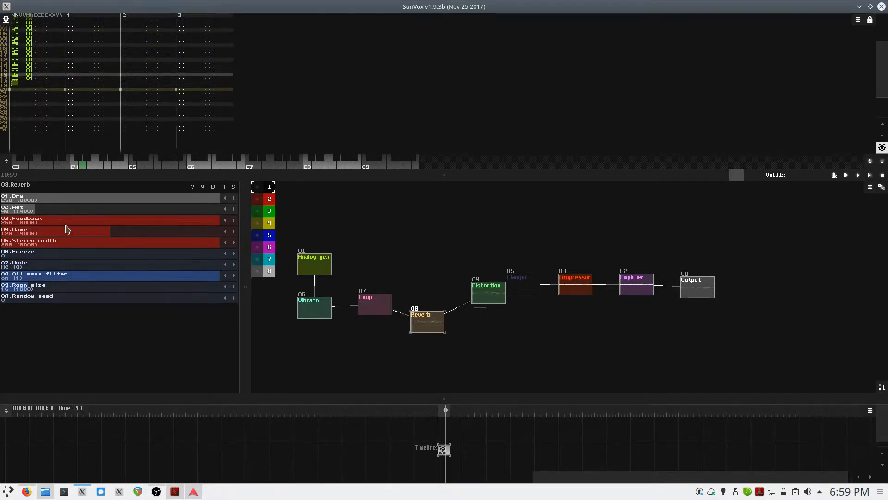
left_click_drag(206, 226, 125, 225)
key("space")
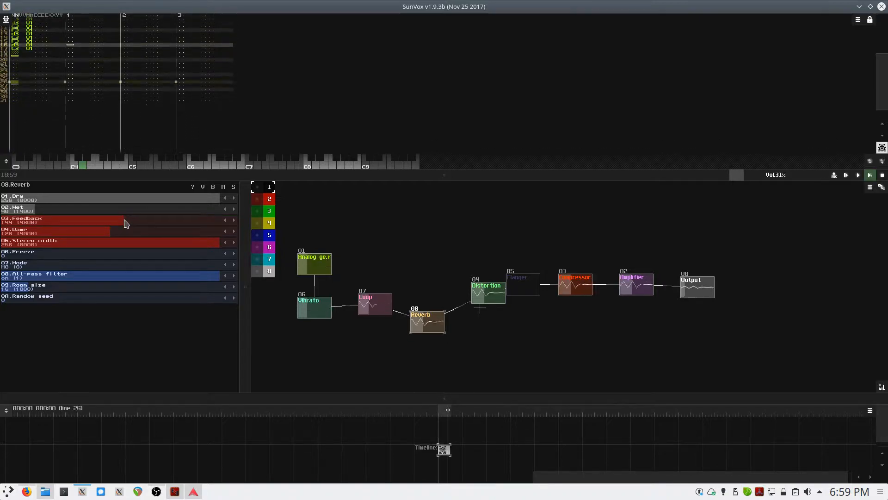
key("space")
left_click_drag(120, 225, 201, 236)
key("space")
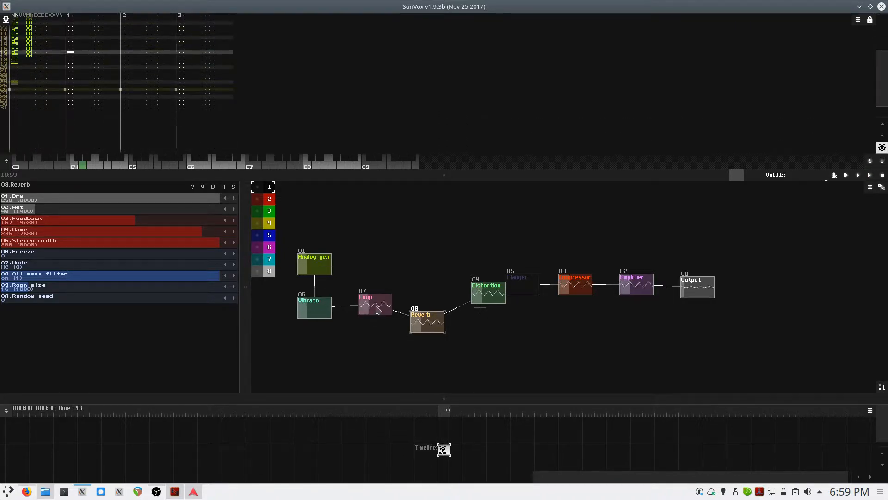
key("space")
Add an Echo module parallel to the Reverb, connected between the Loop and the Distortion, and play the pattern
left_click_drag(383, 302, 382, 290)
double_click(420, 288)
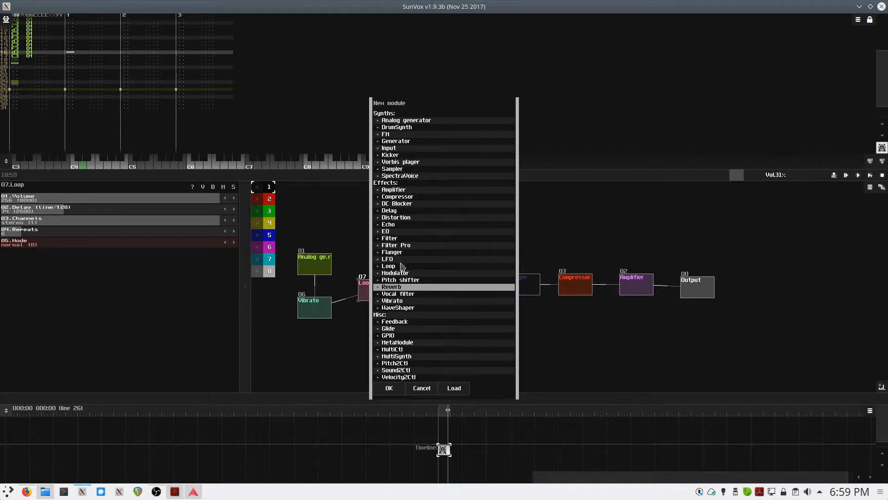
double_click(389, 224)
left_click_drag(392, 298, 417, 287)
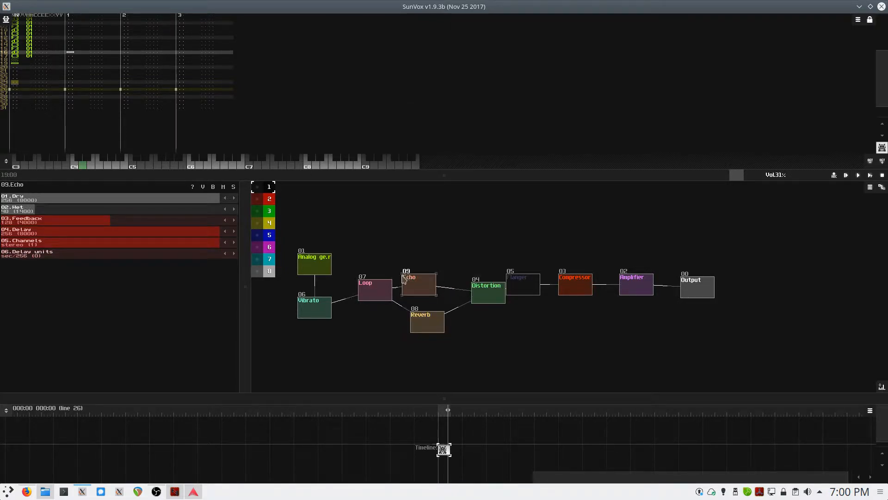
key("space")
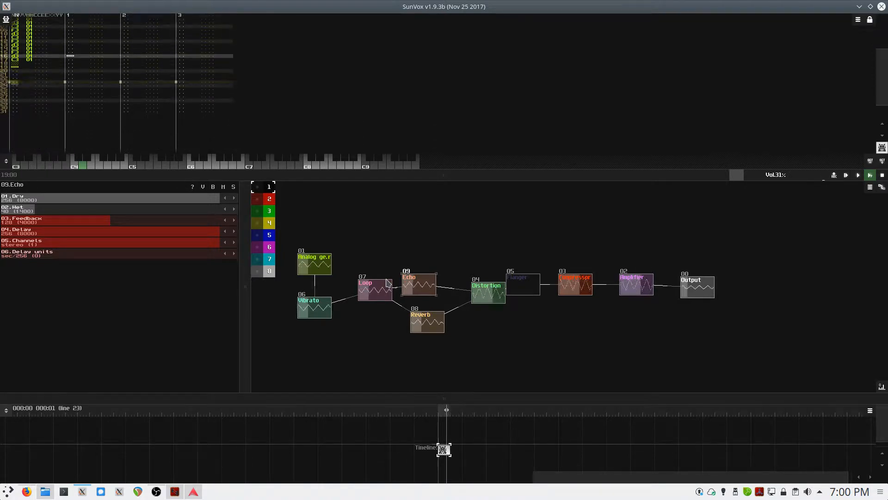
Set the Echo's Feedback to 27 and listen to the pattern again
key("space")
left_click_drag(75, 222, 33, 228)
key("space")
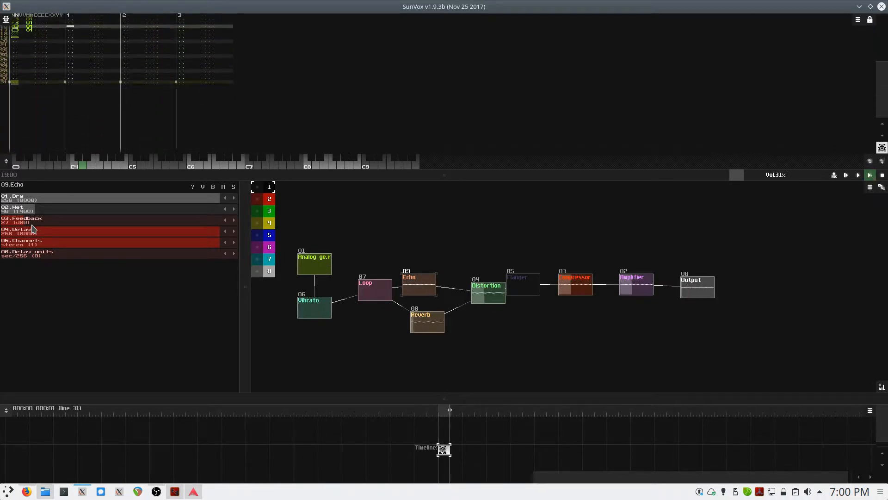
key("space")
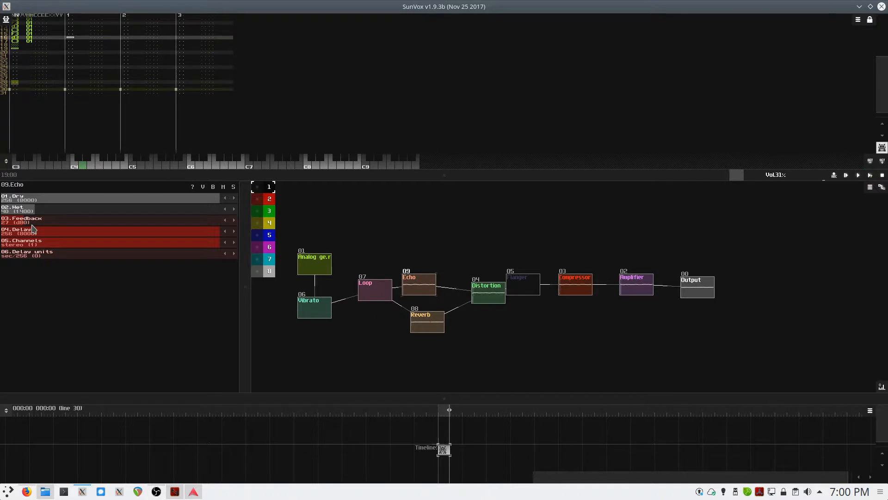
key("space")
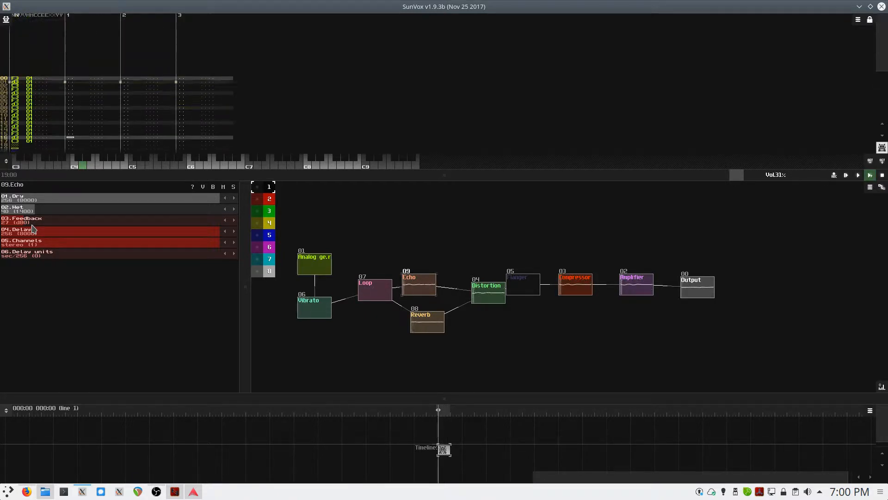
key("space")
key("space")
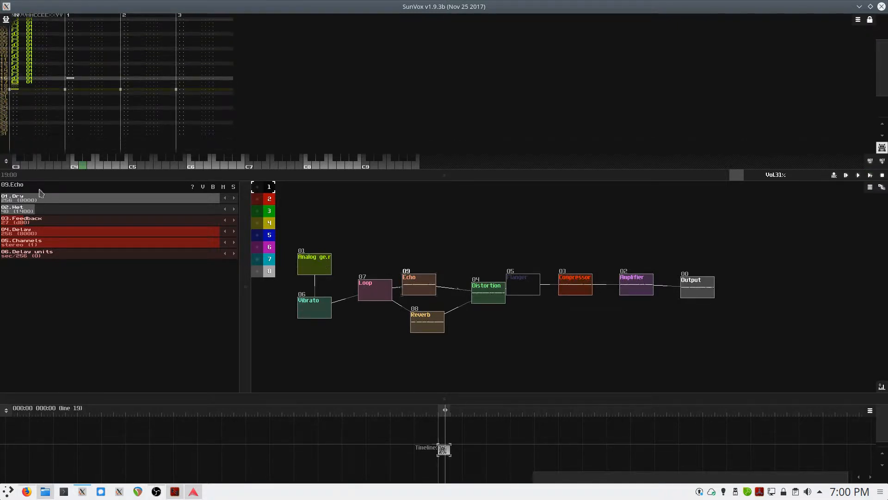
Save the project and export it as boss2_entry_06.wav in 16bit int format, One file (Output) mode
key("ctrl+s")
left_click(388, 253)
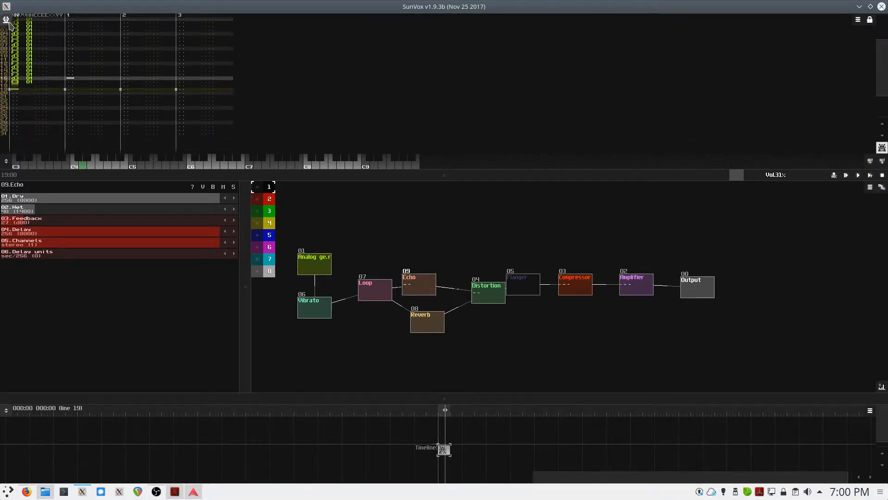
left_click(8, 21)
left_click(41, 61)
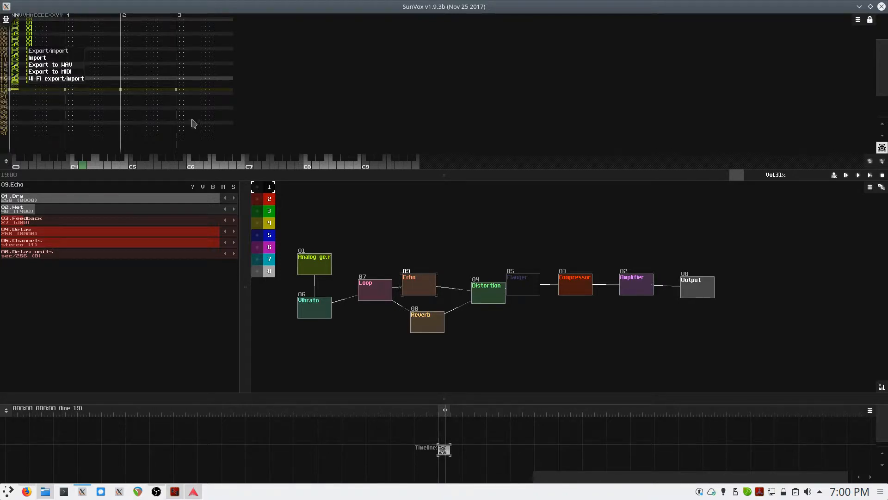
left_click(42, 66)
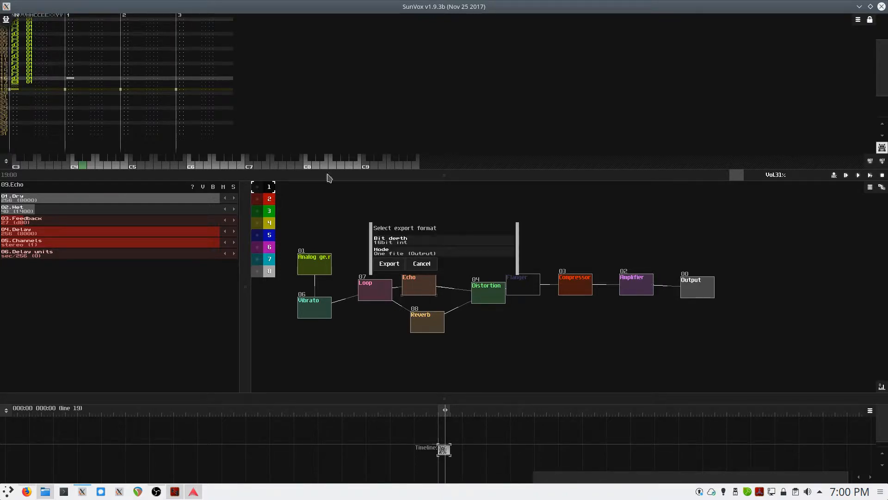
left_click(389, 265)
left_click(462, 175)
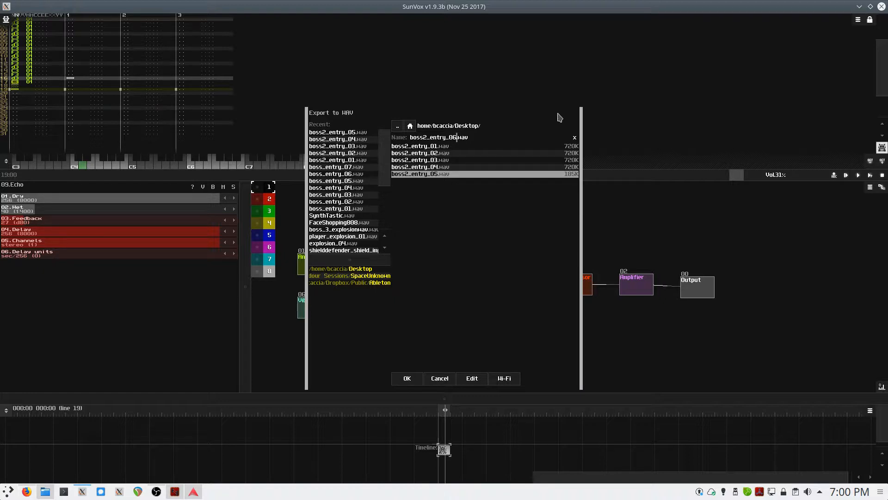
left_click(401, 378)
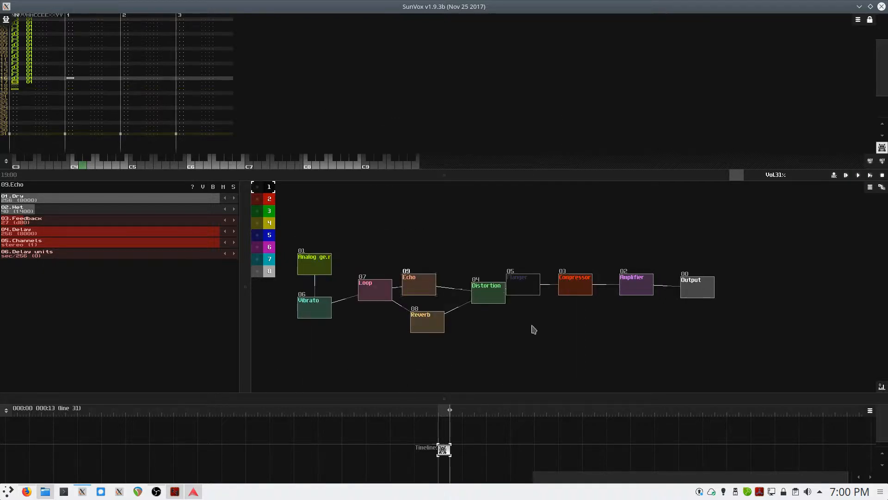
Create a new empty project and add an Analog generator well apart from the Output
left_click(6, 20)
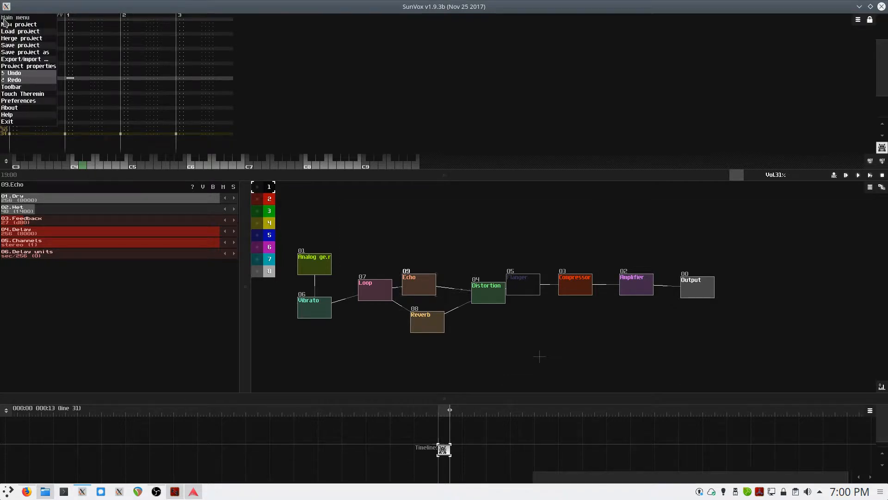
left_click(16, 17)
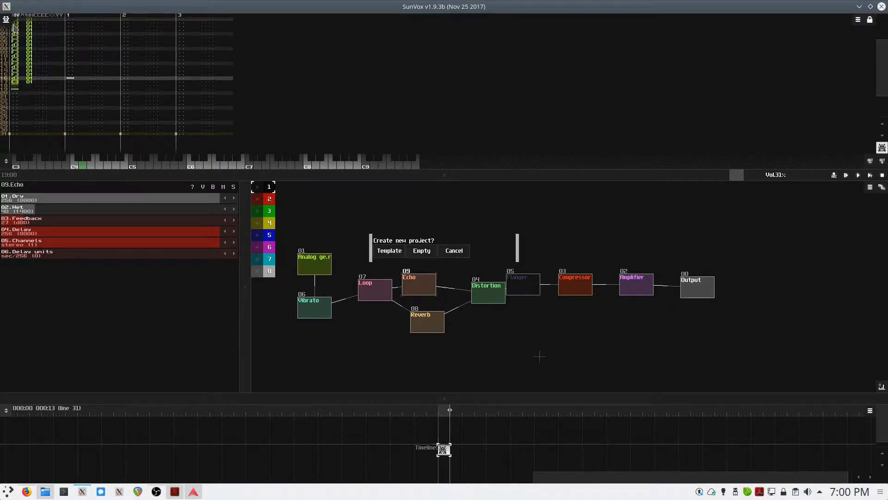
left_click(422, 251)
double_click(387, 289)
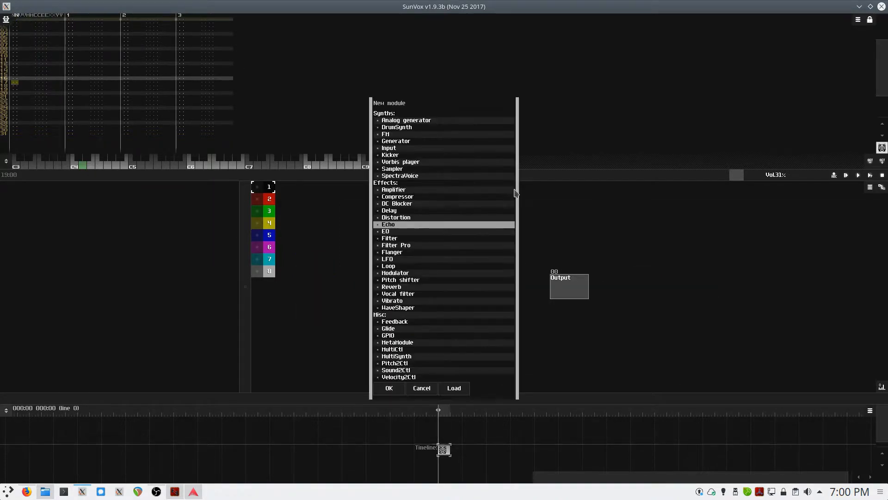
double_click(407, 121)
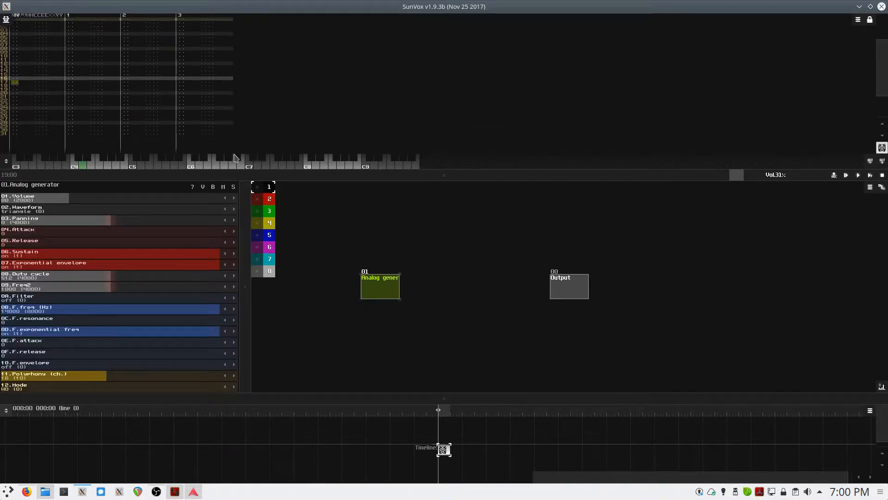
left_click_drag(394, 285, 576, 287)
left_click_drag(377, 284, 347, 284)
Add an Amplifier next to the Output and a Compressor ahead of the Amplifier
double_click(582, 222)
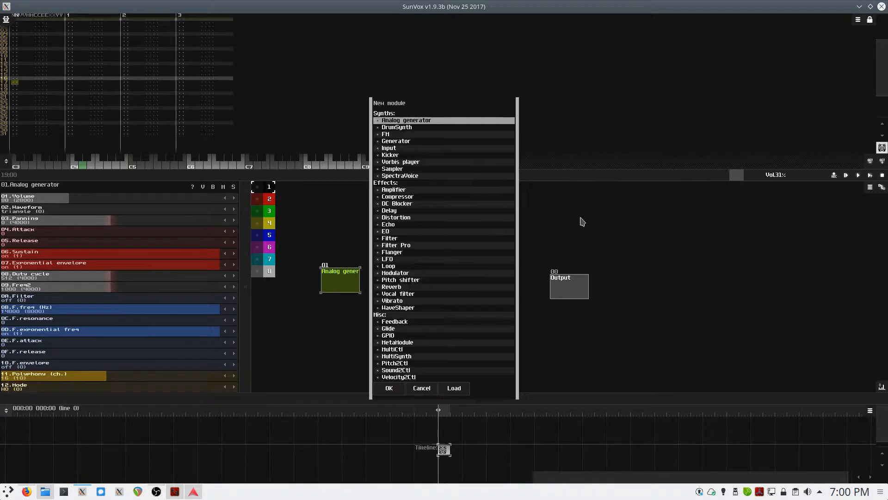
left_click(402, 193)
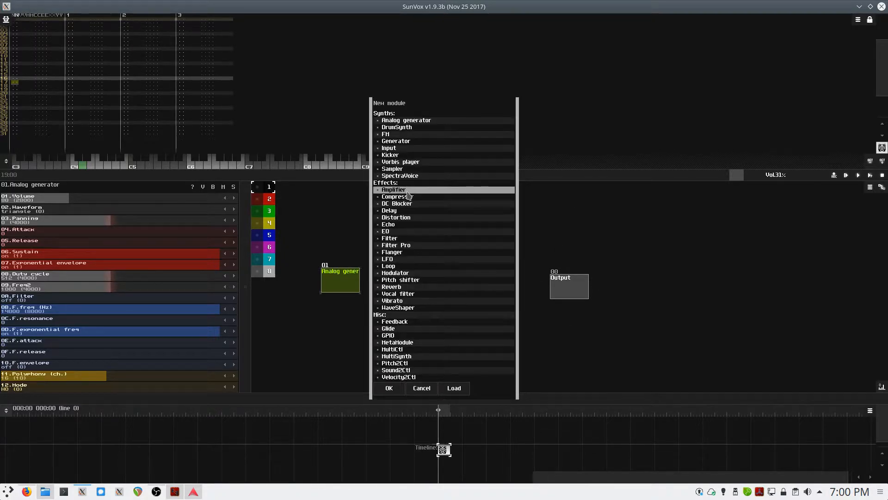
double_click(408, 192)
left_click_drag(447, 281, 517, 282)
double_click(431, 285)
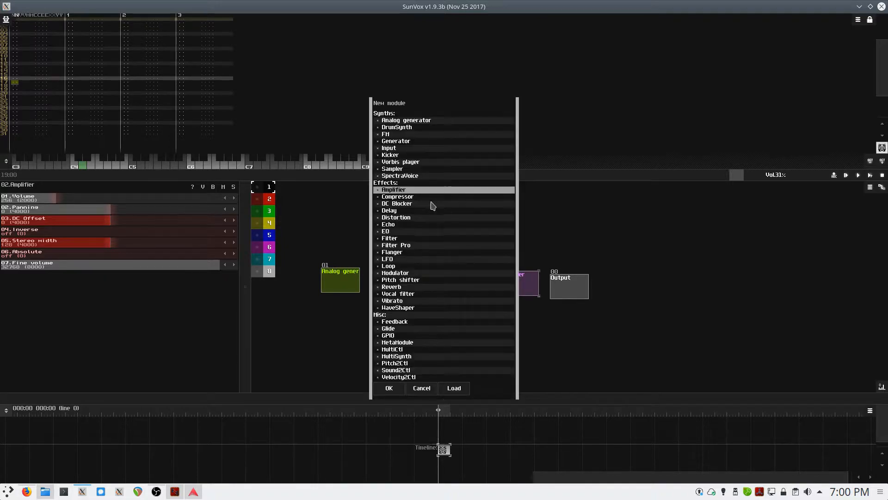
double_click(401, 196)
left_click_drag(431, 280, 481, 288)
Add a Distortion between the Analog generator and the Compressor, and link and space out the whole chain
double_click(396, 283)
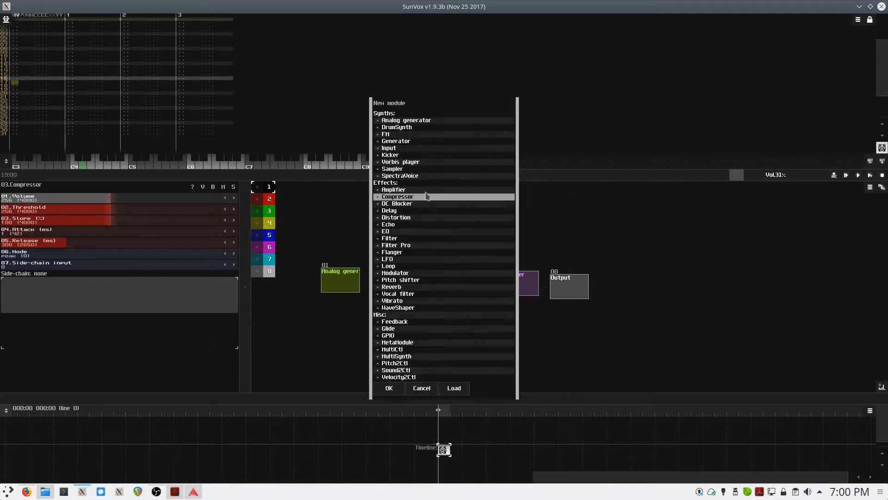
double_click(414, 217)
left_click_drag(394, 280, 565, 290)
left_click(350, 283)
left_click_drag(380, 278, 387, 285)
left_click_drag(345, 283, 316, 286)
left_click(351, 244)
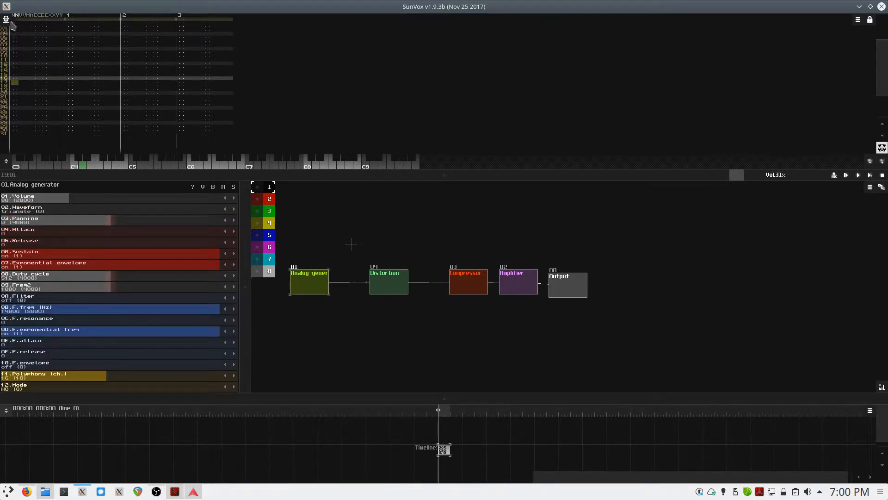
Save the project as boss2_entry_07.sunvox
left_click(6, 22)
left_click(28, 52)
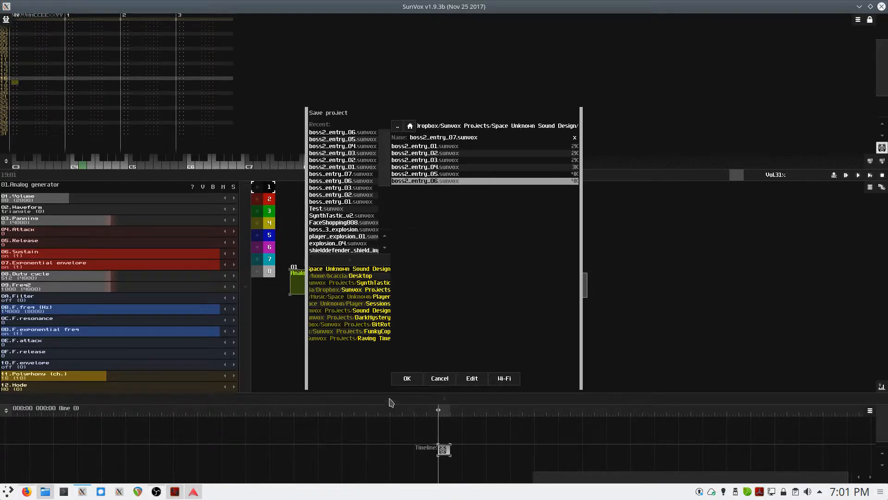
left_click(407, 379)
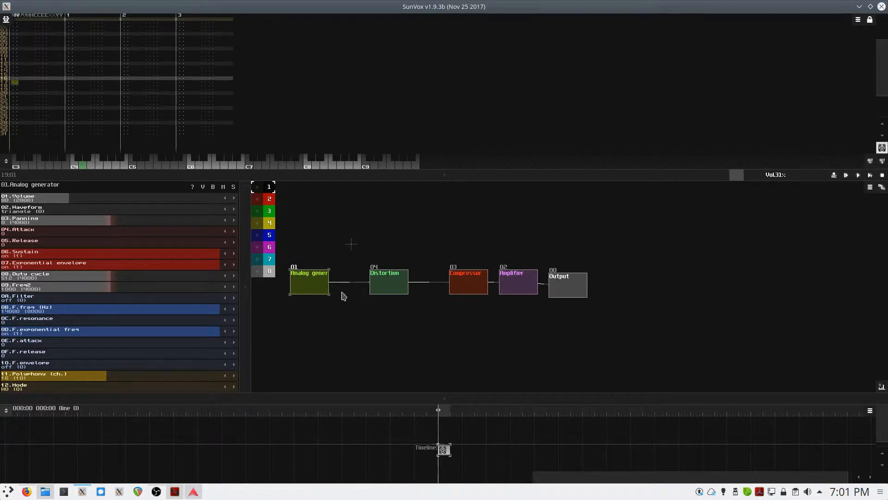
Go to the first line of the empty pattern and audition the Analog generator through the chain
scroll(208, 140, "up", 3)
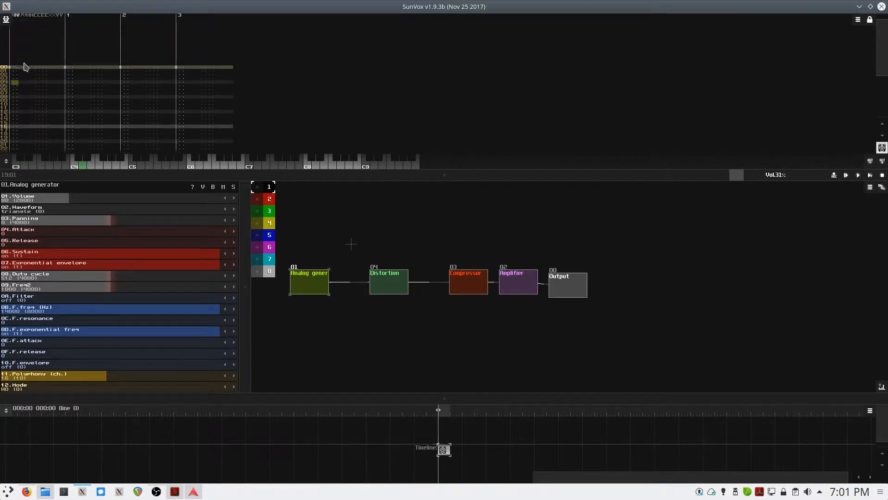
scroll(24, 65, "up", 2)
key("space")
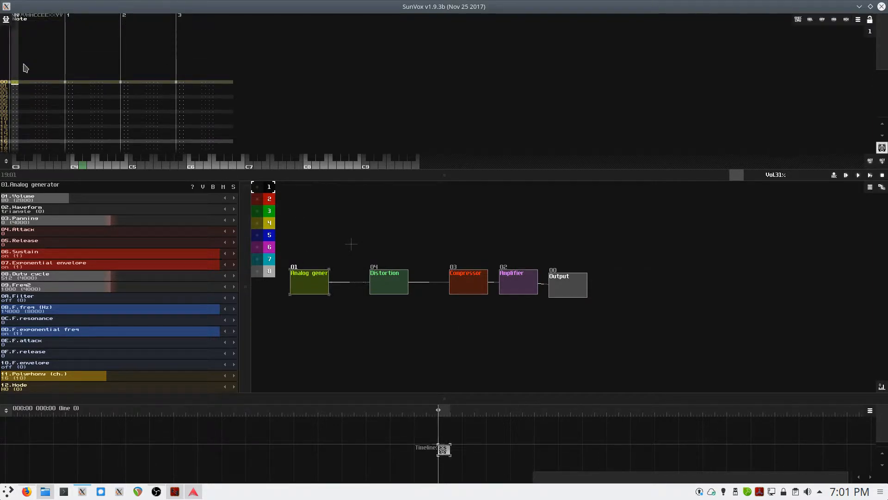
key("space")
key("Return")
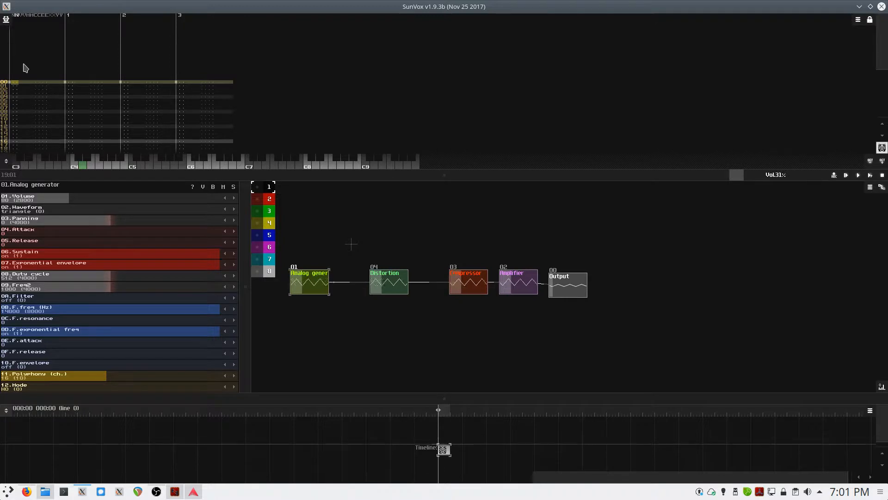
Audition the Analog generator through the effects chain at different notes and keyboard octaves
key("space")
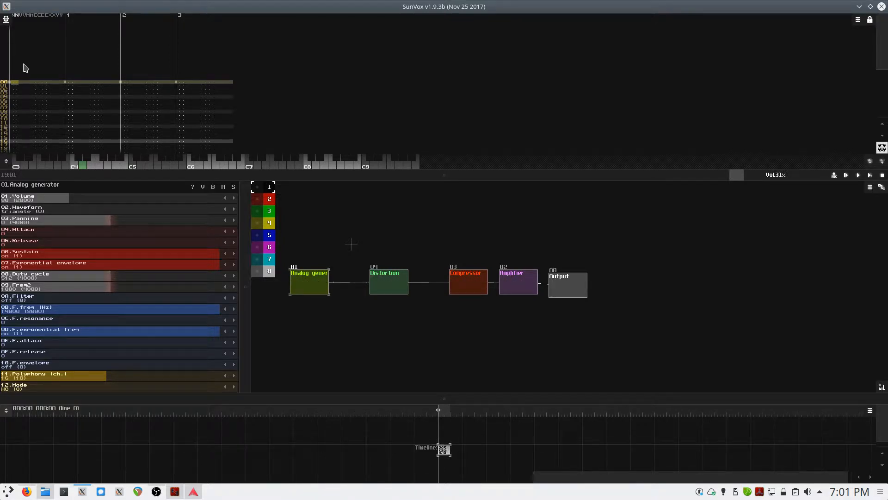
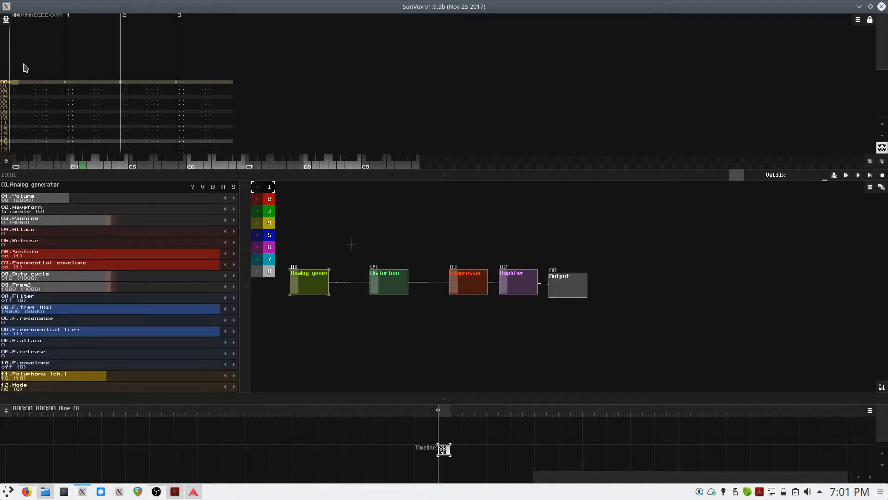
left_click(91, 164)
left_click(125, 165)
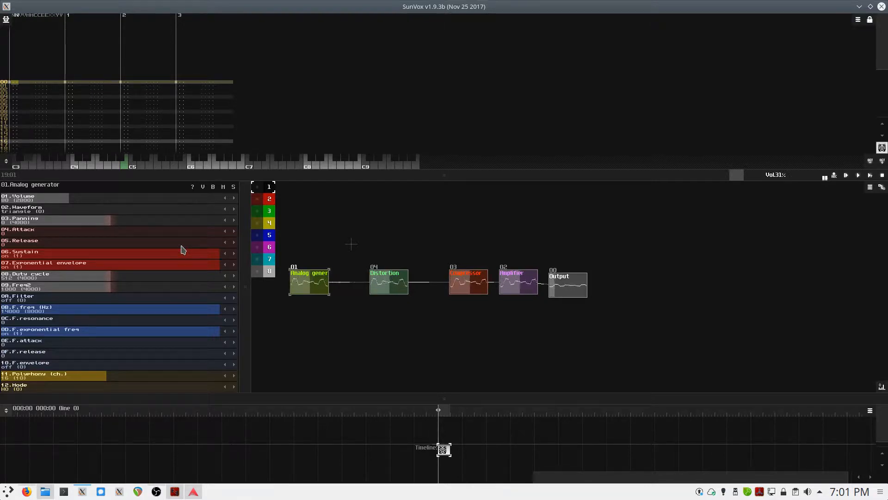
key("F4")
key("F4")
key("F3")
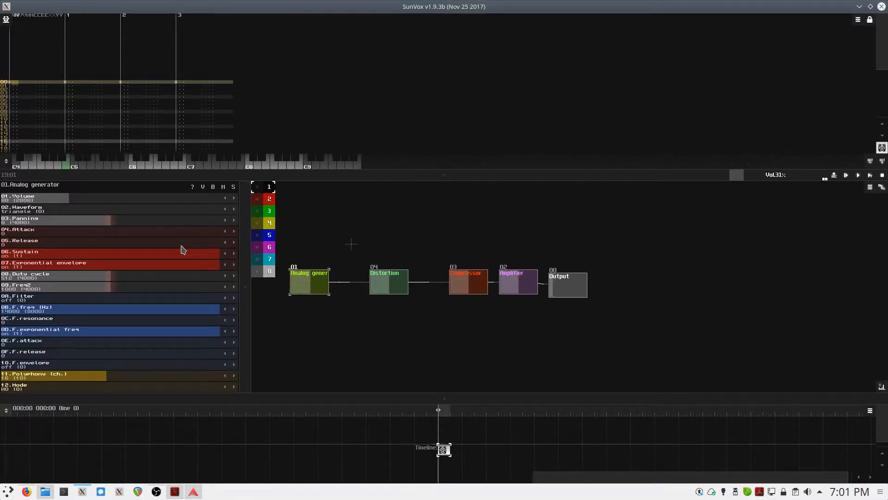
key("F3")
key("F3")
key("F3")
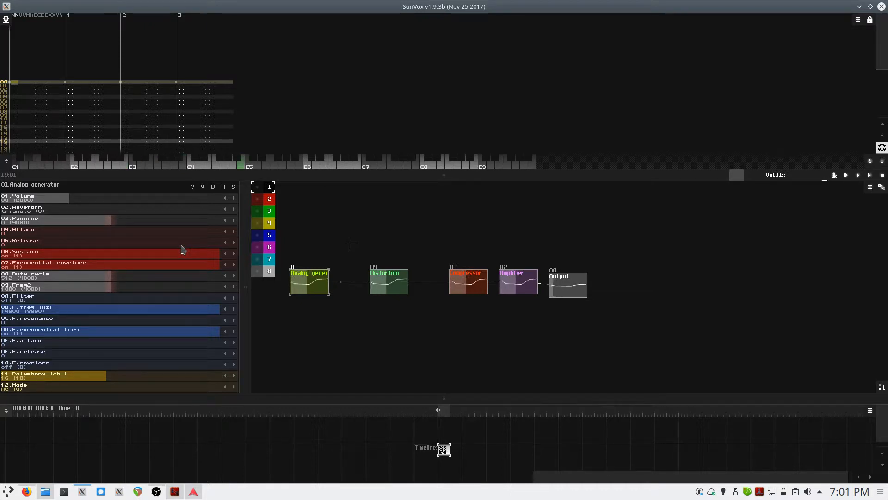
key("F4")
key("F4")
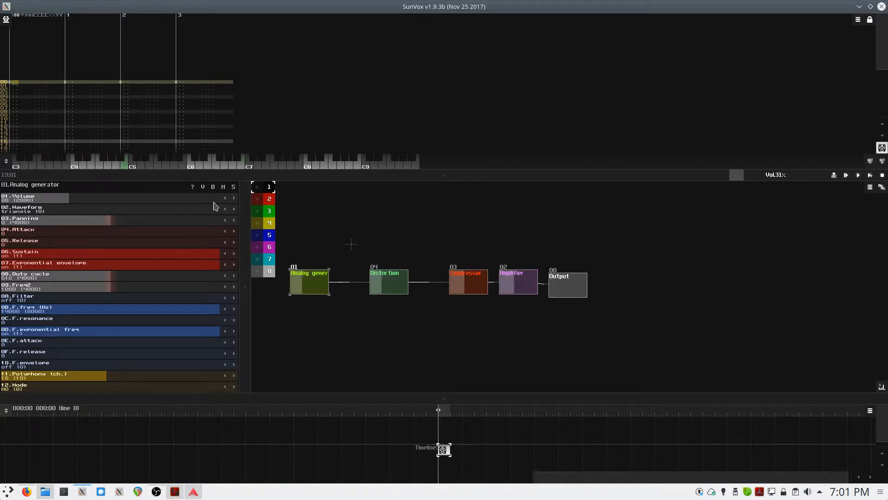
Enter a C3 note on line 0 of the first pattern track and a c3 note on line 0 of the second
key("space")
key("z")
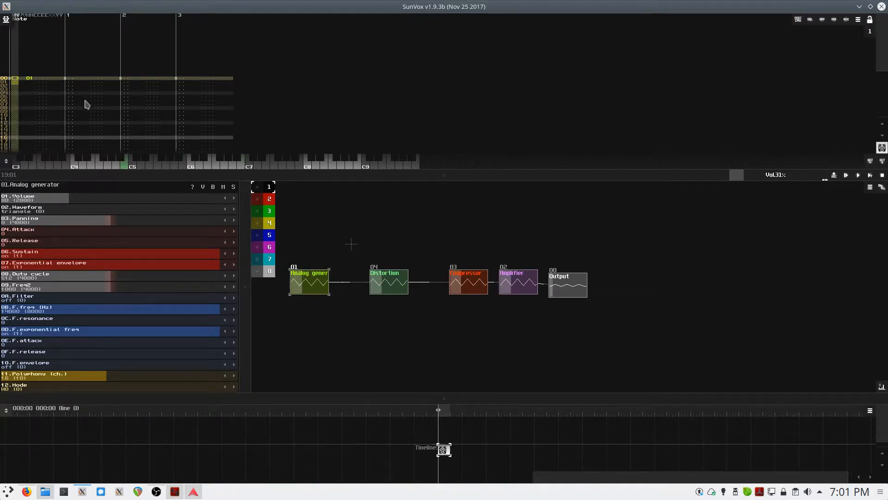
key("Right")
key("Right")
key("Right")
key("Right")
key("Right")
key("Right")
key("Right")
key("Right")
key("Right")
key("Right")
key("Right")
key("Right")
key("Up")
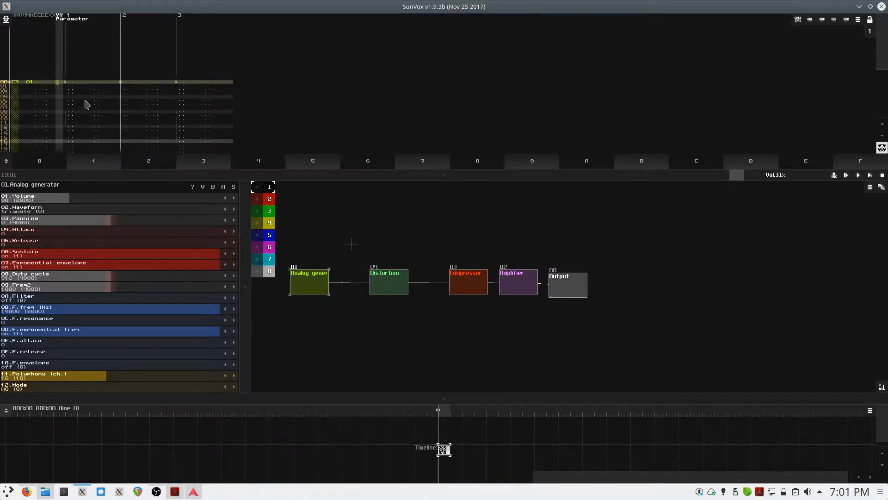
key("Up")
key("Right")
key("Down")
key("x")
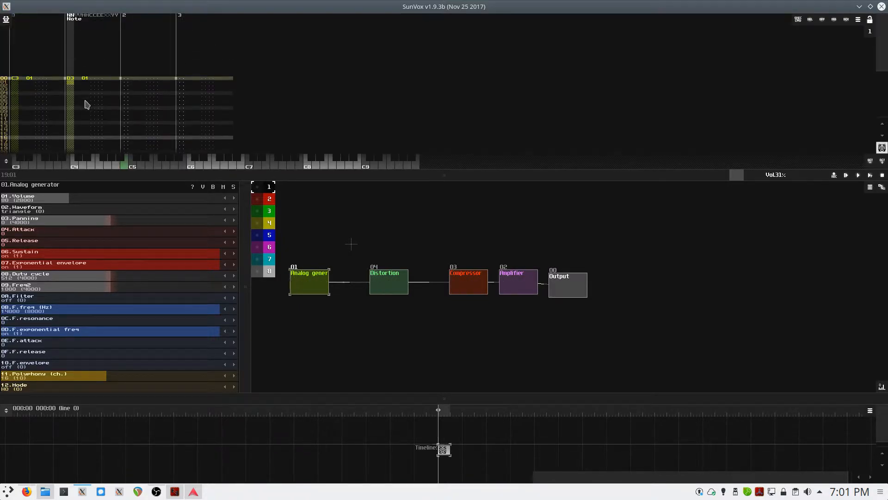
key("z")
Play the two-note pattern, return the cursor to the first track's note column, and play it again
key("space")
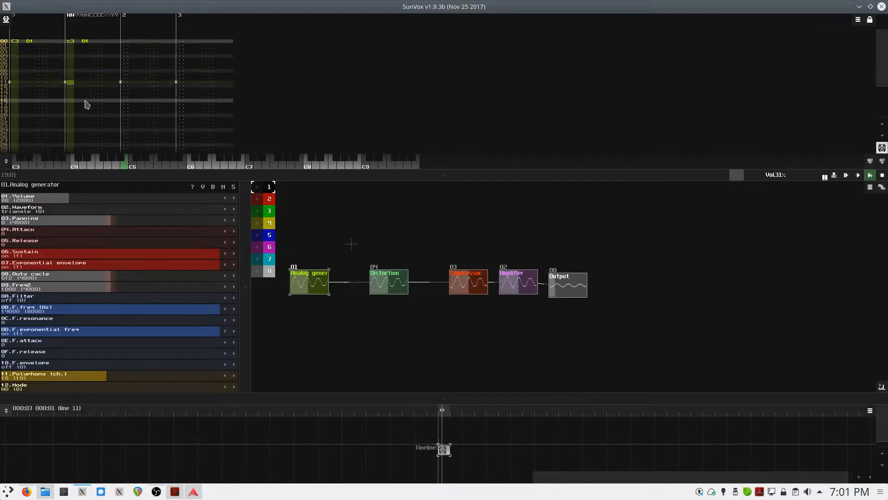
key("Up")
key("Up")
key("Up")
key("Up")
key("Up")
key("Up")
key("Up")
key("Up")
key("Up")
key("Up")
key("Up")
key("Up")
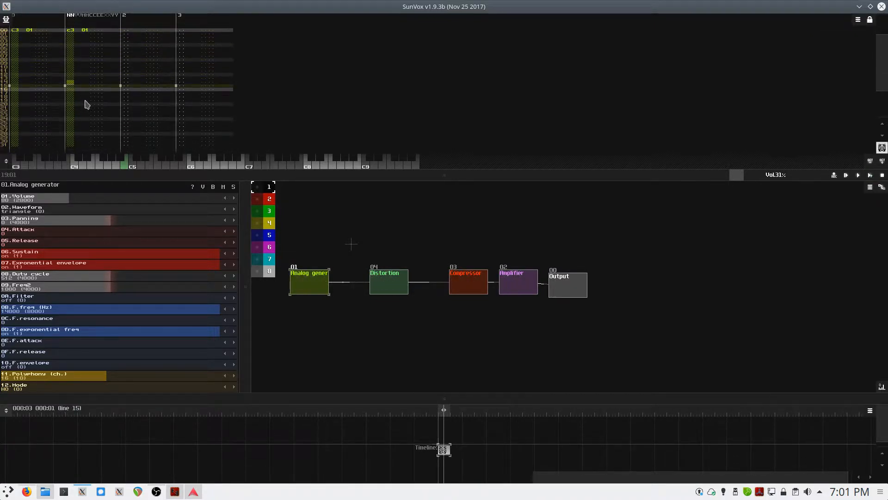
key("Left")
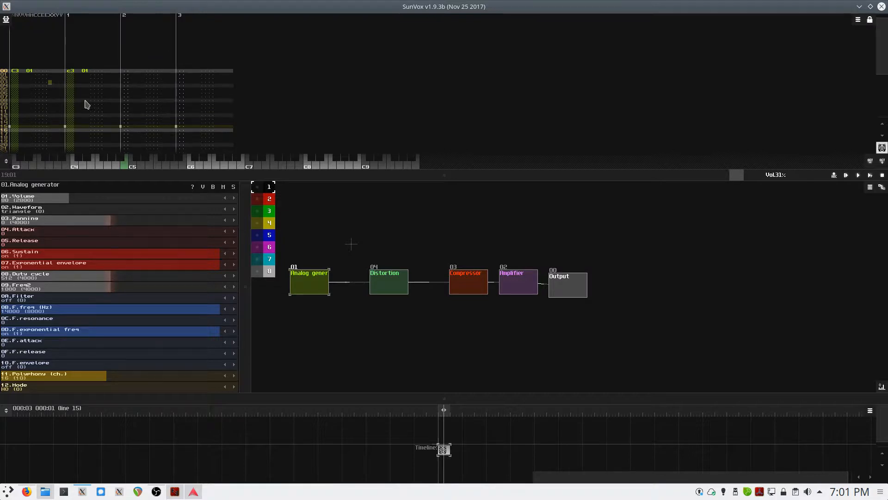
key("Left")
key("Left")
key("Left")
key("Left")
key("Left")
key("Left")
key("Left")
key("Left")
key("Down")
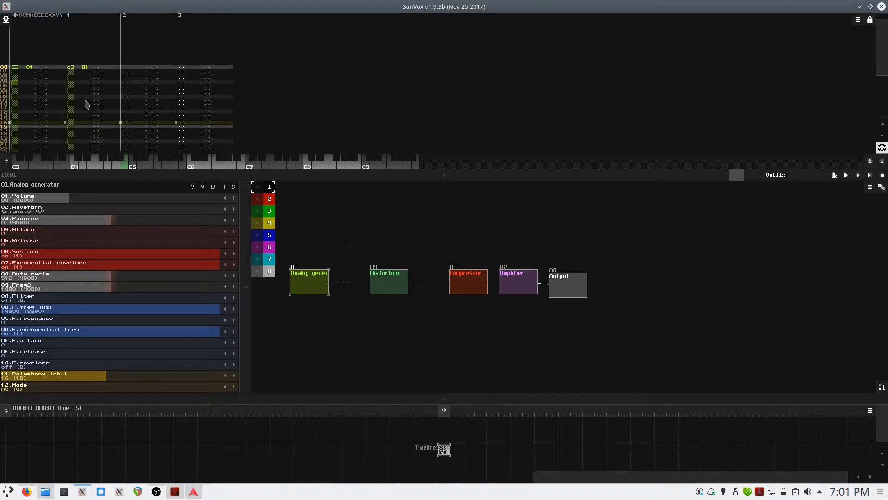
key("space")
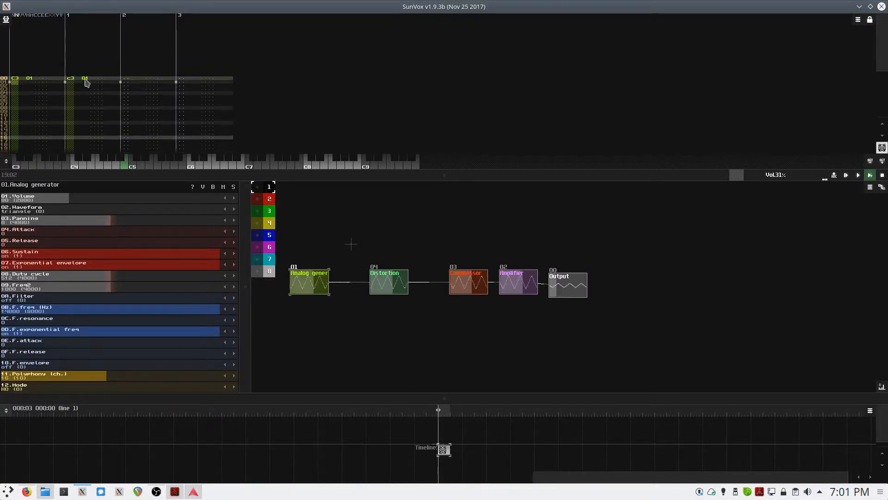
Change the Analog generator's waveform to sin and widen its controller area
scroll(42, 211, "up", 3)
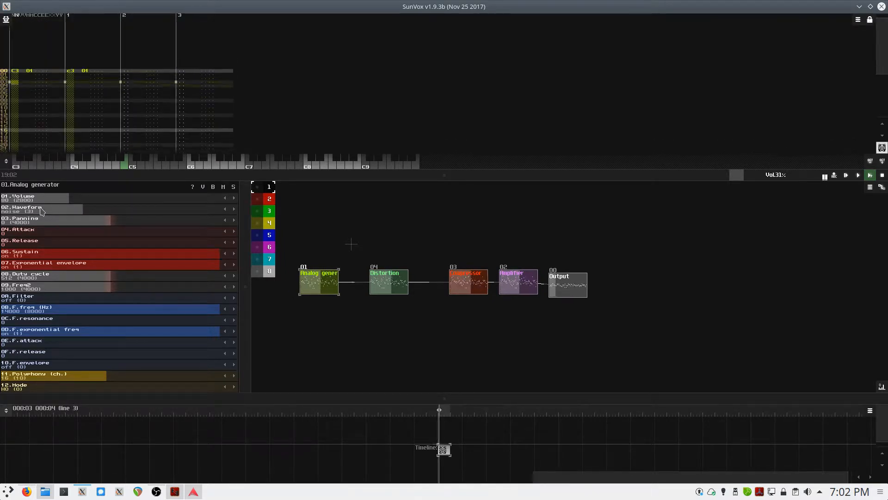
scroll(42, 211, "up", 2)
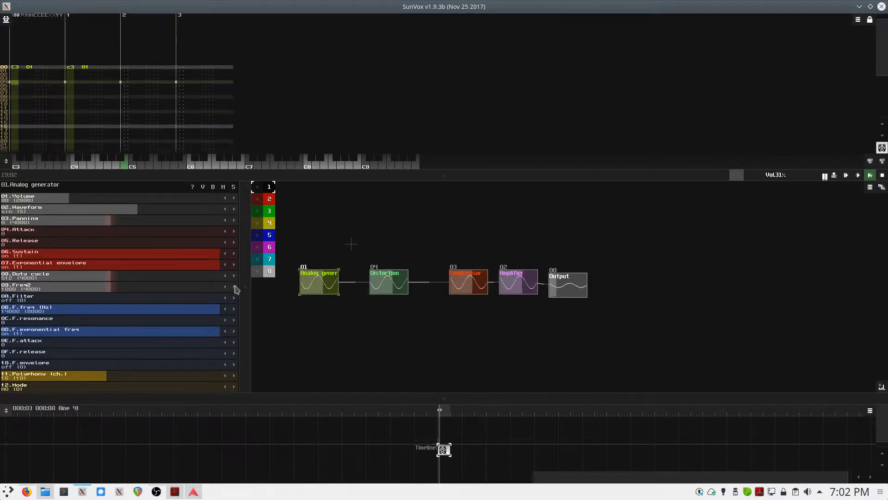
left_click_drag(254, 301, 301, 279)
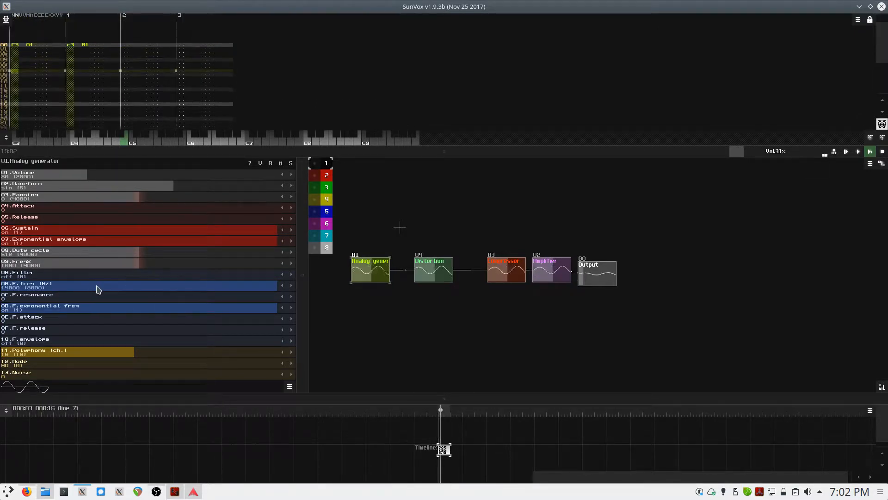
Set the Analog generator's attack to 207 and release to 185, and listen to the pattern
left_click_drag(20, 210, 137, 223)
left_click_drag(55, 210, 209, 208)
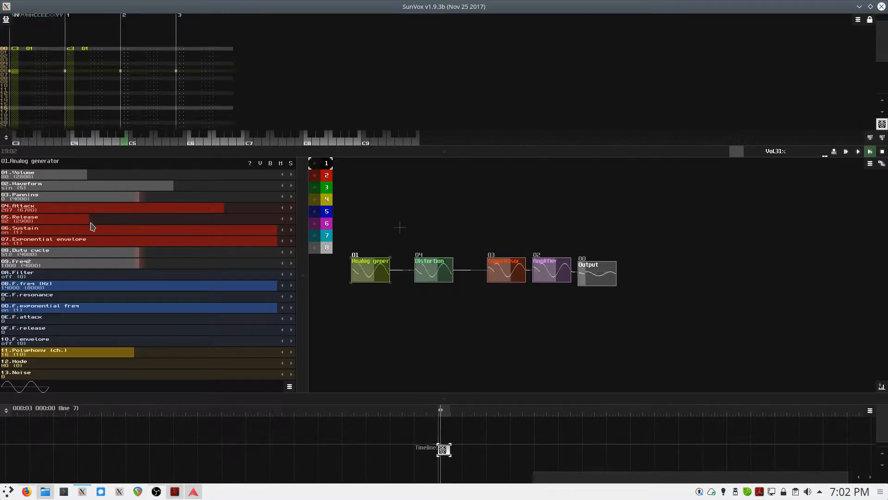
left_click_drag(88, 225, 197, 225)
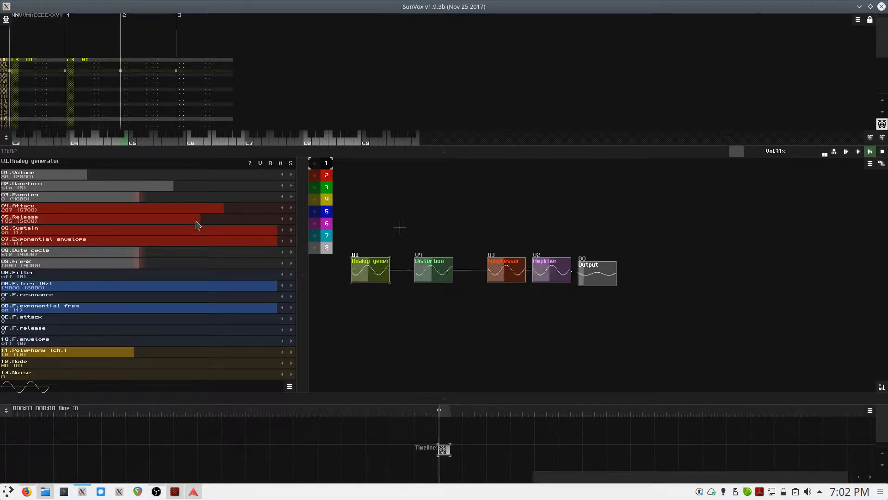
key("space")
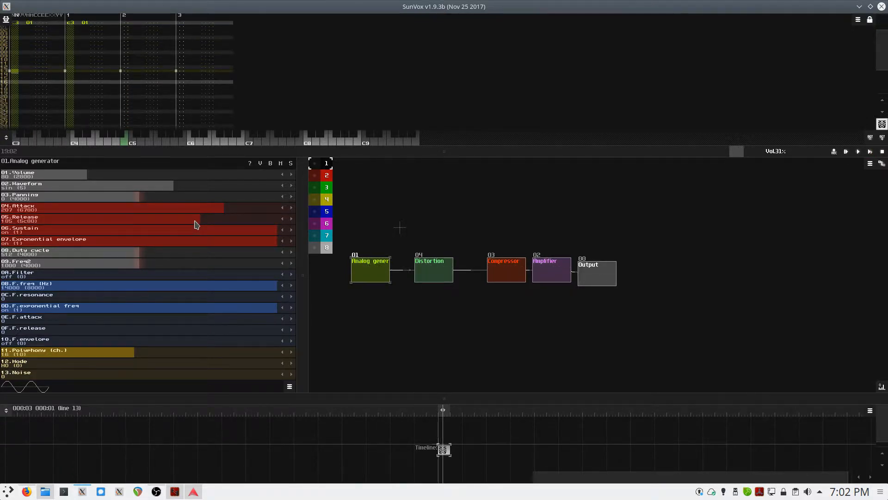
key("space")
key("space")
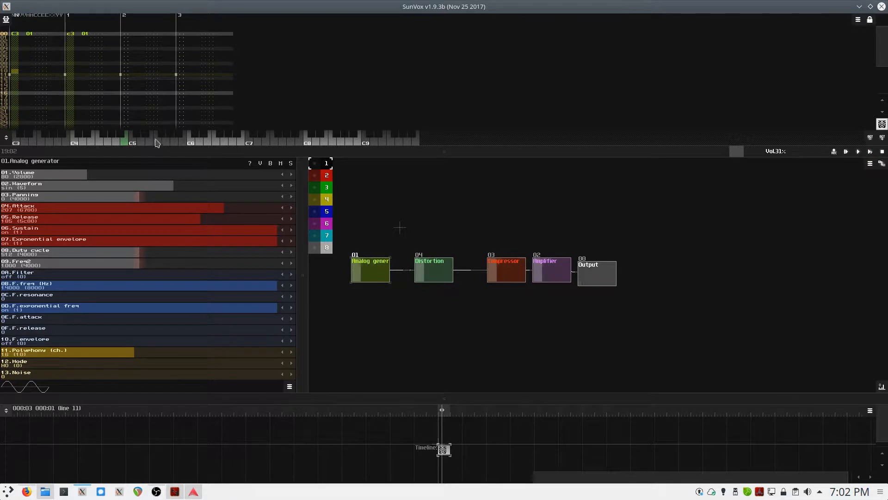
Transpose the whole pattern up two octaves in +12 increments and play it back
left_click_drag(139, 150, 144, 209)
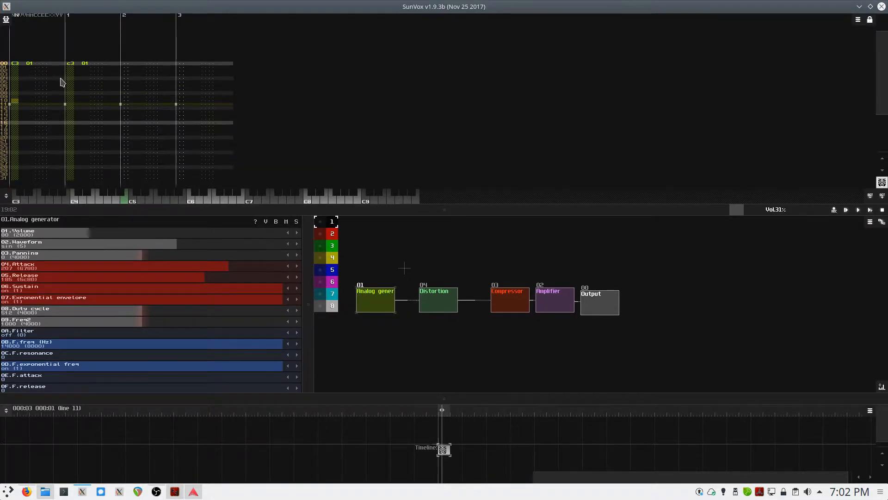
key("ctrl+a")
right_click(62, 82)
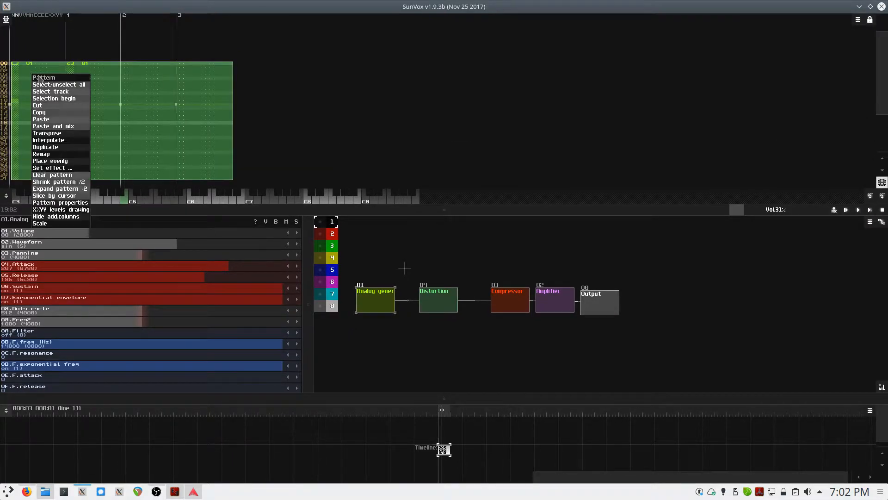
left_click(64, 133)
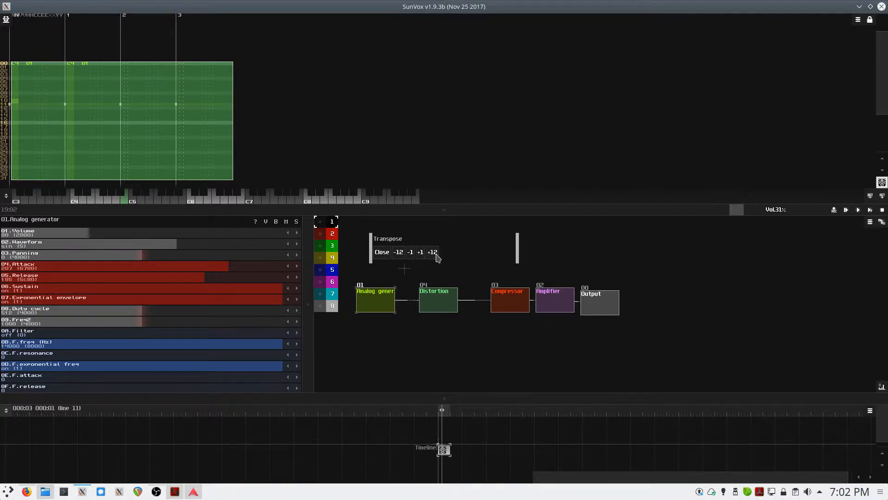
key("space")
key("space")
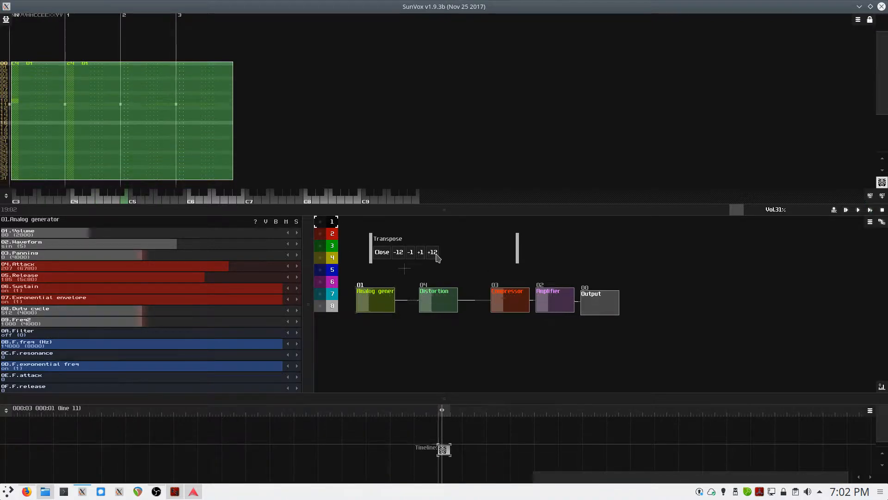
left_click(437, 252)
key("space")
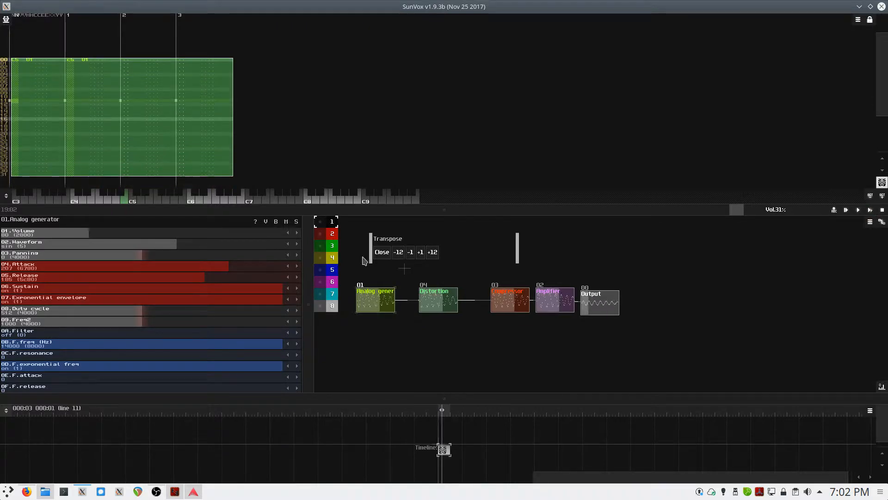
left_click(382, 253)
key("space")
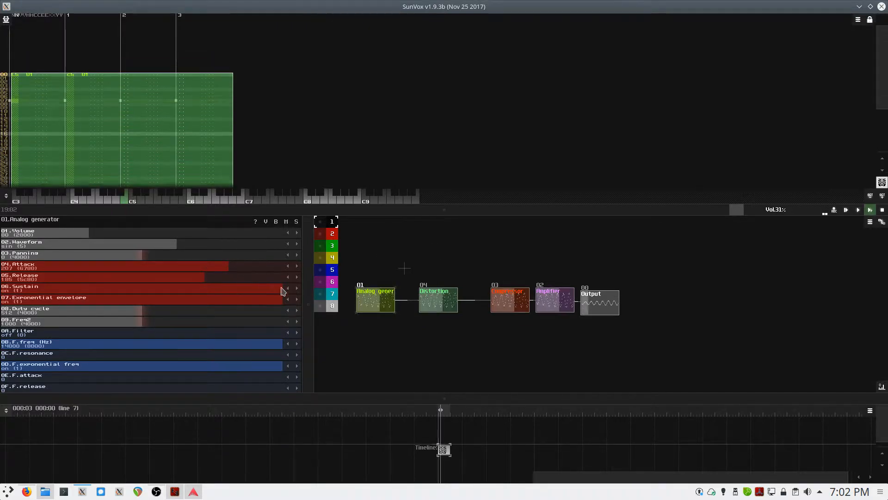
Try the Analog generator's filter as LP 12dB, switch it to HP 12dB, and listen to the pattern
left_click_drag(307, 304, 317, 226)
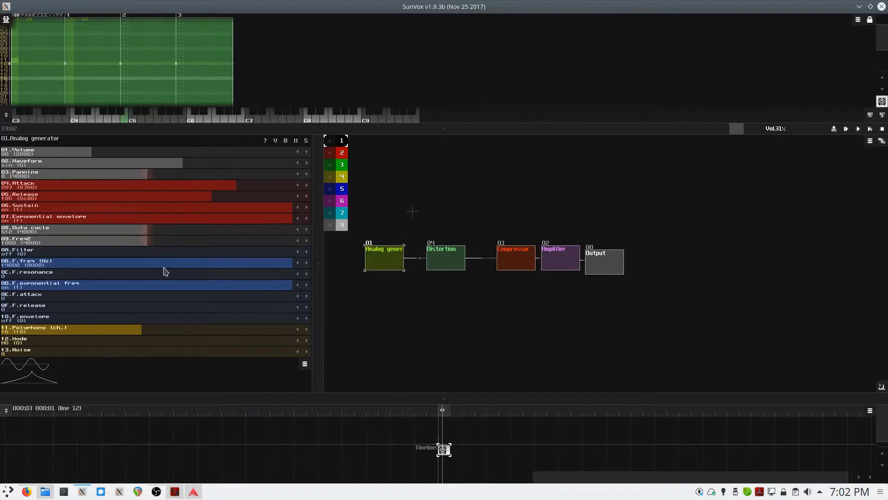
left_click(32, 253)
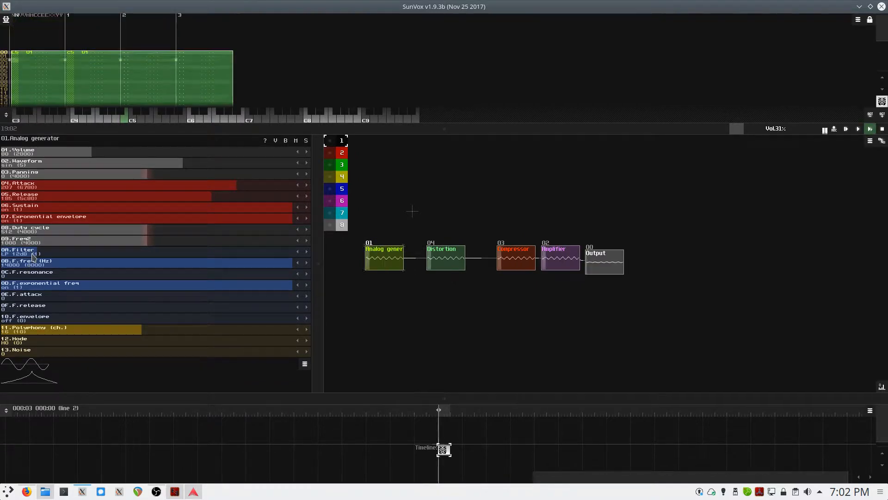
mouse_move(260, 262)
left_mouse_down()
mouse_move(39, 266)
mouse_move(273, 267)
left_mouse_up()
key("space")
key("space")
key("space")
scroll(22, 255, "up", 1)
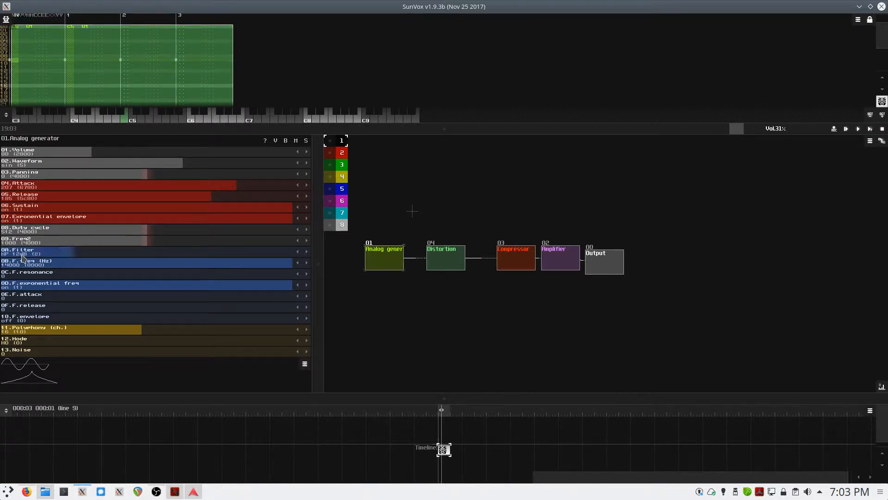
key("space")
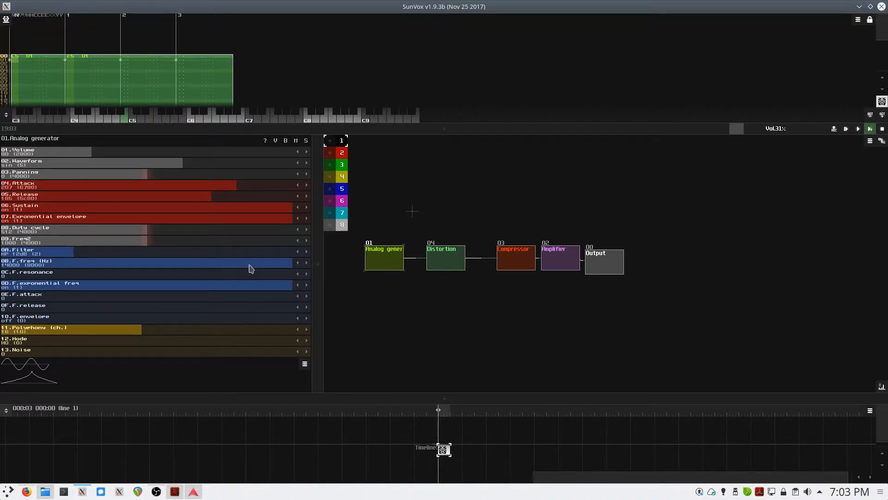
Set the Analog generator's filter frequency to 1603 Hz and filter resonance to 1332 while playing the pattern
left_click_drag(250, 266, 272, 284)
key("space")
key("space")
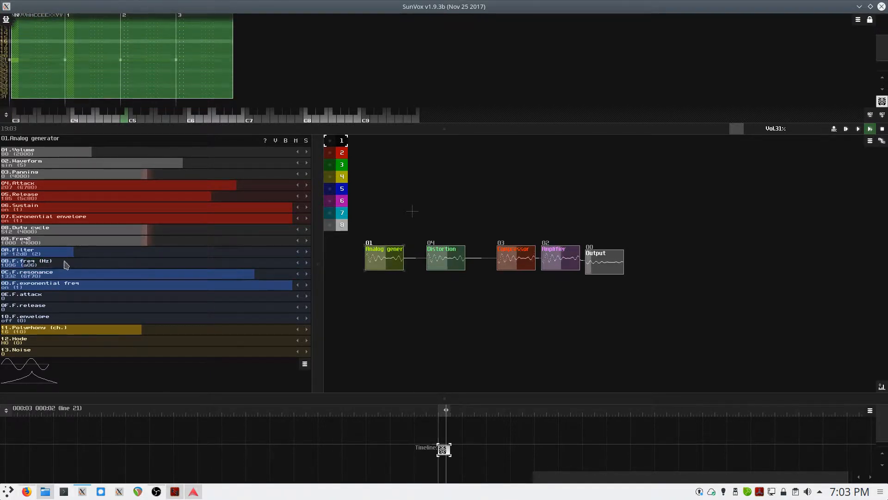
left_click_drag(24, 263, 77, 272)
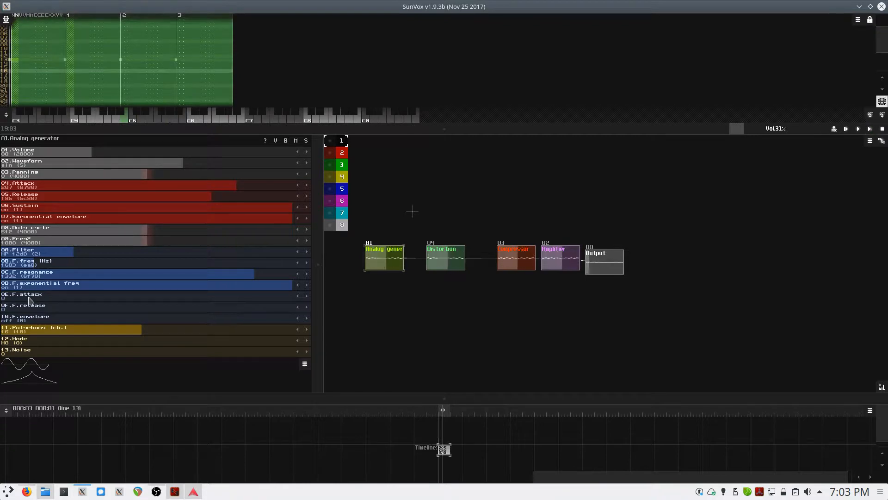
Set the filter envelope to sustainOFF with filter attack at 0, and play the pattern
left_click_drag(29, 300, 2, 300)
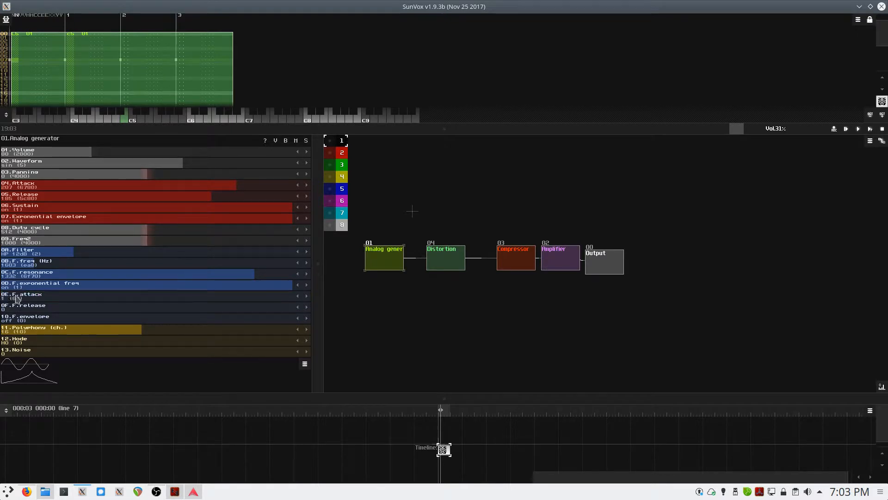
left_click(36, 320)
key("space")
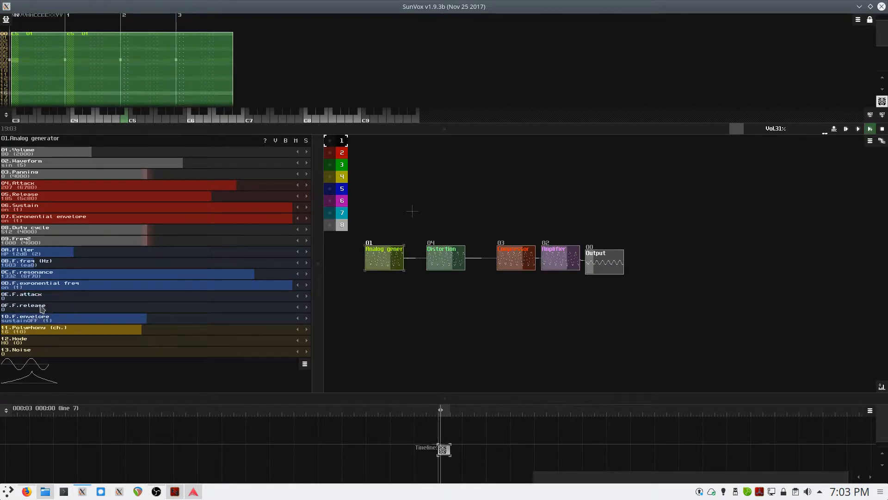
Set the Analog generator's filter attack to 33 and filter release to 150, turn the filter envelope off, and listen to the pattern
left_click(111, 298)
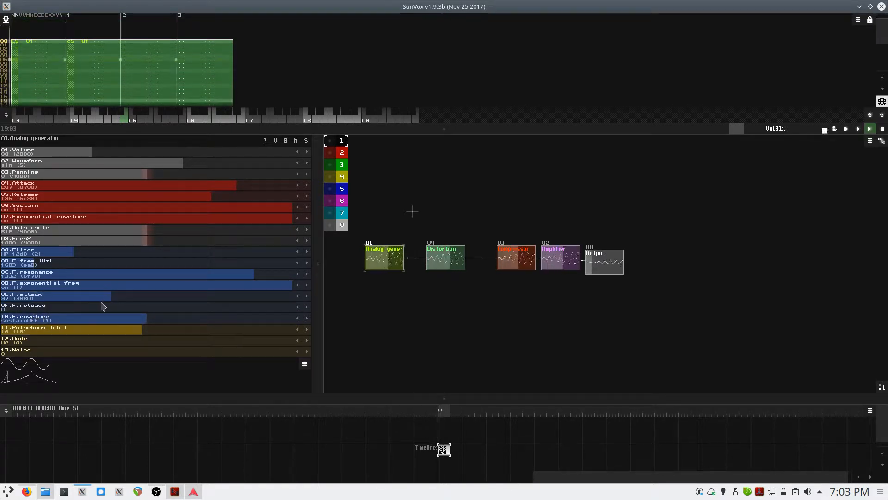
left_click_drag(95, 299, 123, 310)
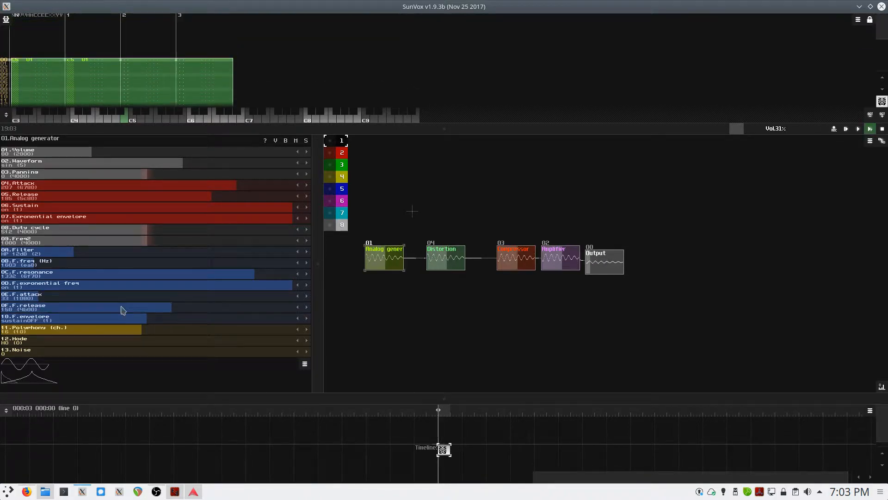
left_click(64, 320)
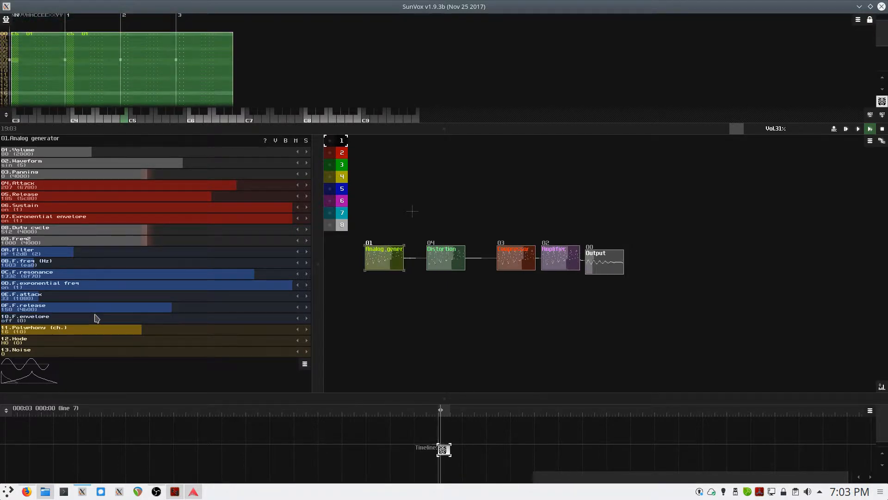
scroll(69, 354, "up", 3)
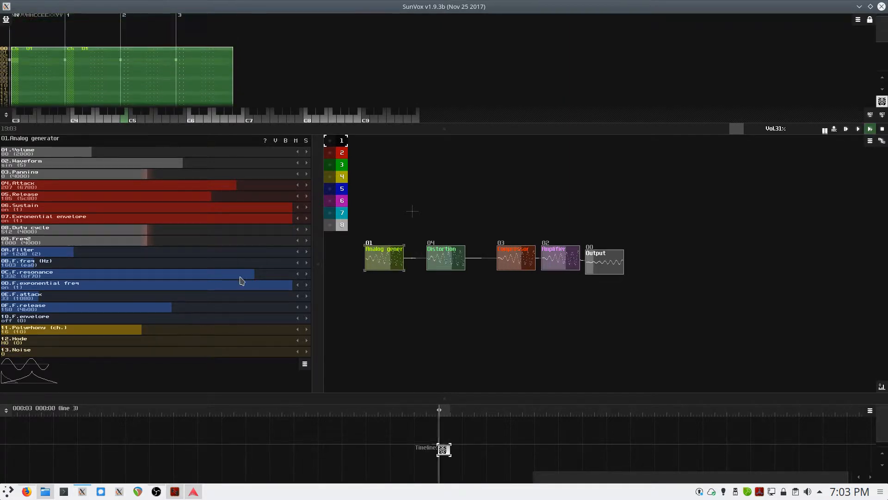
key("space")
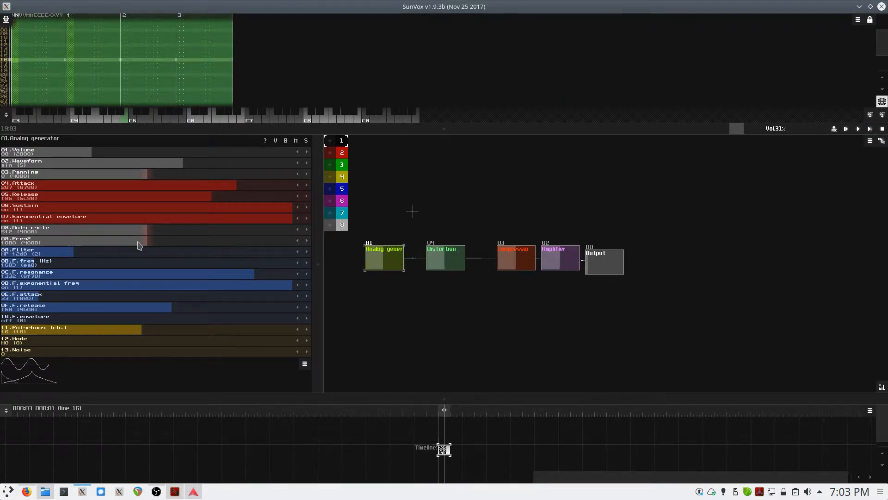
Turn the Analog generator's sustain off, set attack to 213 and release to 224, and play the pattern
left_click_drag(318, 250, 347, 285)
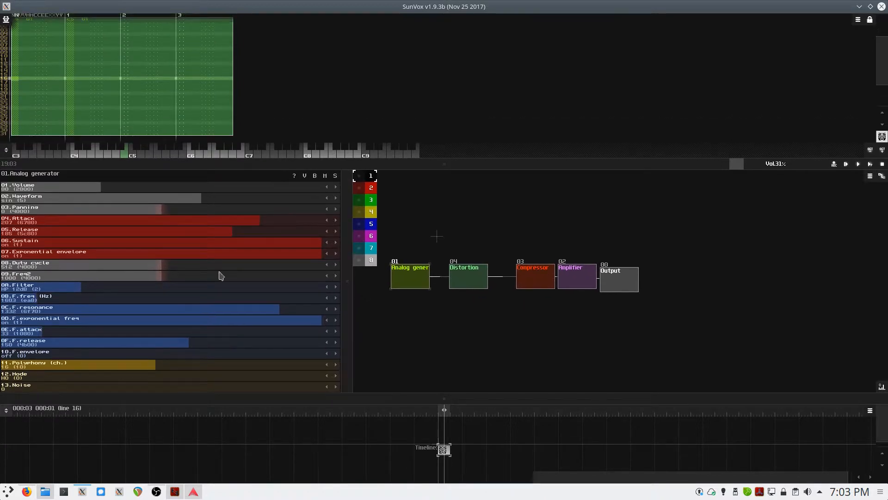
left_click(30, 245)
key("Return")
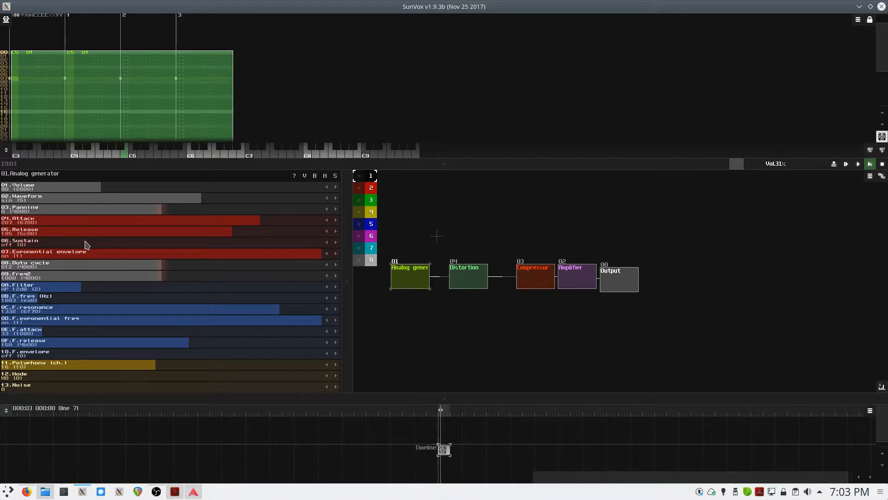
key("space")
left_click_drag(224, 230, 268, 238)
key("Return")
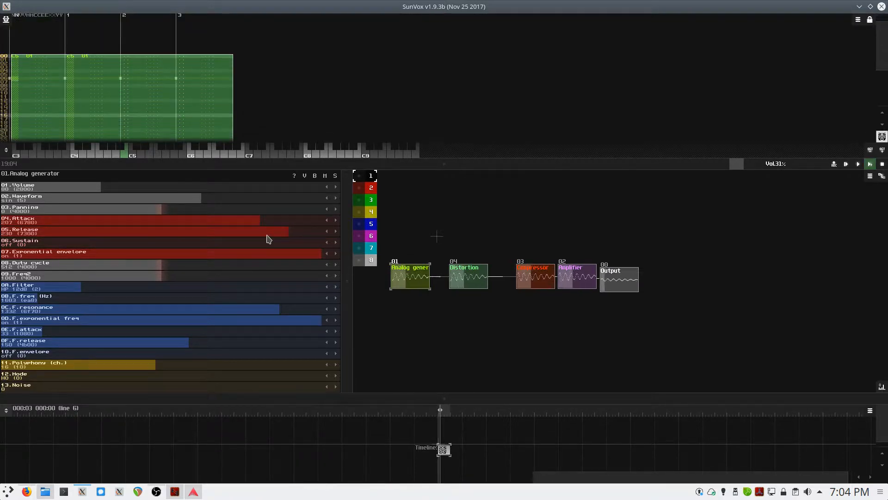
mouse_move(250, 224)
left_mouse_down()
mouse_move(280, 238)
mouse_move(264, 224)
mouse_move(263, 234)
left_mouse_up()
key("Return")
key("space")
key("Return")
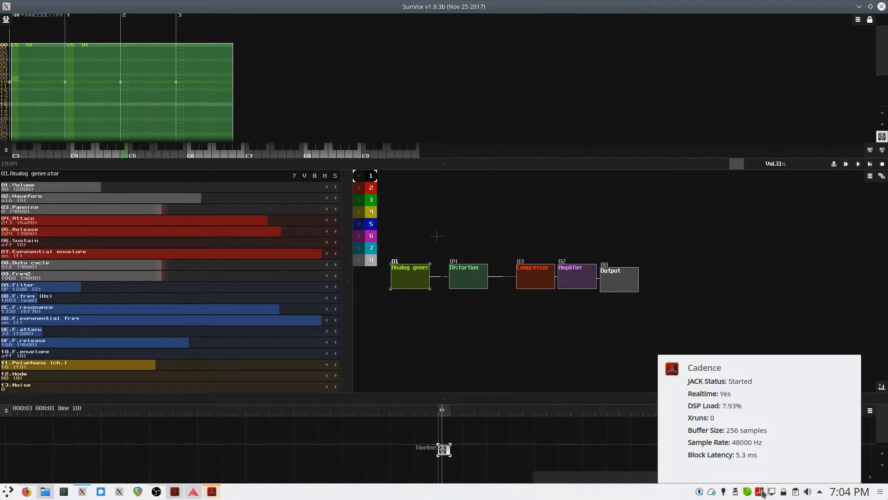
Check the JACK status and PulseAudio bridge in Cadence, return to SunVox, and stop playback
left_click(762, 494)
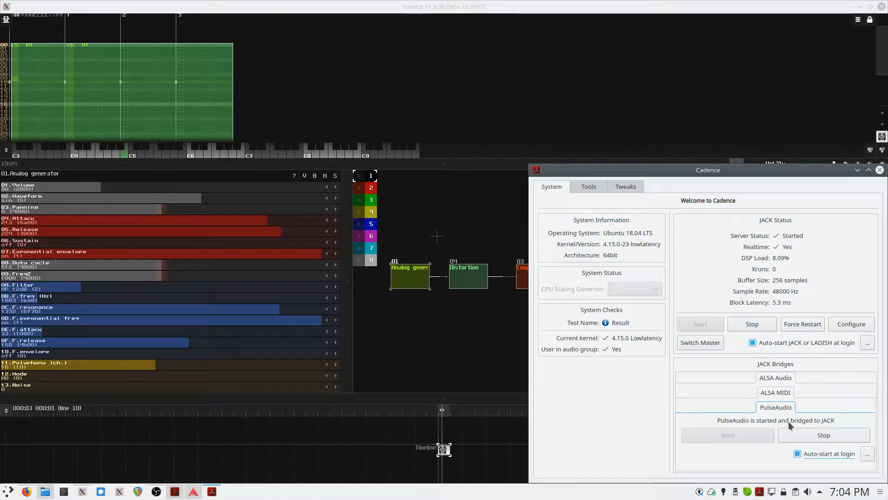
left_click(858, 170)
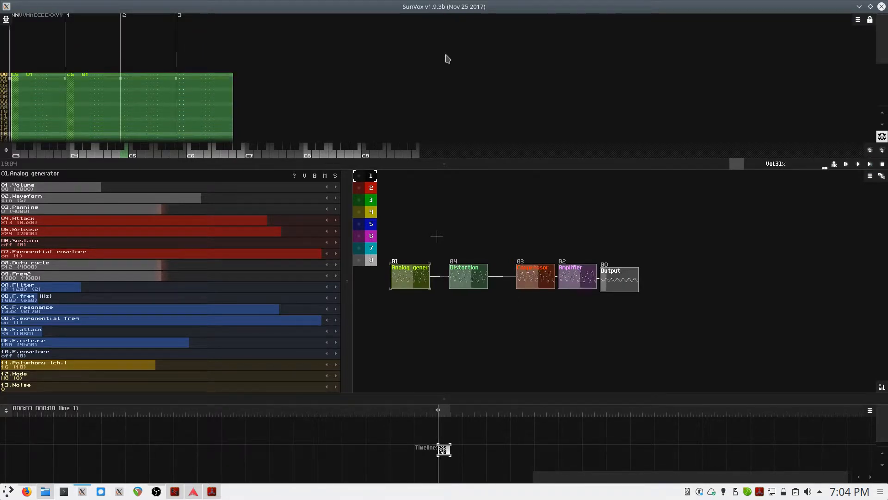
key("space")
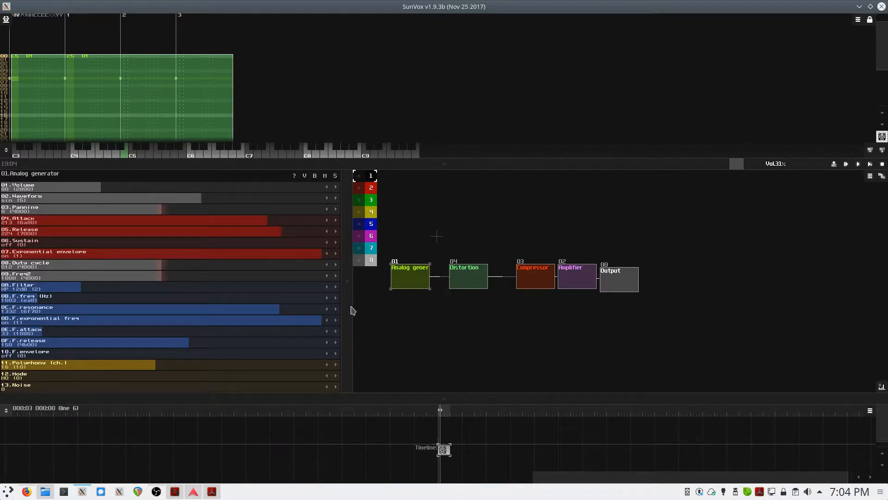
Make room in the module view and add a second Analog generator below the first one
left_click_drag(351, 309, 237, 309)
left_click_drag(324, 313, 481, 308)
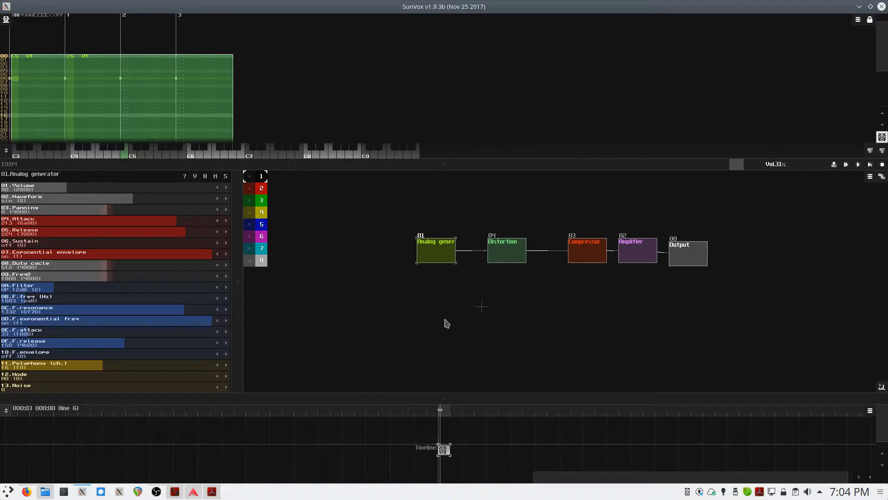
left_click_drag(434, 254, 442, 233)
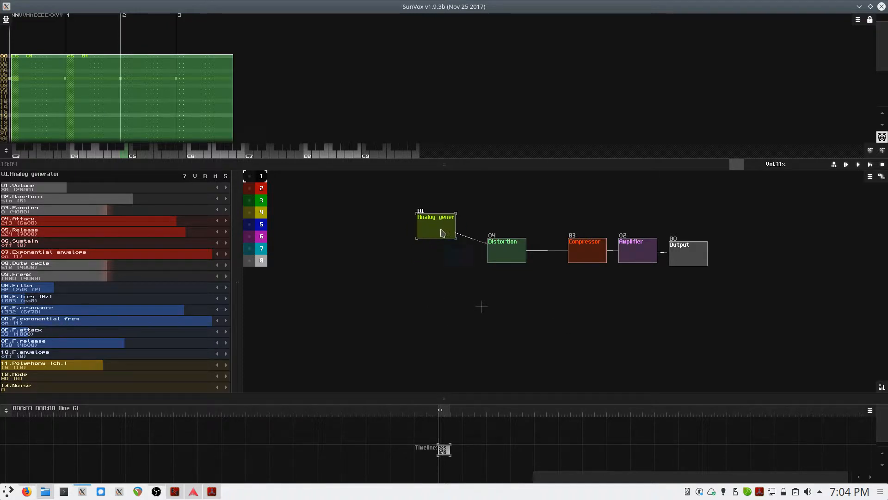
double_click(481, 306)
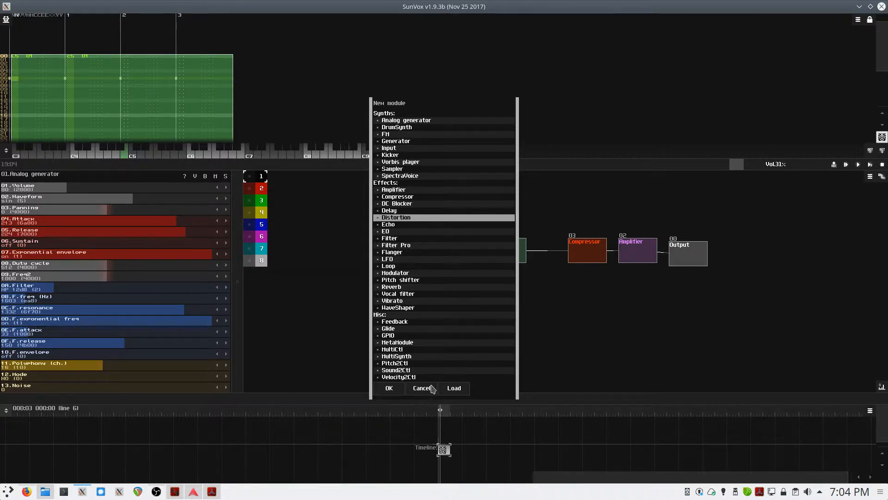
double_click(418, 121)
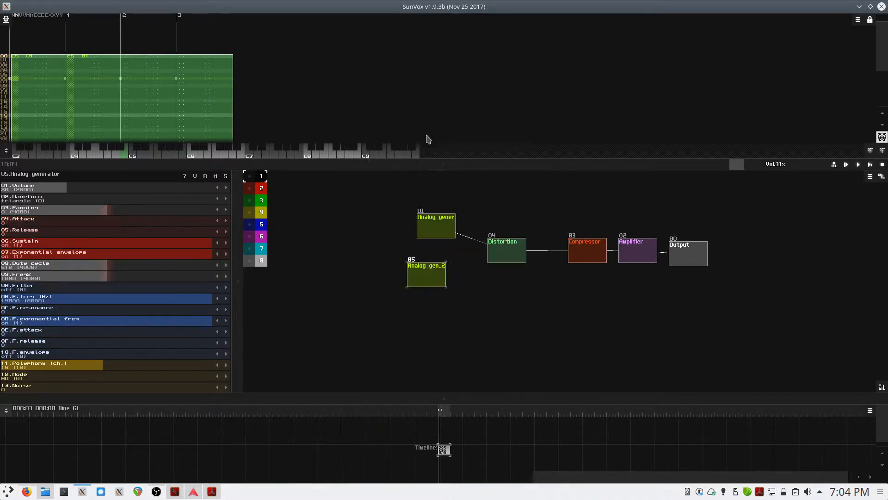
Rename the second Analog generator to noise and give it an orange colour
double_click(440, 234)
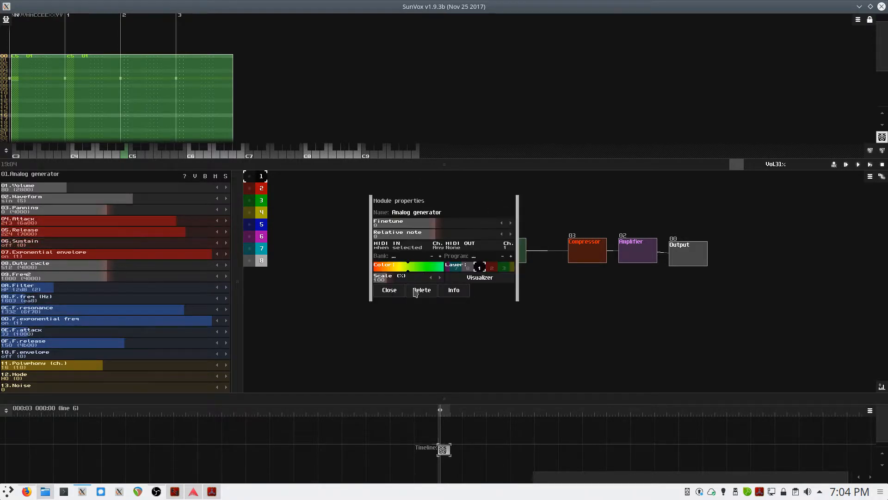
left_click(393, 291)
double_click(449, 267)
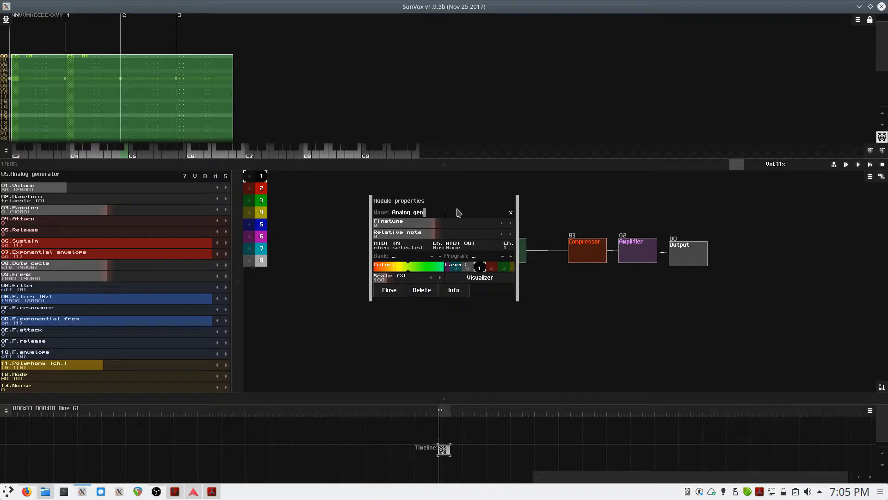
type("noise")
left_click(389, 289)
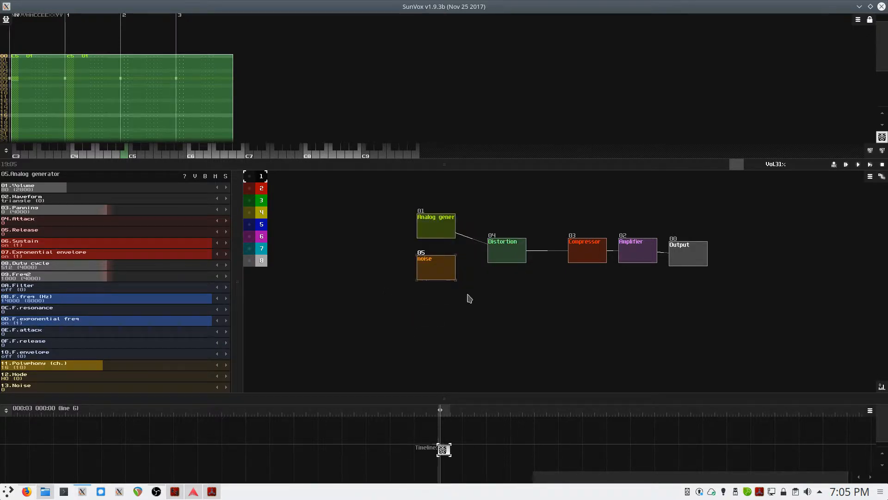
Connect the noise module to the Distortion module
left_click_drag(442, 270, 502, 268)
left_click(433, 274)
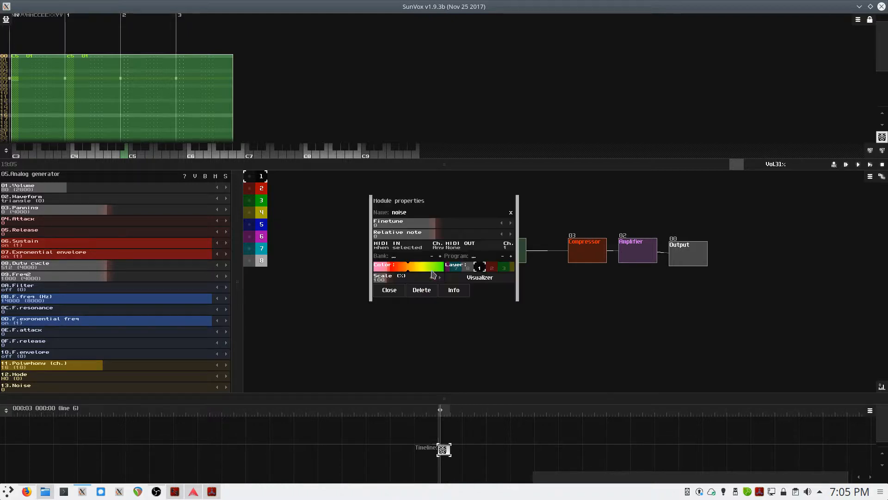
left_click(387, 289)
Browse the noise module's waveforms and set the waveform to noise (3)
scroll(55, 200, "up", 6)
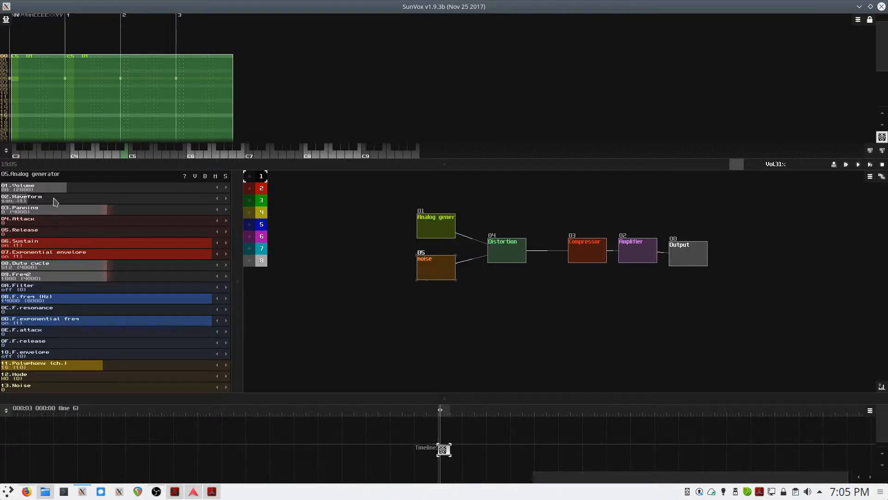
scroll(56, 201, "up", 2)
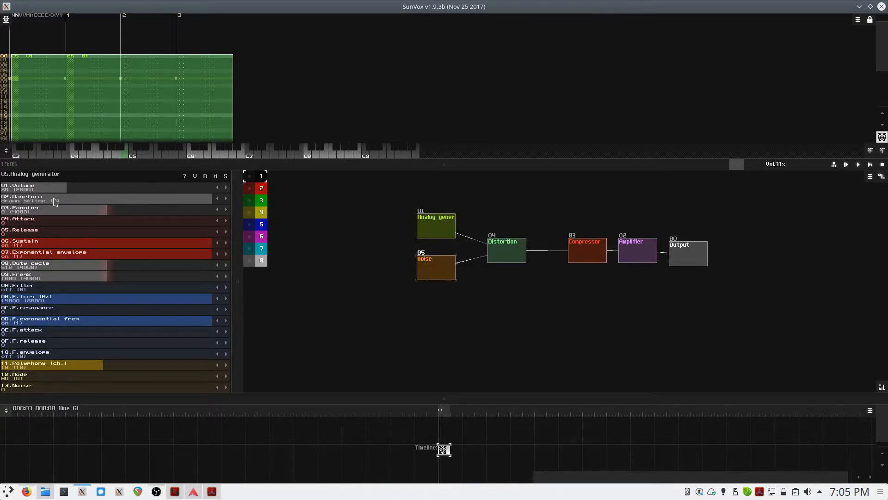
scroll(56, 200, "down", 4)
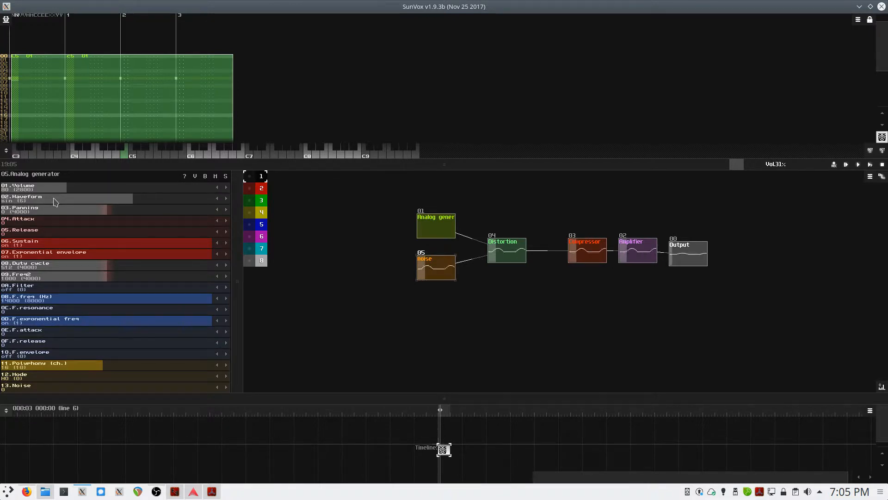
scroll(56, 200, "down", 2)
scroll(55, 201, "up", 1)
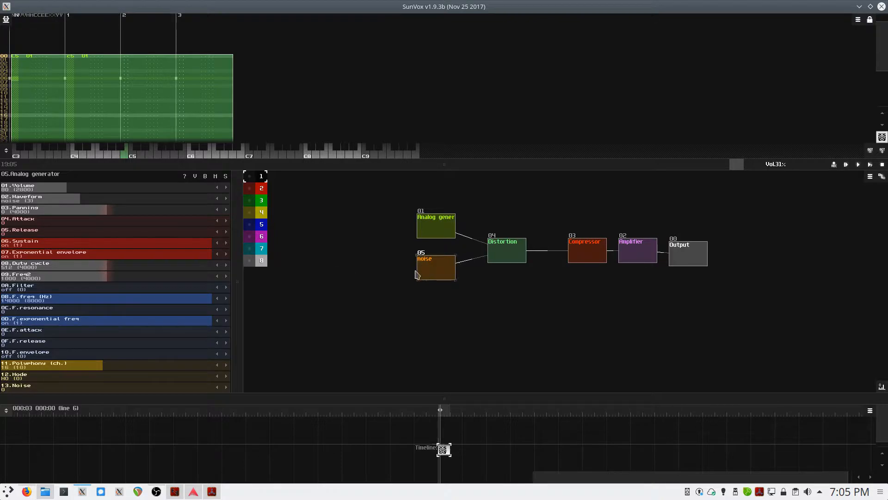
Set the noise module's volume to 11, attack to 208 and release to 226
left_click_drag(75, 189, 10, 189)
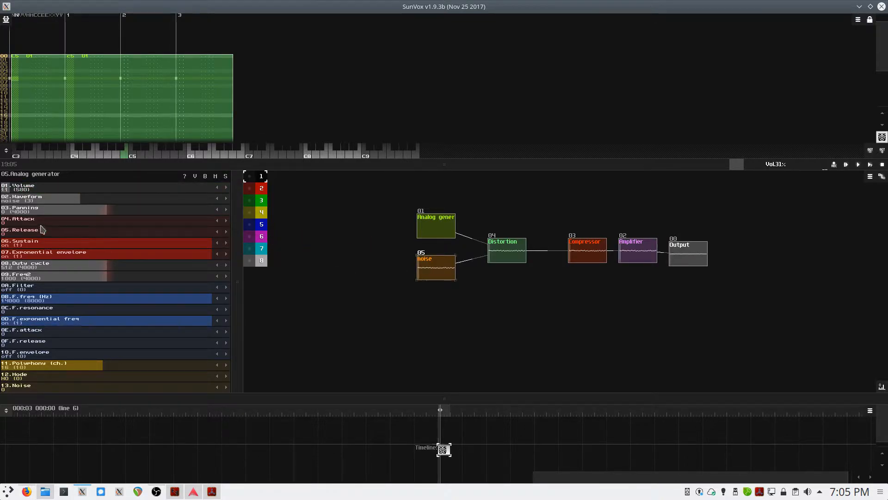
left_click_drag(74, 221, 176, 232)
left_click_drag(121, 233, 162, 222)
left_click_drag(162, 231, 187, 234)
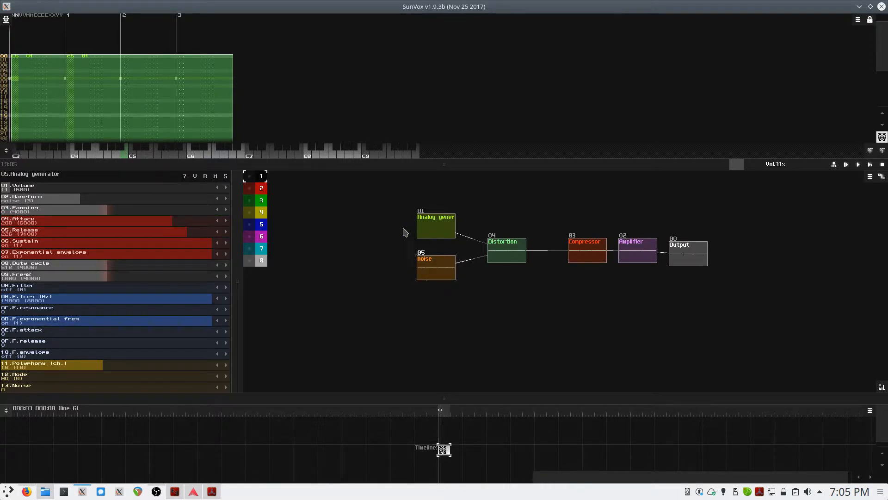
Add a MultiSynth module before the generators and connect it to both the Analog generator and the noise module
double_click(350, 250)
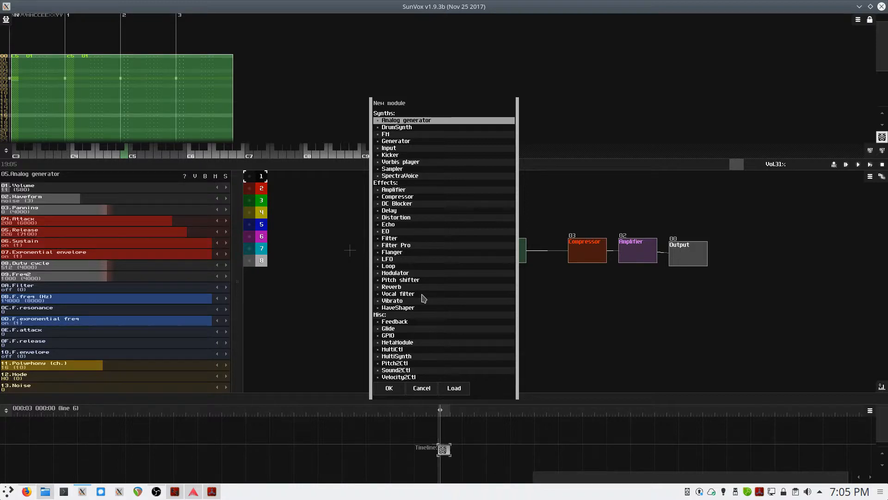
double_click(405, 357)
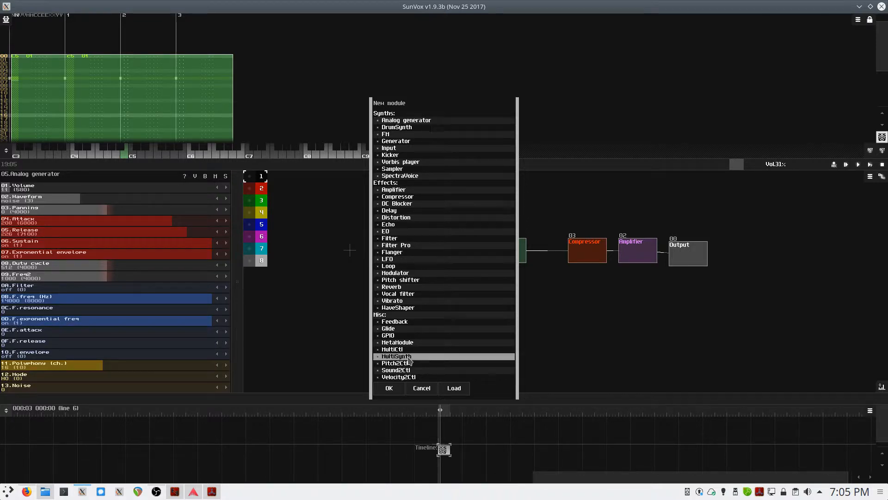
left_click_drag(351, 249, 435, 270)
left_click(396, 287)
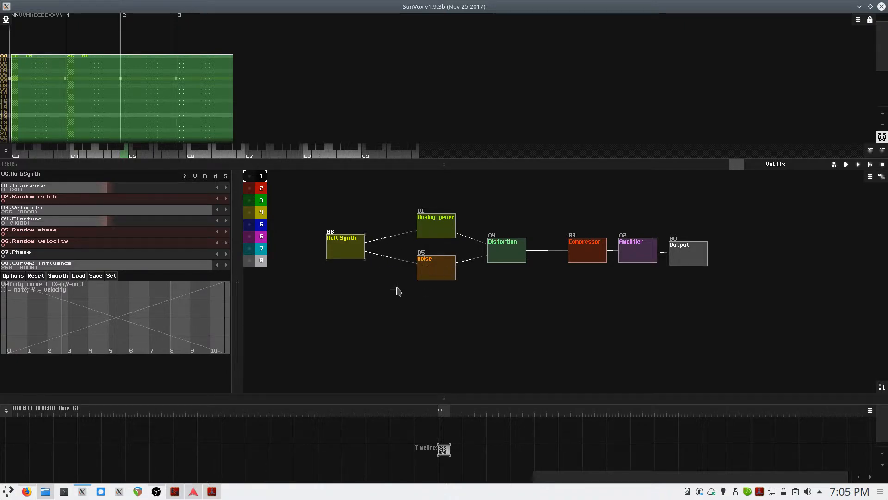
Select the whole pattern, remap its notes from module 1 to module 06, and play it through the MultiSynth
left_click(58, 79)
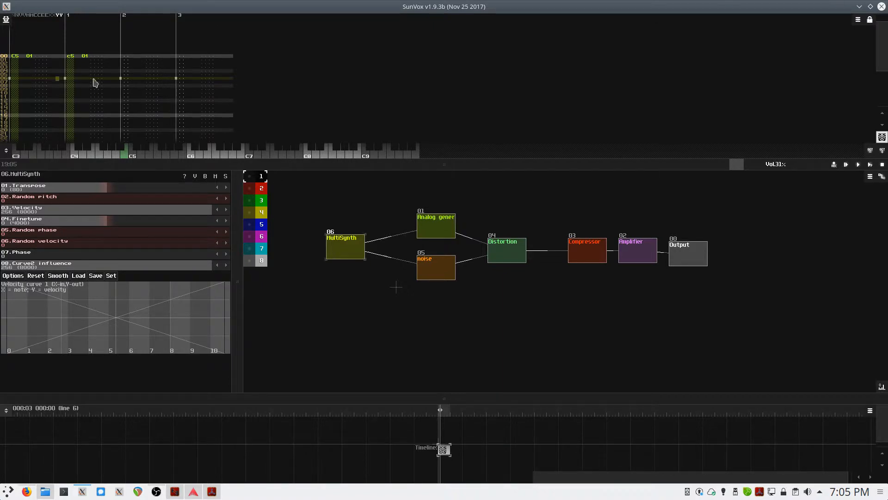
left_click(67, 82)
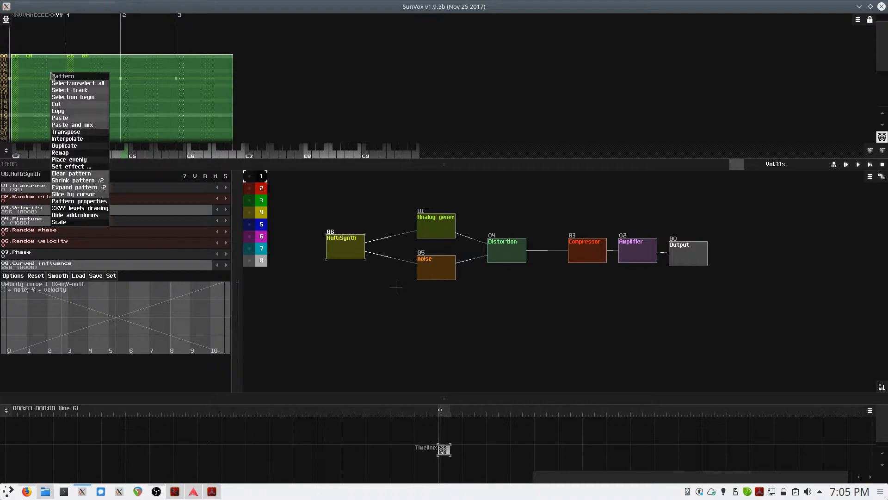
right_click(51, 72)
left_click(68, 153)
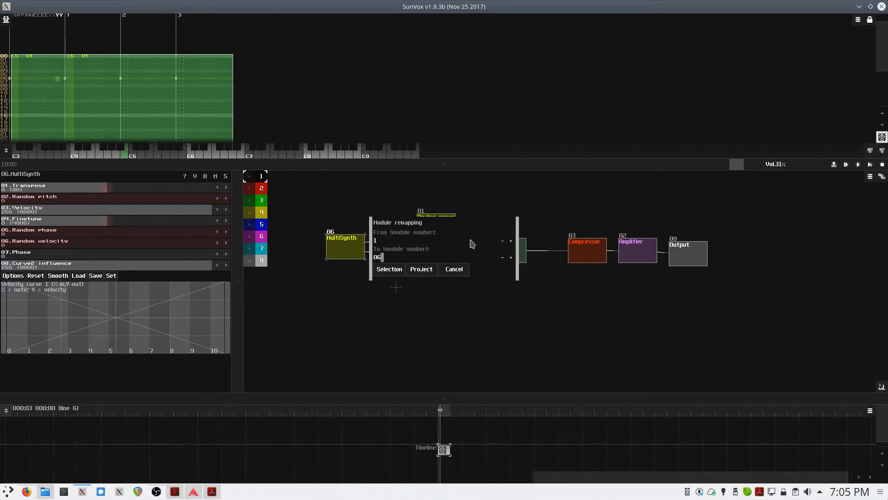
left_click(399, 273)
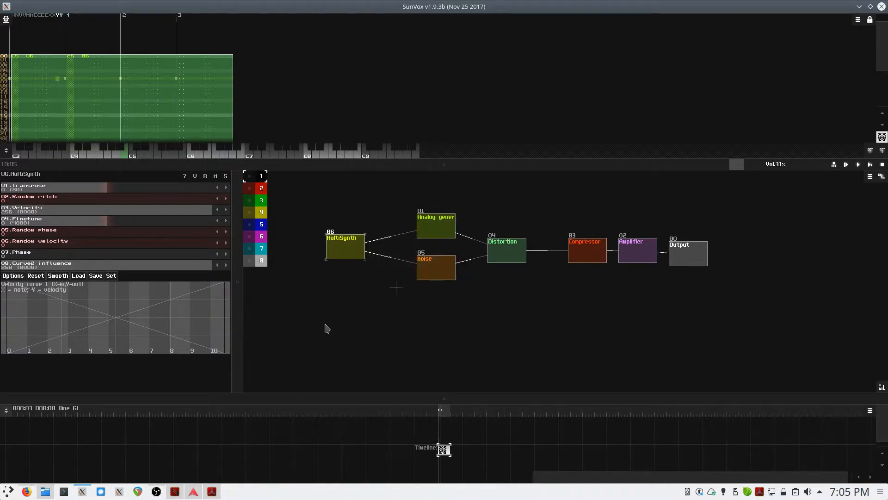
left_click(59, 70)
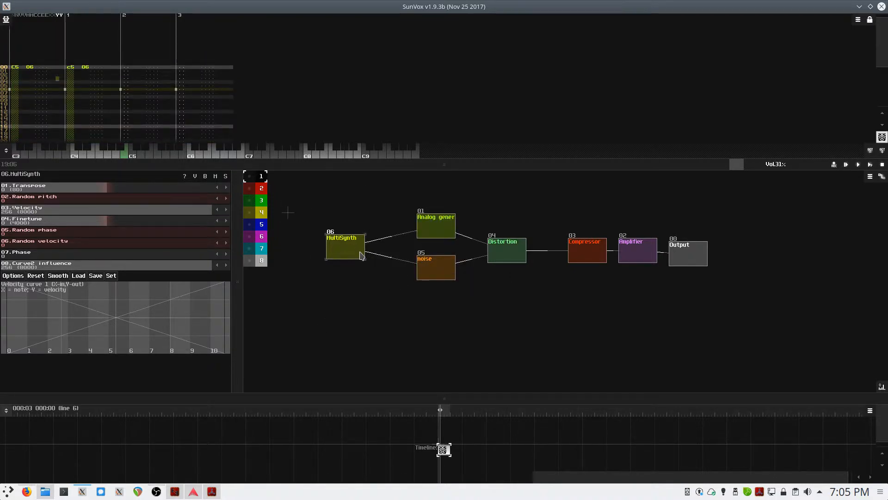
key("space")
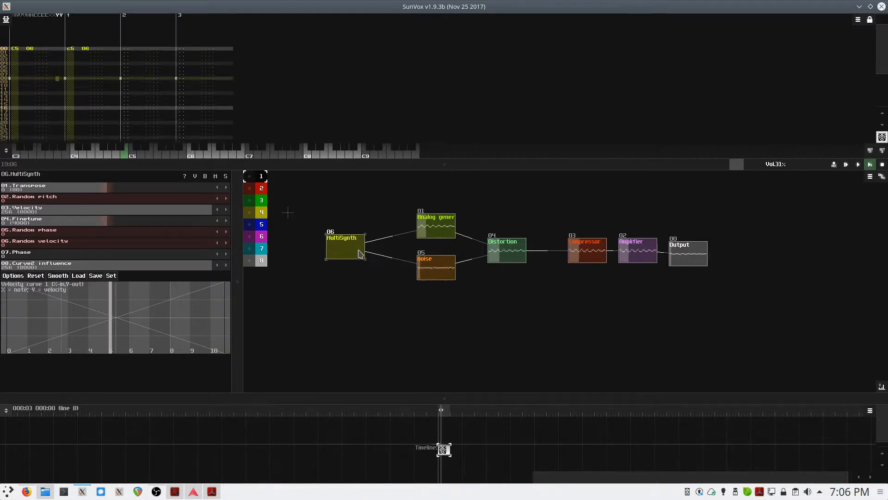
Turn off the noise module's sustain and play the pattern to hear it with both generators
key("space")
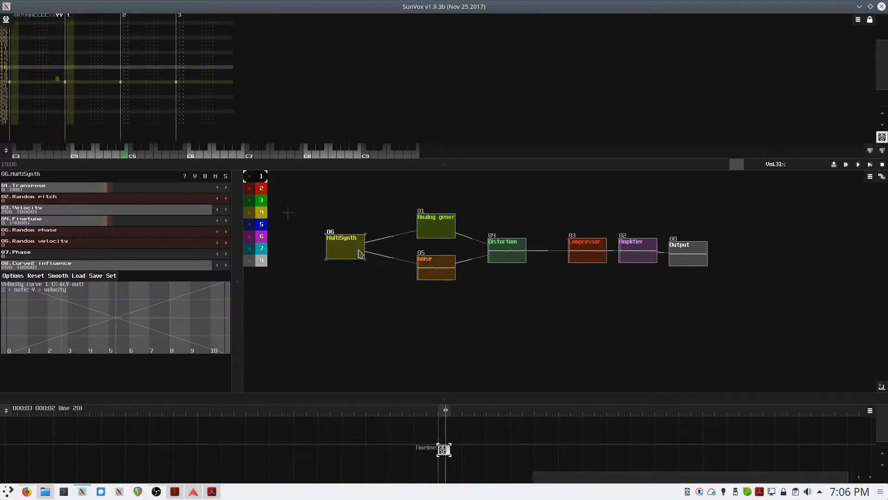
left_click_drag(440, 266, 430, 266)
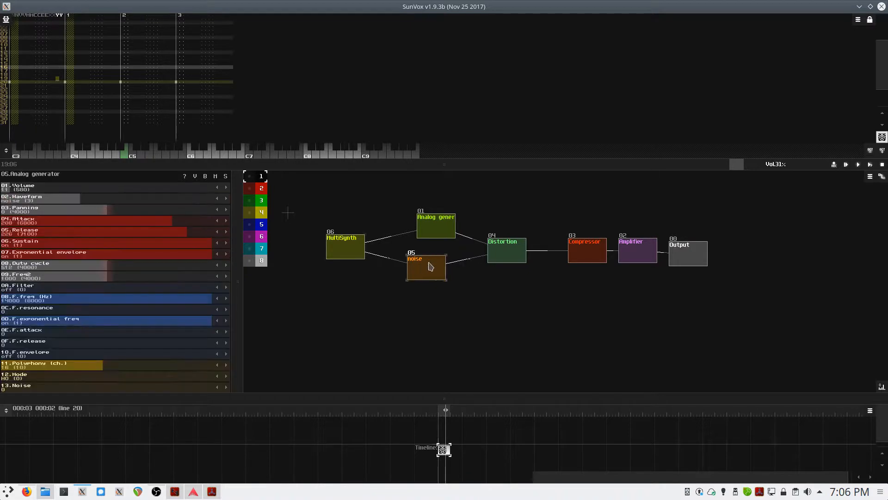
left_click(36, 245)
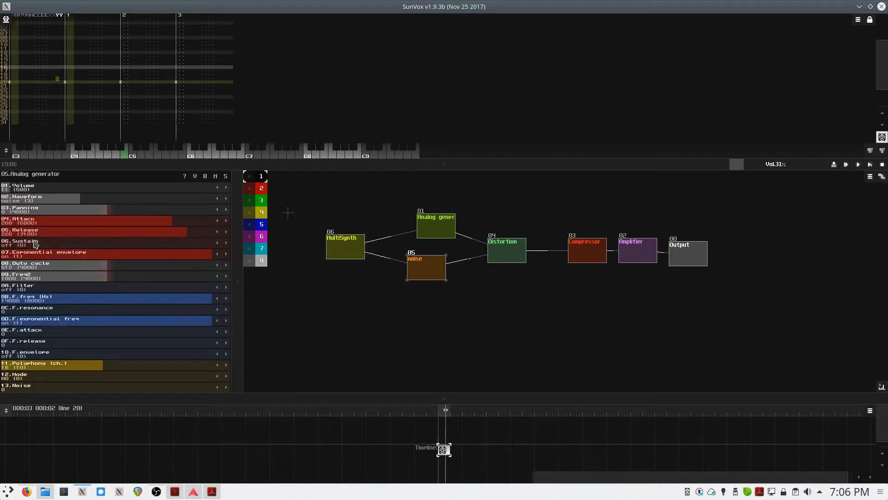
key("space")
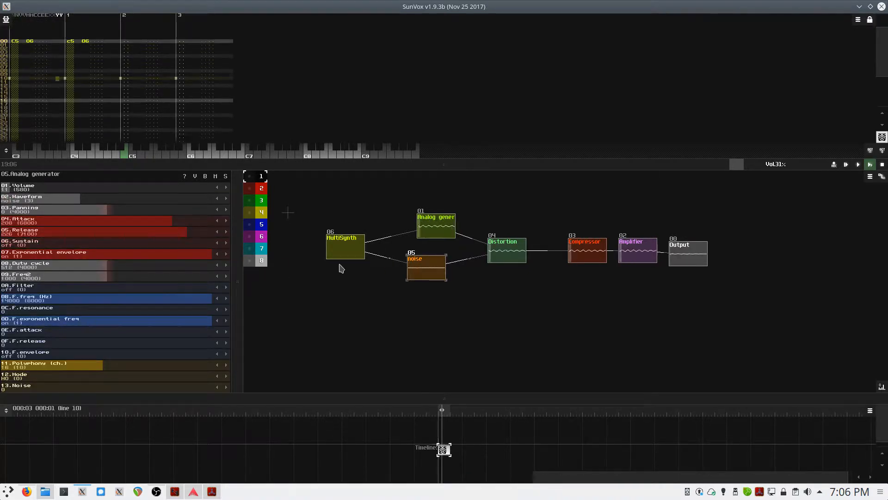
key("space")
key("space")
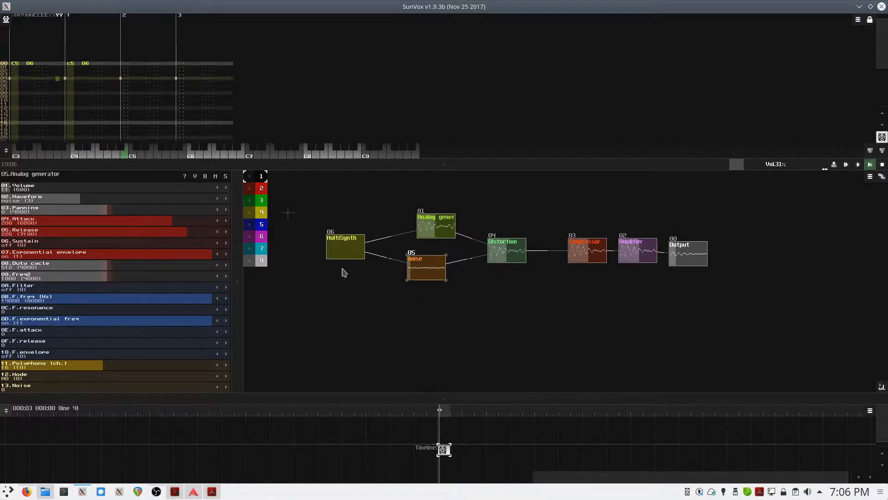
Lower the noise module's volume to 8, move it below the Analog generator and replay the pattern
key("space")
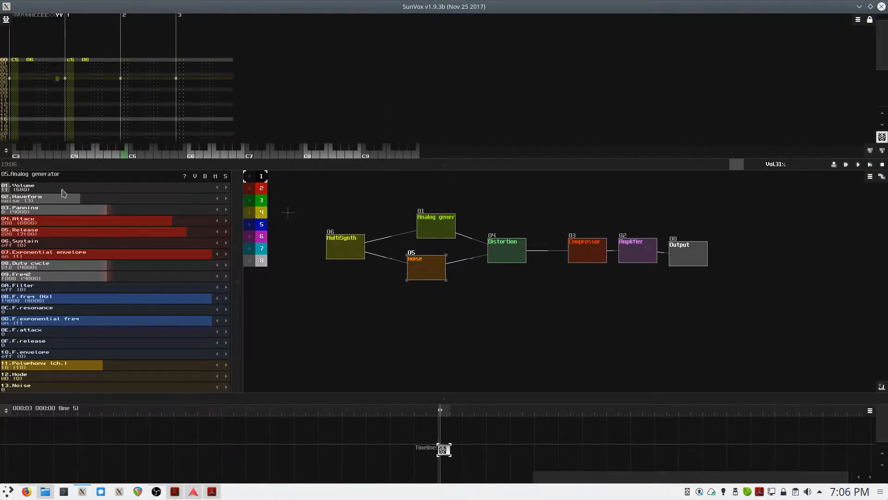
key("space")
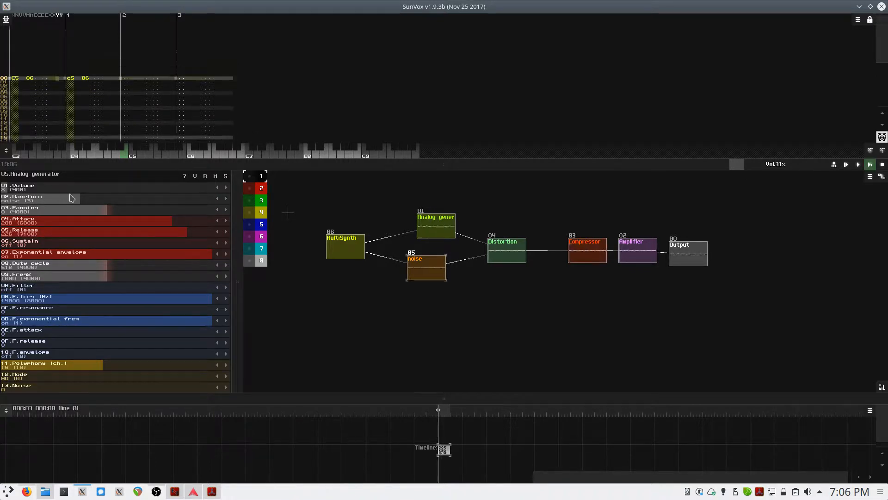
key("space")
left_click_drag(419, 274, 391, 309)
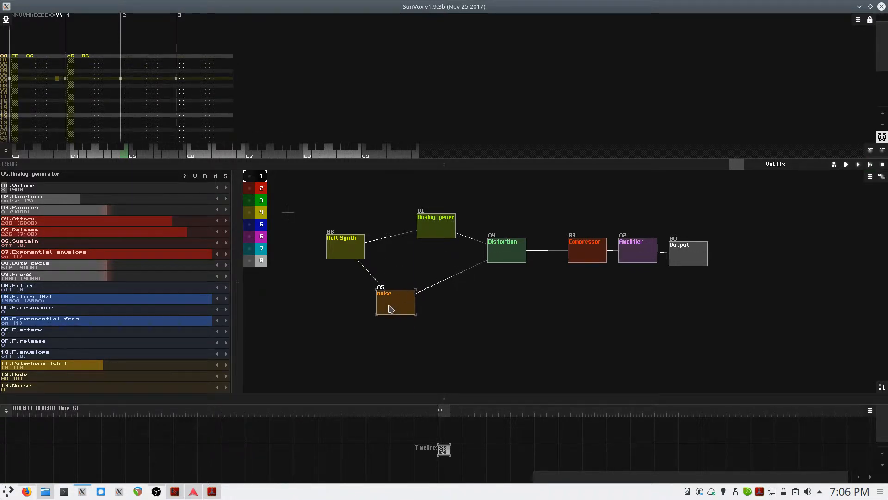
key("space")
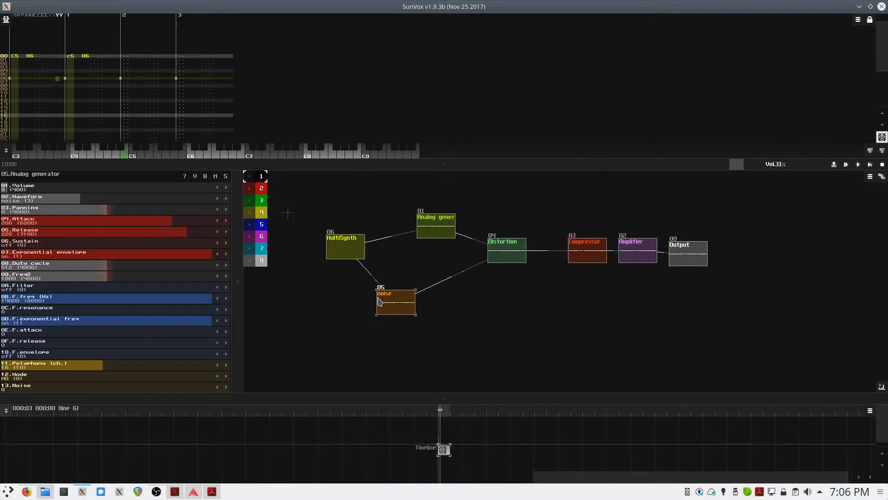
key("space")
Set the noise module's filter to HP 12dB at 5663 Hz, reconnect it to Distortion and play the pattern
left_click_drag(393, 306, 364, 309)
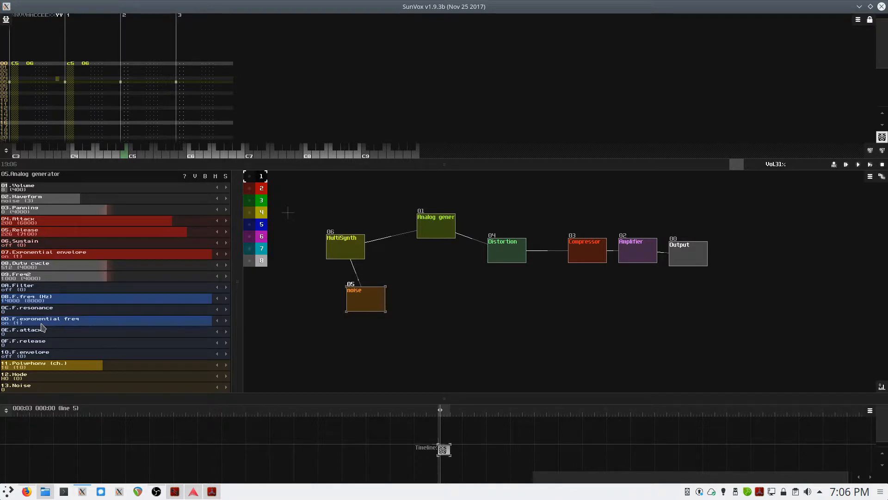
scroll(28, 290, "up", 2)
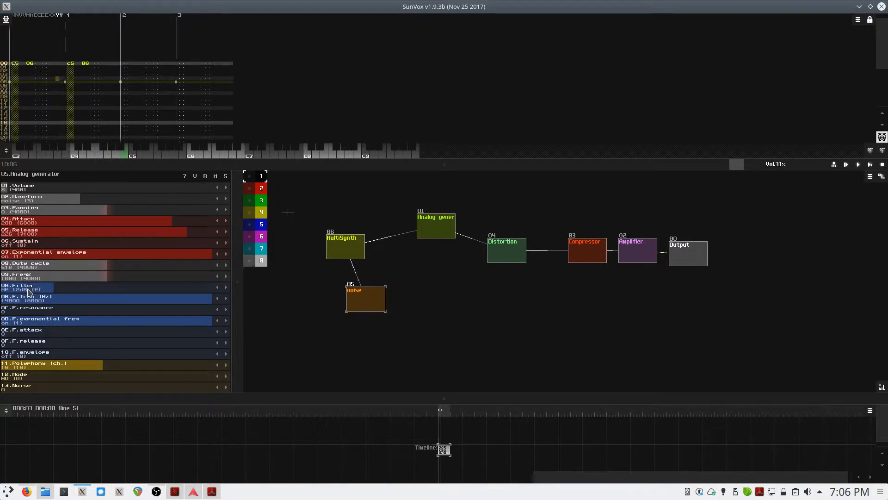
left_click_drag(169, 303, 87, 304)
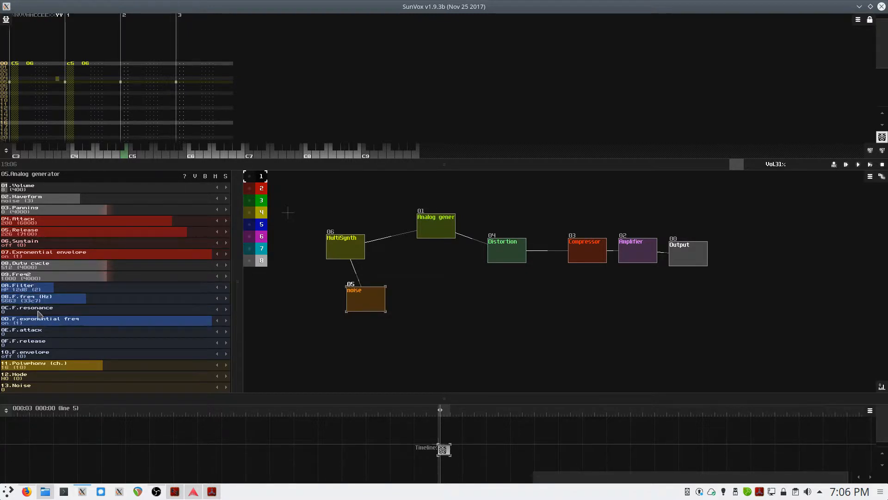
left_click_drag(368, 301, 494, 259)
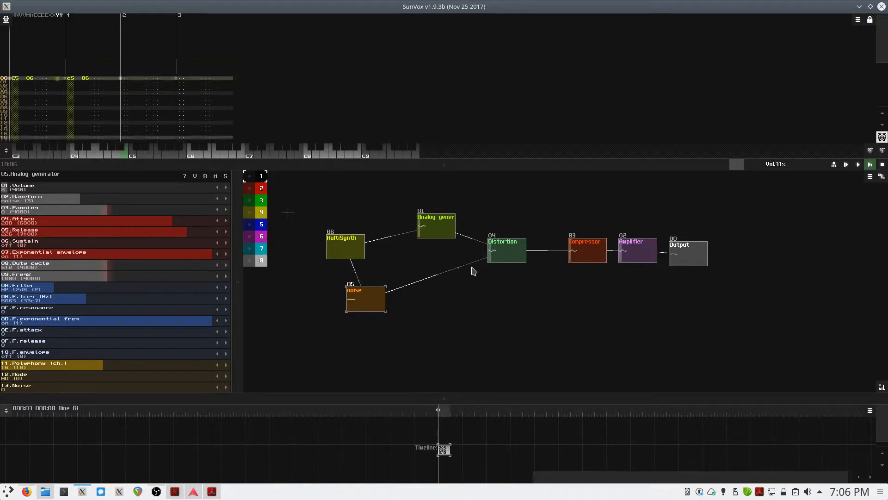
key("space")
key("space")
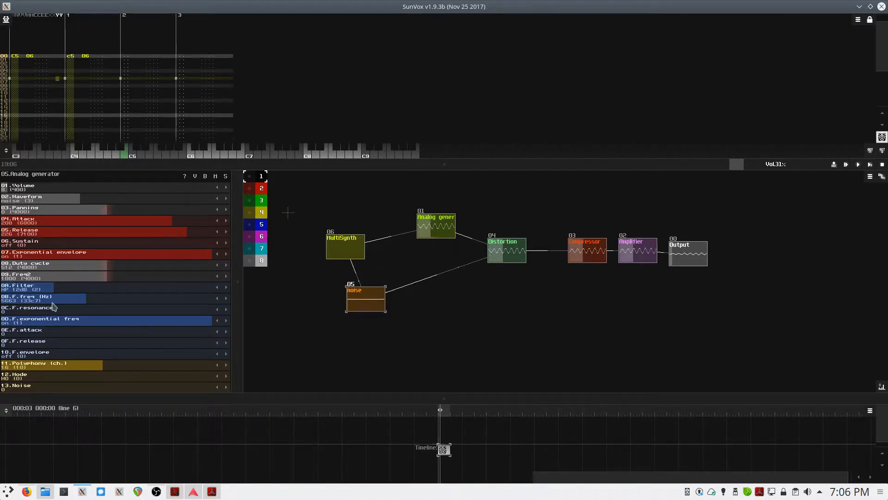
Raise the noise module's filter frequency to 11968 Hz and play the pattern
left_click_drag(60, 301, 162, 301)
key("space")
key("space")
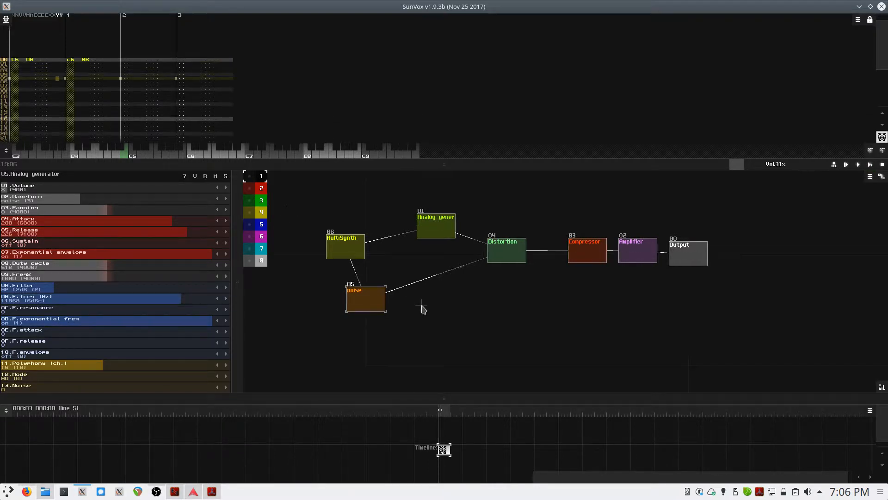
Insert a Reverb module between the noise module and Distortion, and play the pattern through it
double_click(415, 298)
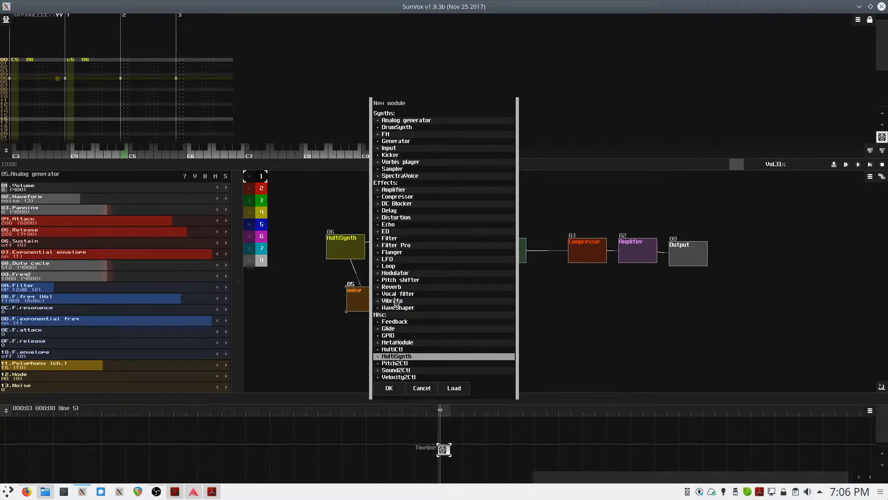
double_click(398, 288)
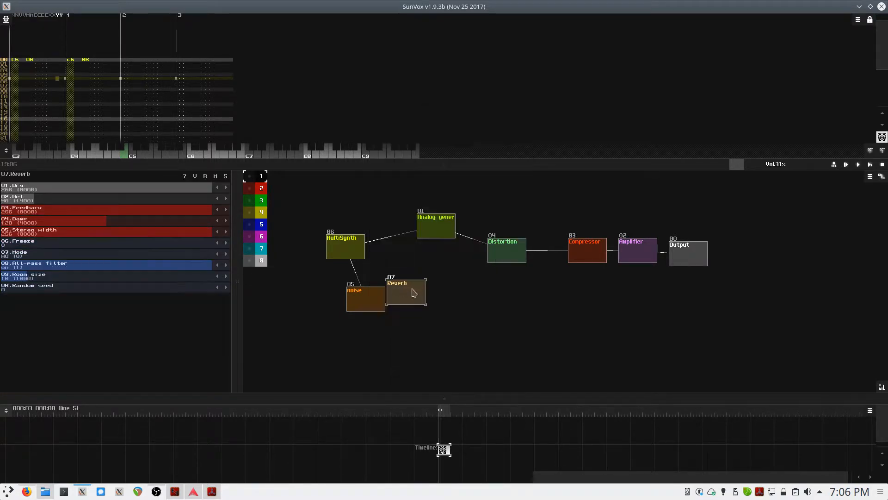
left_click_drag(407, 297, 500, 261)
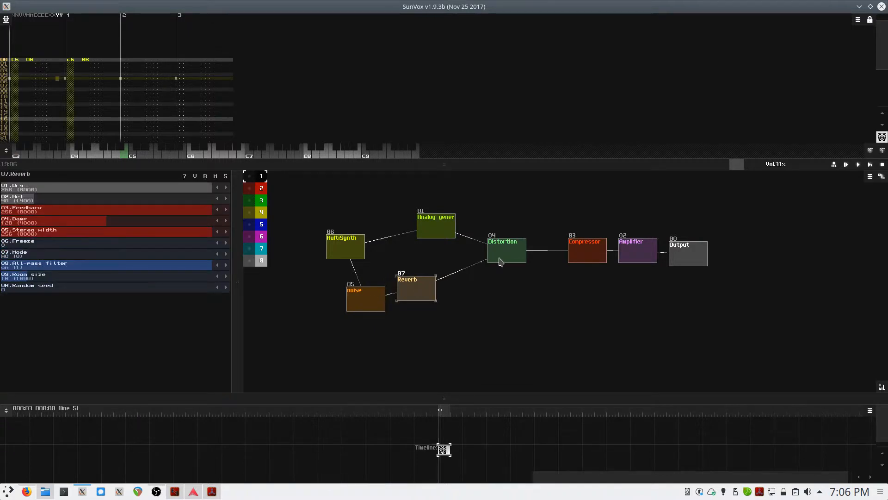
key("space")
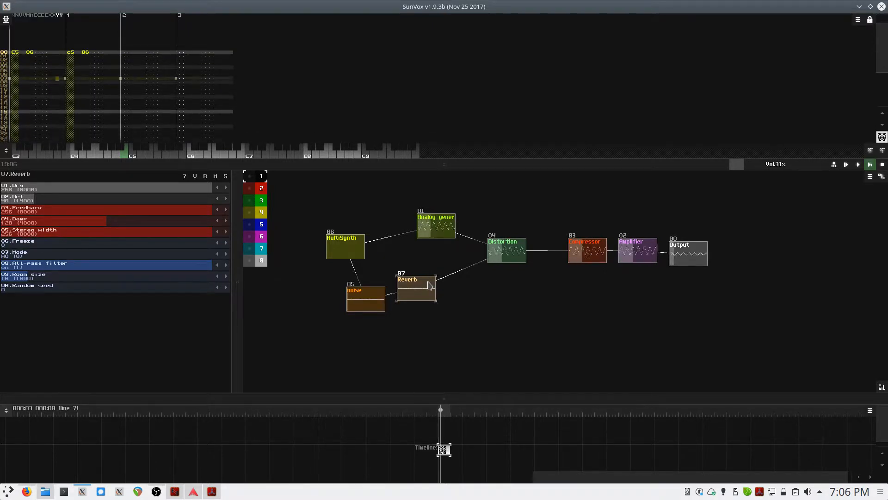
key("space")
Spread the noise and Reverb modules apart, insert a Vocal filter between them, and play the pattern
left_click_drag(420, 294, 450, 287)
left_click_drag(377, 303, 357, 306)
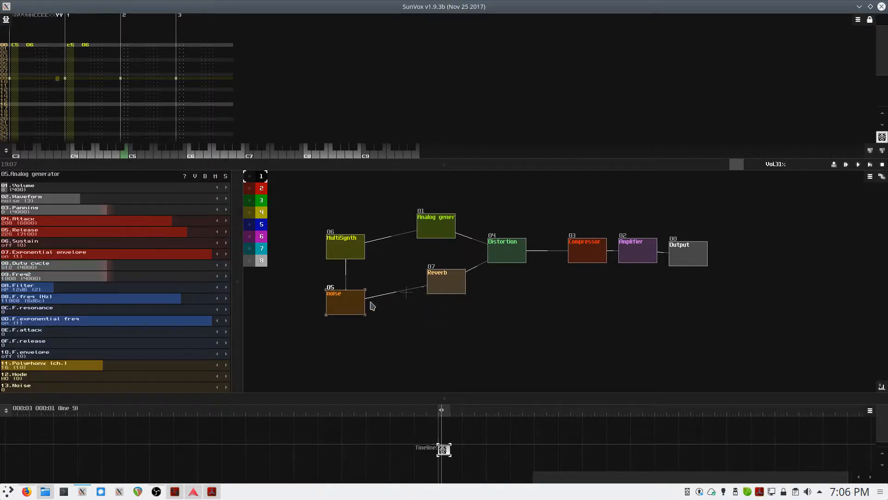
double_click(403, 294)
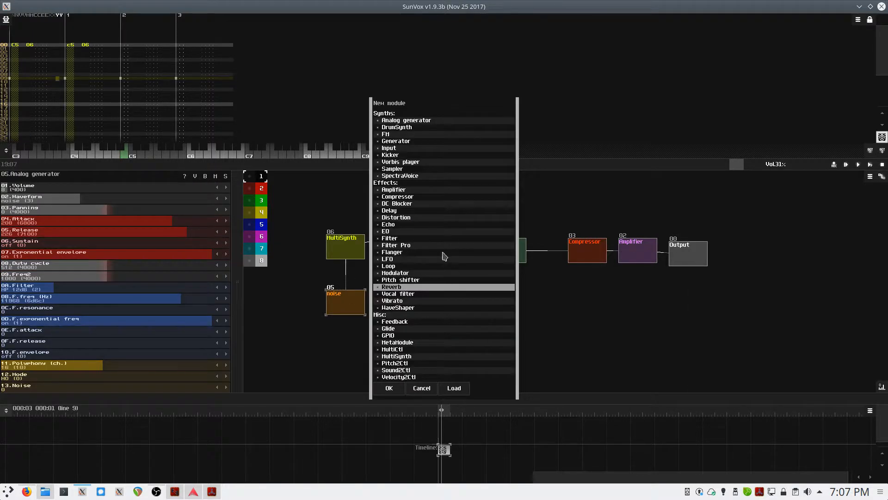
double_click(407, 295)
left_click_drag(359, 307, 409, 290)
left_click_drag(407, 290, 437, 284)
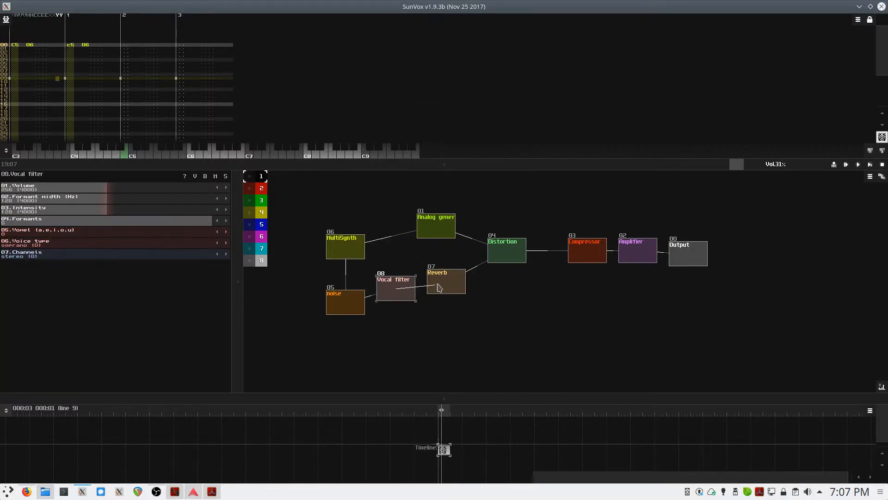
key("space")
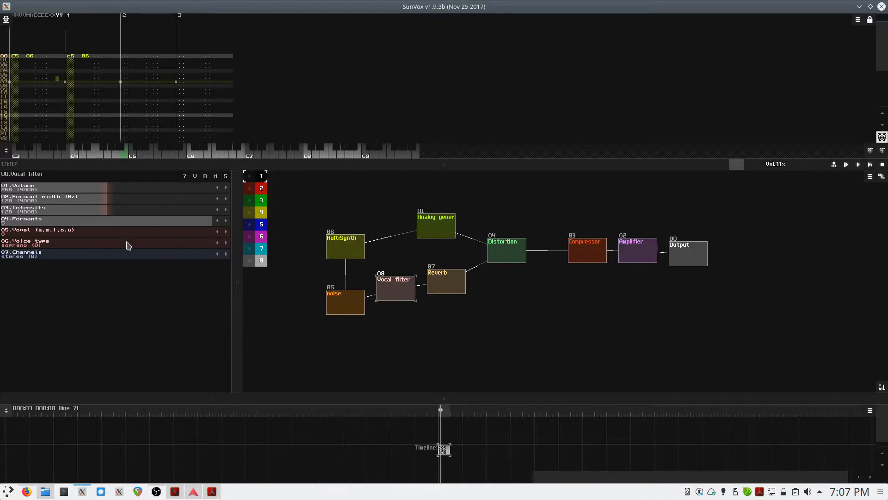
Set the Vocal filter's formant width to 133 Hz and play the pattern repeatedly
left_click_drag(79, 202, 99, 209)
key("space")
key("space")
key("space")
key("space")
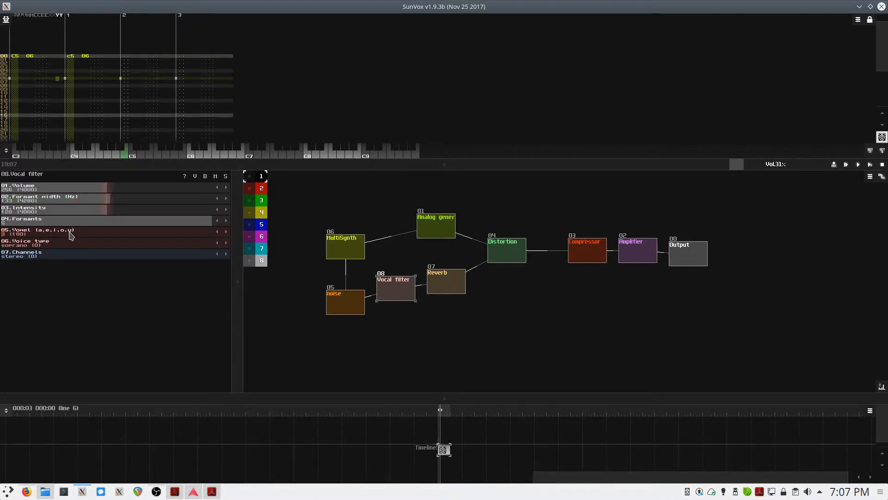
Try the Vocal filter's vowel at 191 during playback and browse the voice types, returning to soprano
left_click_drag(70, 235, 172, 234)
key("space")
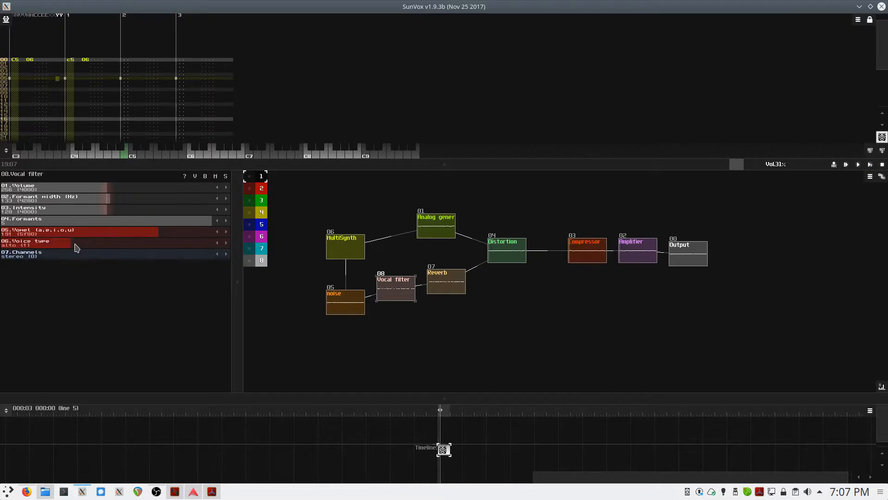
scroll(76, 248, "up", 2)
scroll(77, 248, "down", 3)
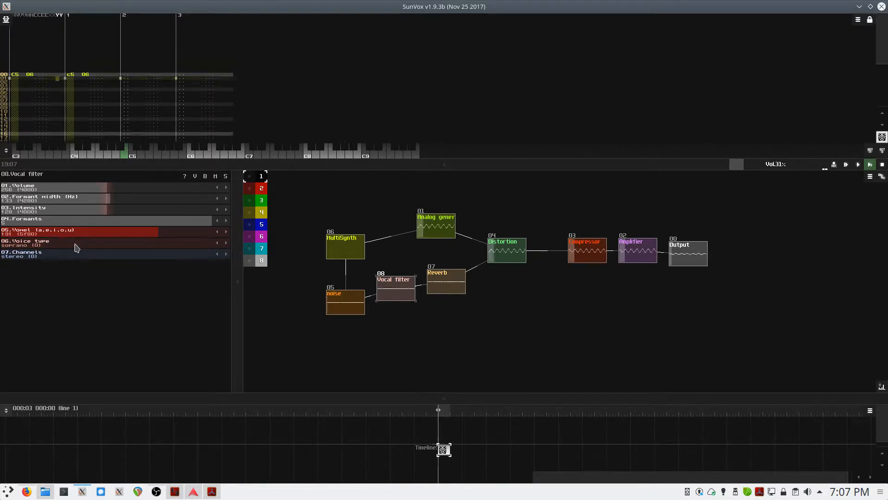
Set the Vocal filter's vowel to 69 and its formants to 4 while the pattern plays
left_click_drag(108, 234, 41, 235)
left_click_drag(64, 235, 24, 225)
left_click_drag(134, 233, 48, 236)
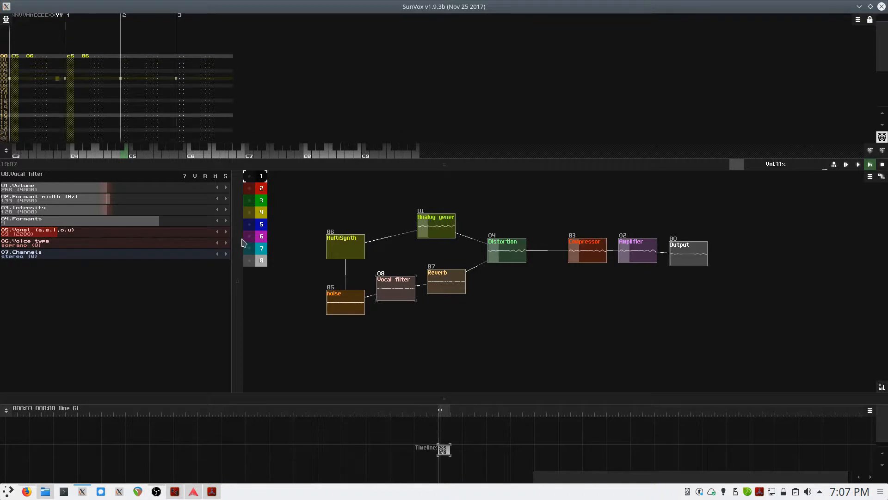
Line up the noise, Vocal filter and Reverb modules in a row below the MultiSynth
left_click_drag(343, 305, 293, 311)
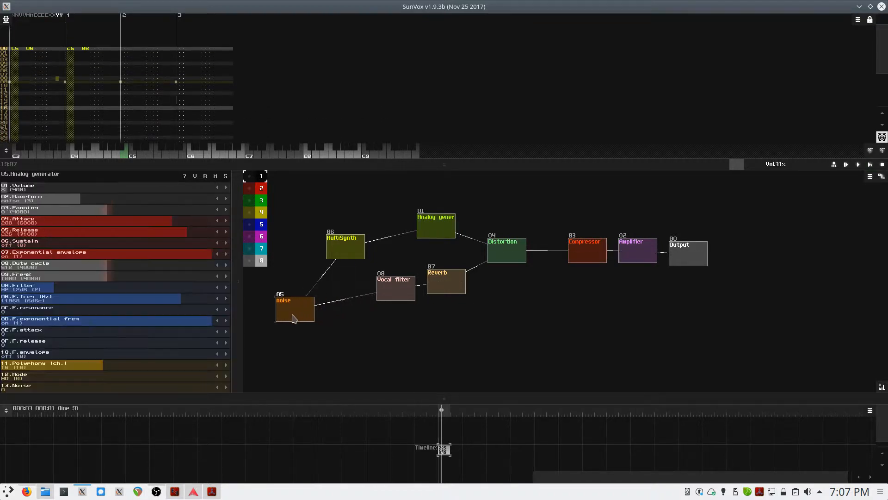
left_click_drag(383, 292, 332, 313)
left_click_drag(453, 282, 402, 303)
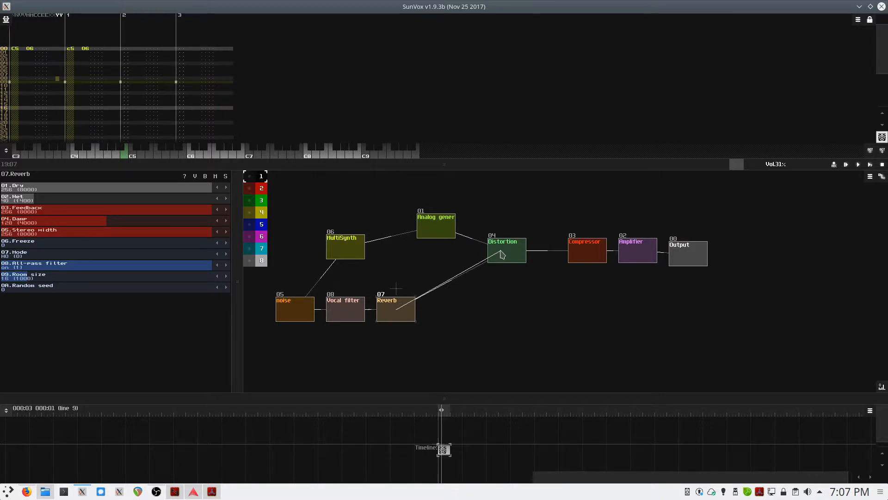
double_click(446, 302)
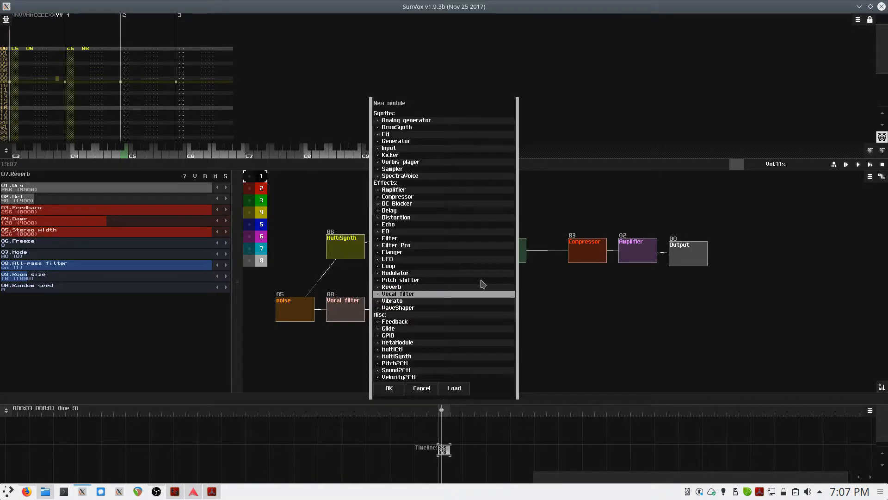
left_click(421, 389)
Raise the noise module's volume to 48, playing the pattern to check the balance
left_click(310, 313)
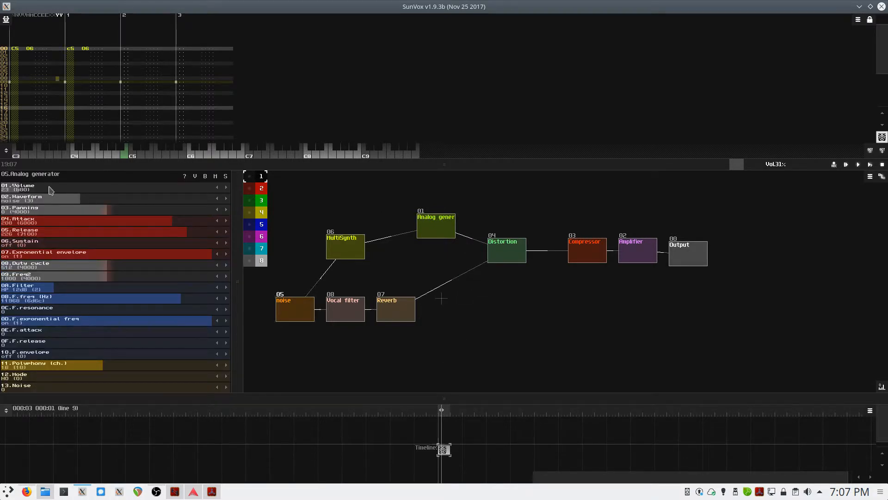
key("space")
key("space")
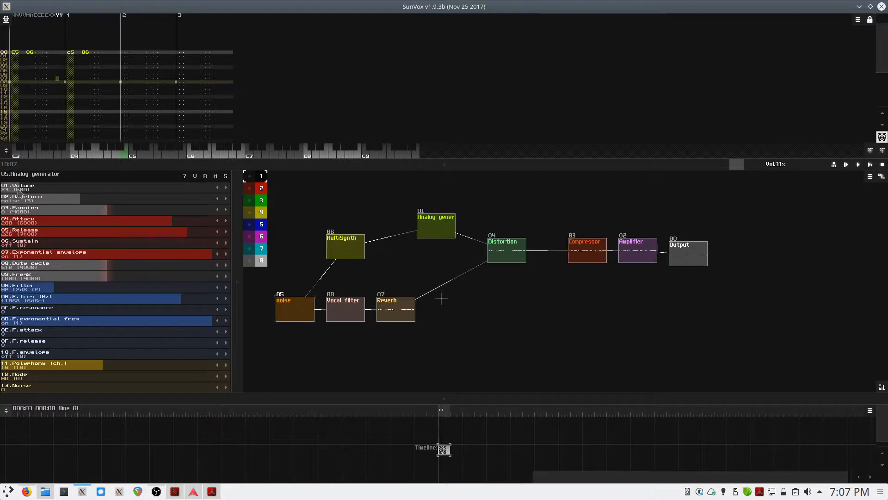
left_click_drag(26, 191, 50, 194)
key("space")
key("space")
key("space")
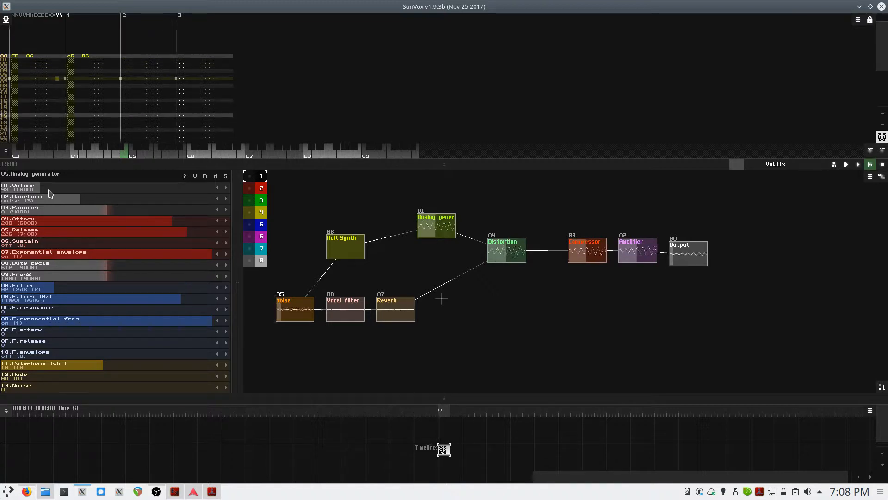
key("space")
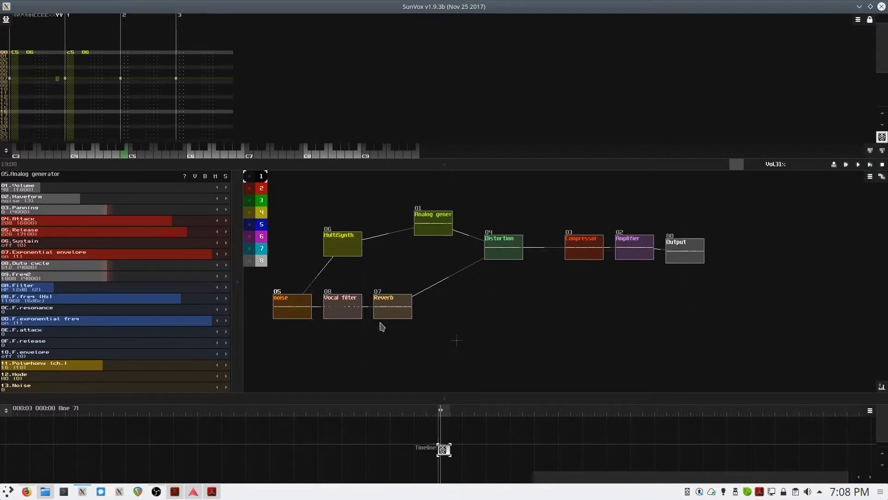
Move the MultiSynth left and the noise, Vocal filter and Reverb modules right into a compact lower chain, checking playback briefly
left_click_drag(398, 304, 490, 299)
left_click_drag(358, 302, 408, 298)
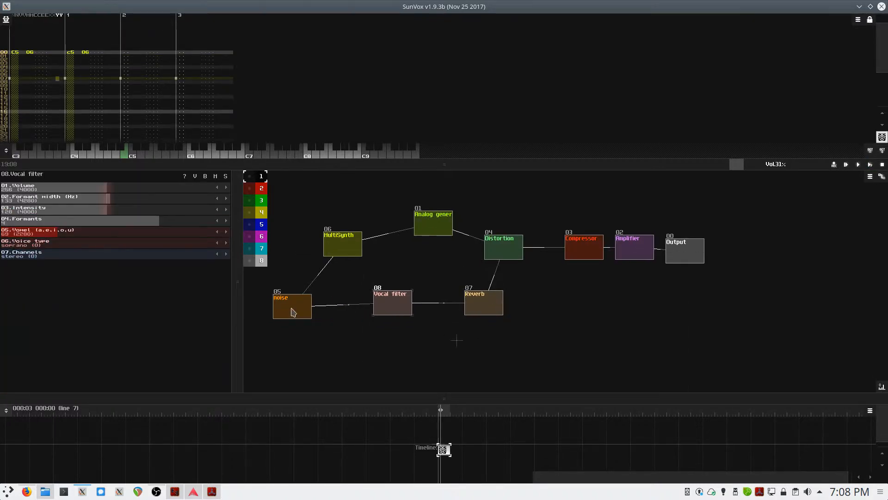
left_click_drag(293, 312, 351, 310)
left_click_drag(345, 254, 284, 271)
left_click_drag(342, 303, 352, 296)
mouse_move(385, 305)
left_mouse_down()
mouse_move(426, 298)
mouse_move(383, 299)
mouse_move(393, 298)
left_mouse_up()
key("Return")
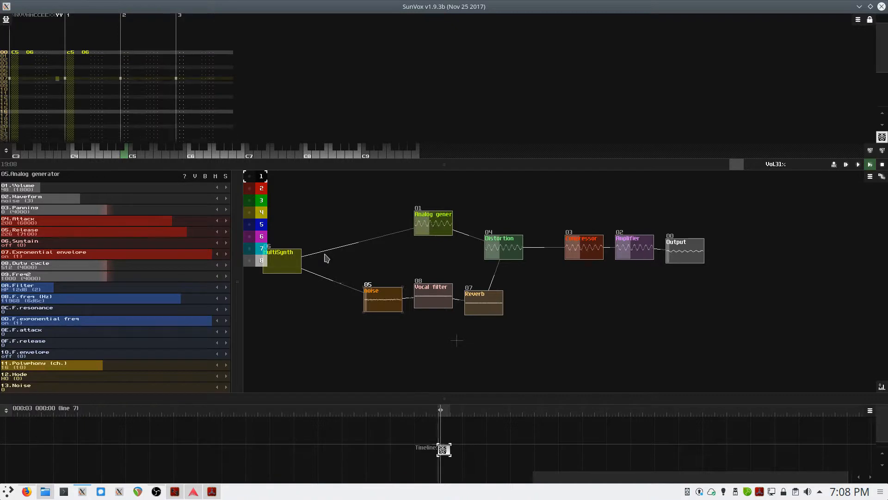
key("space")
Save the project over boss2_entry_07.sunvox and export it as a 16-bit, one-file WAV named boss2_entry_07.wav
key("ctrl+s")
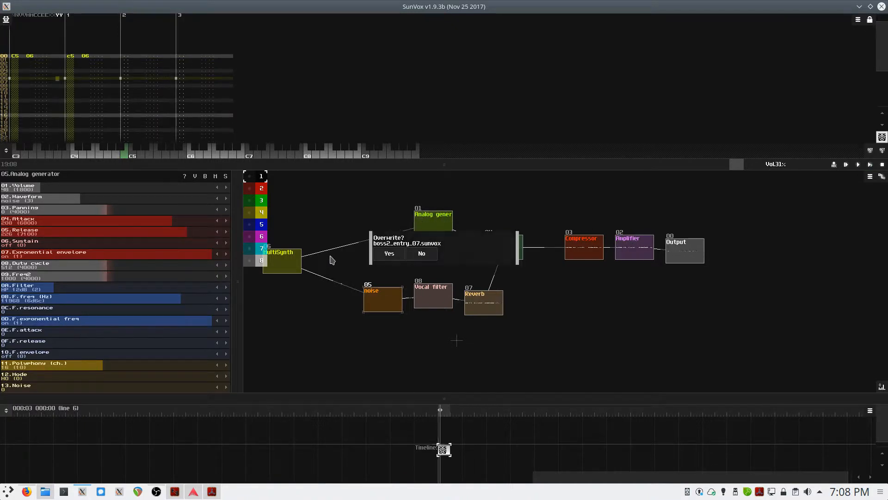
left_click(391, 254)
left_click(7, 20)
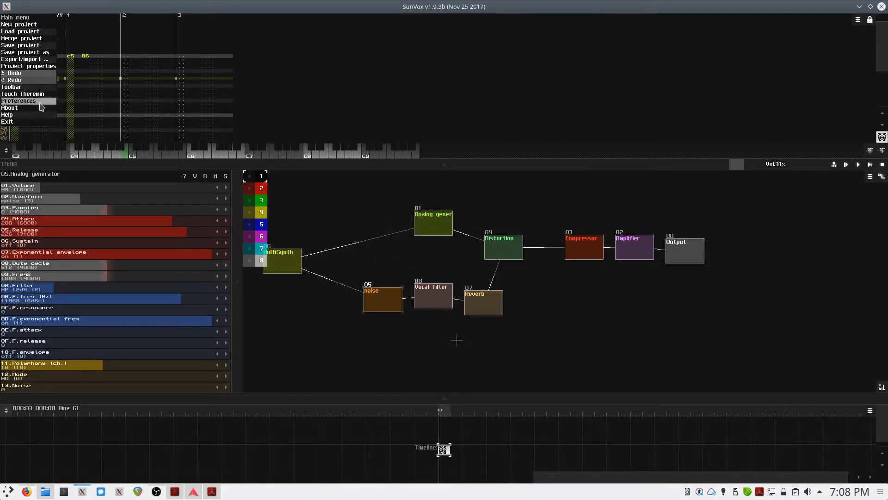
left_click(37, 59)
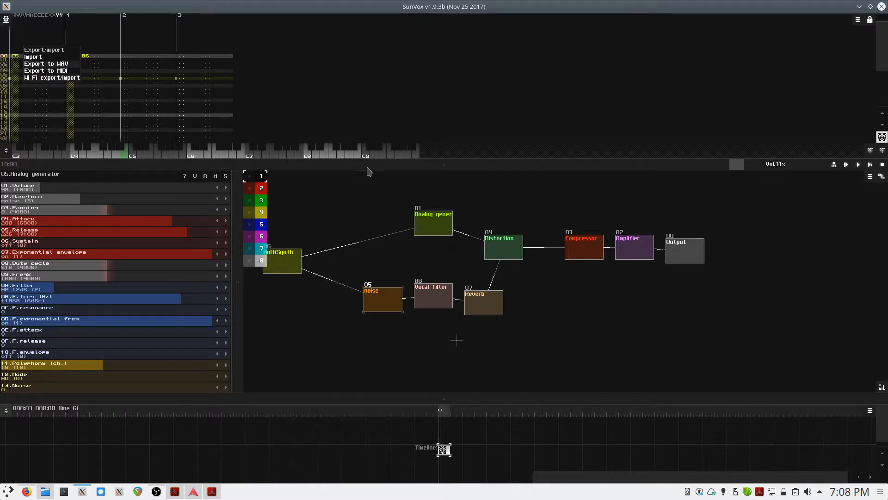
left_click(50, 64)
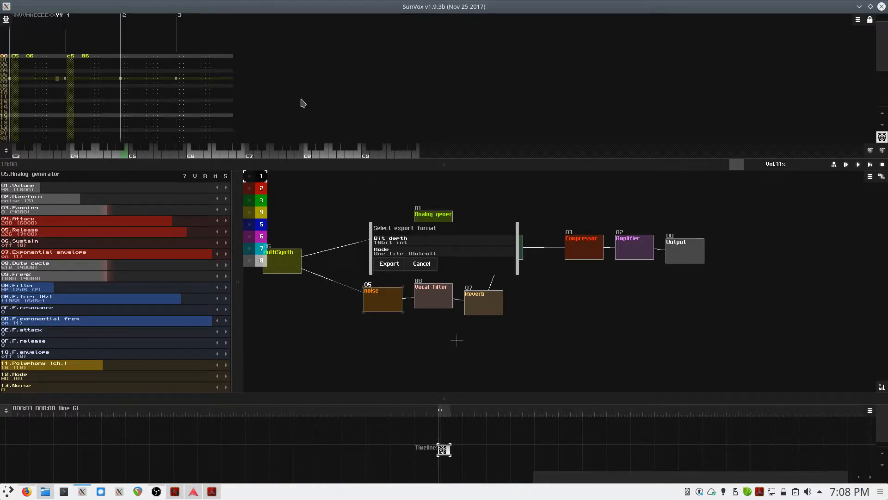
left_click(390, 265)
left_click(426, 182)
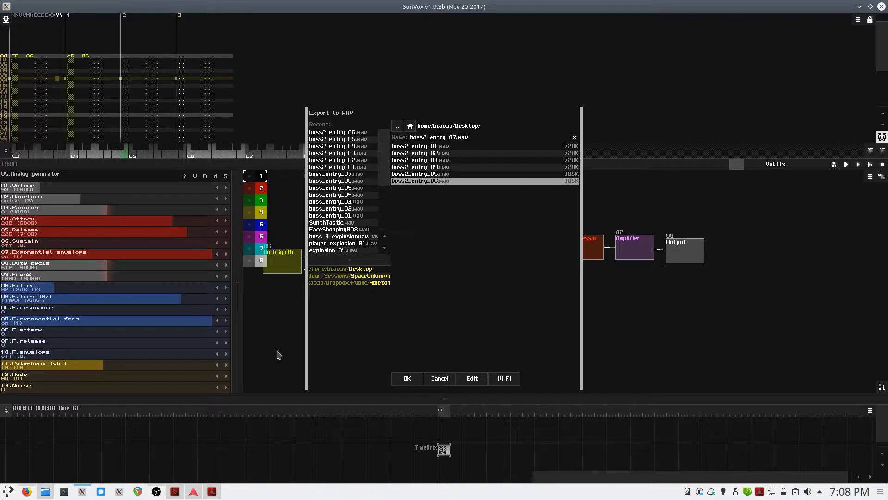
left_click(399, 386)
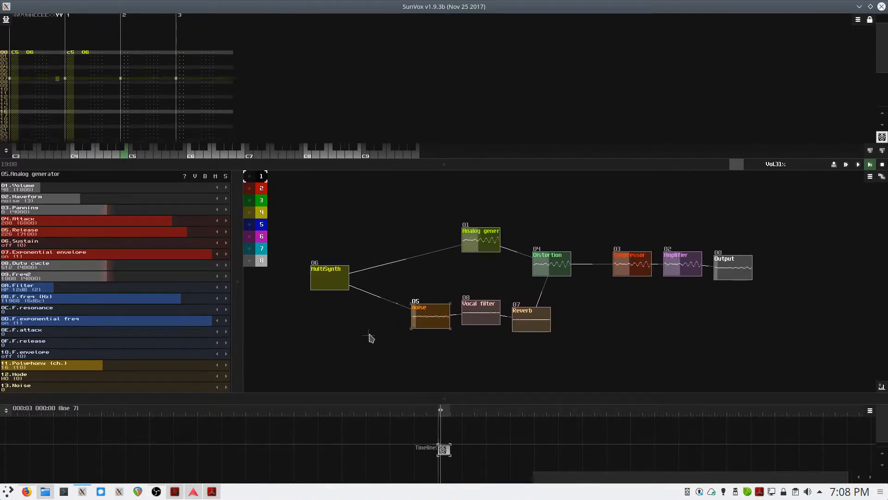
Audition the pattern, then align the noise, Vocal filter and Reverb row and spread Distortion, Compressor, Amplifier and Output into a straight row beyond it
key("space")
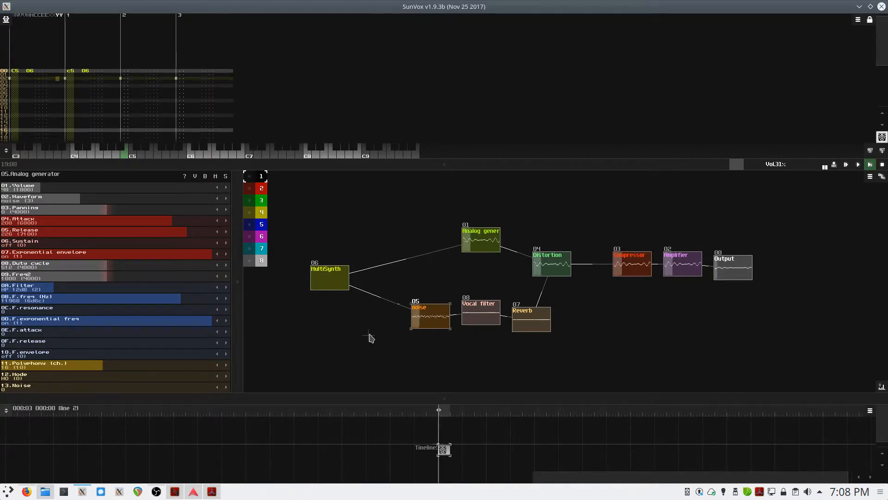
key("space")
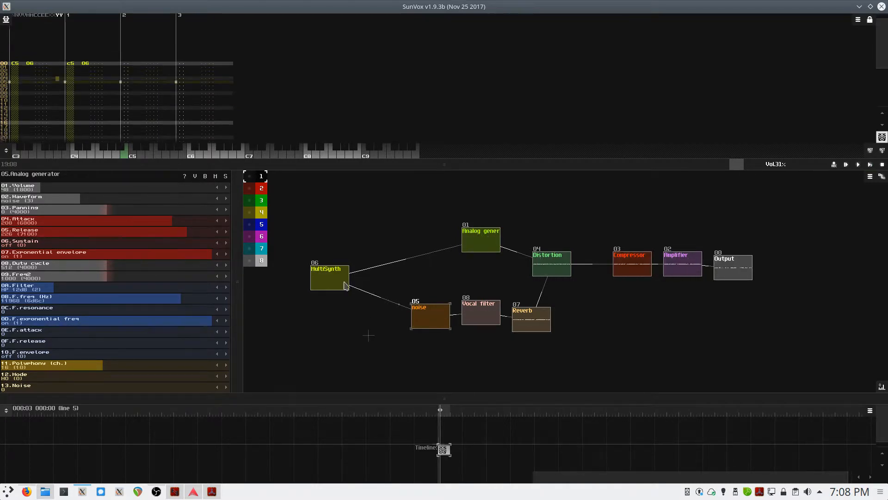
left_click_drag(345, 285, 314, 290)
left_click_drag(447, 322, 478, 296)
left_click_drag(525, 322, 576, 279)
left_click_drag(736, 273, 786, 277)
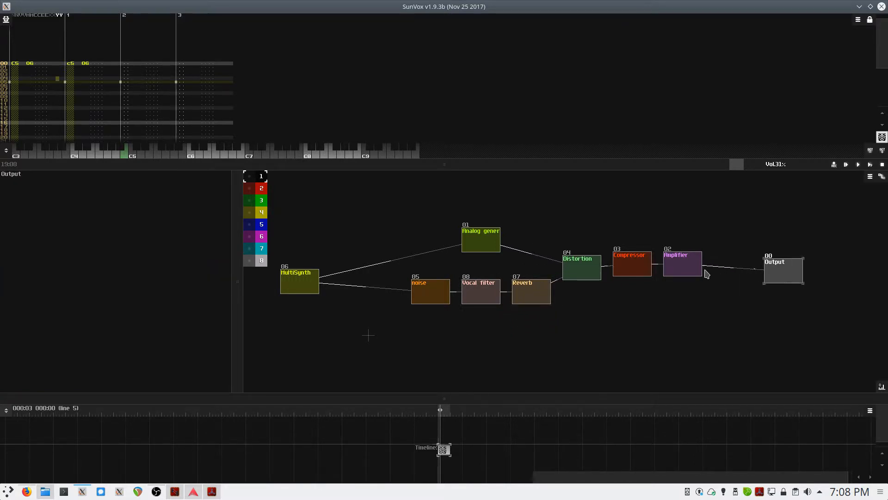
left_click_drag(695, 273, 735, 281)
left_click_drag(630, 267, 671, 269)
left_click_drag(578, 275, 620, 282)
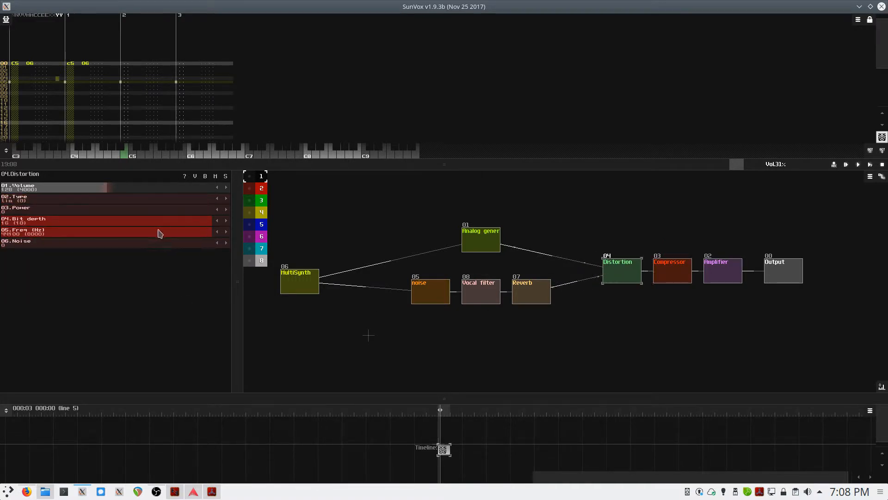
Lower the Distortion module's frequency to 13962 Hz, auditioning the pattern
left_click_drag(198, 236, 129, 238)
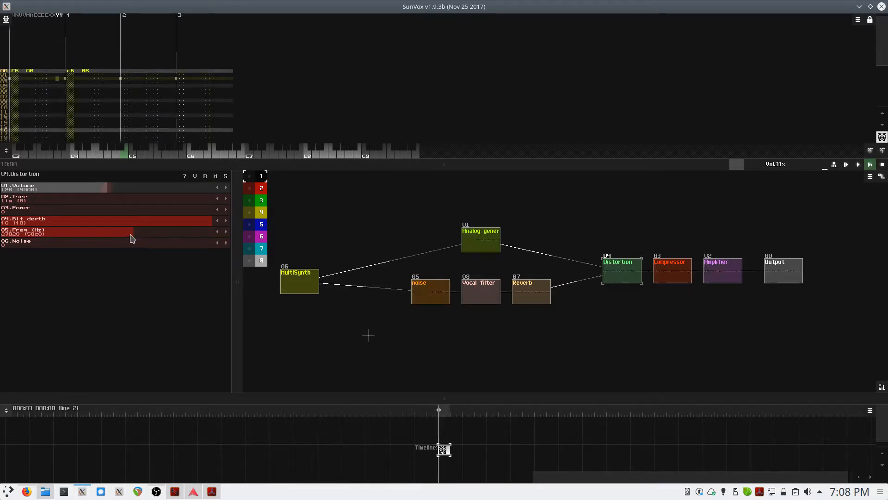
left_click_drag(129, 239, 68, 234)
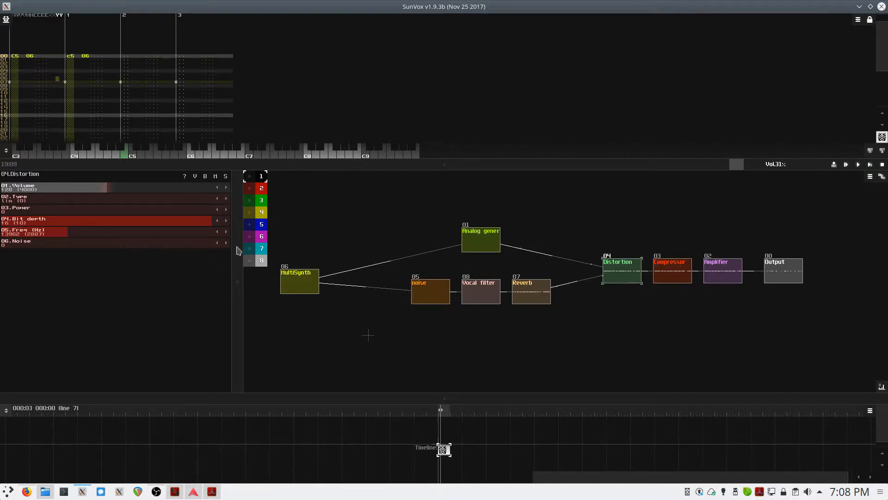
Lower the Compressor module's threshold to 116 while the pattern plays
left_click(670, 278)
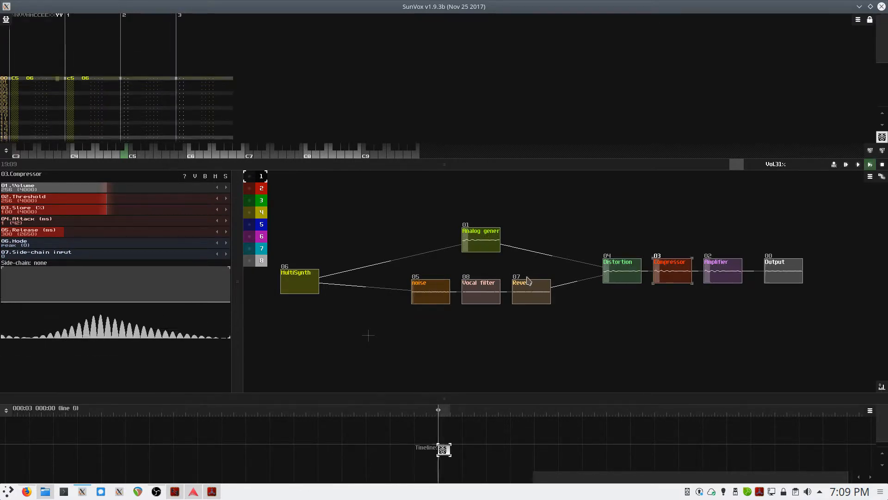
left_click_drag(83, 203, 52, 207)
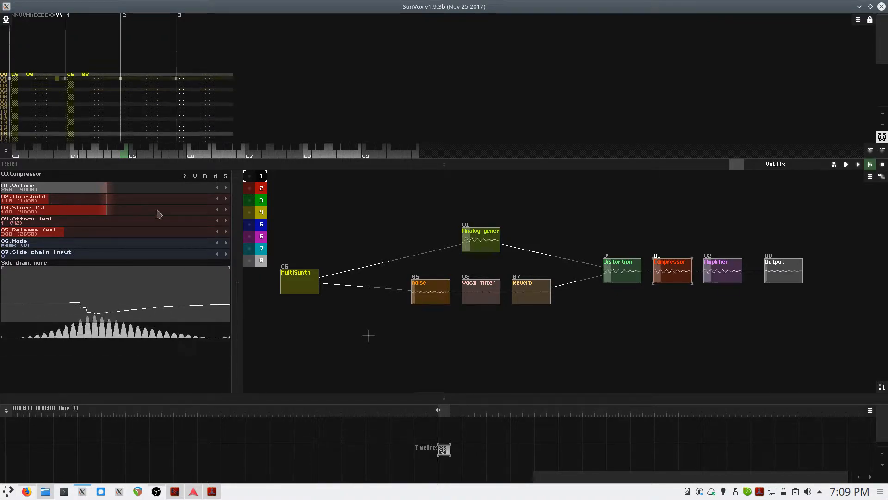
Lower the Compressor's threshold to 77 while auditioning the pattern
left_click_drag(52, 200, 46, 200)
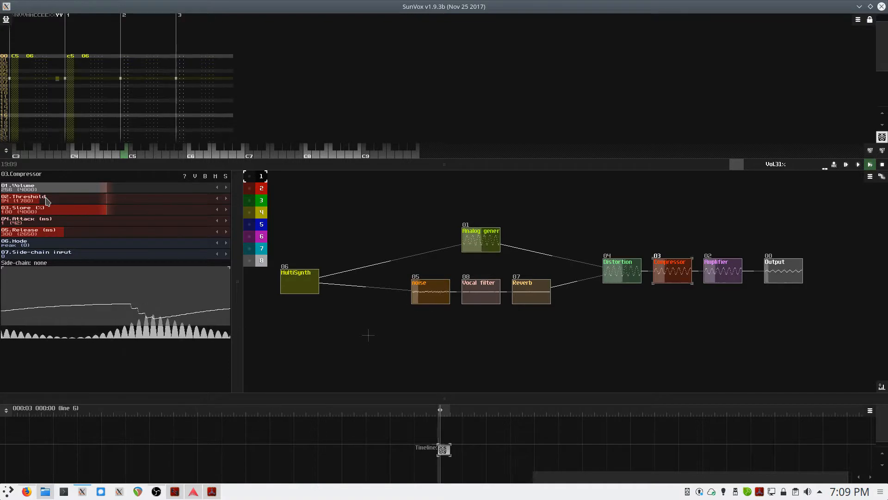
left_click_drag(47, 200, 33, 204)
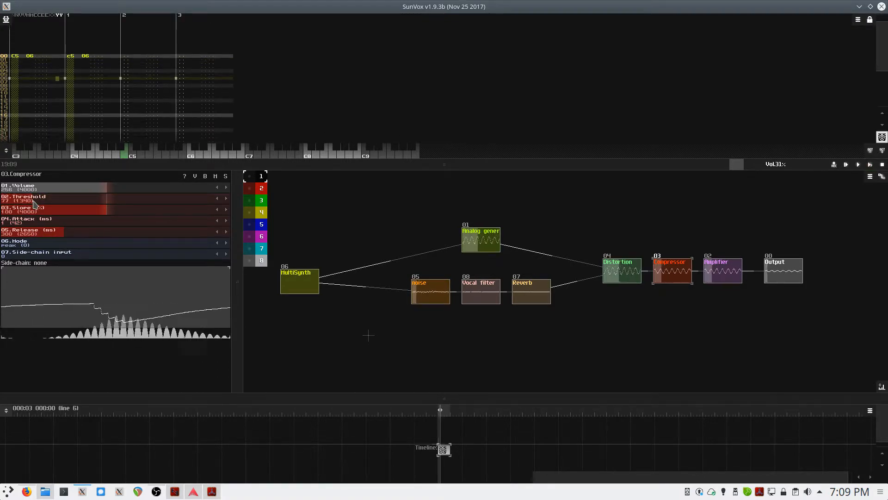
key("space")
Add a SpectraVoice module below the noise chain, wire it from MultiSynth into Distortion, and audition it
left_click(327, 333)
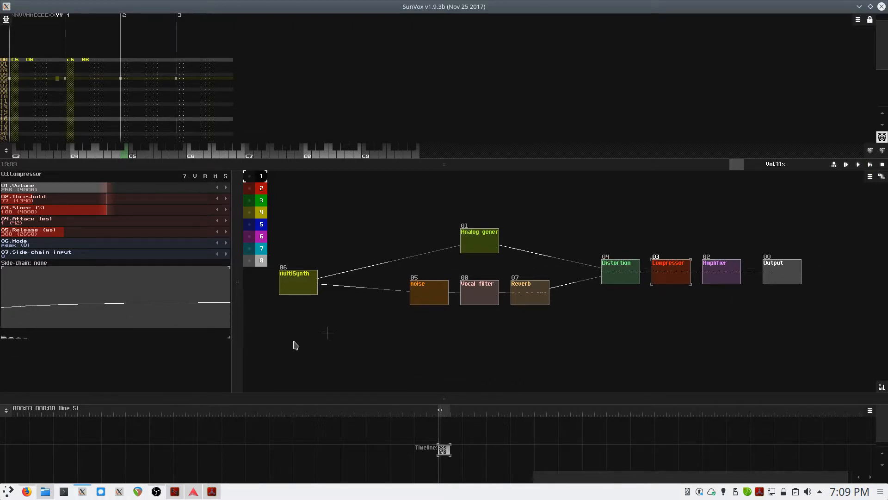
double_click(375, 349)
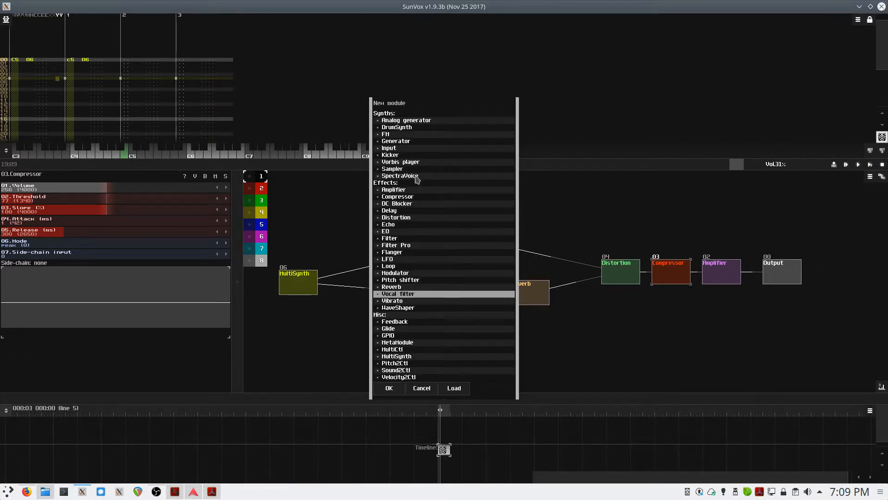
double_click(415, 177)
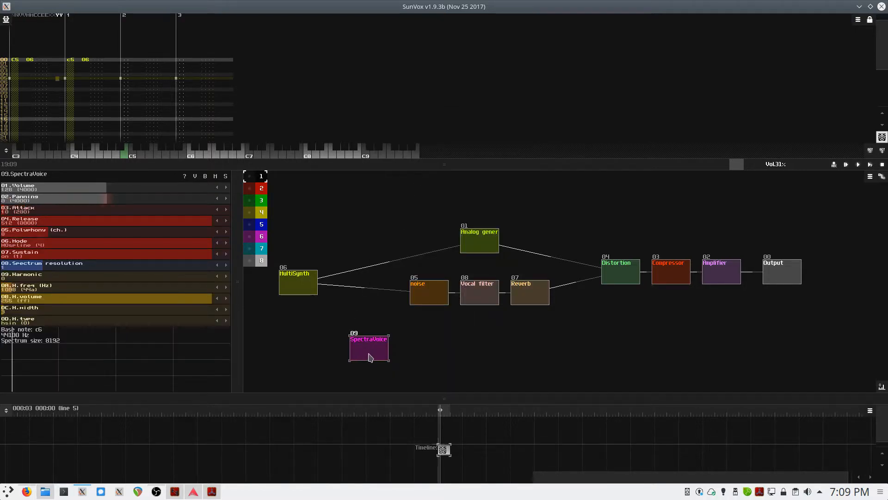
left_click_drag(370, 357, 420, 350)
mouse_move(296, 284)
left_mouse_down()
mouse_move(415, 352)
mouse_move(489, 365)
left_mouse_up()
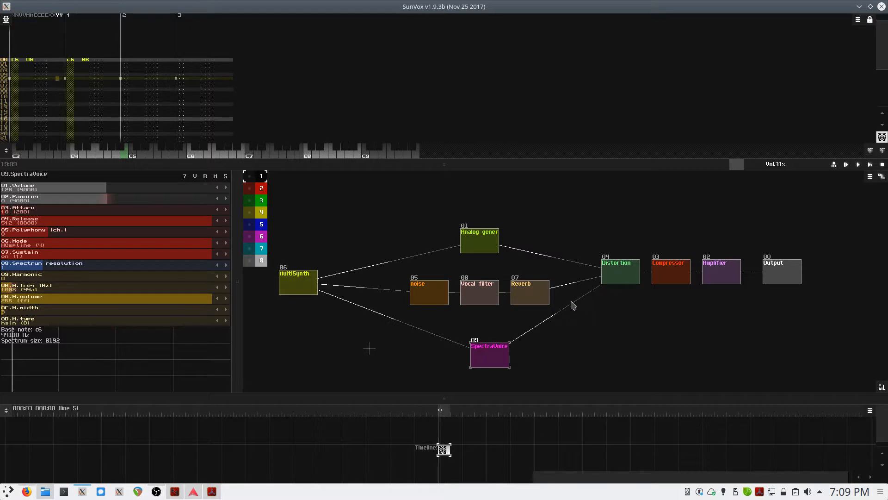
key("space")
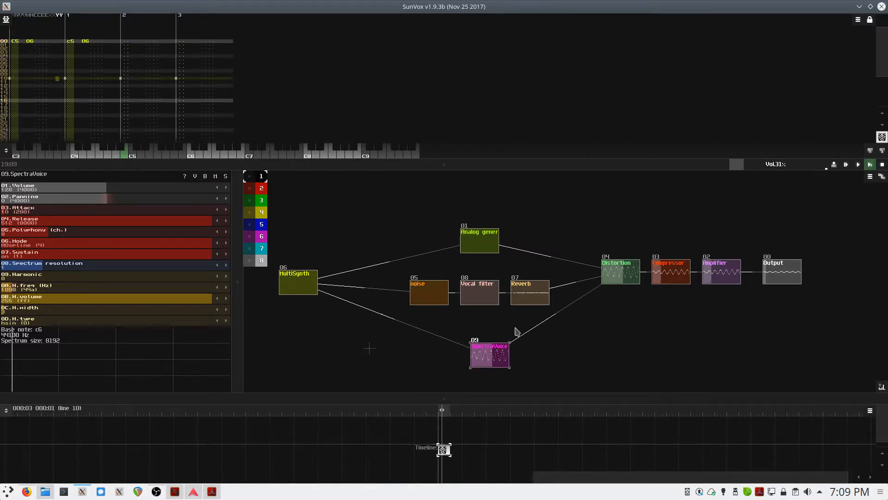
key("space")
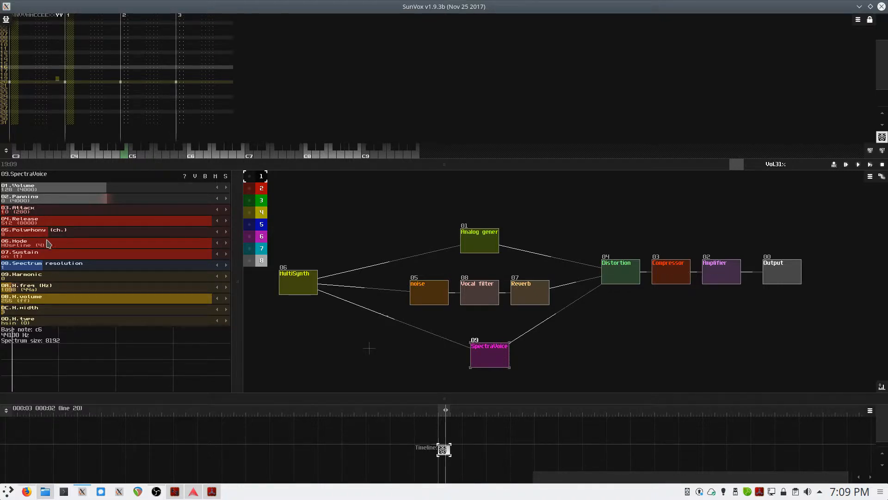
Turn off the SpectraVoice's sustain and shorten its release to 152
left_click(51, 256)
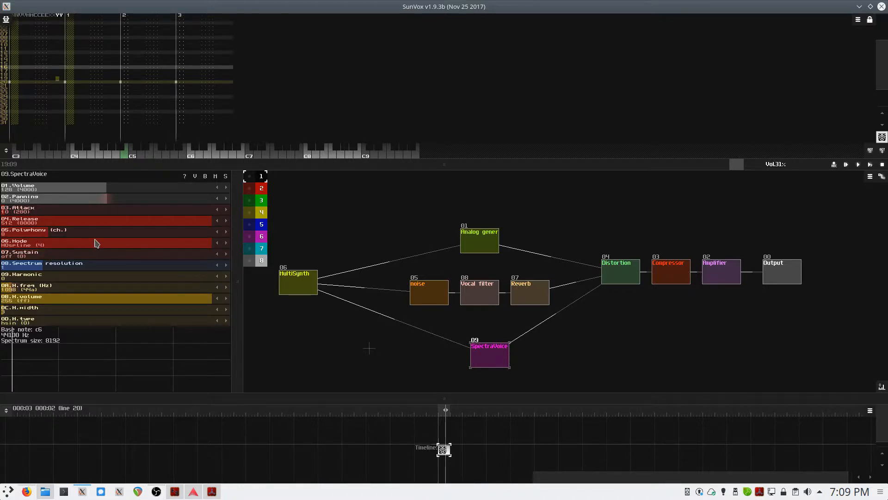
left_click_drag(151, 224, 36, 228)
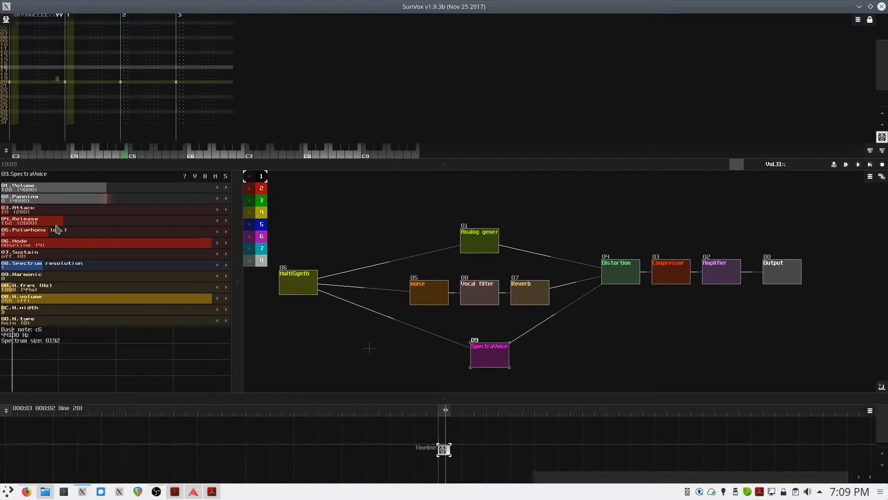
key("space")
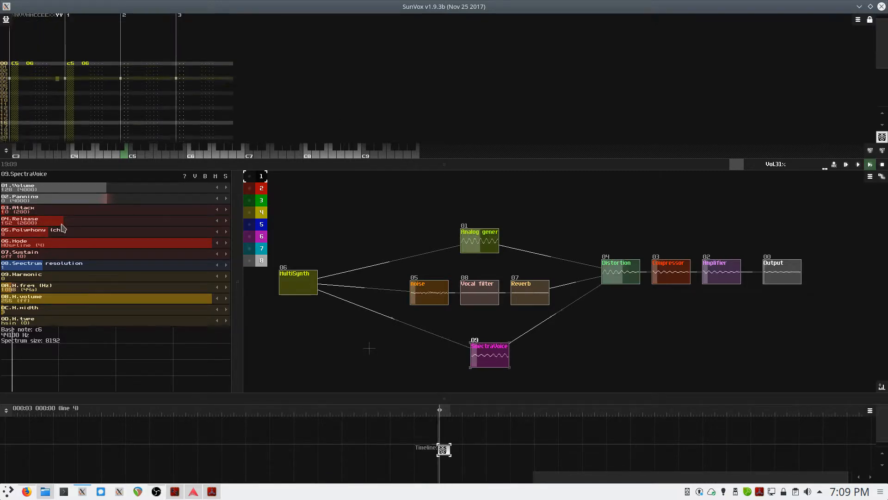
Set the SpectraVoice's harmonic 0 to frequency 8968 Hz, width 62 and type overtones2
left_click_drag(78, 288, 308, 303)
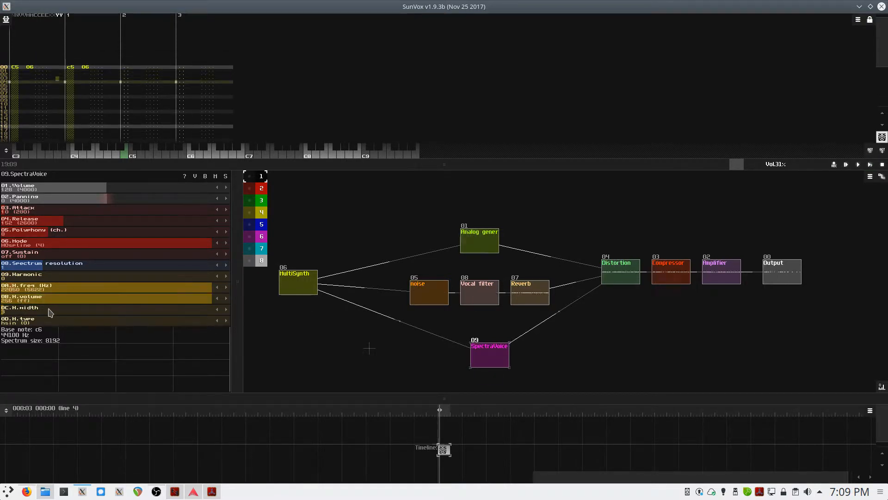
mouse_move(51, 313)
left_mouse_down()
mouse_move(162, 314)
mouse_move(48, 313)
left_mouse_up()
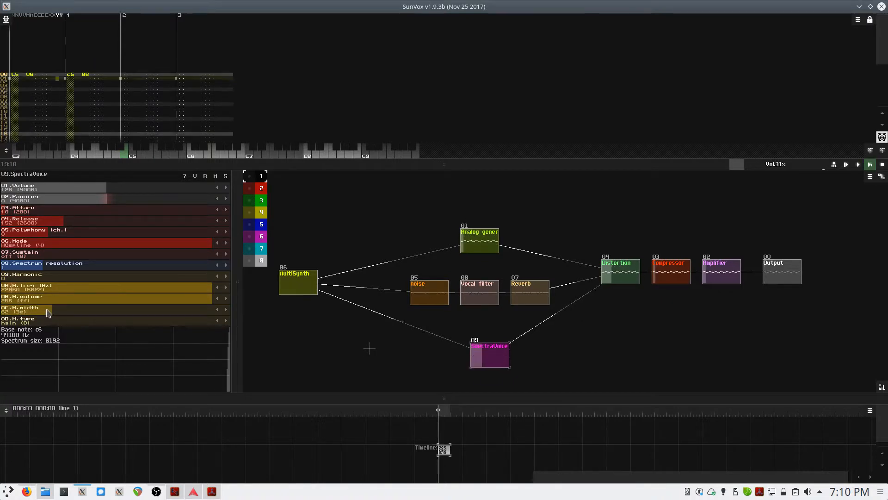
left_click_drag(187, 292, 62, 291)
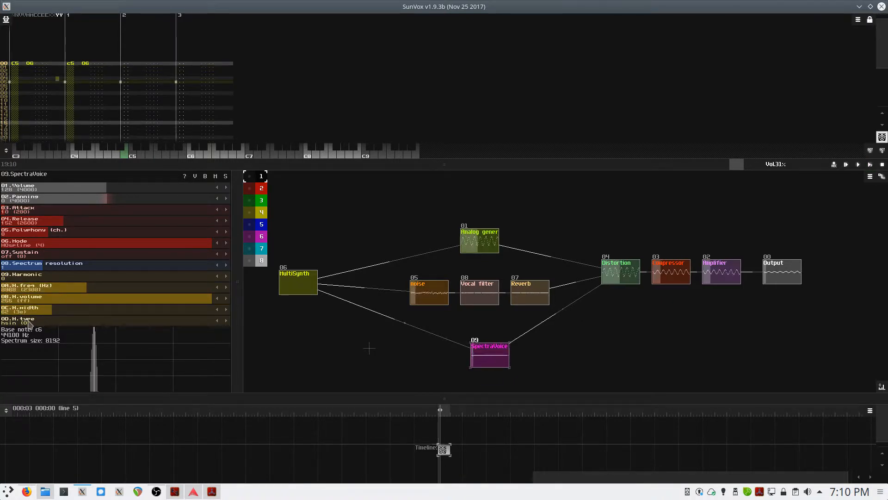
left_click_drag(29, 324, 175, 323)
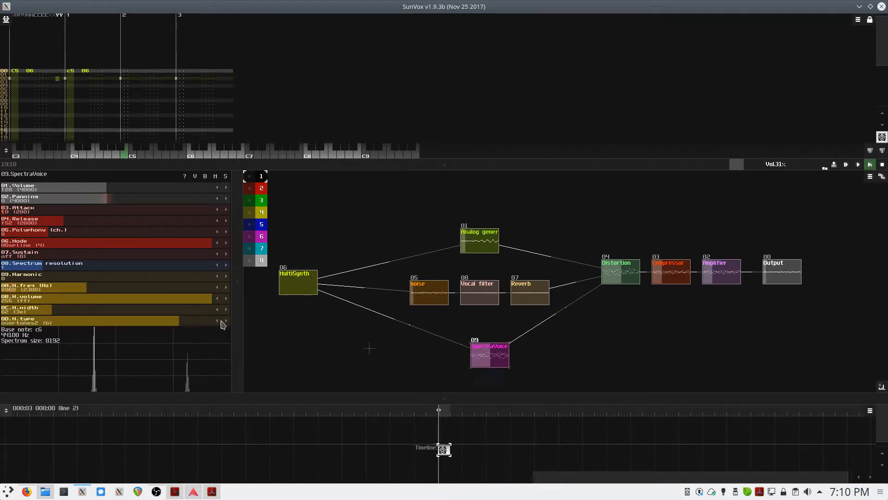
left_click_drag(498, 357, 482, 366)
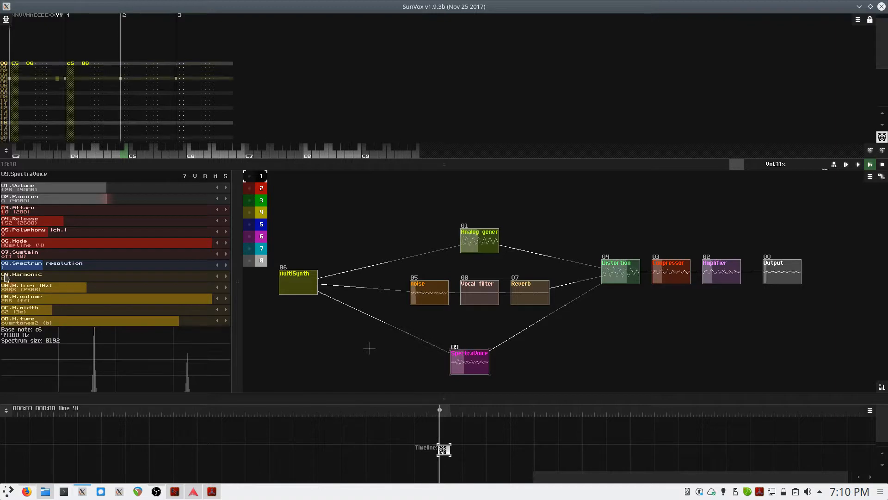
Raise the SpectraVoice's spectrum resolution to 5 and select harmonic 3
left_click_drag(5, 277, 224, 290)
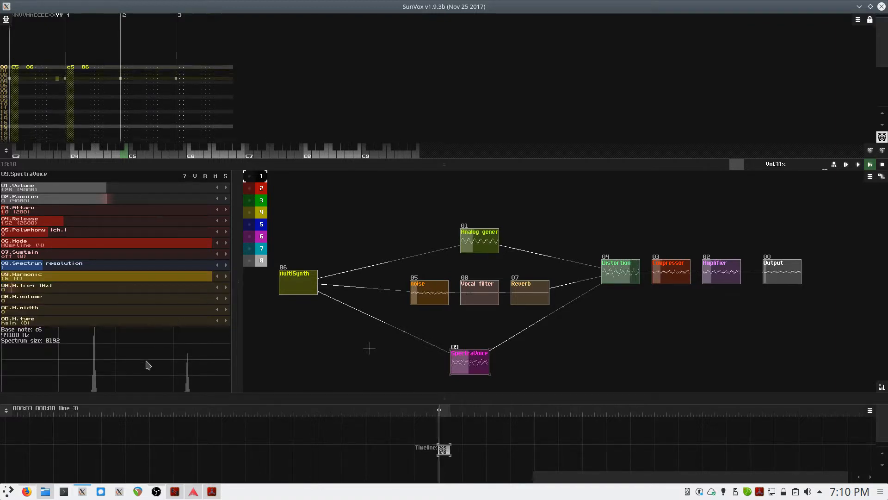
left_click_drag(159, 276, 224, 277)
left_click_drag(95, 279, 196, 278)
left_click_drag(92, 274, 256, 280)
left_click_drag(191, 279, 38, 273)
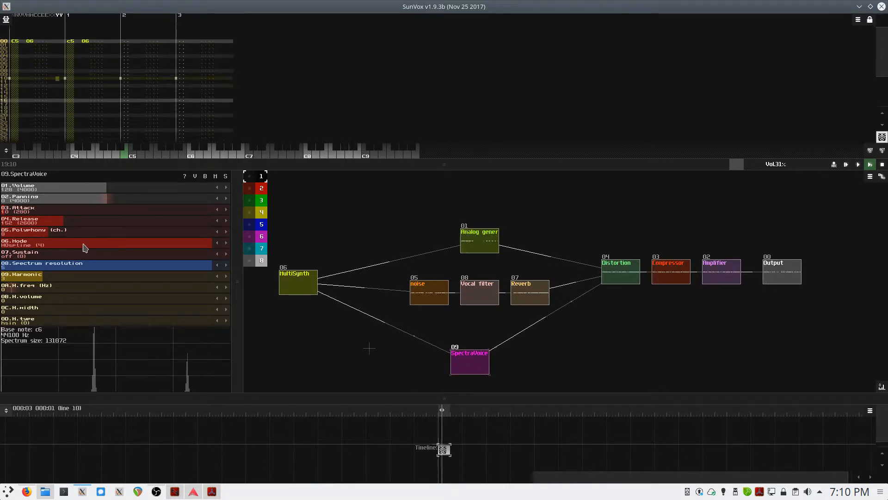
Try the SpectraVoice in LQ mode and restore HQspline
scroll(84, 248, "down", 1)
scroll(85, 248, "down", 3)
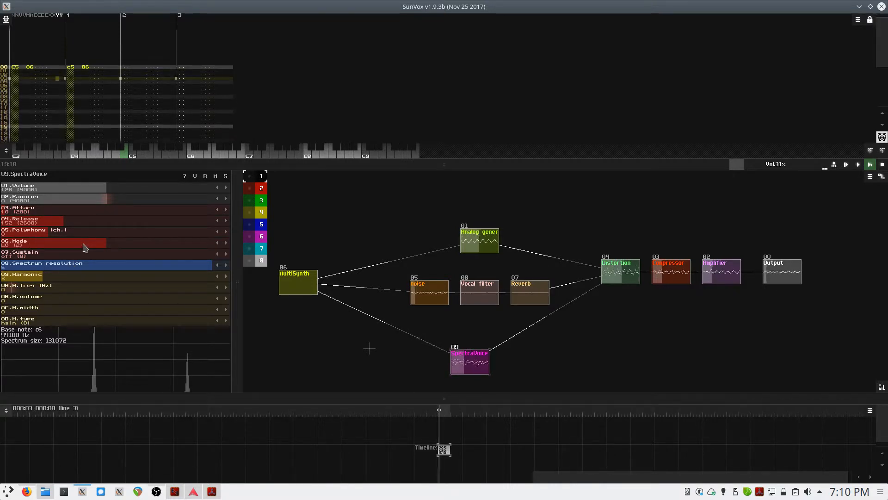
scroll(84, 248, "up", 4)
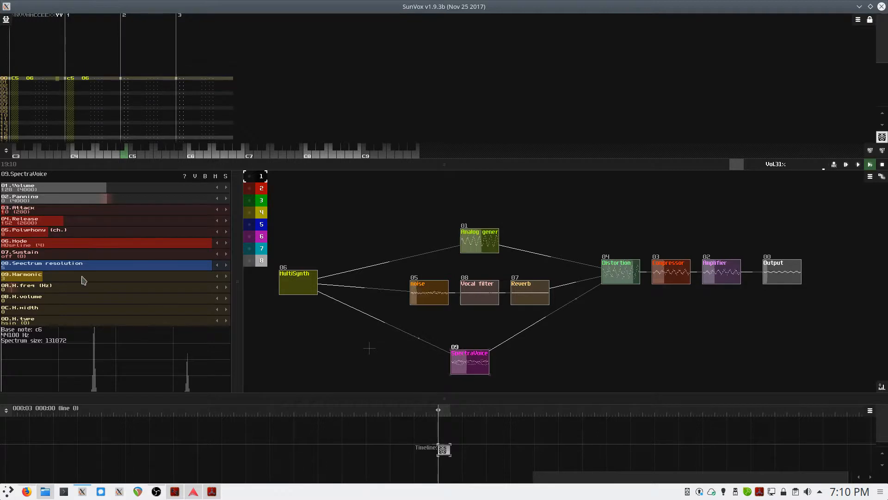
Set the SpectraVoice's harmonic 6 to frequency 15600 Hz, volume 117, width 215 and type org3
left_click_drag(39, 276, 194, 294)
left_click_drag(58, 301, 65, 328)
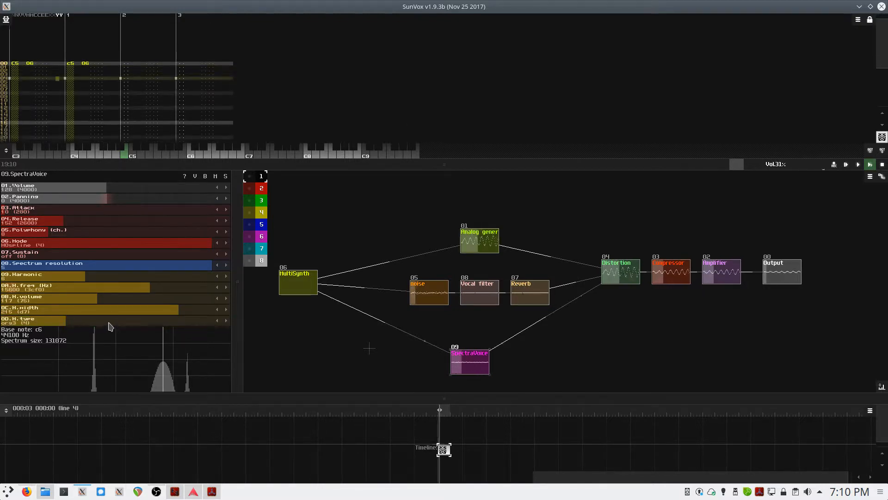
Disconnect SpectraVoice from Distortion and move it to leave room for another module in its chain
left_click_drag(481, 368, 440, 344)
left_click_drag(448, 398, 463, 396)
scroll(529, 348, "down", 4)
scroll(503, 340, "down", 3)
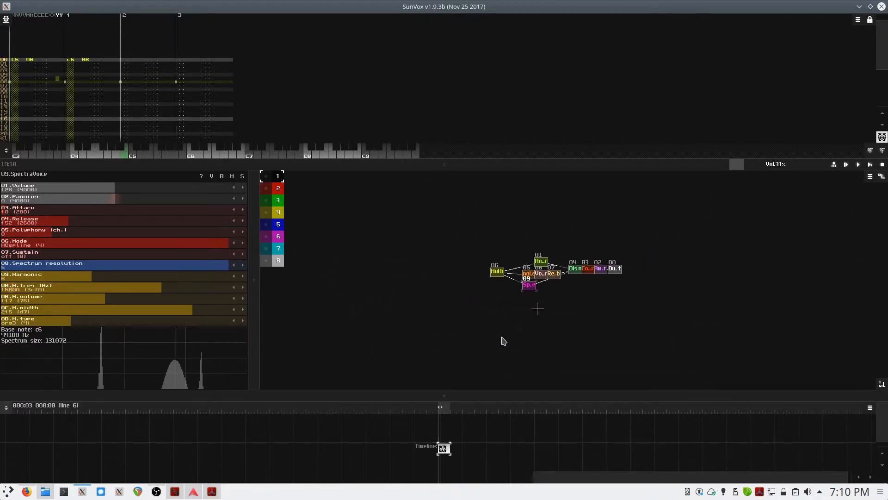
scroll(503, 341, "up", 4)
left_click_drag(455, 304, 421, 319)
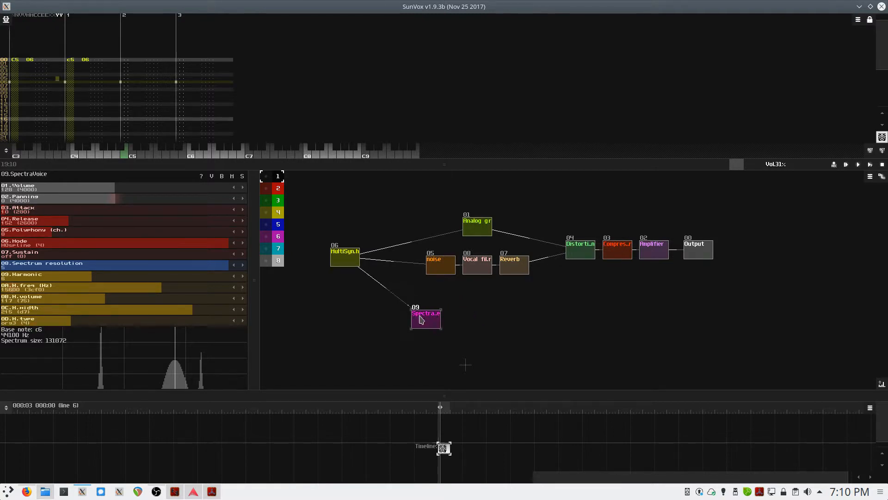
Add a WaveShaper module and wire it between SpectraVoice and Distortion
double_click(493, 325)
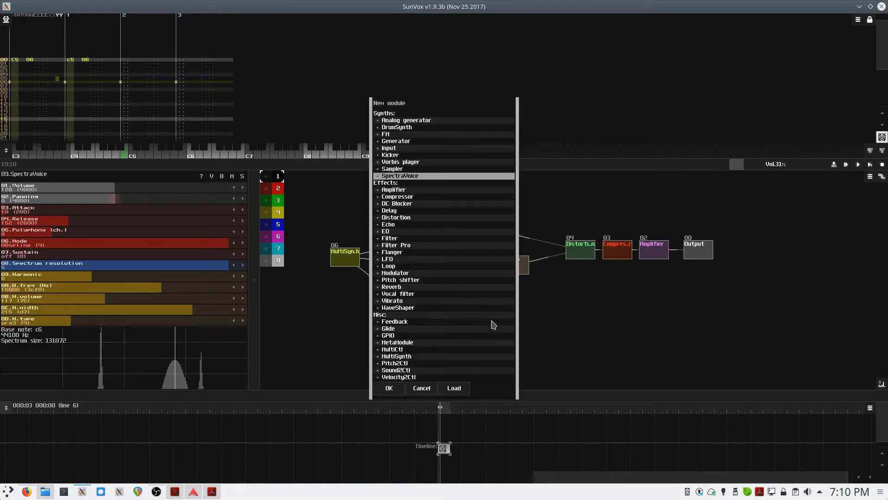
double_click(407, 308)
left_click_drag(420, 321, 579, 253)
Turn off the WaveShaper's Symmetric option and audition the pattern
key("space")
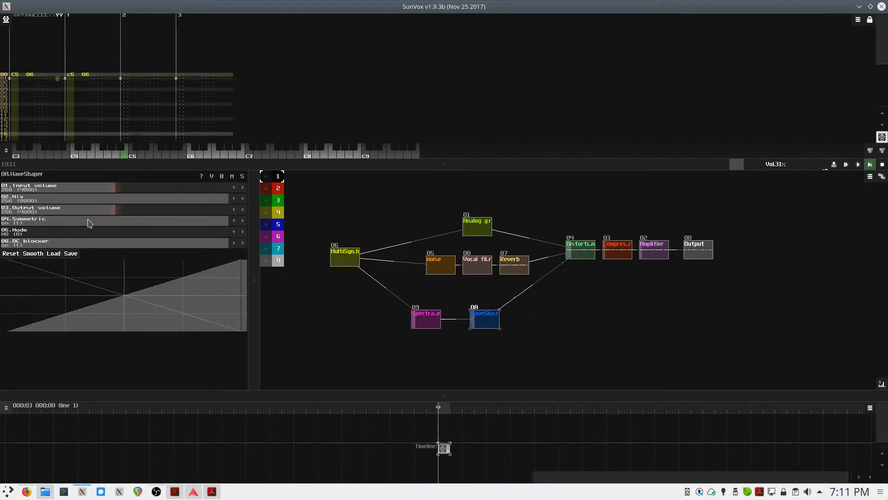
left_click(52, 224)
key("space")
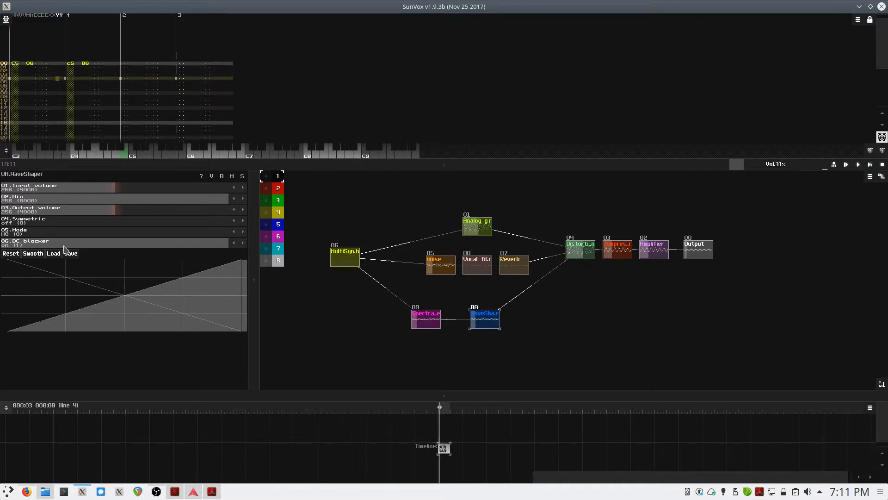
key("space")
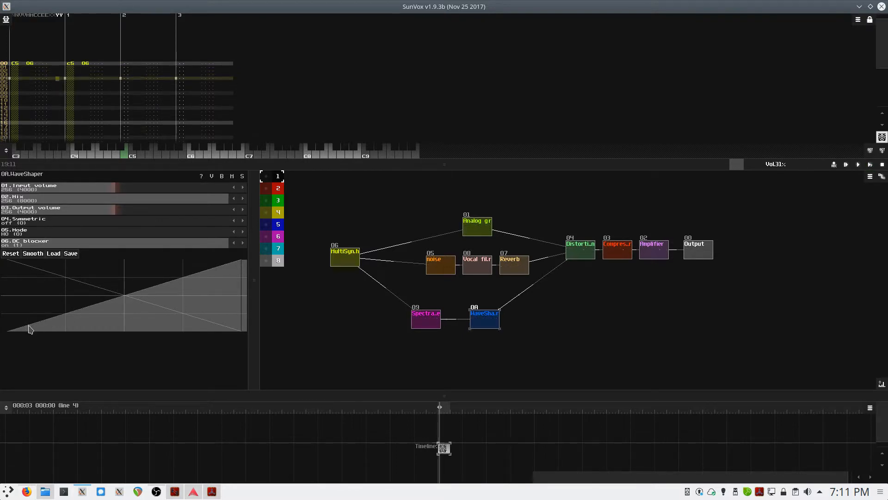
Redraw the WaveShaper's curve freehand as an uneven rising shape with several dips, and audition it with the bypass toggled
mouse_move(33, 328)
left_mouse_down()
mouse_move(91, 341)
mouse_move(221, 275)
left_mouse_up()
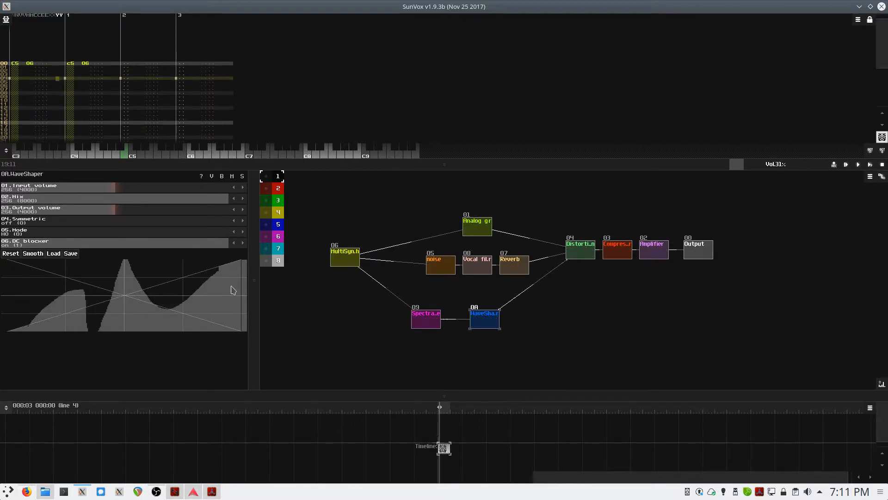
key("space")
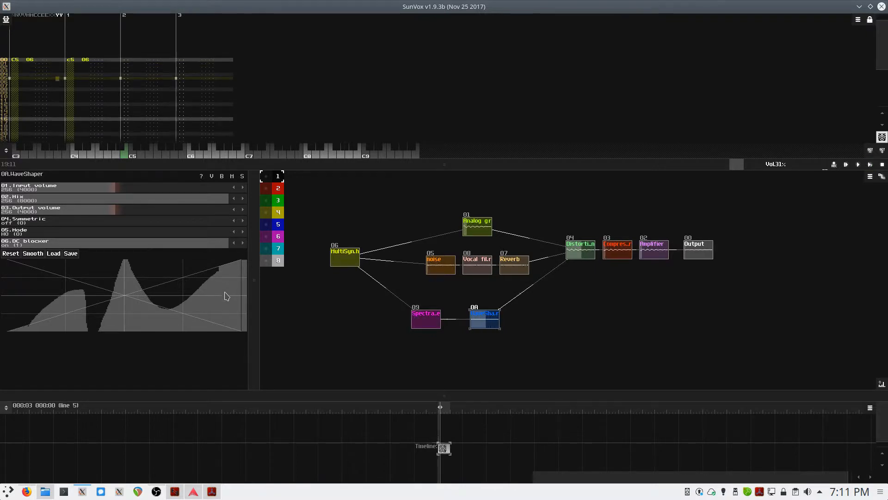
mouse_move(234, 280)
left_mouse_down()
mouse_move(162, 247)
mouse_move(5, 330)
left_mouse_up()
key("space")
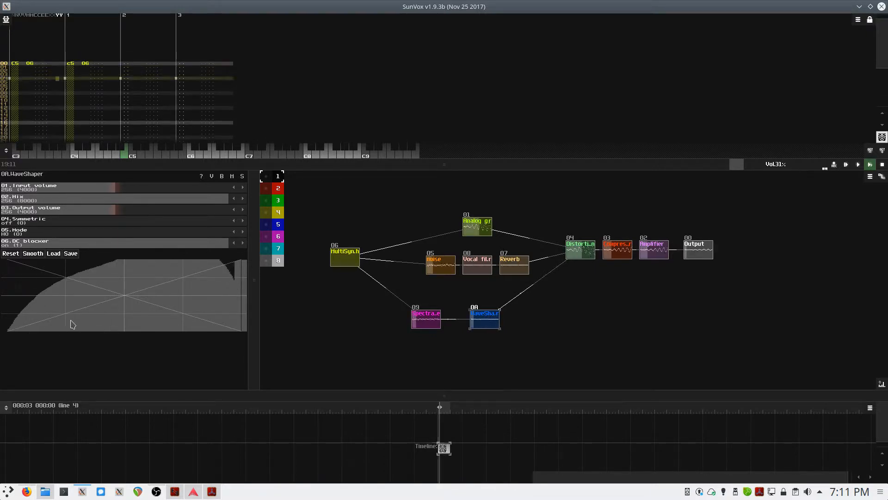
mouse_move(72, 324)
left_mouse_down()
mouse_move(111, 283)
mouse_move(149, 322)
left_mouse_up()
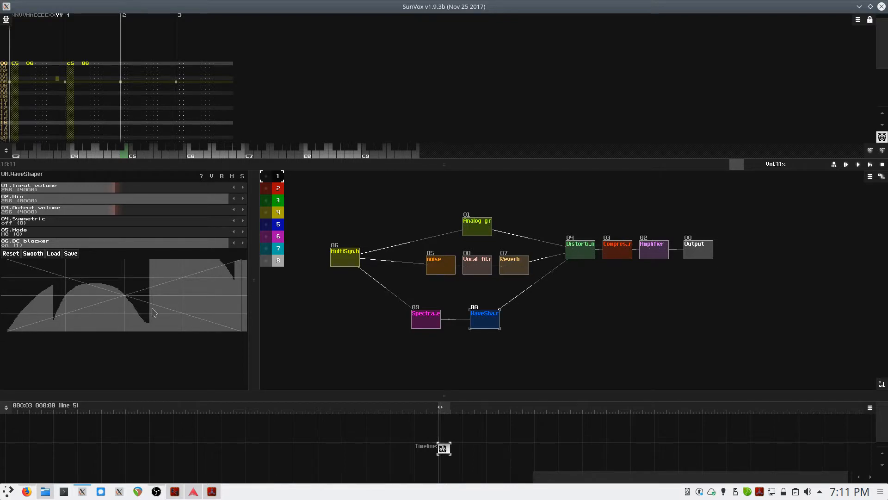
mouse_move(26, 324)
left_mouse_down()
mouse_move(126, 284)
mouse_move(240, 262)
left_mouse_up()
key("space")
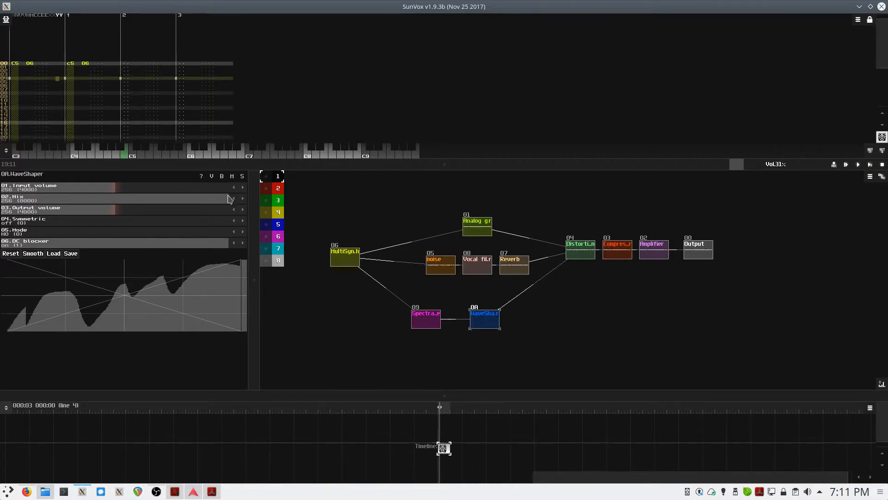
left_click(222, 176)
Lower the SpectraVoice's volume to 32 and move the module up beneath the noise generator
left_click(420, 318)
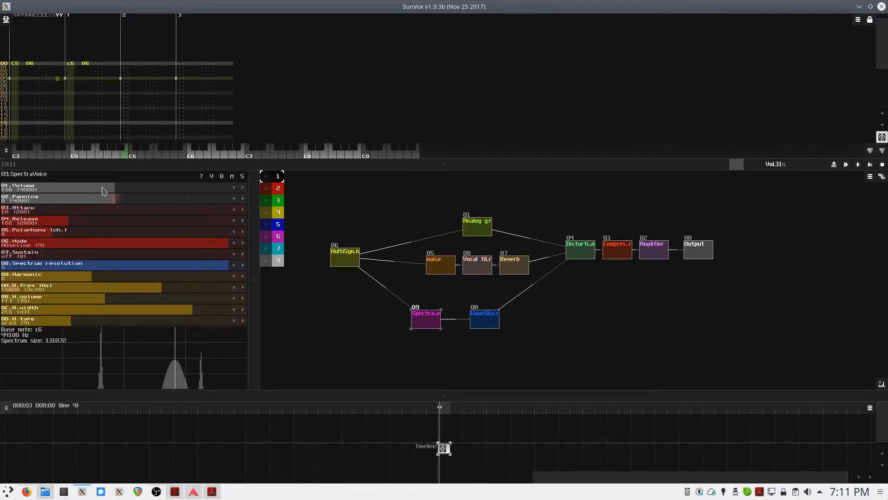
left_click_drag(102, 191, 23, 190)
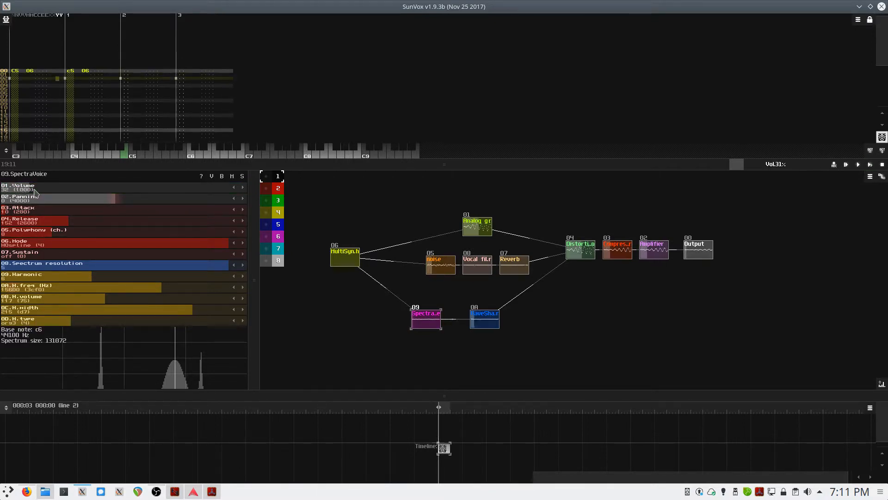
left_click_drag(418, 319, 440, 299)
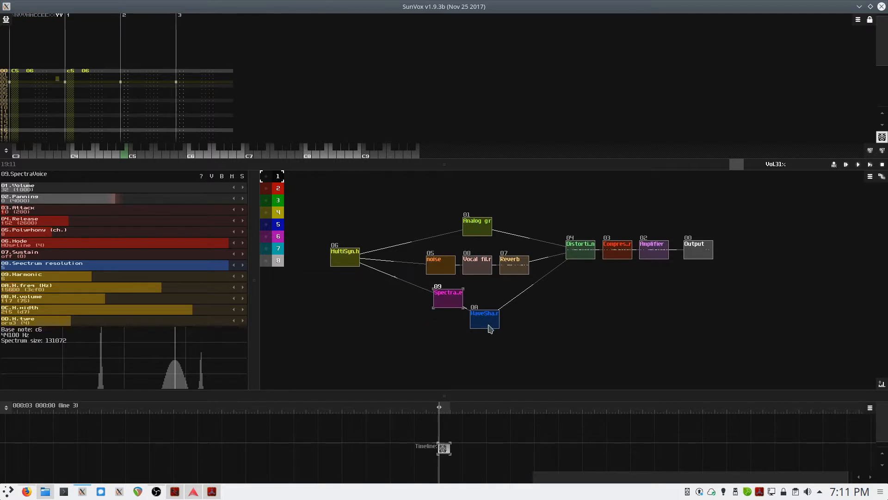
Line the WaveShaper up beside SpectraVoice, and add an Analog generator beneath them that is fed from the MultiSynth
left_click_drag(490, 325, 499, 303)
double_click(422, 339)
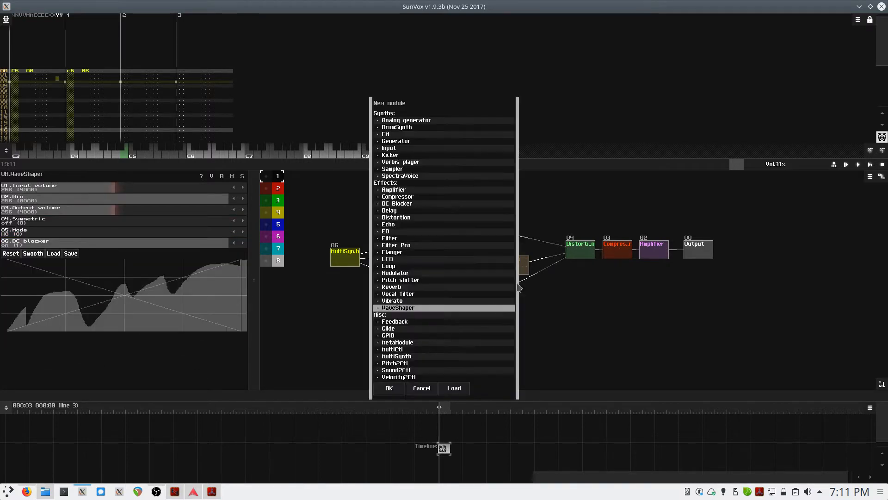
double_click(410, 121)
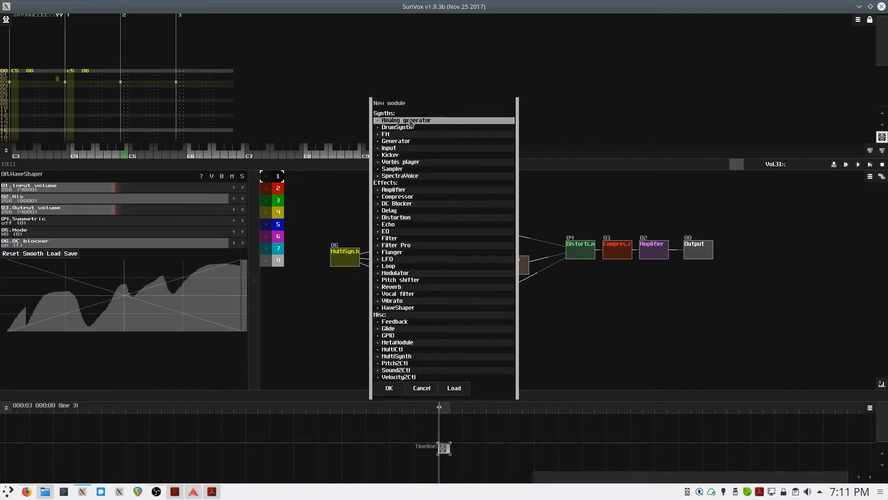
left_click_drag(428, 345, 456, 333)
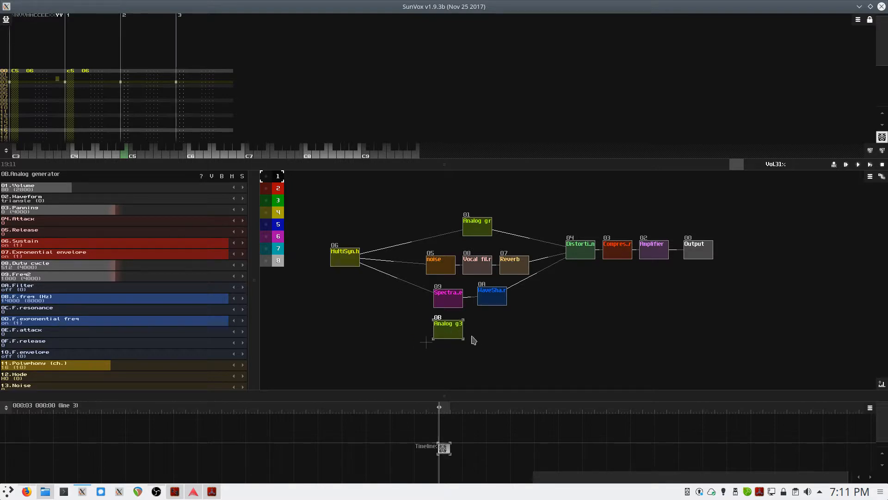
left_click_drag(353, 259, 442, 329)
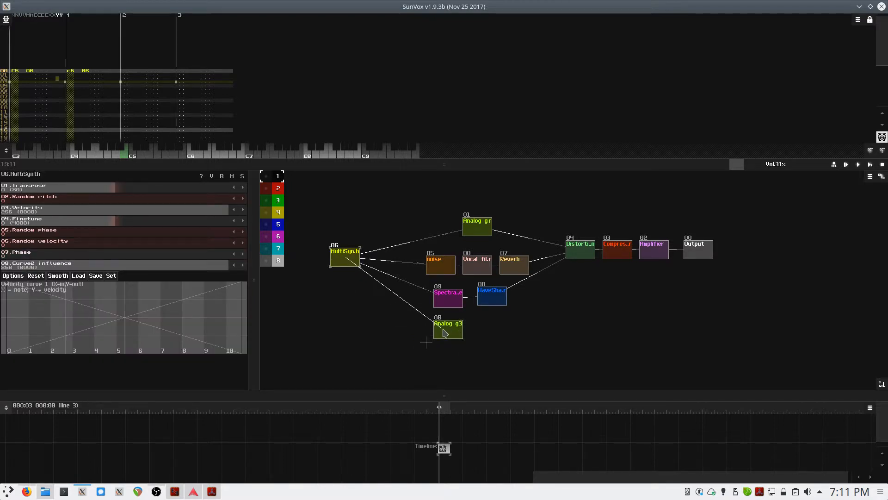
Add a Vocal filter beside the new Analog generator and wire it between that generator and Distortion
double_click(491, 334)
double_click(407, 296)
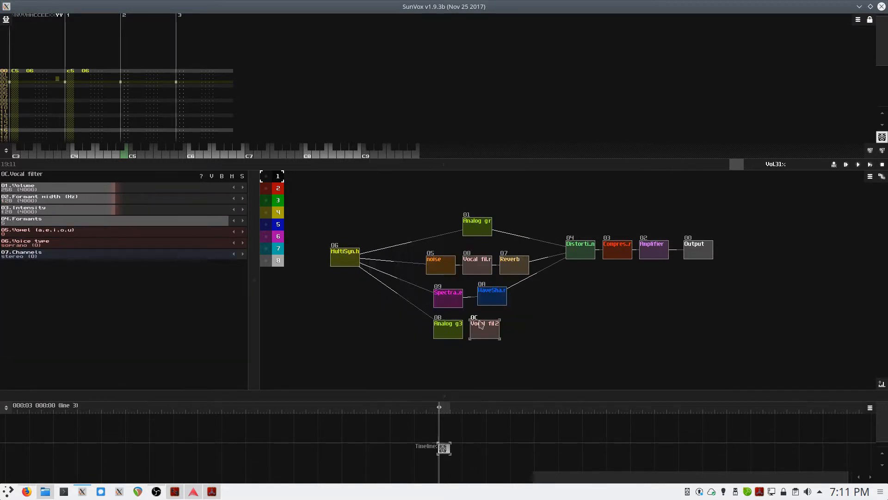
left_click_drag(481, 332, 579, 255)
Turn off the new Analog generator's sustain, set its attack to 173 and release to 232, and audition the pattern
left_click(443, 332)
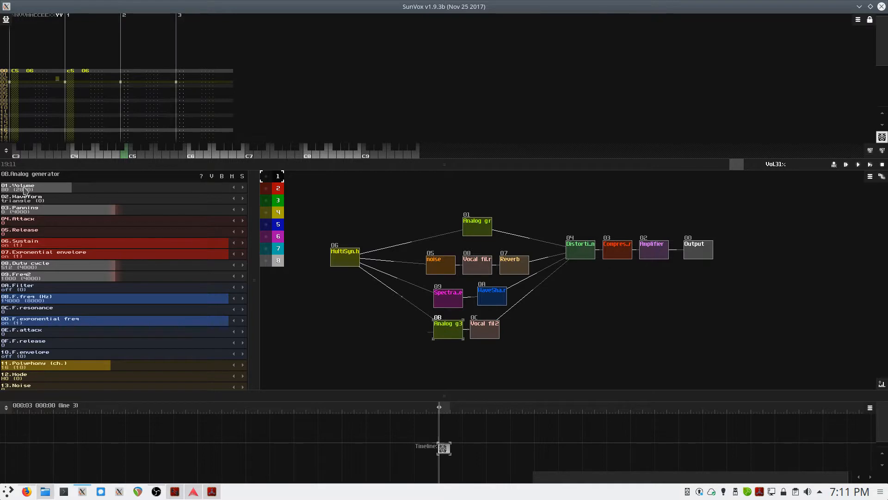
key("Return")
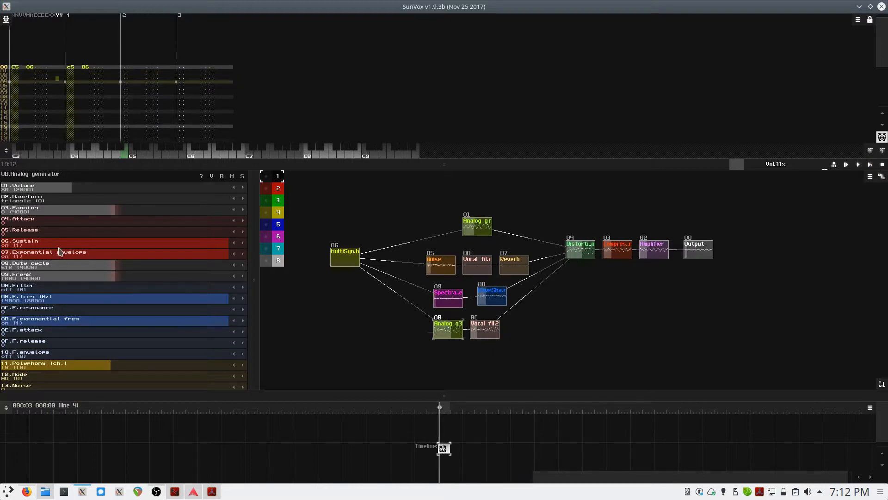
left_click(58, 245)
left_click_drag(36, 223, 187, 223)
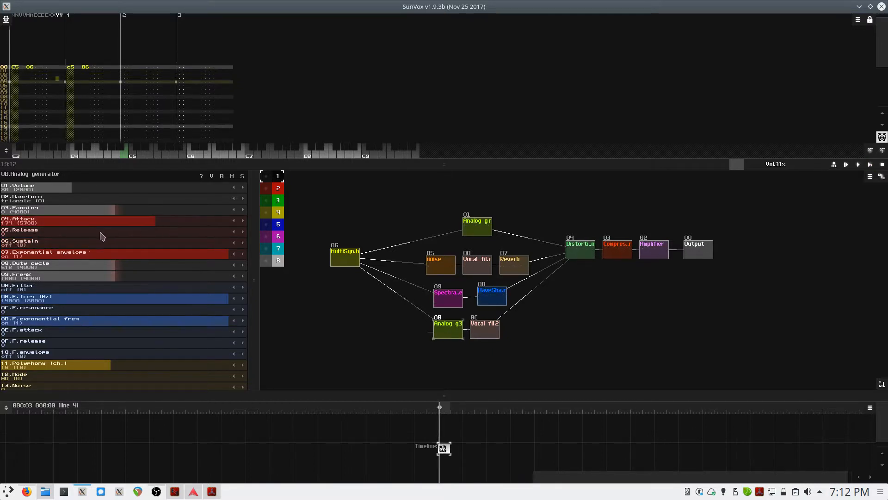
left_click_drag(102, 237, 217, 230)
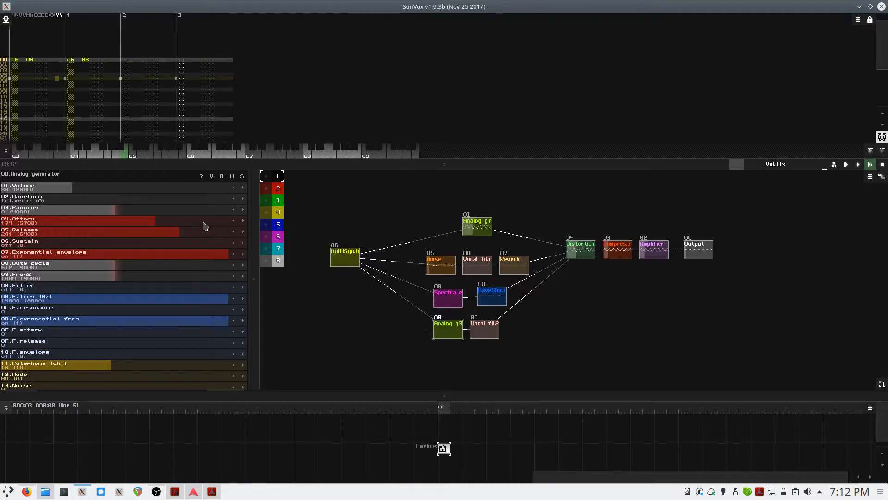
mouse_move(144, 222)
left_mouse_down()
mouse_move(169, 223)
mouse_move(147, 223)
left_mouse_up()
left_click_drag(164, 233, 190, 237)
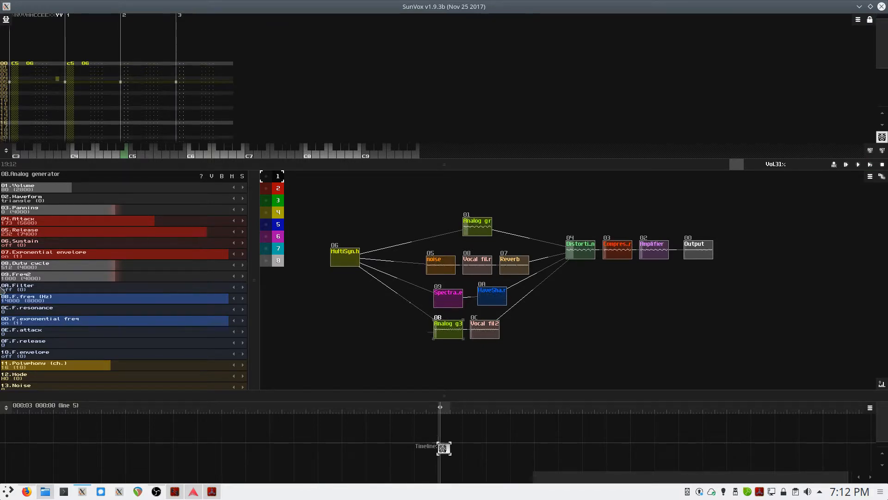
Set the new Analog generator's filter to HP 12dB with a frequency of 775 Hz, and audition it
left_click(28, 289)
left_click(29, 289)
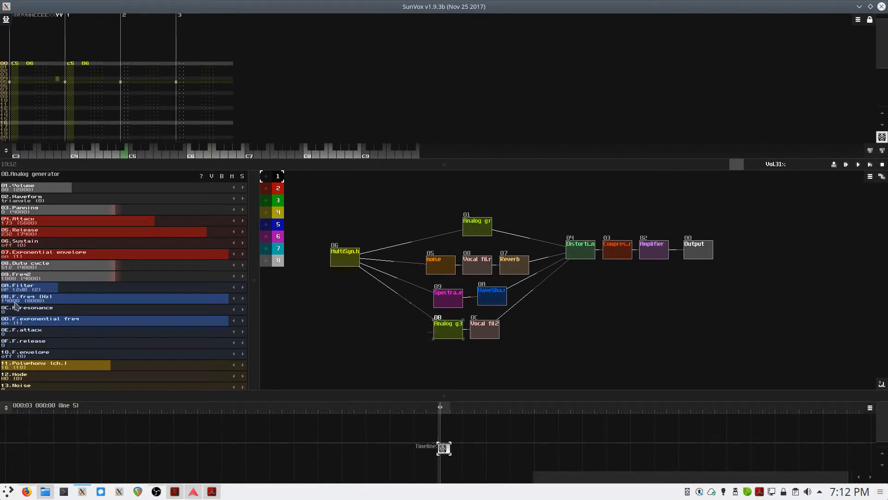
left_click_drag(124, 304, 1, 316)
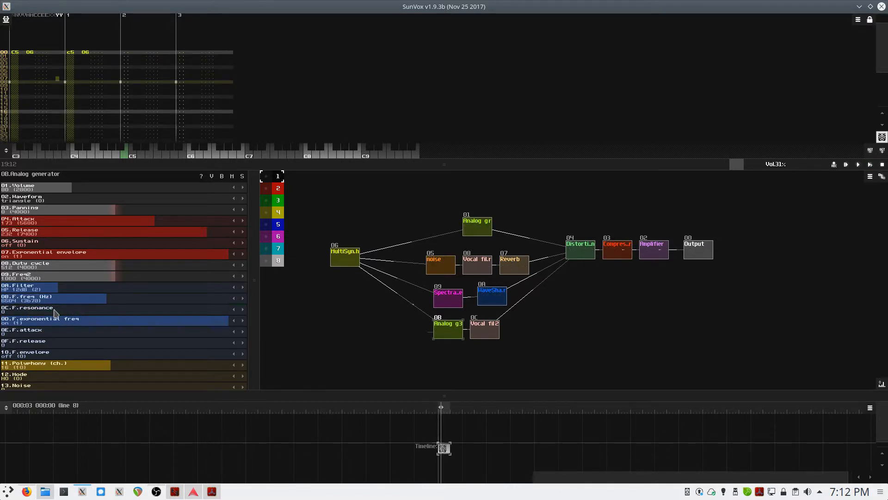
left_click_drag(64, 302, 5, 300)
key("space")
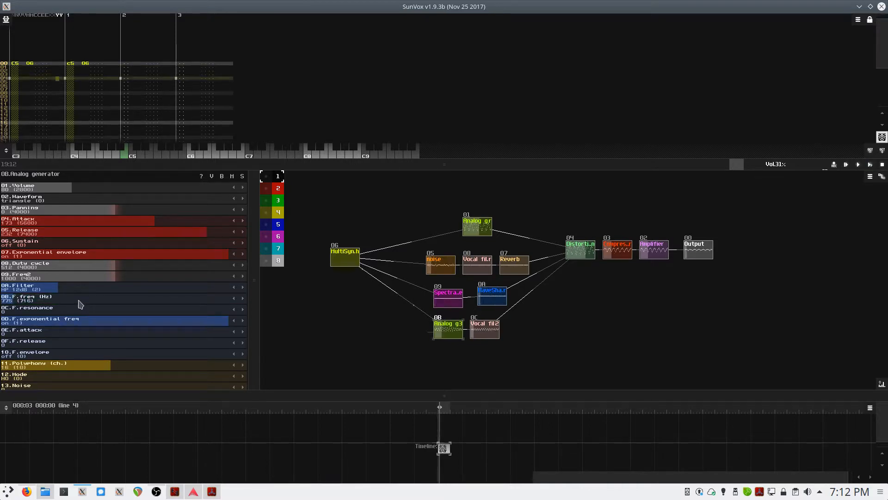
Raise the new Vocal filter's intensity to 248 and sweep its vowel setting while auditioning
left_click(483, 333)
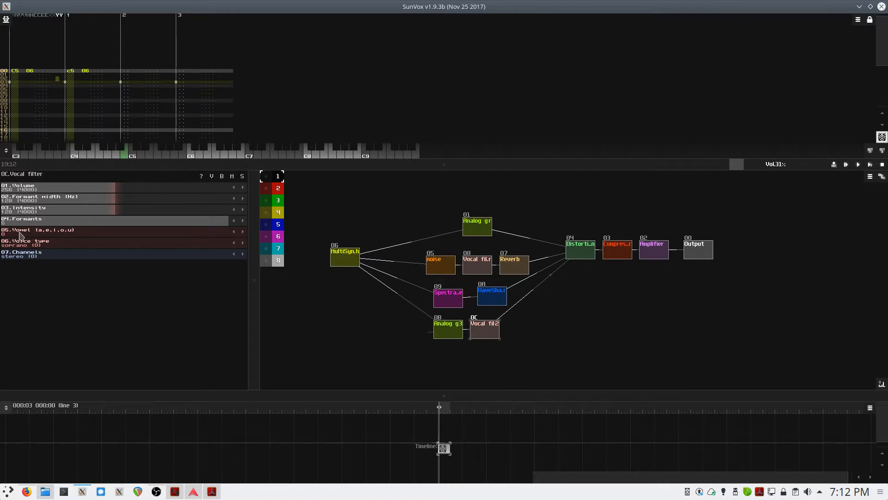
left_click_drag(28, 234, 46, 239)
left_click_drag(95, 220, 209, 211)
mouse_move(75, 236)
left_mouse_down()
mouse_move(122, 237)
mouse_move(40, 236)
mouse_move(87, 238)
left_mouse_up()
left_click_drag(121, 224, 205, 226)
left_click_drag(151, 225, 242, 226)
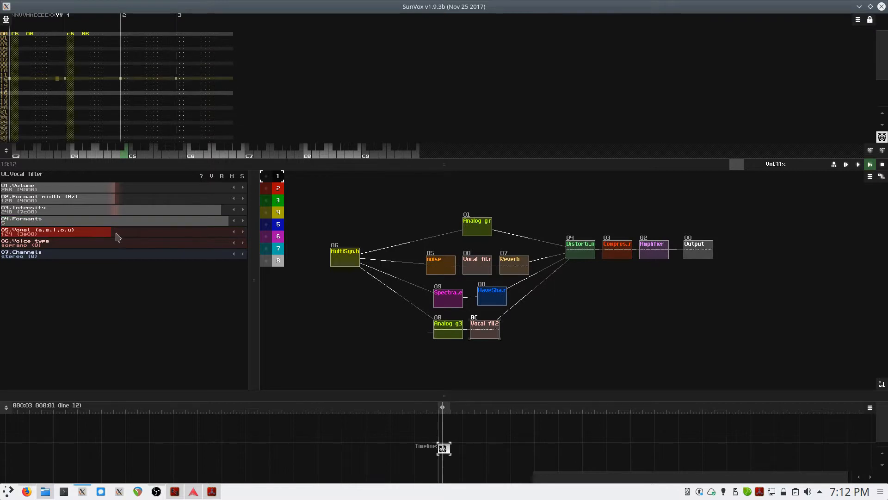
left_click_drag(118, 237, 38, 235)
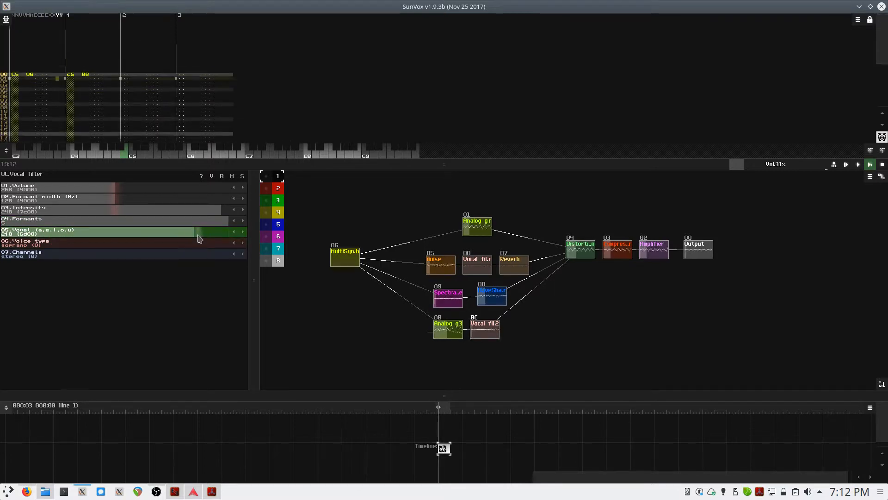
Set the new Vocal filter's formant width to 256 and its vowel to 107 while auditioning
left_click_drag(200, 238, 199, 238)
left_click_drag(98, 203, 187, 200)
left_click_drag(153, 235, 150, 236)
left_click_drag(52, 235, 114, 232)
key("space")
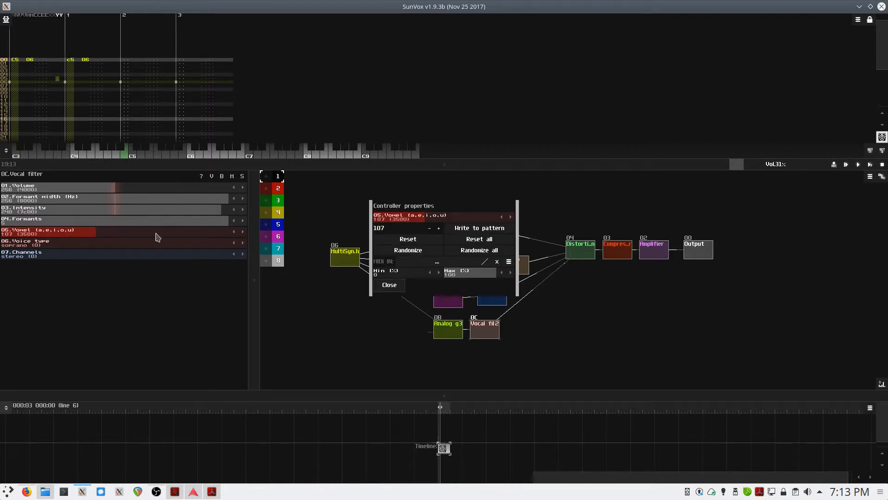
left_click(389, 284)
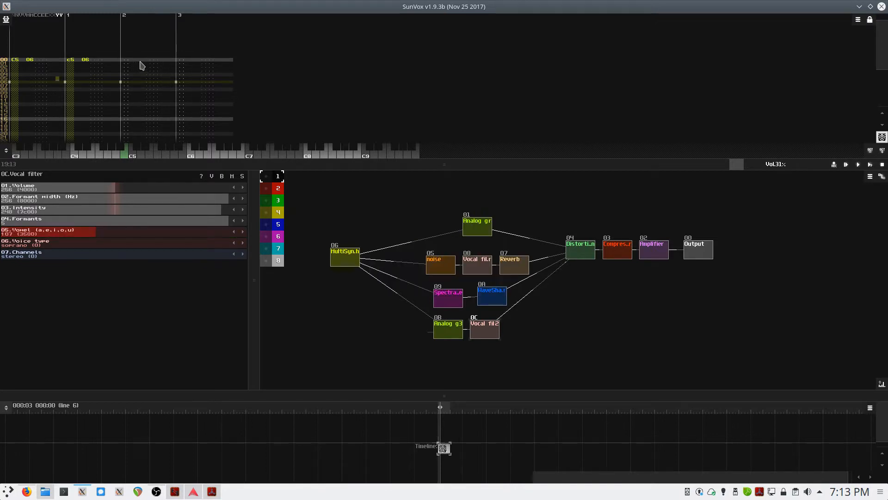
Write the Vocal filter's current vowel value into the pattern on line 00 of track 2
key("Tab")
key("Tab")
key("Home")
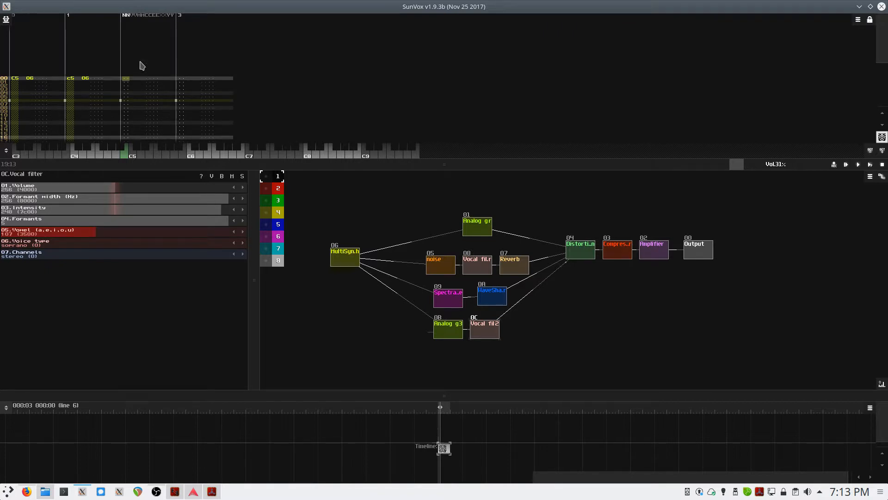
key("space")
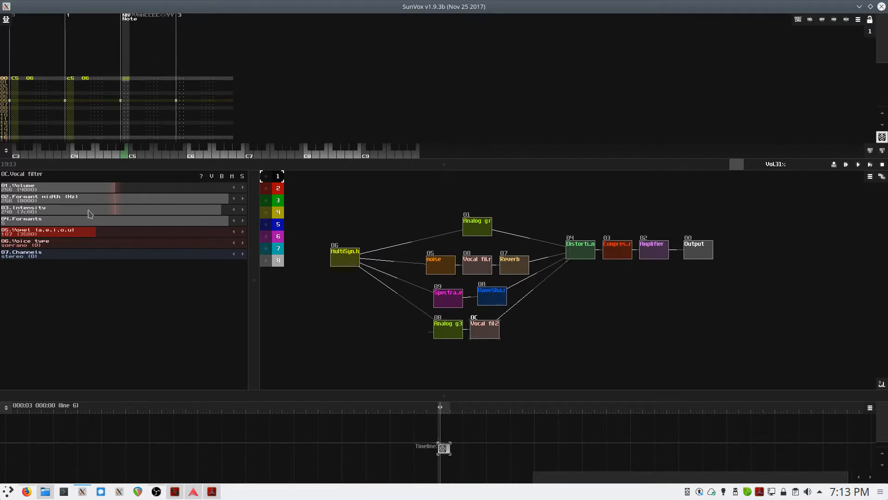
right_click(58, 234)
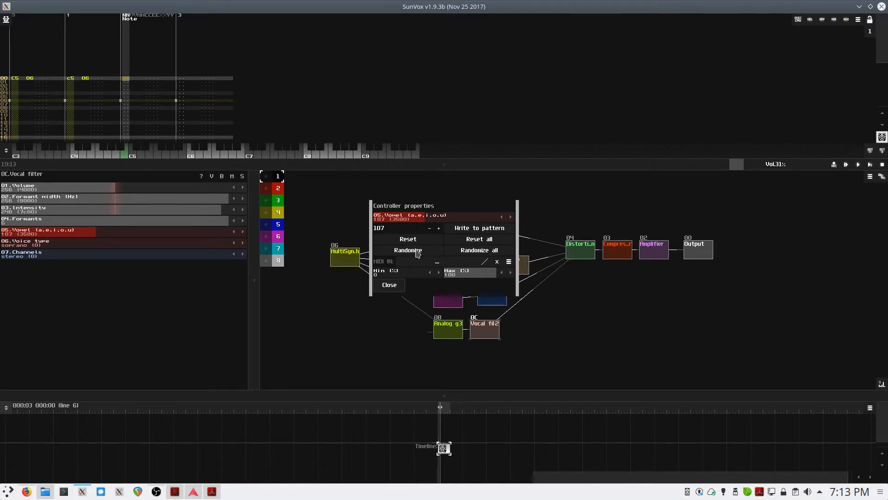
left_click(478, 228)
left_click(389, 284)
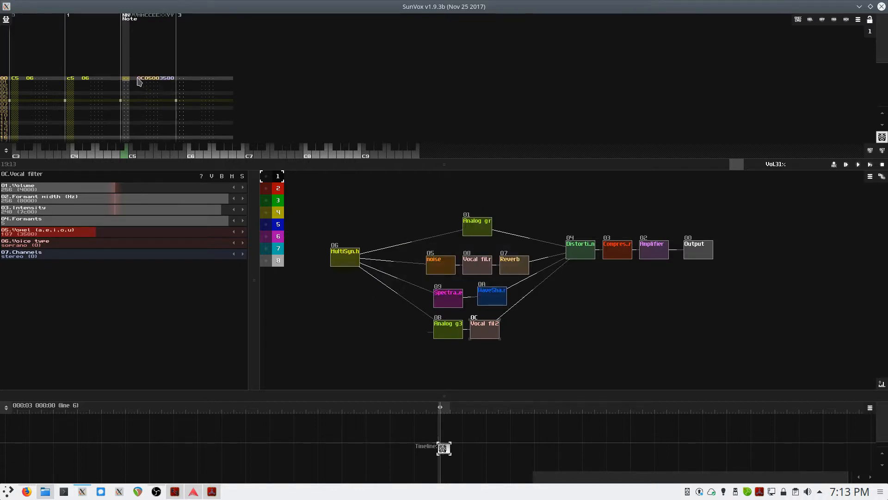
Copy the vowel event from line 00 down all lines of track 2 and show its values as drawable level bars
left_click_drag(129, 79, 170, 82)
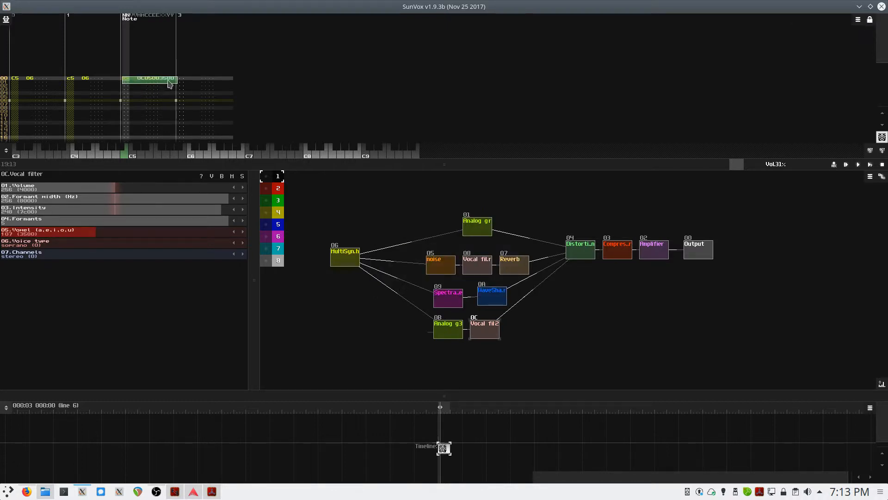
key("ctrl+c")
key("ctrl+b")
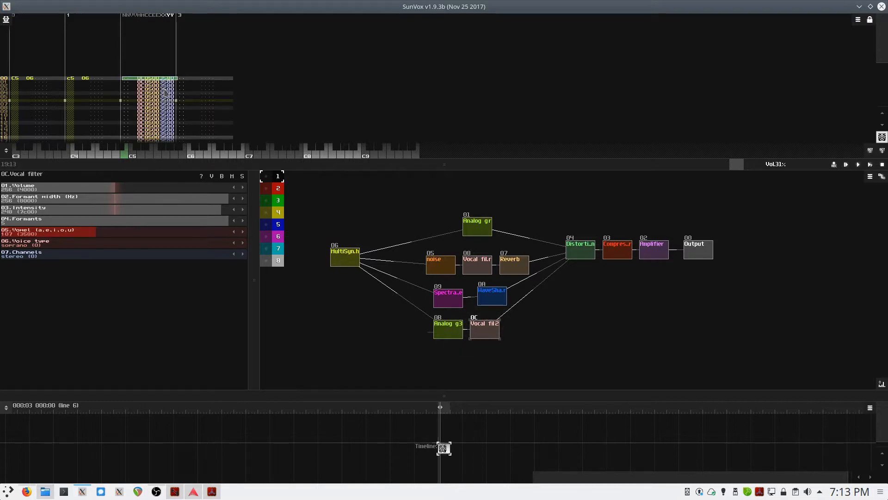
right_click(166, 92)
left_click(214, 225)
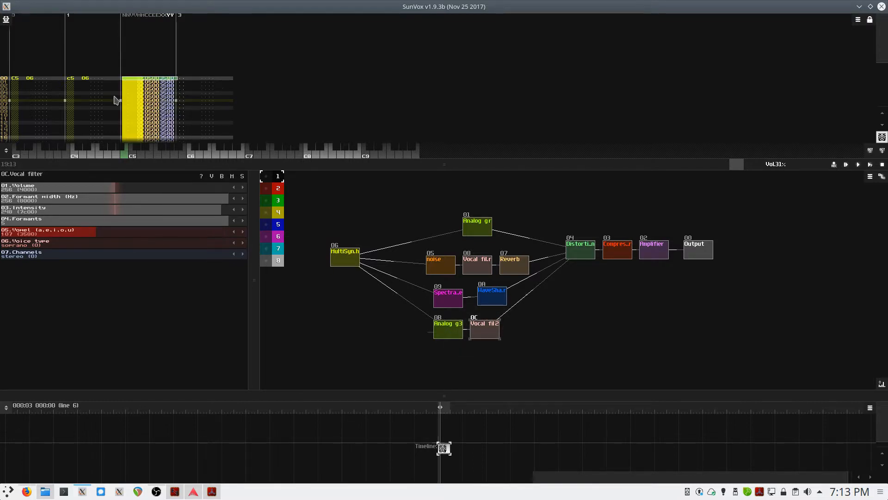
Draw strongly varying vowel values freehand down all lines of track 2 and audition the pattern
left_click_drag(142, 85, 128, 97)
key("space")
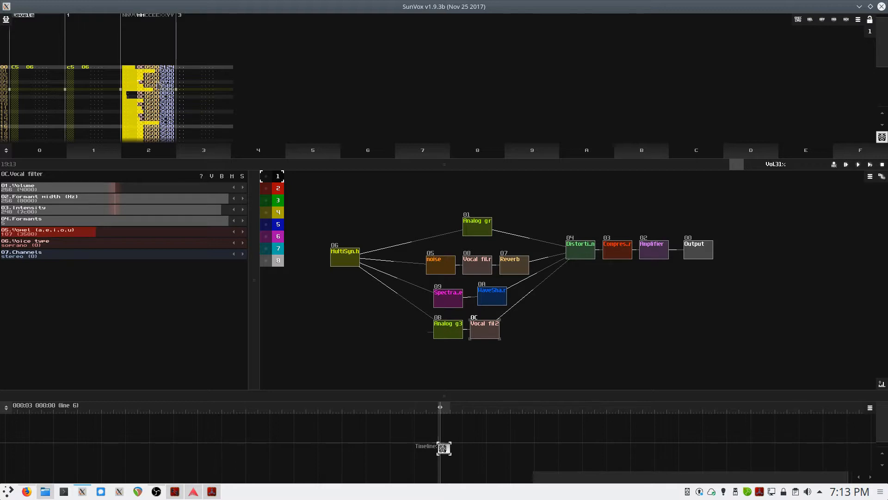
scroll(145, 113, "down", 6)
left_click_drag(129, 100, 128, 112)
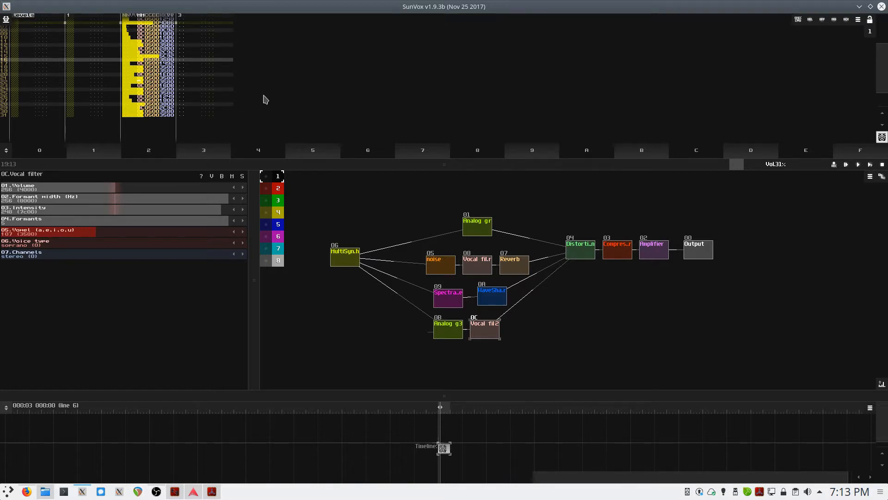
key("space")
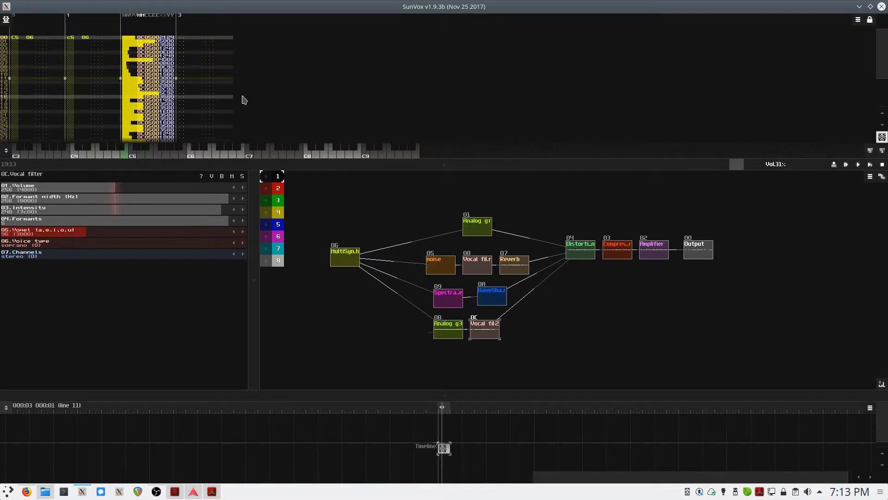
Redraw the vowel levels in the opening lines of track 2 as a gradual ramp and play the pattern
left_click(138, 80)
mouse_move(117, 79)
left_mouse_down()
mouse_move(143, 78)
mouse_move(145, 46)
mouse_move(155, 76)
left_mouse_up()
left_click(137, 79)
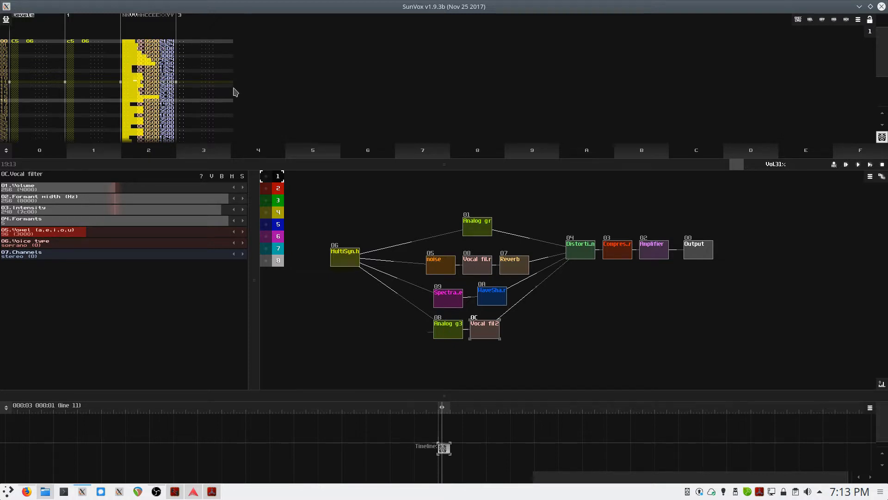
key("space")
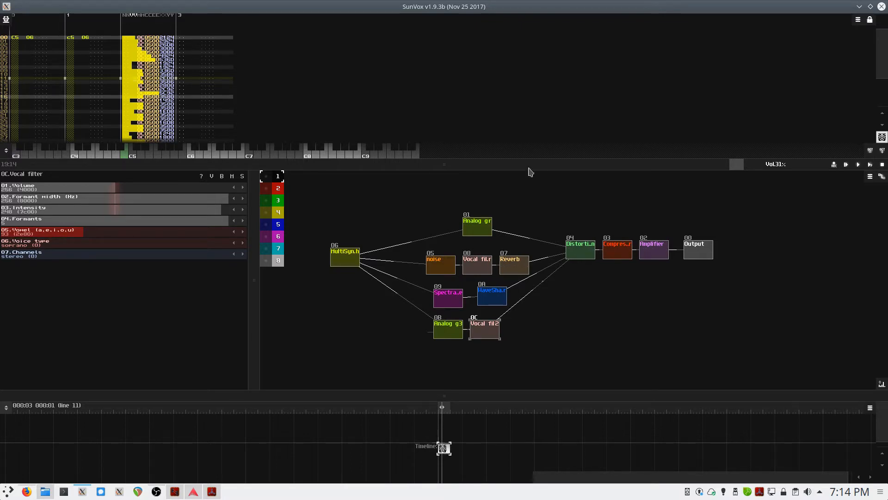
Space out Compressor, Amplifier and Output, move the lowest generator and its Vocal filter slightly up, and place the first Analog generator above noise
left_click_drag(691, 253, 721, 252)
mouse_move(657, 254)
left_mouse_down()
mouse_move(687, 253)
mouse_move(646, 256)
left_mouse_up()
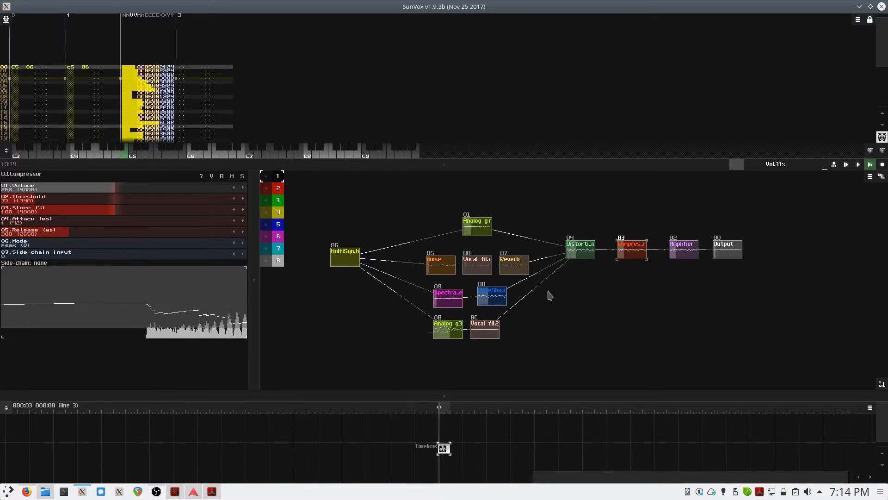
left_click_drag(443, 331, 444, 326)
left_click_drag(497, 333, 496, 328)
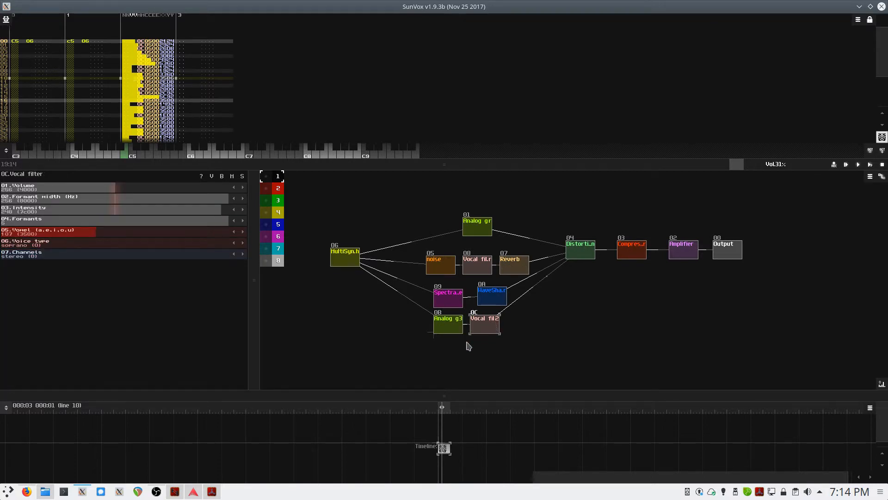
left_click_drag(480, 233, 443, 238)
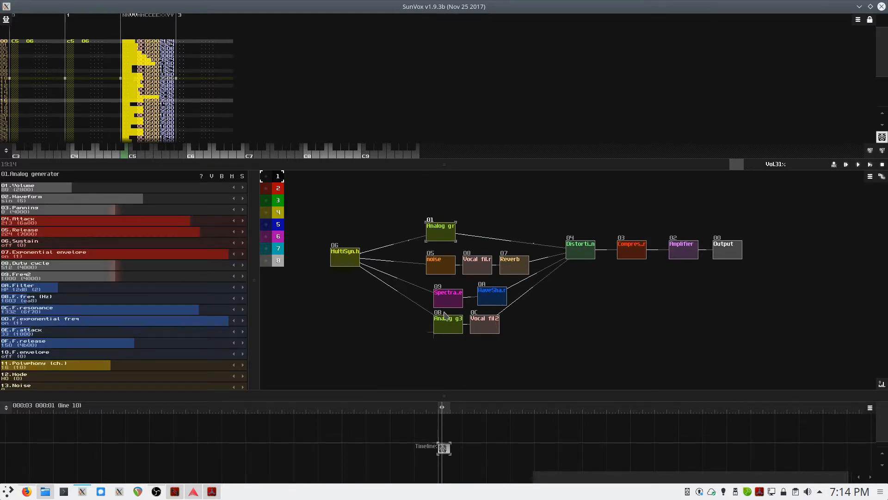
Add an Analog generator below the lowest generator chain and feed it from MultiSynth
scroll(445, 324, "down", 1)
scroll(455, 340, "up", 2)
scroll(462, 356, "down", 1)
left_click_drag(461, 356, 497, 312)
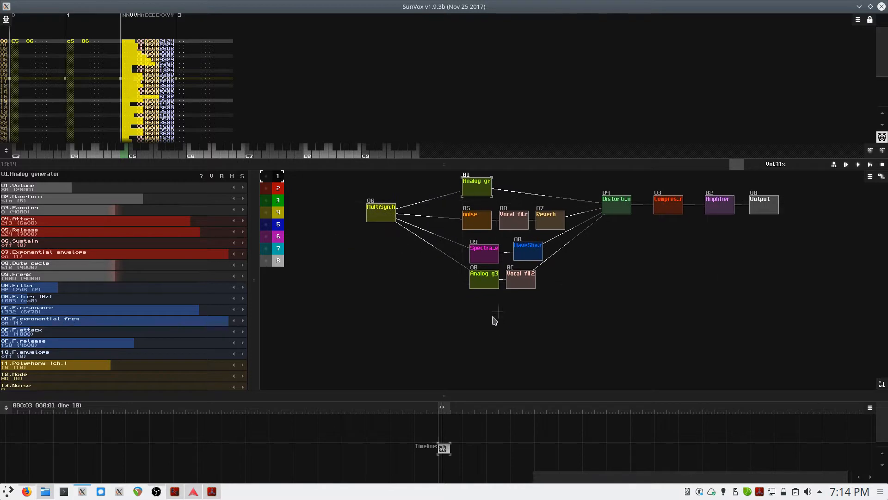
double_click(475, 320)
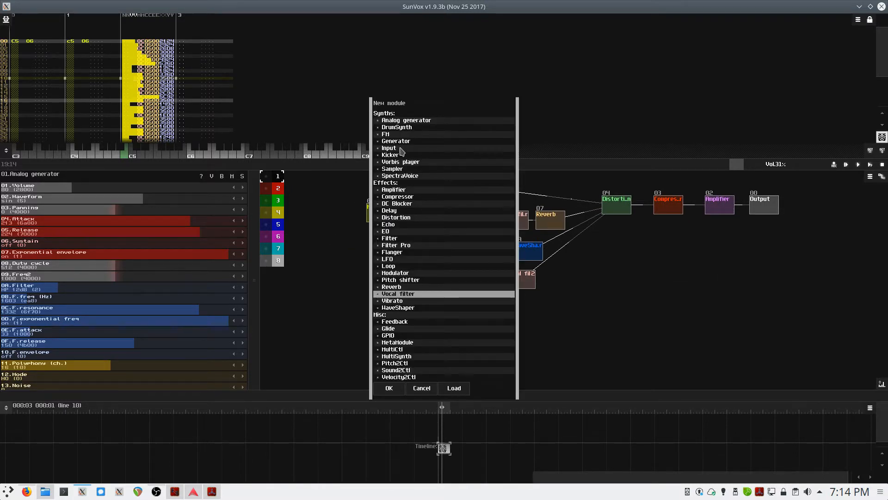
double_click(403, 123)
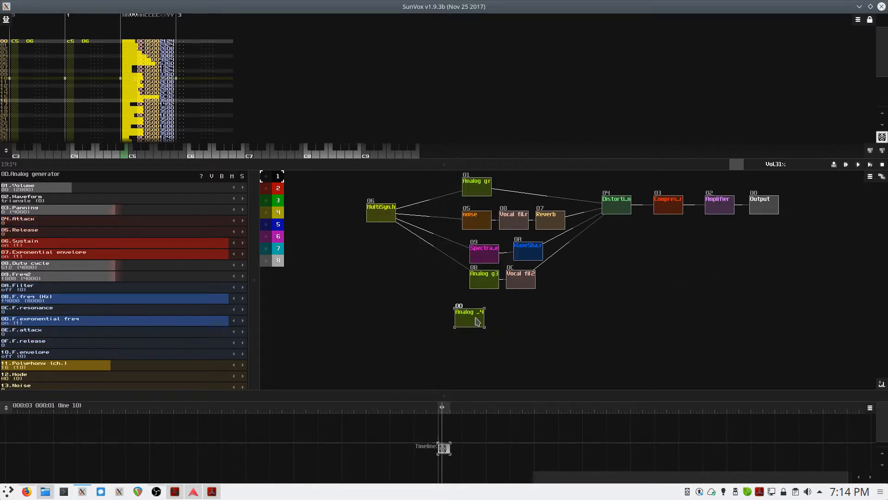
left_click_drag(475, 317, 490, 315)
left_click_drag(388, 215, 486, 321)
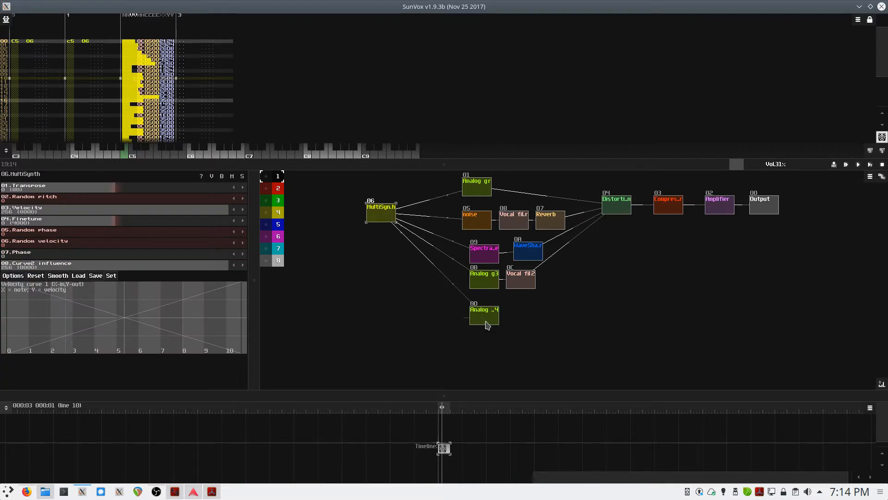
Connect the new Analog generator's output to Distortion and audition the pattern
double_click(526, 317)
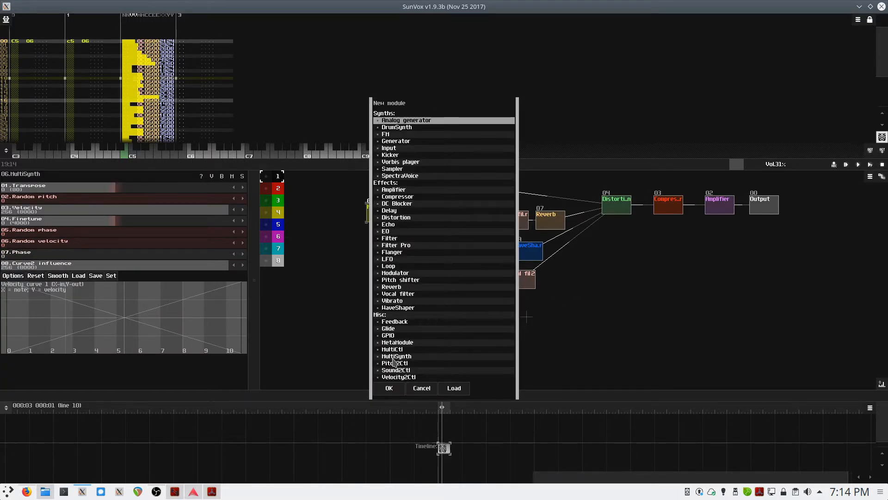
left_click(422, 388)
left_click_drag(489, 319, 620, 206)
key("space")
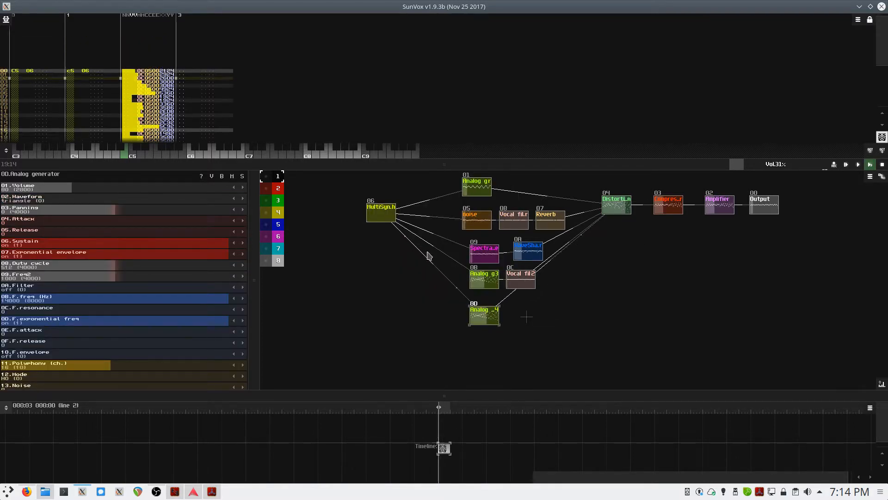
key("space")
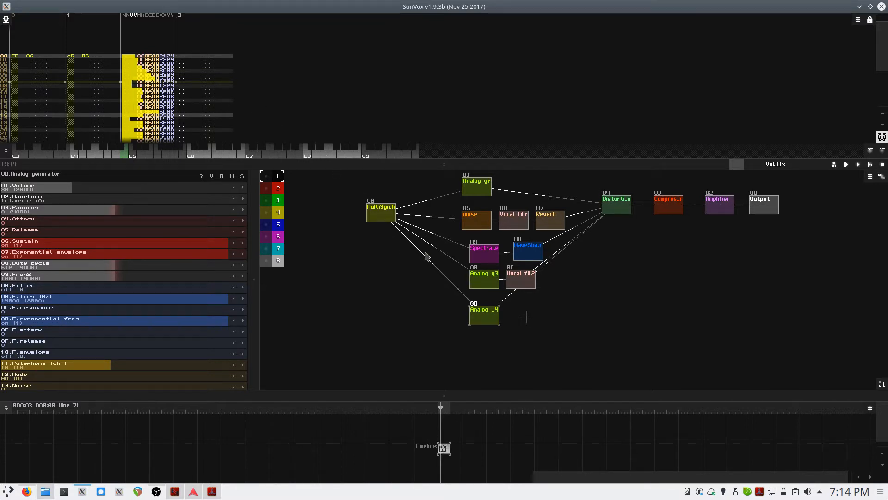
Lower the new Analog generator's relative note to -12 and audition the pattern
double_click(484, 317)
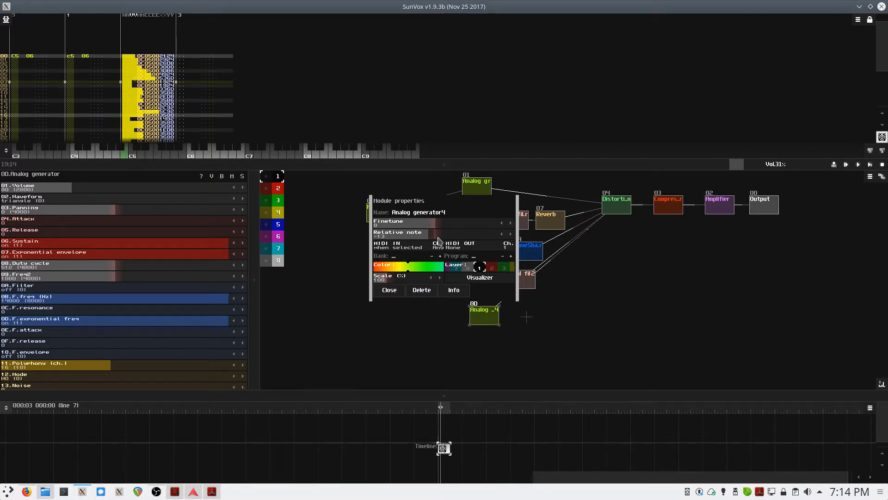
left_click(389, 293)
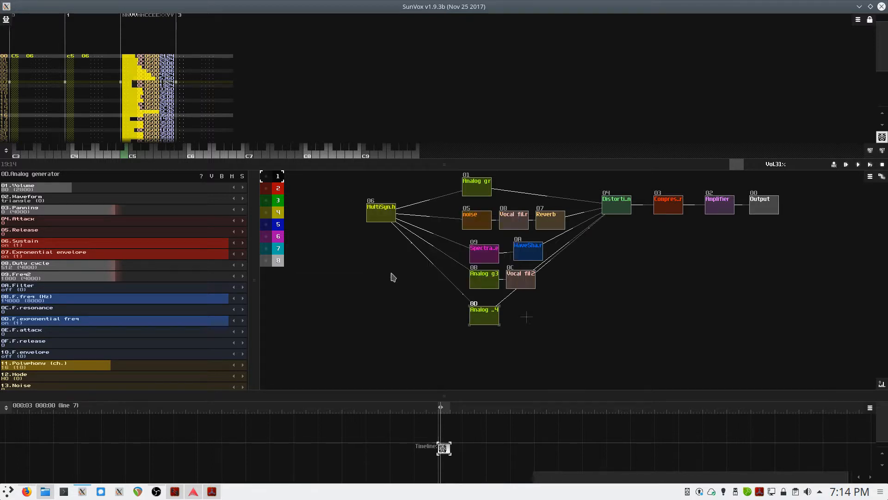
key("space")
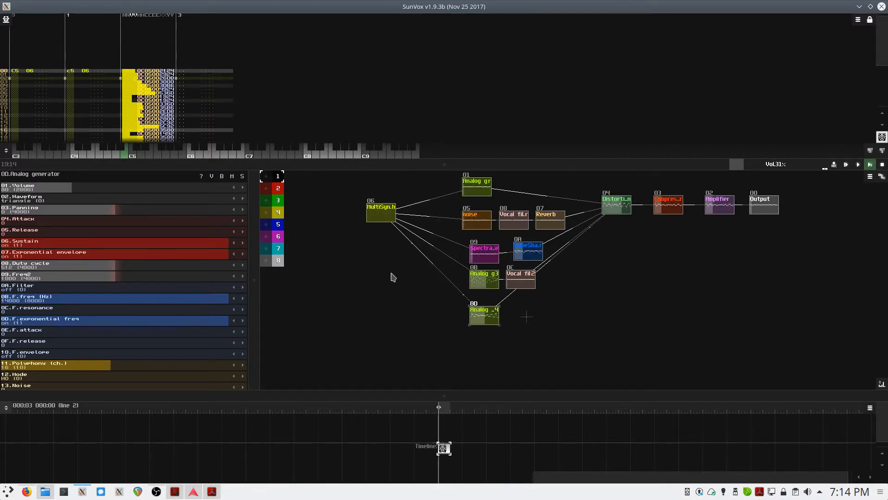
key("space")
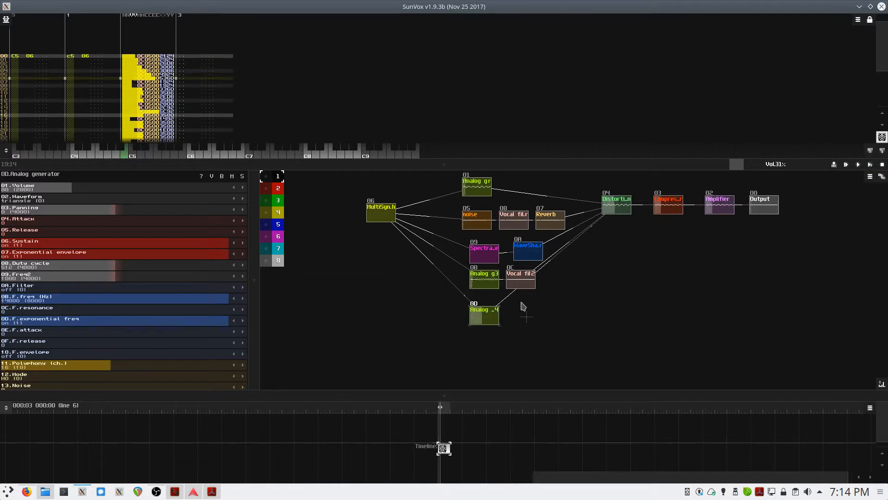
Move the new Analog generator slightly, turn its sustain off, set attack to 176 and release to 216, and play the pattern
left_click_drag(480, 321, 488, 319)
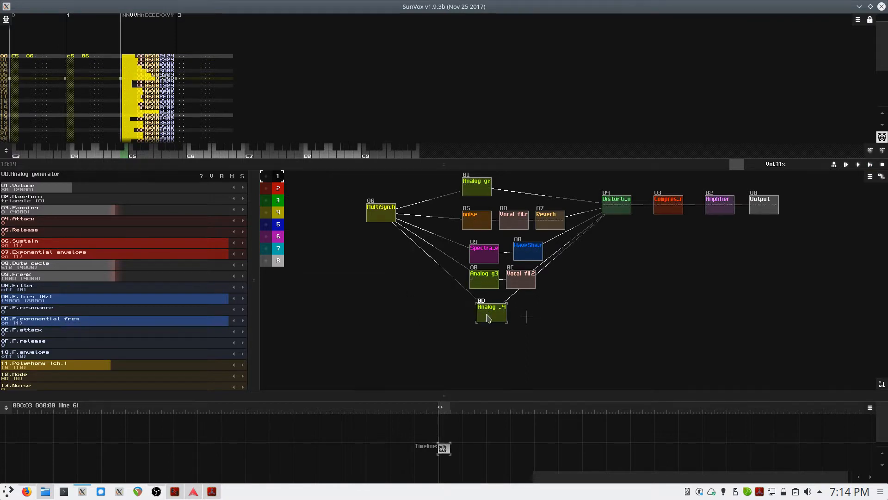
left_click(74, 247)
left_click_drag(28, 225, 119, 226)
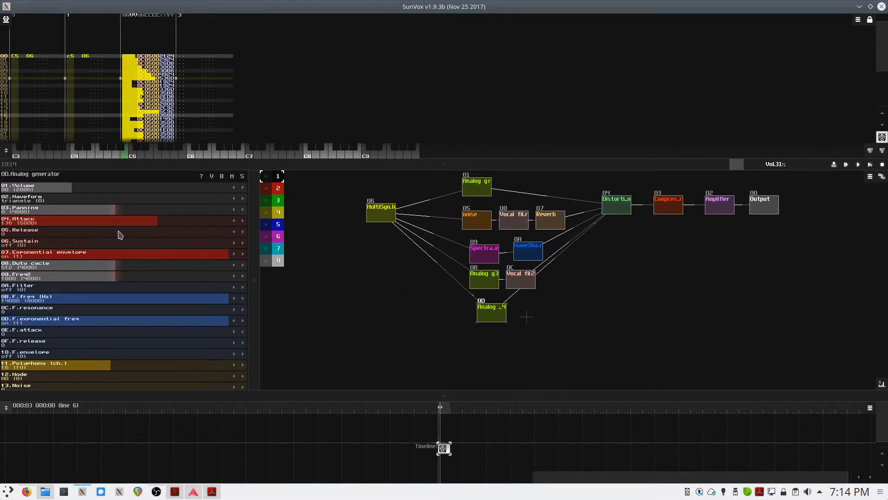
left_click_drag(56, 238, 236, 238)
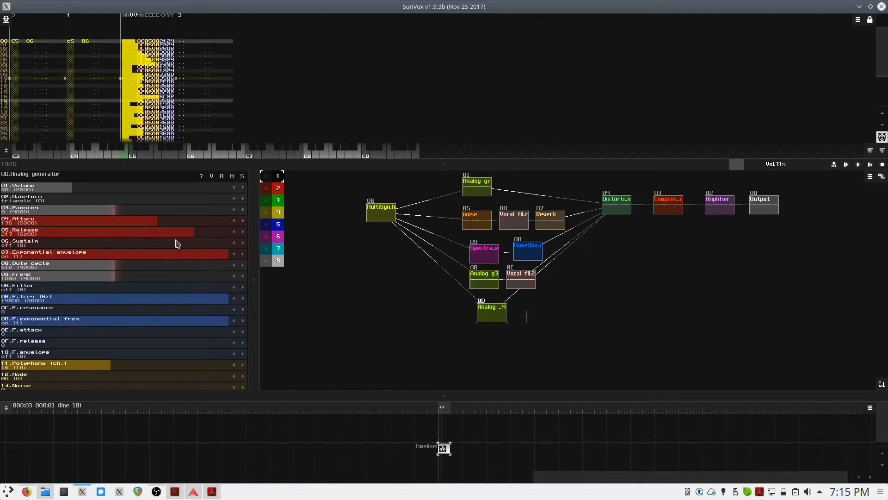
mouse_move(177, 240)
left_mouse_down()
mouse_move(194, 234)
mouse_move(174, 239)
left_mouse_up()
key("space")
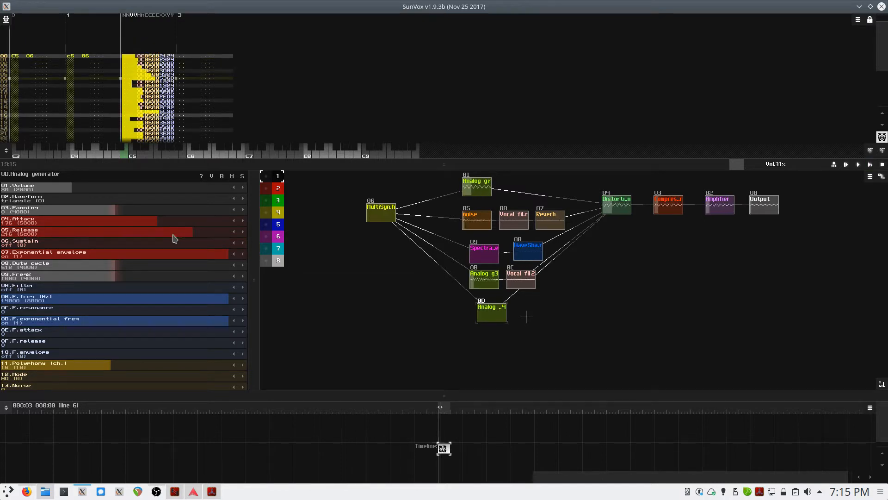
key("space")
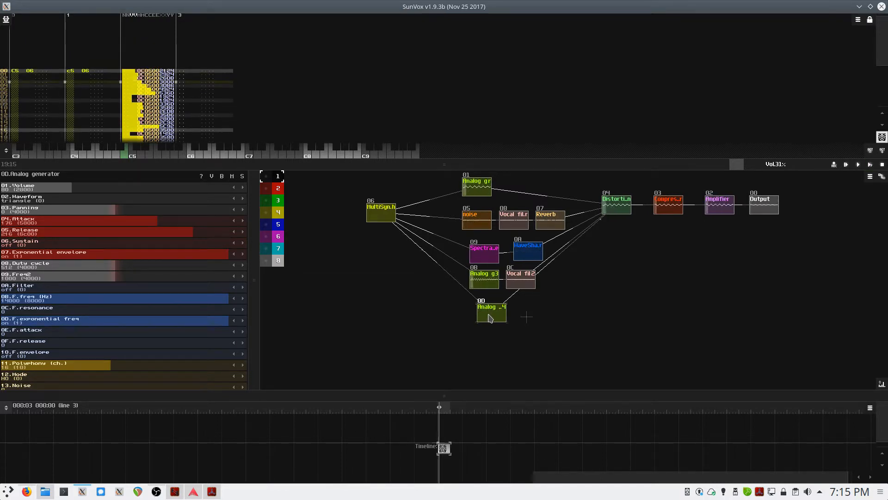
Duplicate the lowest Analog generator directly beneath itself and wire the copy between MultiSynth and Distortion
right_click(490, 315)
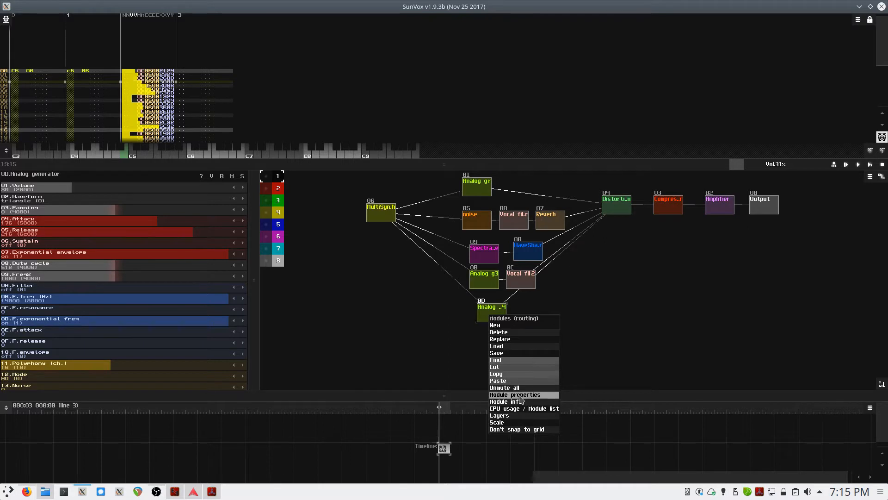
left_click(512, 375)
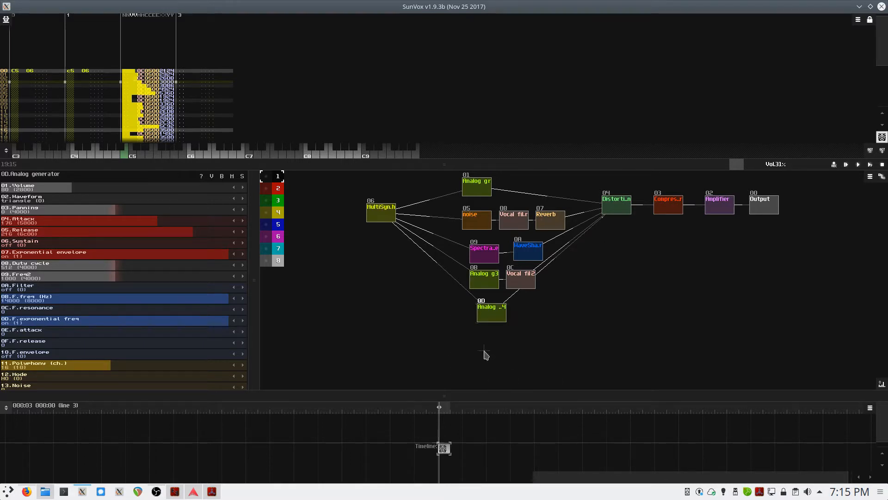
key("ctrl+v")
left_click_drag(484, 354, 495, 347)
mouse_move(374, 217)
left_mouse_down()
mouse_move(467, 327)
mouse_move(492, 340)
mouse_move(609, 246)
mouse_move(616, 211)
left_mouse_up()
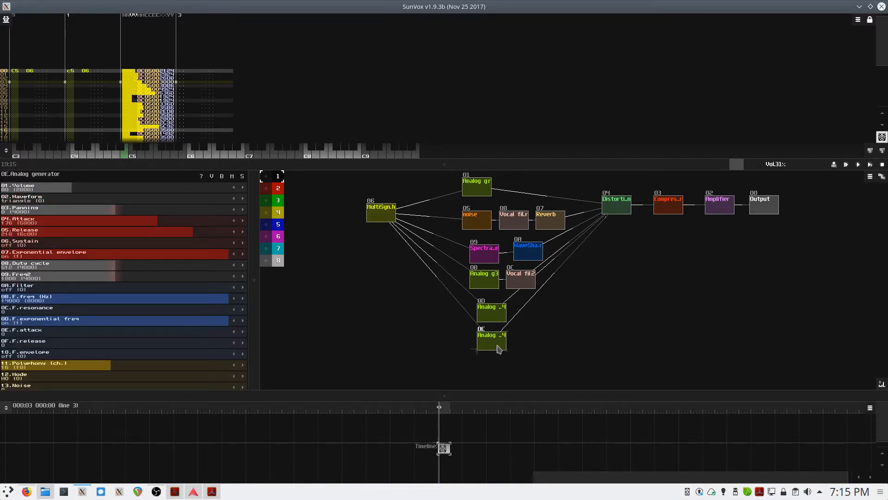
Adjust the tuning of the duplicated lowest Analog generator in its module properties and audition the pattern
double_click(499, 348)
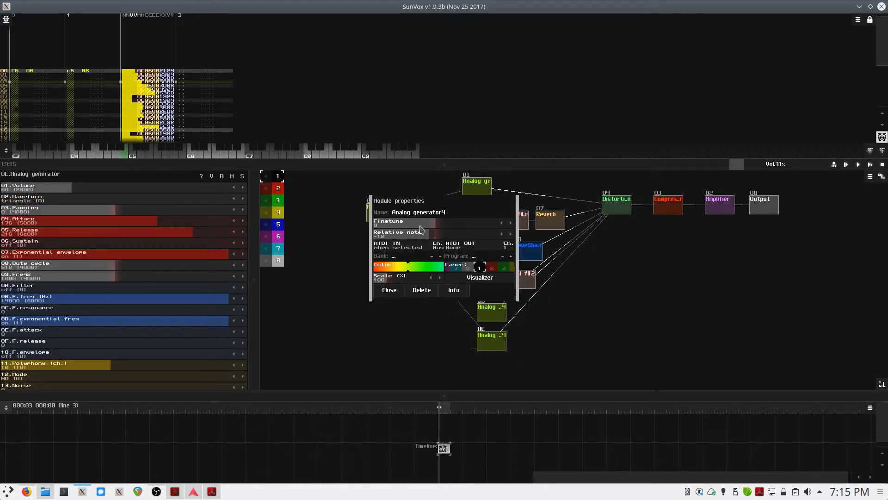
left_click(389, 290)
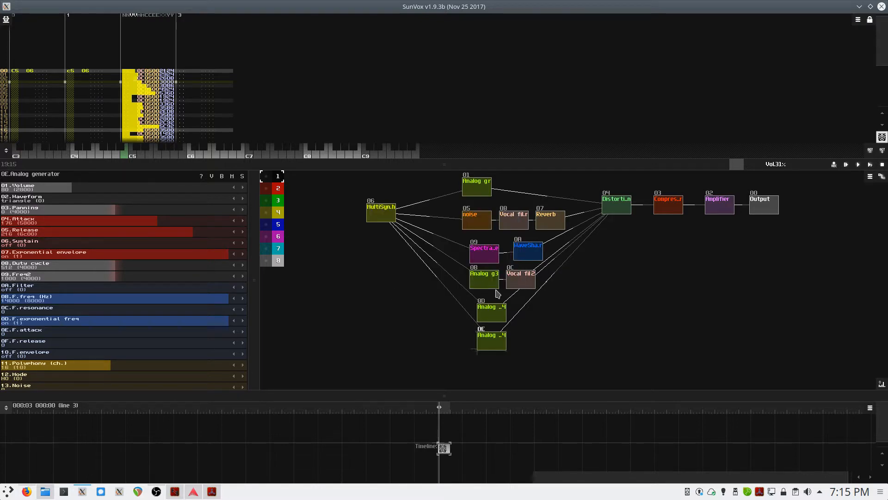
key("space")
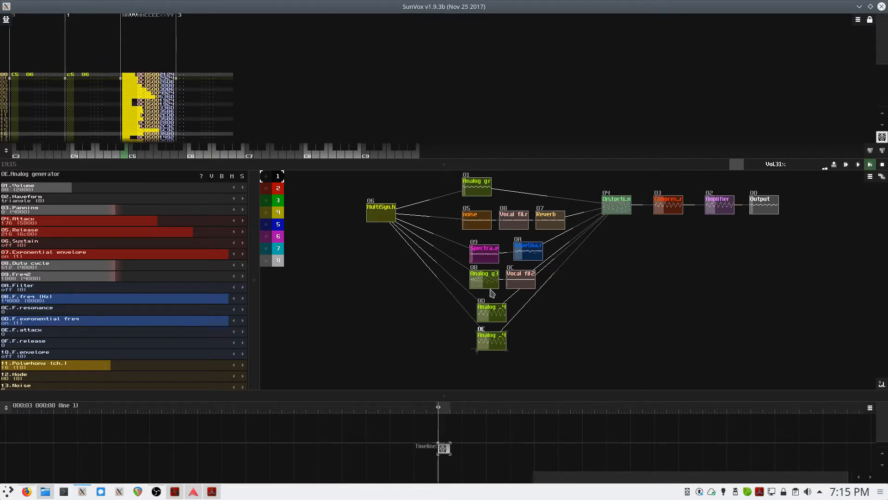
key("space")
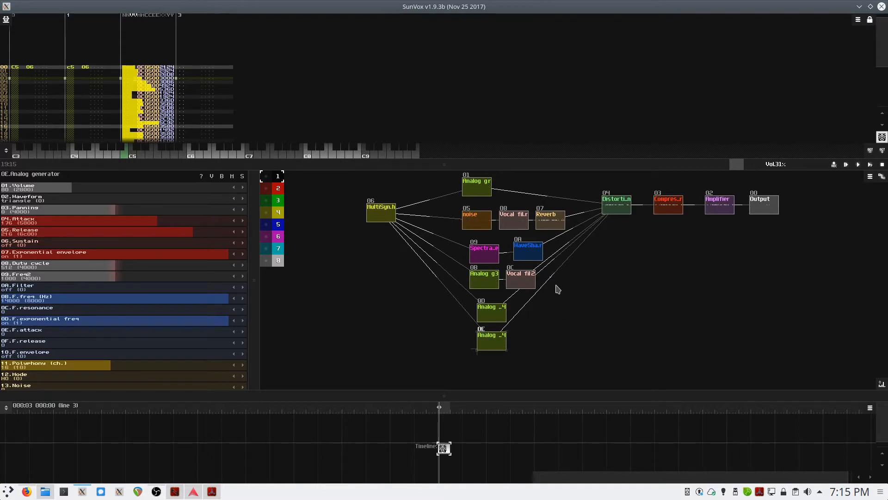
Duplicate the sine Analog generator 01 above the original and wire the copy between MultiSynth and Distortion
left_click(482, 189)
scroll(581, 314, "down", 2)
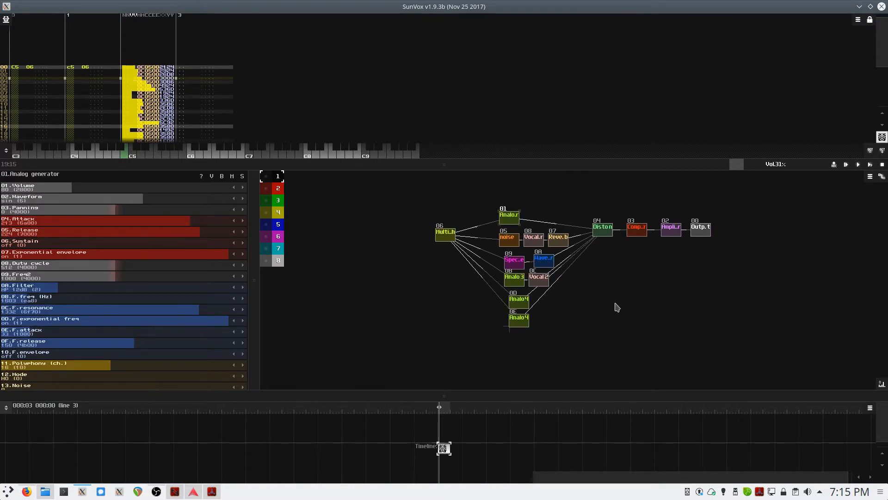
scroll(591, 340, "up", 2)
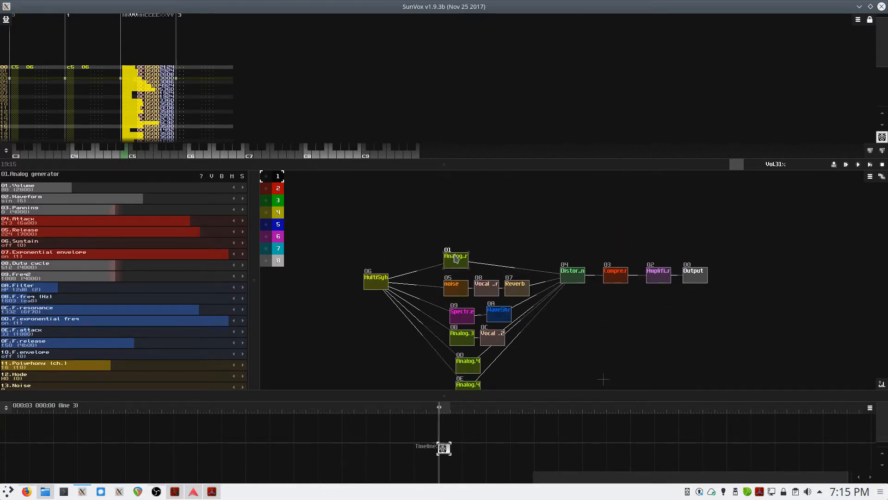
left_click(454, 220)
key("ctrl+v")
left_click_drag(455, 222, 465, 235)
left_click_drag(381, 281, 597, 275)
scroll(502, 248, "up", 2)
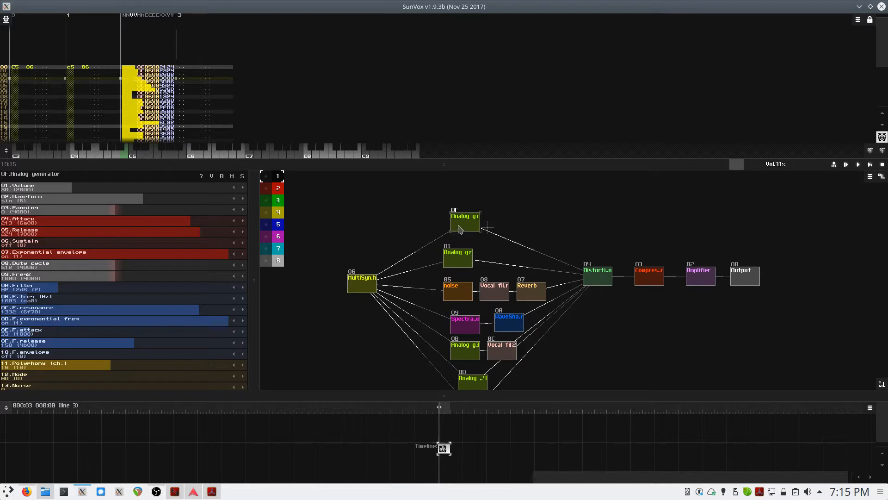
Adjust the tuning of the uppermost Analog generator in its module properties and play the pattern
left_click(465, 221)
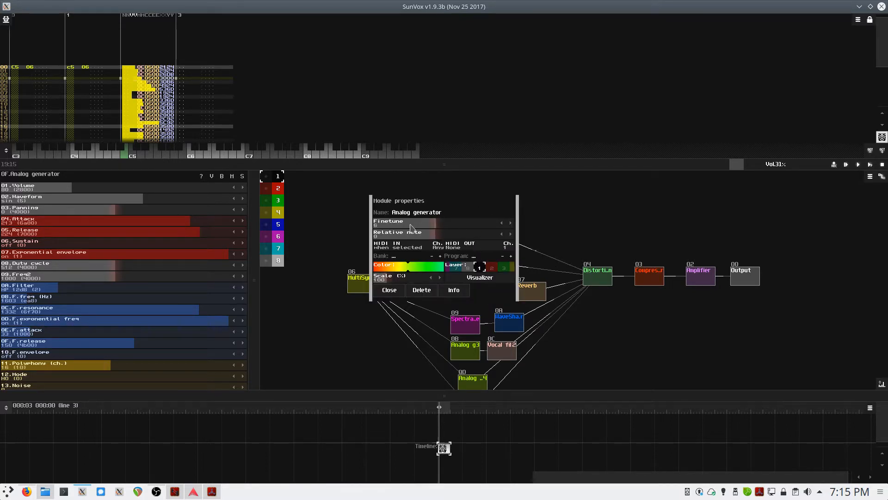
left_click(388, 290)
key("Return")
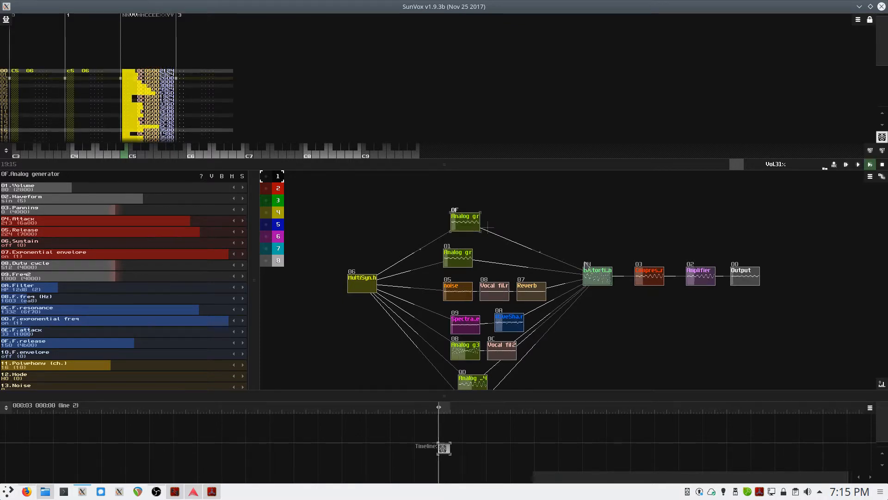
Compare the sound with Distortion active and bypassed during playback, and leave Distortion bypassed
left_click(599, 277)
left_click(214, 176)
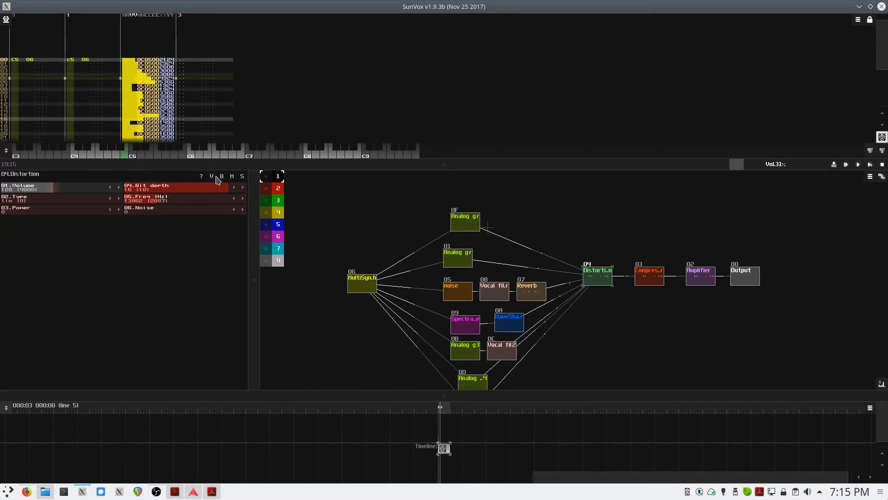
left_click(212, 177)
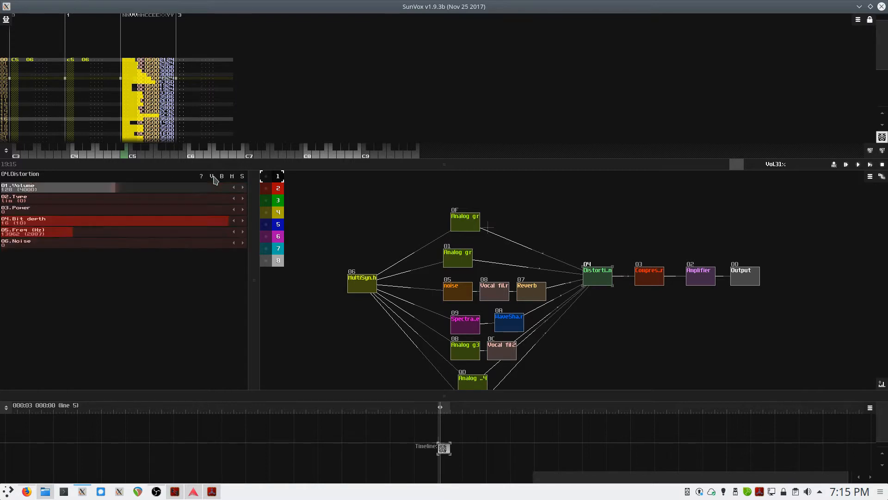
left_click(222, 176)
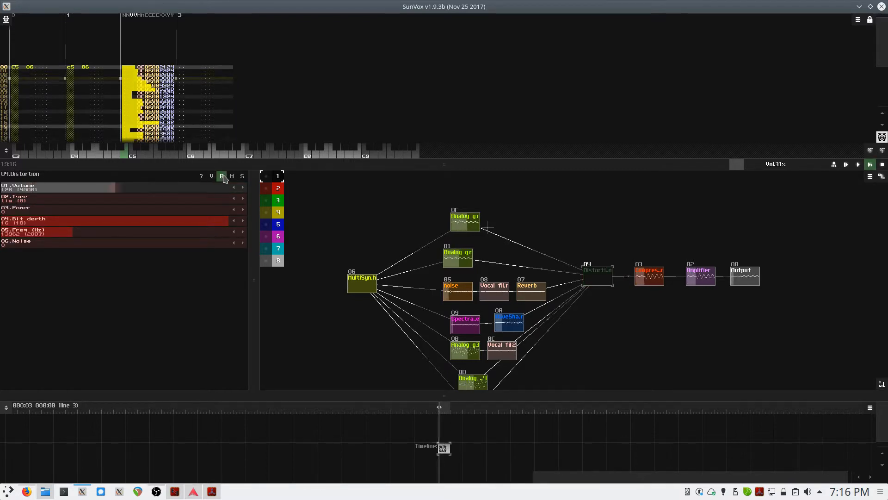
left_click(222, 176)
left_click(222, 176)
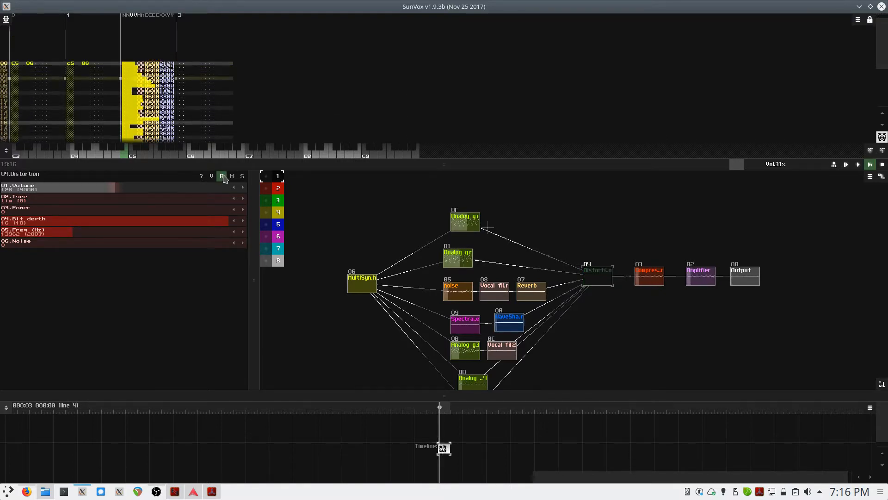
key("space")
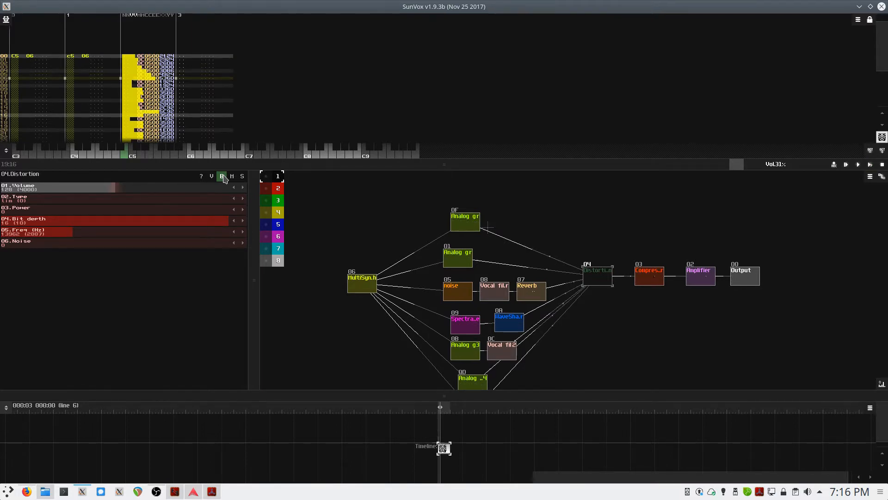
Save the project over boss2_entry_07.sunvox and export the output as a 16-bit WAV named boss2_entry_08.wav on the Desktop
key("ctrl+s")
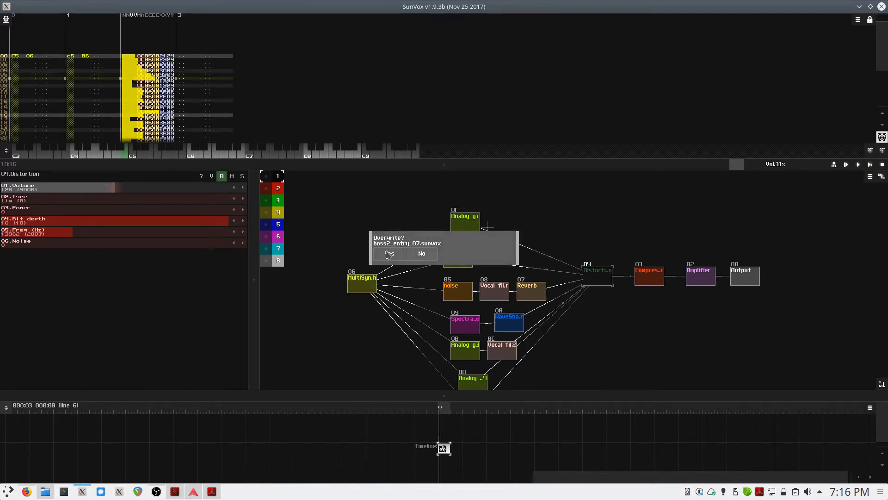
left_click(388, 253)
left_click(9, 21)
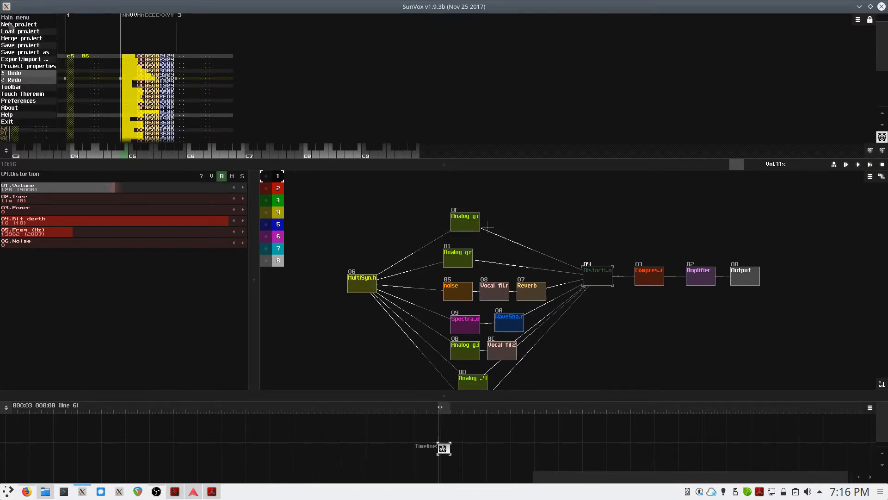
left_click(30, 59)
left_click(64, 67)
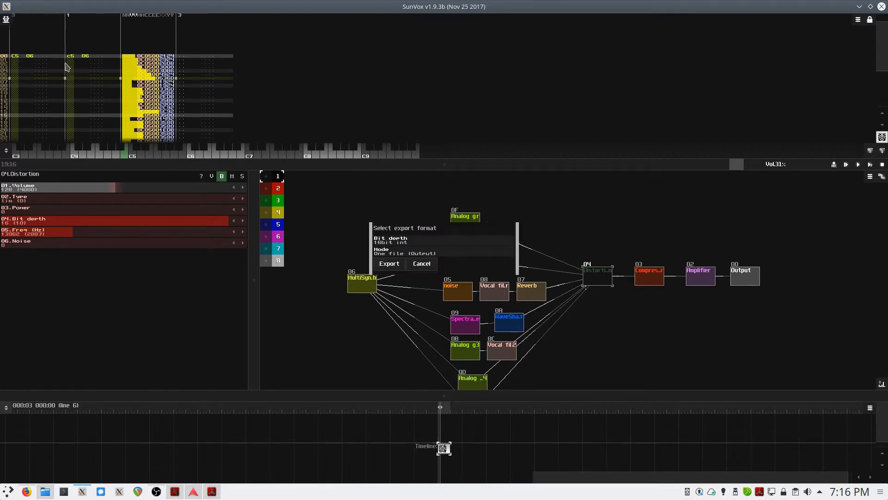
left_click(390, 266)
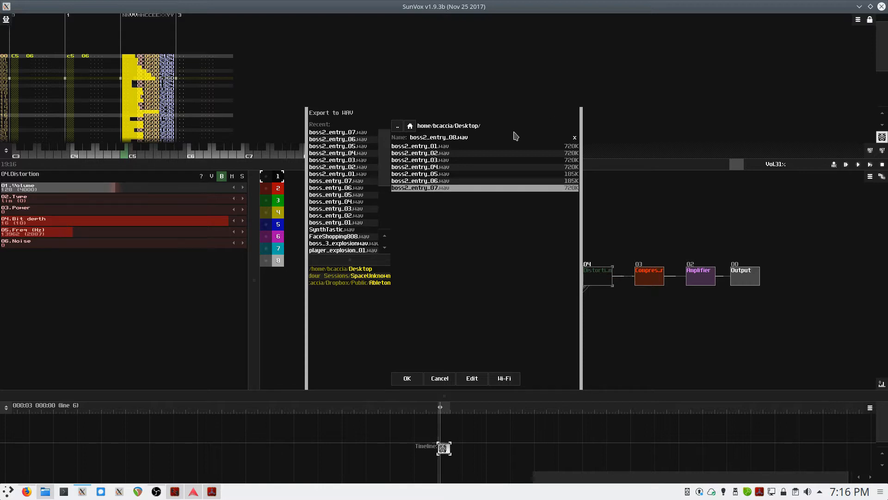
left_click(407, 378)
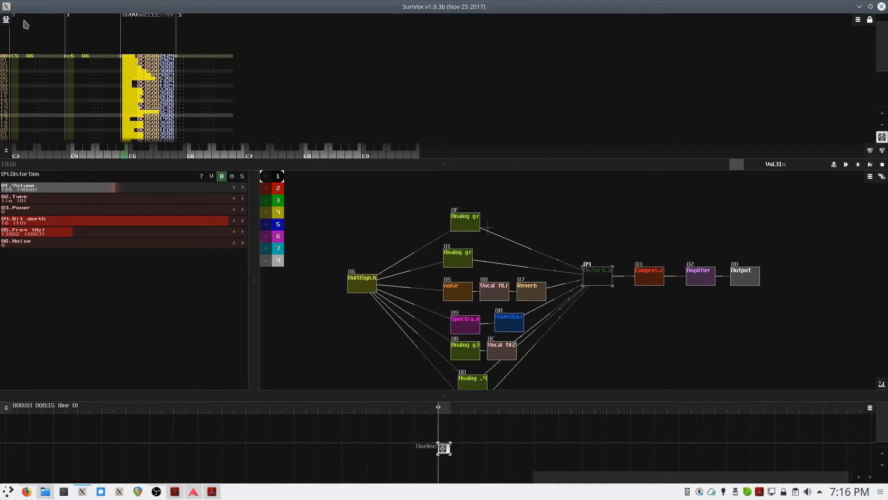
Save the project under the new name boss2_entry_08.sunvox in the Space Unknown Sound Design folder
left_click(6, 19)
left_click(56, 70)
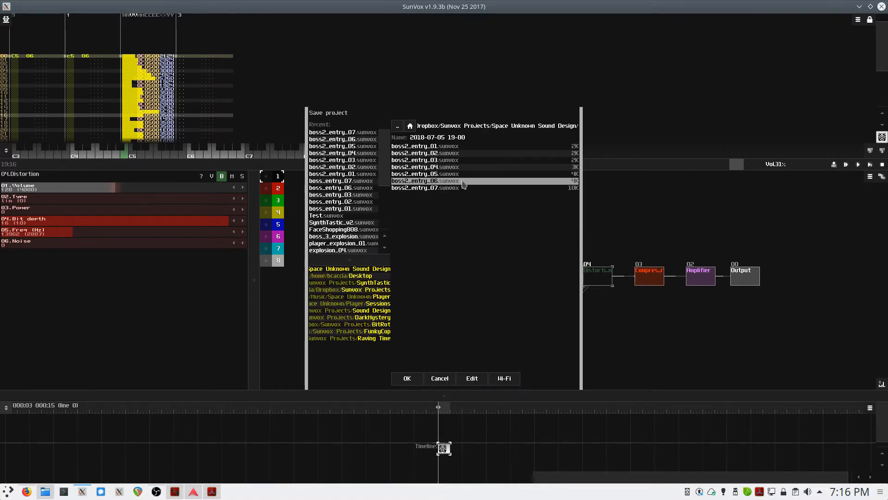
left_click(444, 188)
left_click(457, 137)
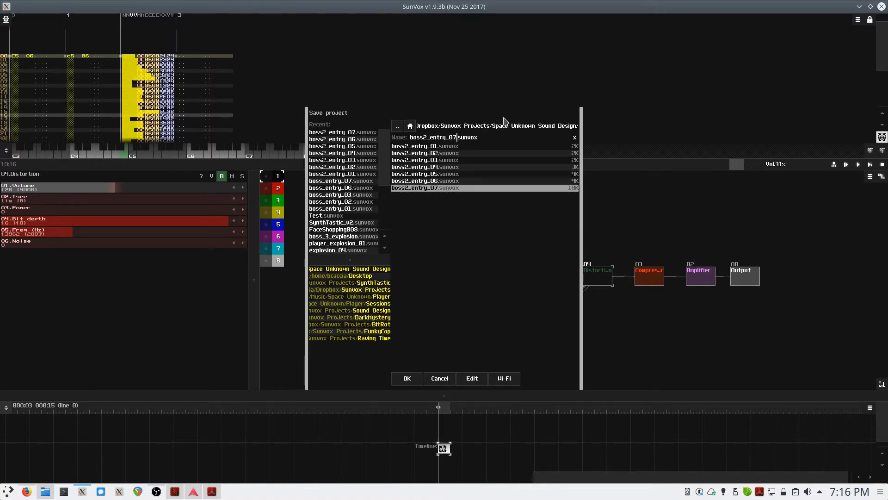
type("8")
left_click(408, 378)
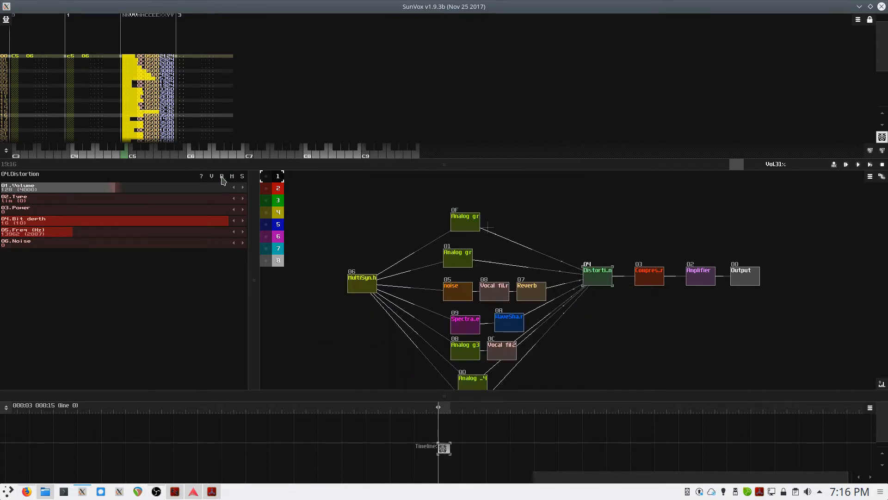
Reactivate the bypassed Distortion module and save the project over its existing file
left_click(5, 19)
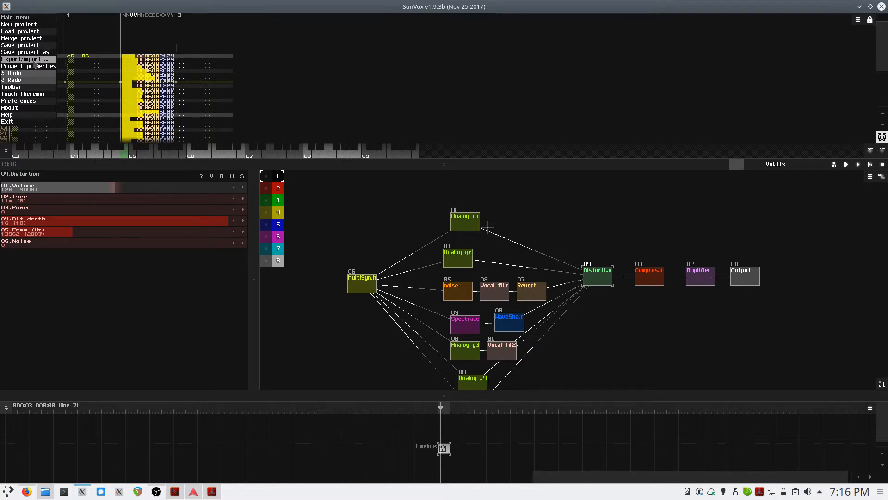
left_click(18, 45)
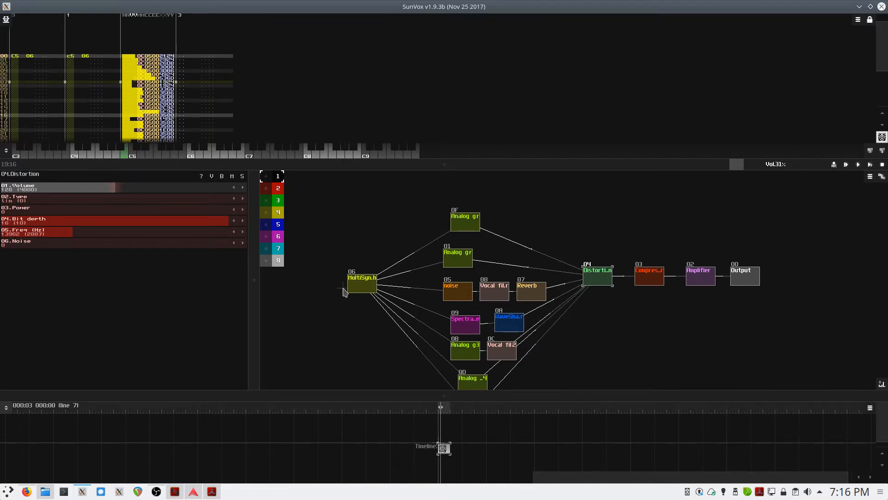
left_click(6, 20)
left_click(19, 40)
left_click(391, 256)
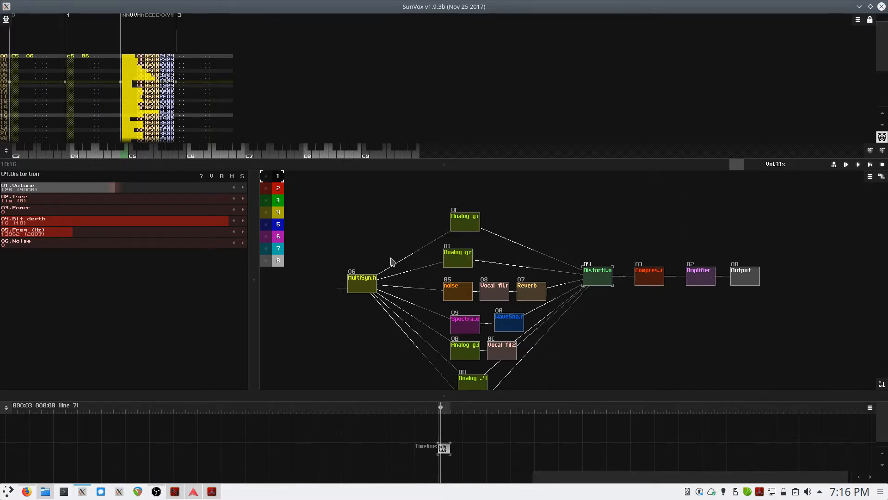
Export the version with active Distortion to the Desktop as boss2_entry_09.wav
left_click(6, 21)
left_click(18, 45)
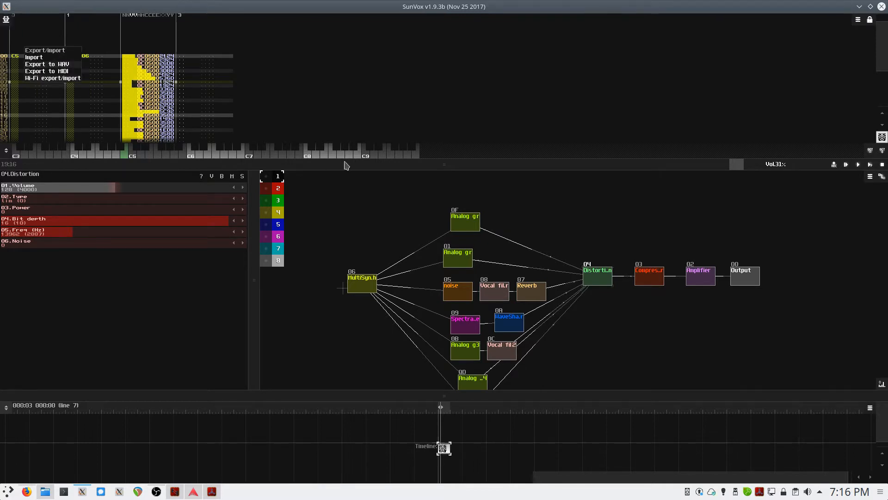
left_click(59, 65)
left_click(397, 265)
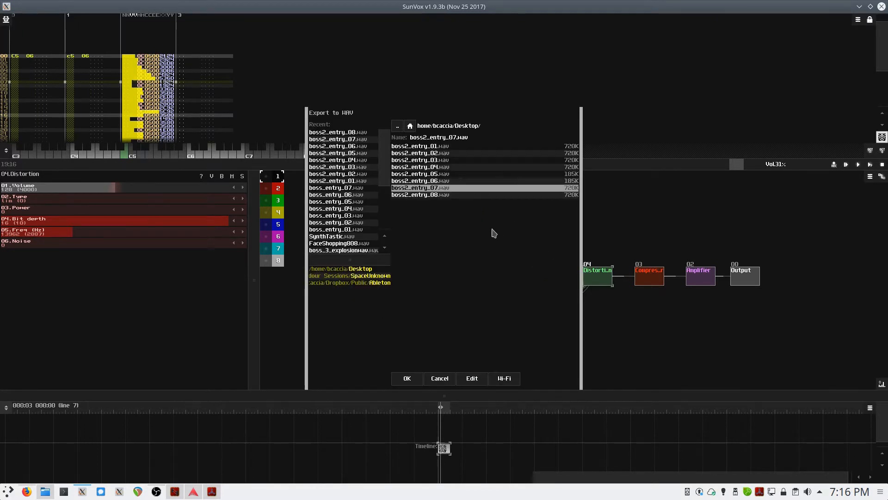
left_click(437, 196)
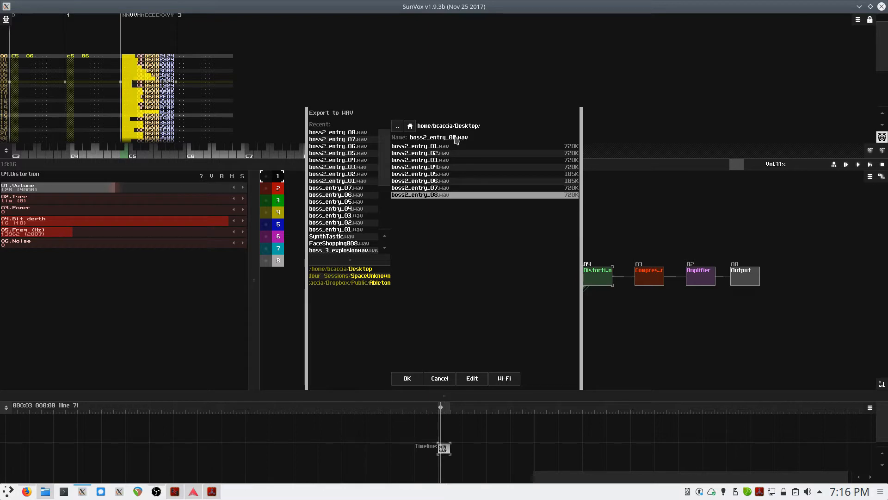
left_click(455, 137)
type("9")
left_click(409, 378)
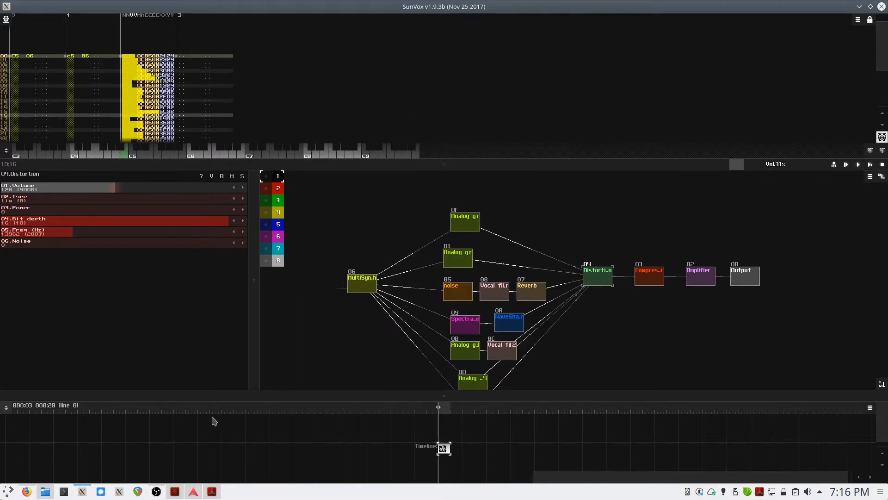
Minimize the open windows to check the exported WAV files on the desktop, and switch to the Ardour session SUEditing
mouse_move(39, 495)
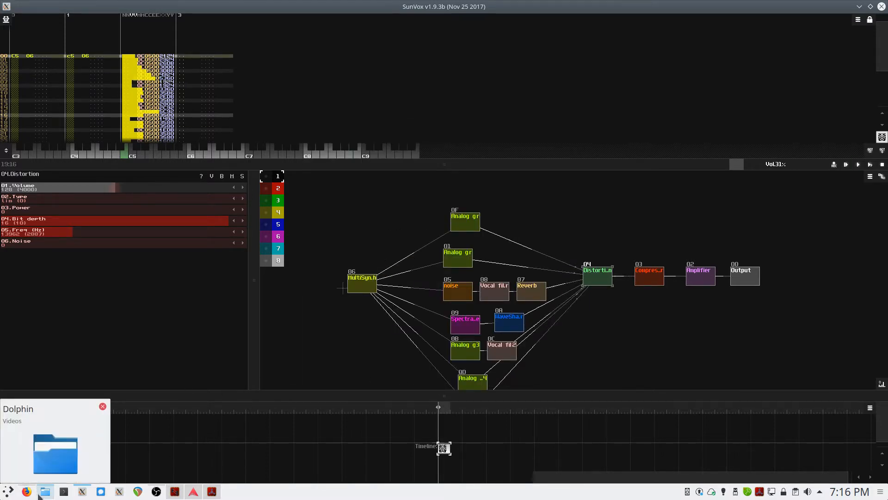
left_click(860, 6)
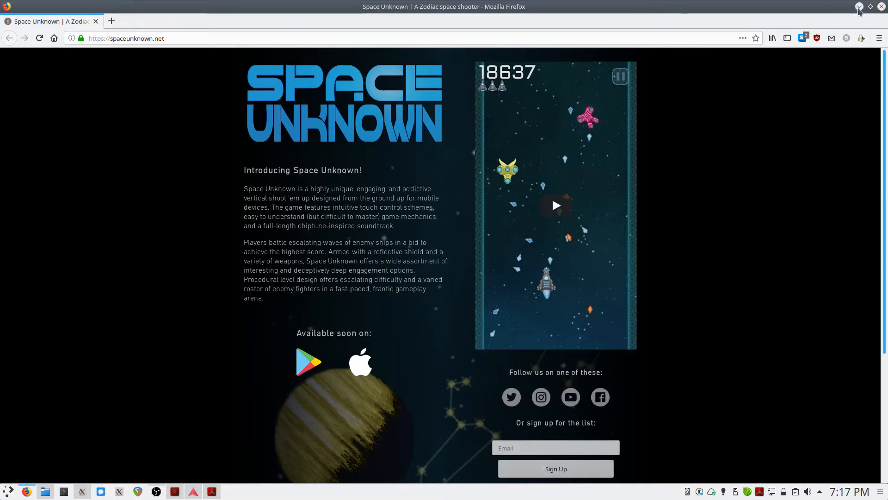
left_click(859, 6)
left_click(823, 67)
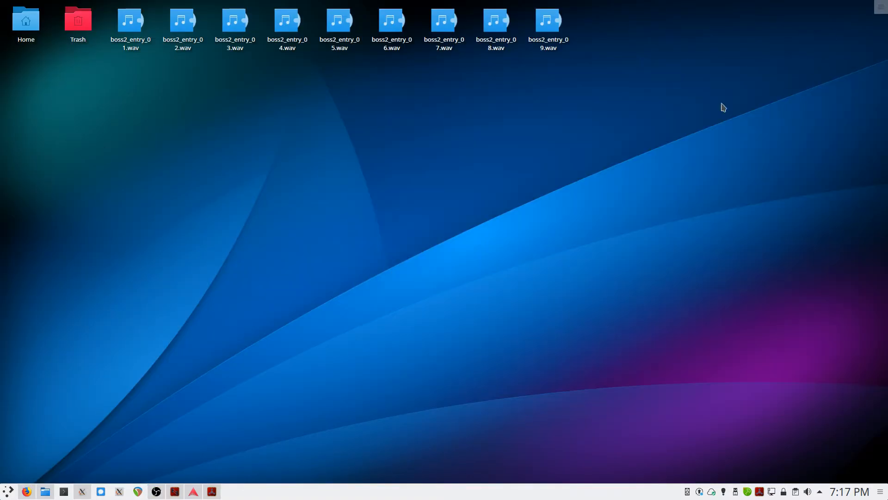
left_click(193, 491)
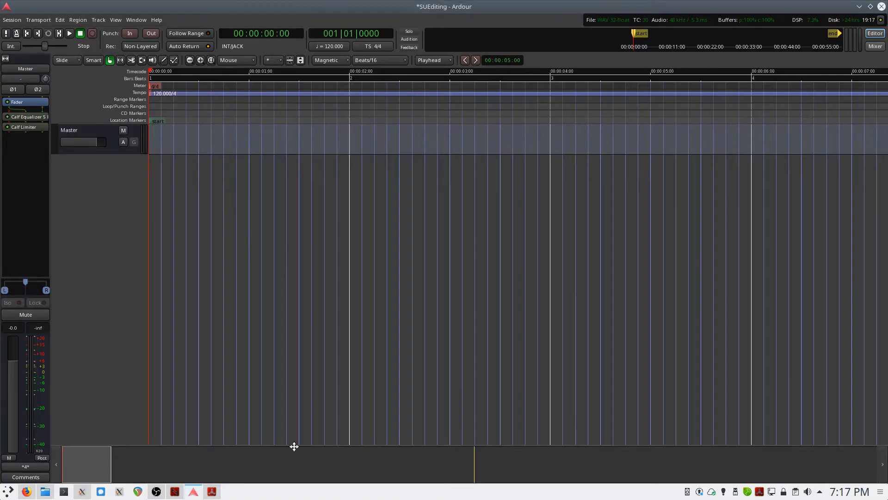
Import boss2_entry_01.wav through boss2_entry_09.wav from the Desktop as new tracks, one track per file, inserted at session start
left_click(13, 20)
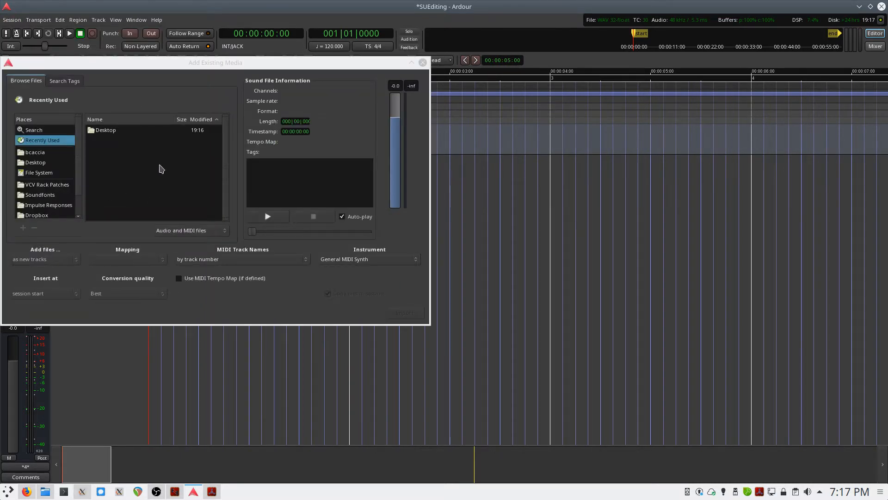
left_click(103, 131)
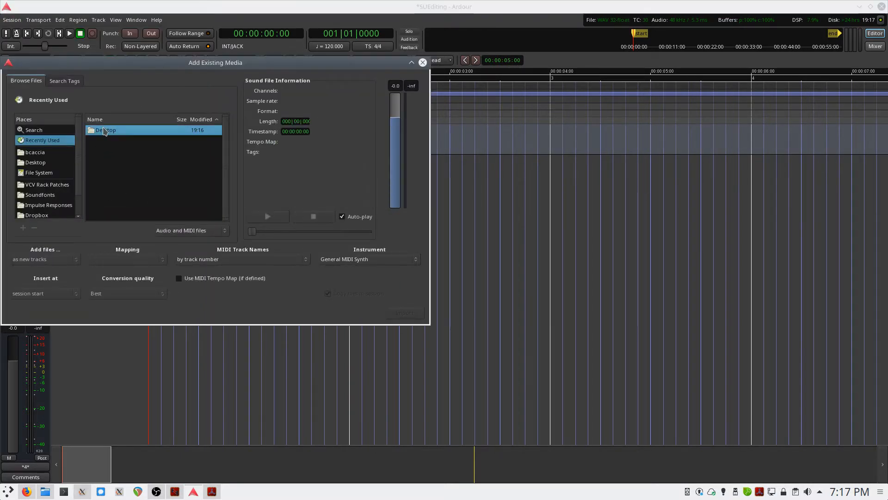
double_click(117, 133)
key("ctrl+a")
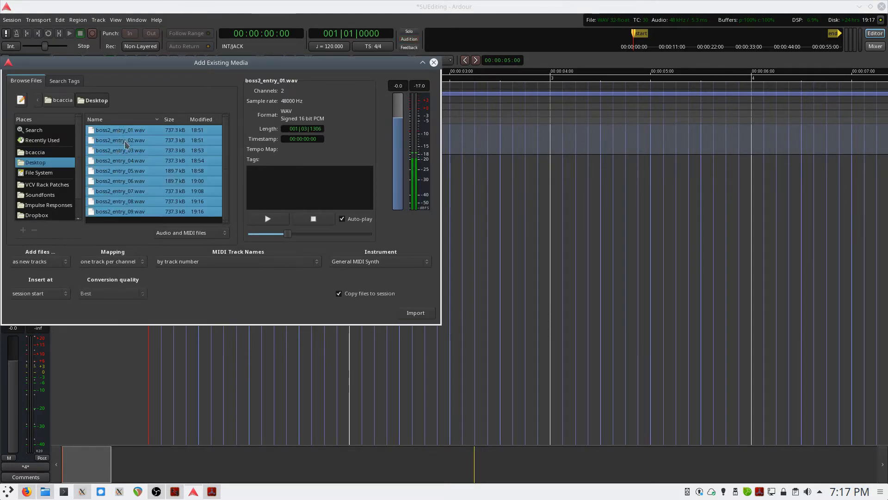
left_click(297, 221)
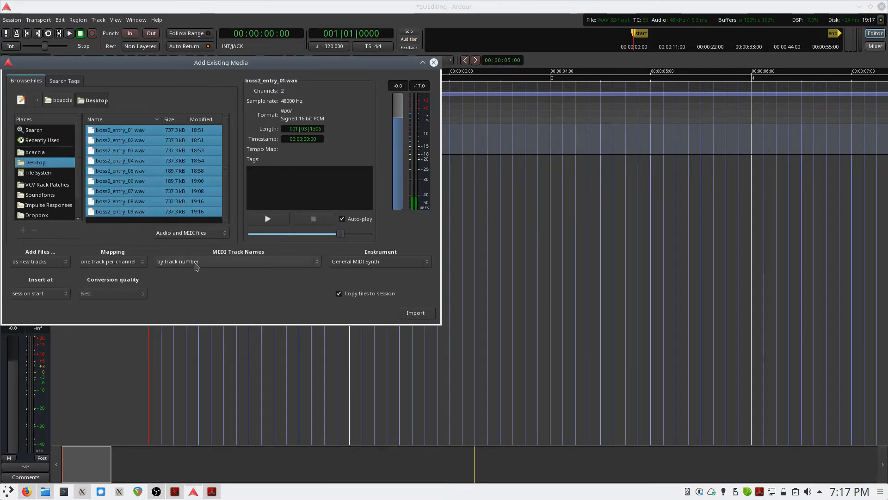
left_click(122, 263)
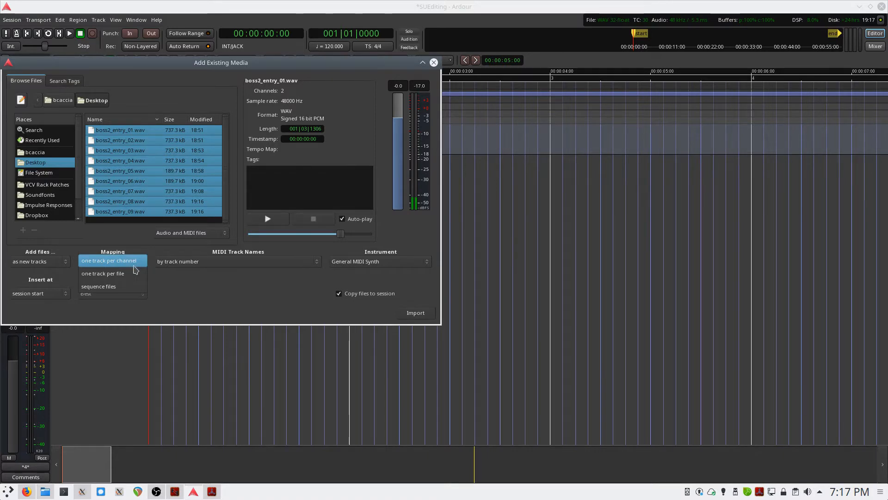
left_click(130, 277)
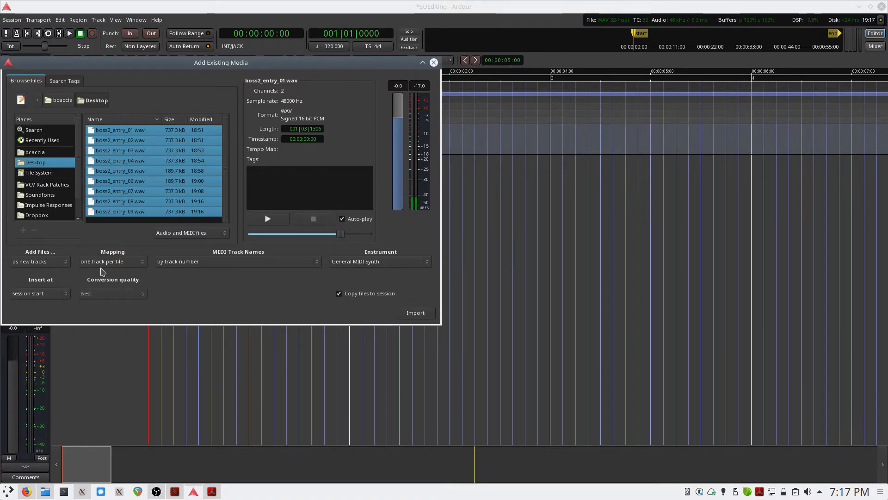
left_click(422, 316)
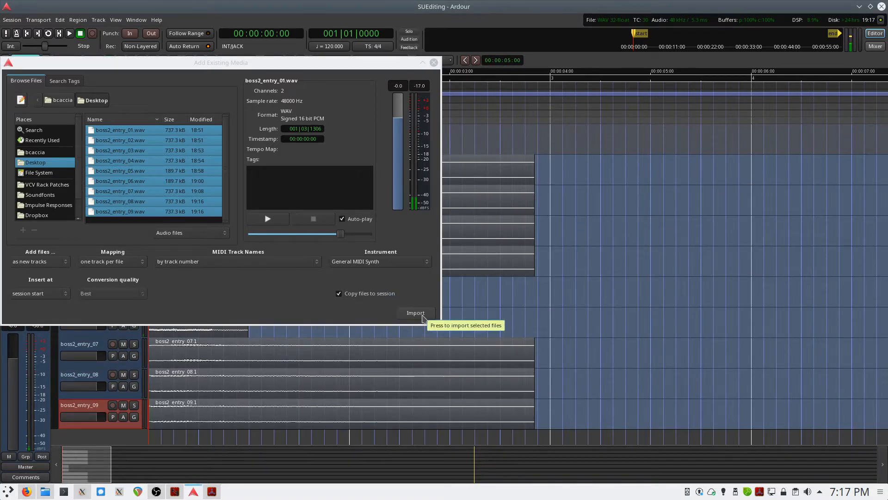
left_click(433, 62)
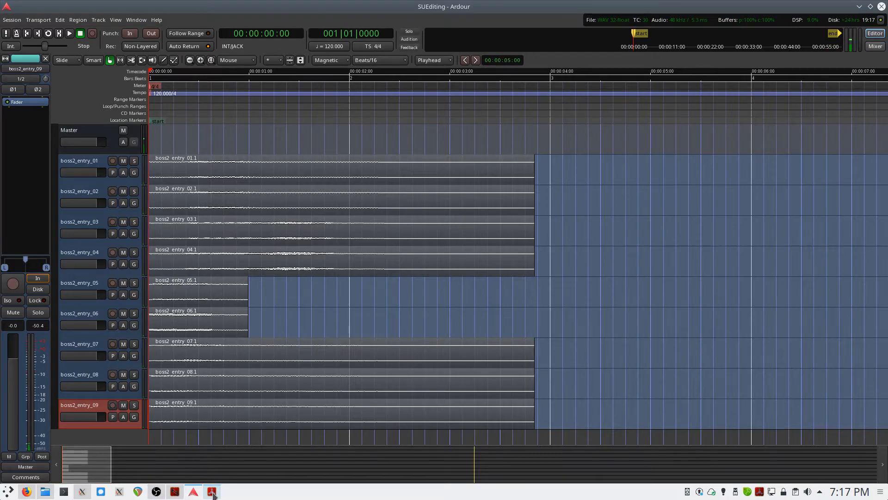
Switch to Catia and disconnect all connections of the system capture_1 port
left_click(175, 492)
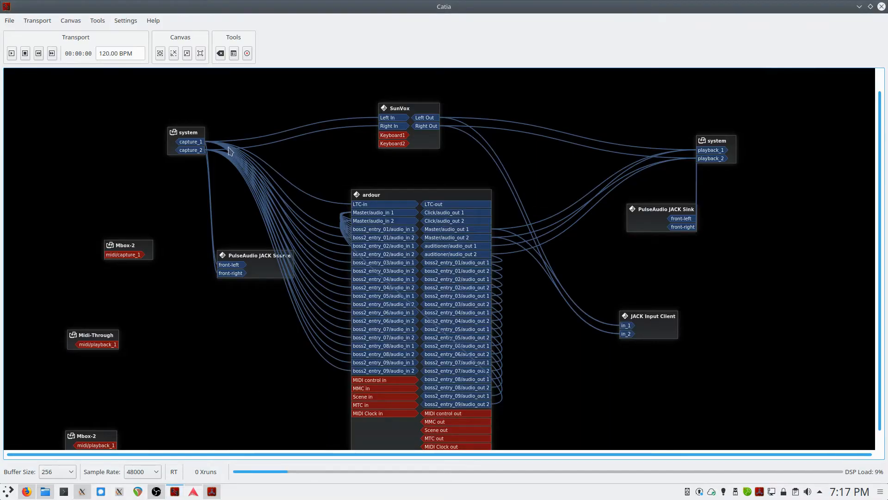
right_click(198, 146)
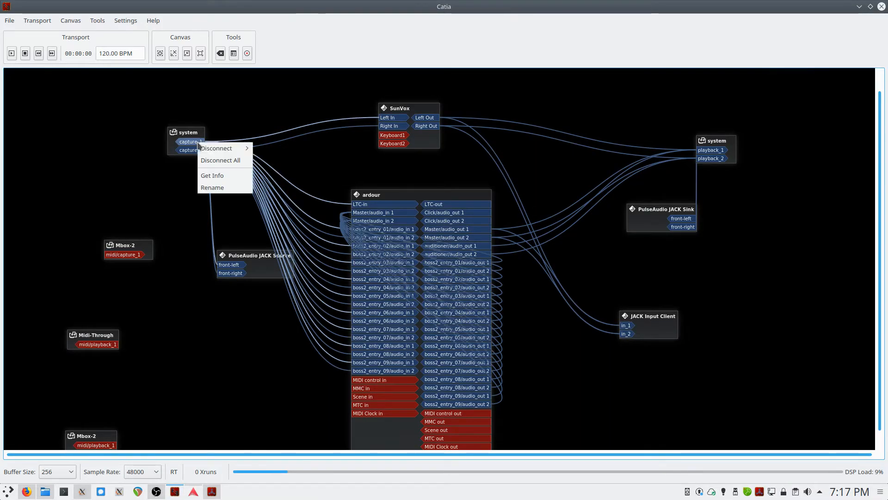
left_click(233, 161)
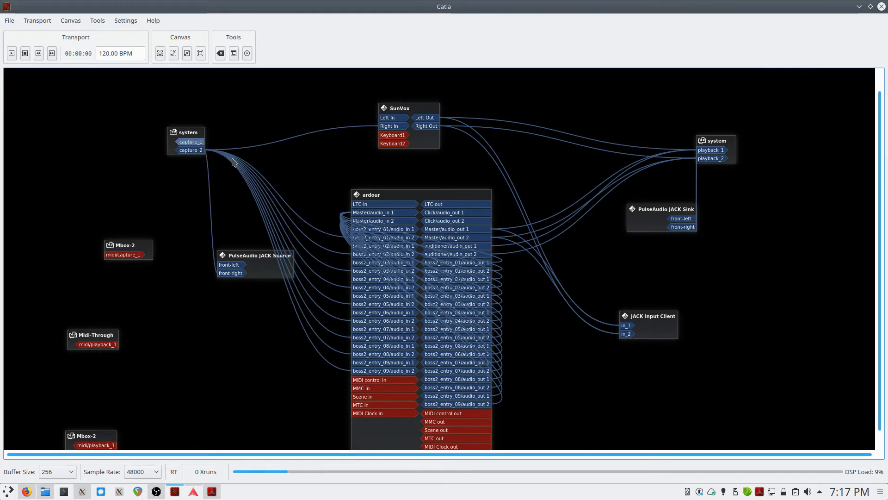
Check the OBS mixer and reconnect system capture_1 to the front-left port of PulseAudio JACK Source in Catia
left_click(160, 496)
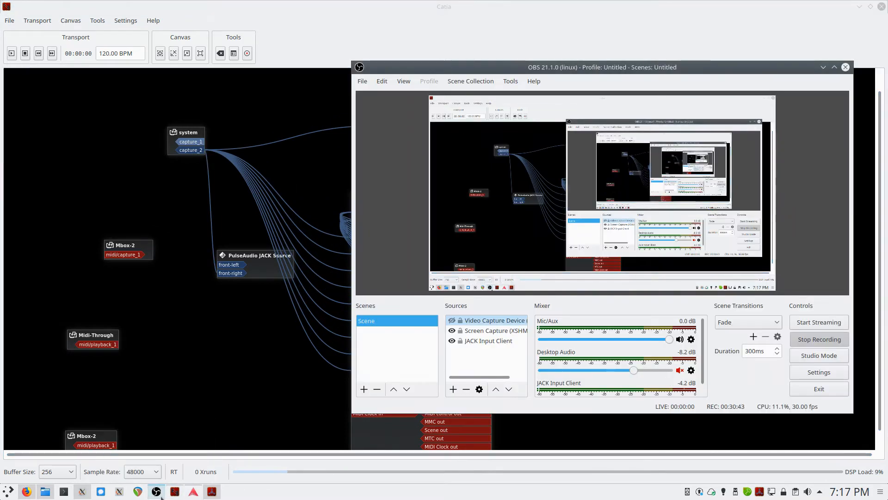
left_click(230, 376)
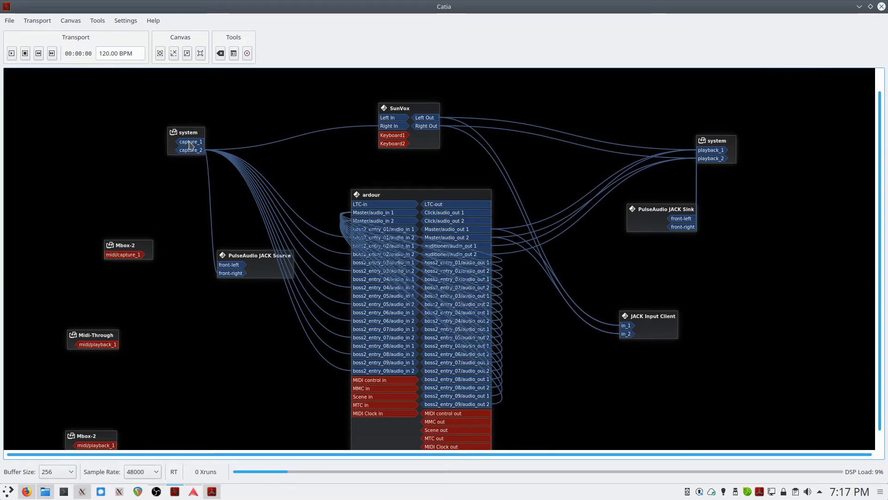
left_click_drag(311, 154, 352, 194)
left_click_drag(440, 220, 391, 193)
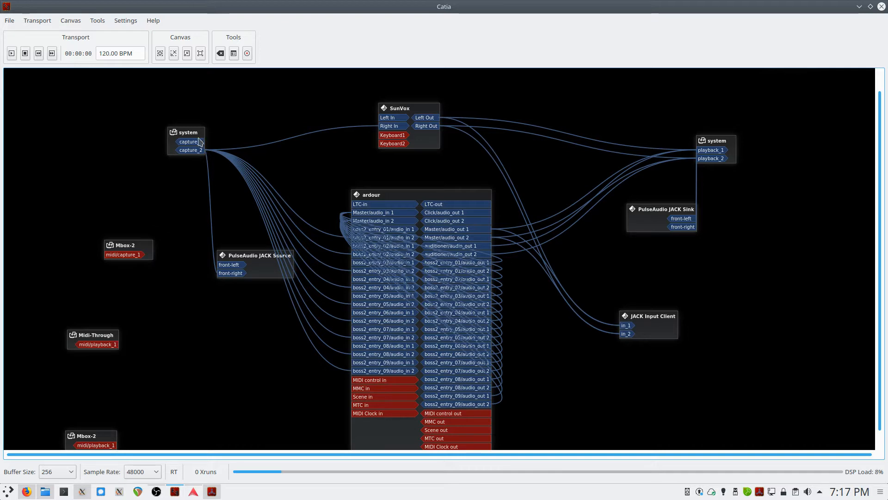
left_click_drag(200, 144, 239, 265)
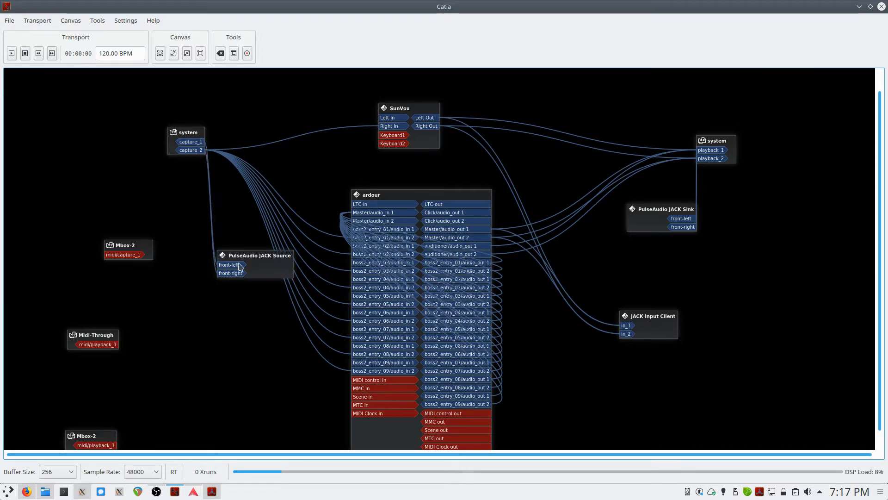
left_click(860, 7)
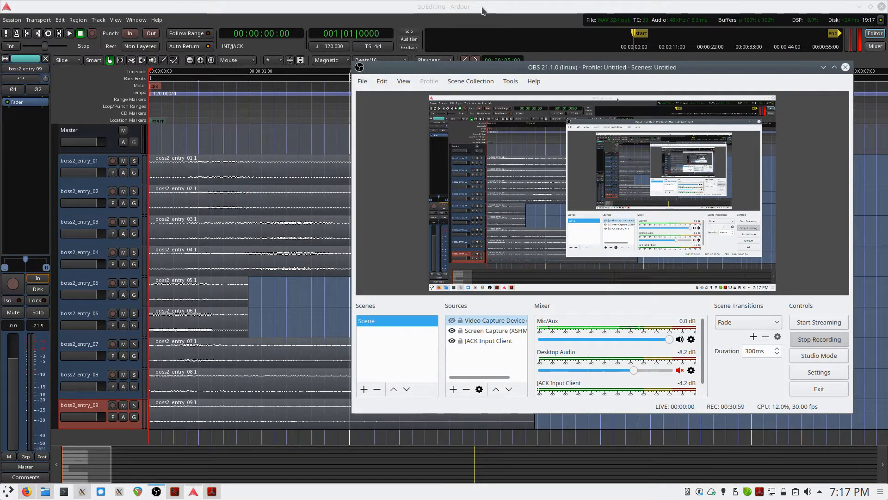
Shift the PulseAudio JACK Source box in Catia to check its capture connections, return to the Ardour session and deselect the track
left_click(180, 495)
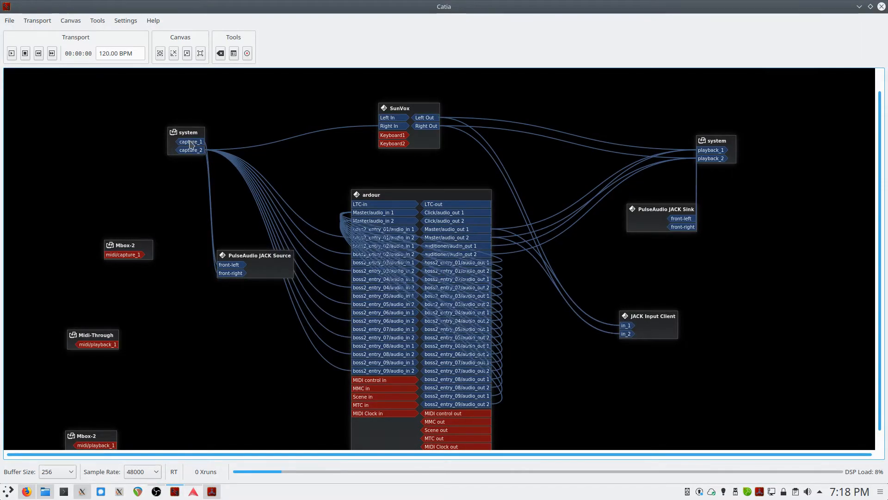
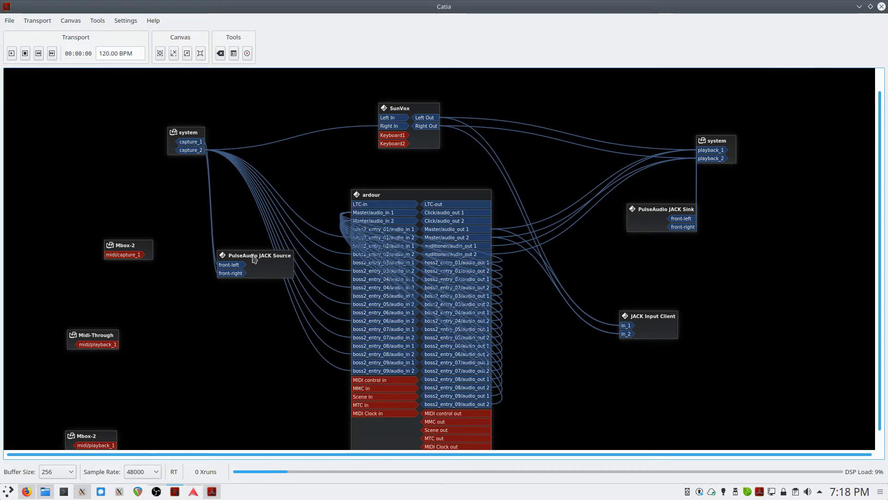
mouse_move(254, 260)
left_mouse_down()
mouse_move(250, 304)
mouse_move(248, 279)
mouse_move(214, 293)
mouse_move(192, 210)
mouse_move(239, 268)
left_mouse_up()
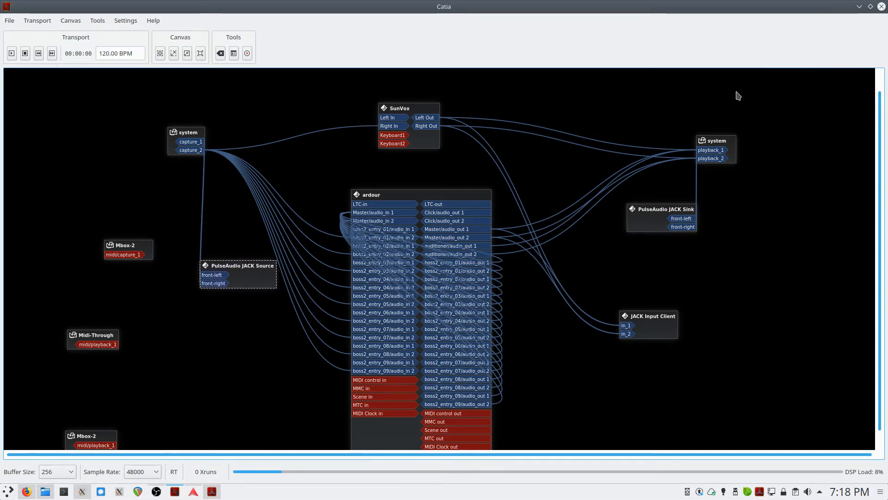
left_click(859, 6)
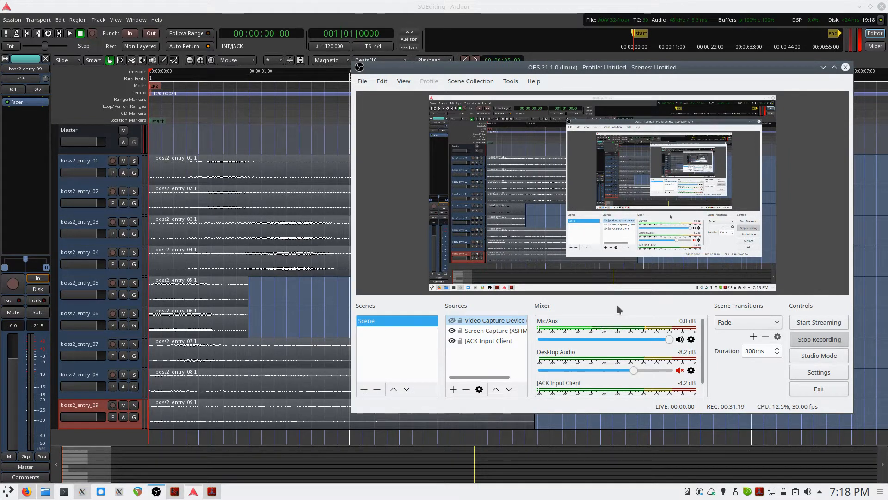
left_click(377, 10)
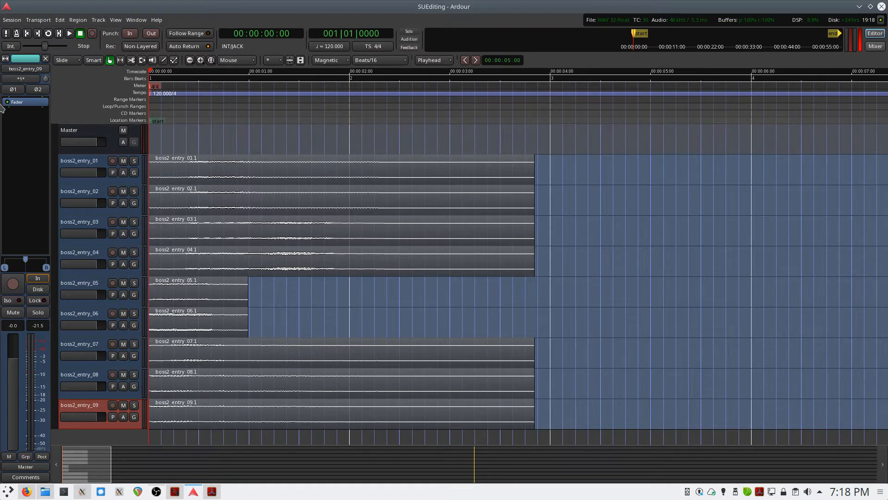
left_click(124, 442)
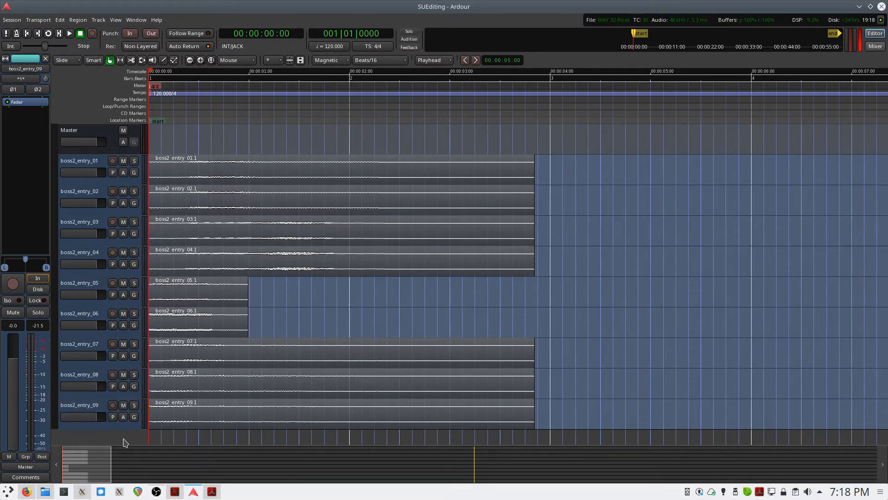
Solo the boss2_entry_01 track and play it back from the session start
left_click(134, 161)
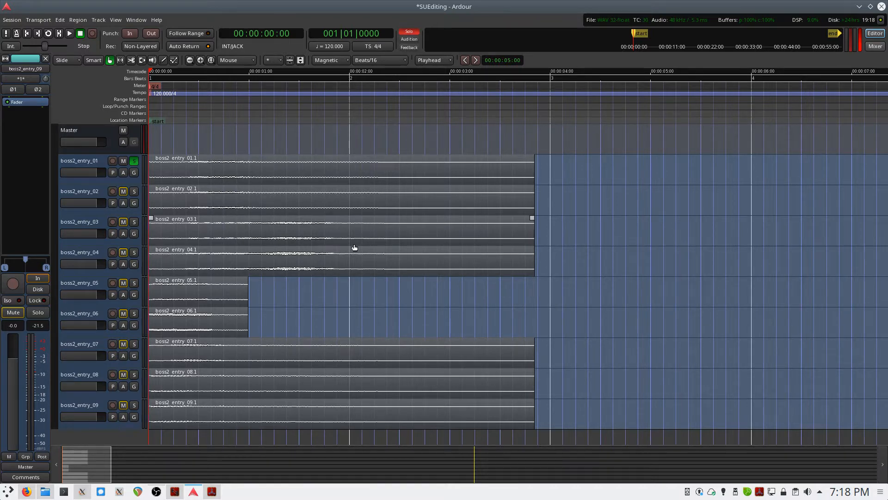
key("space")
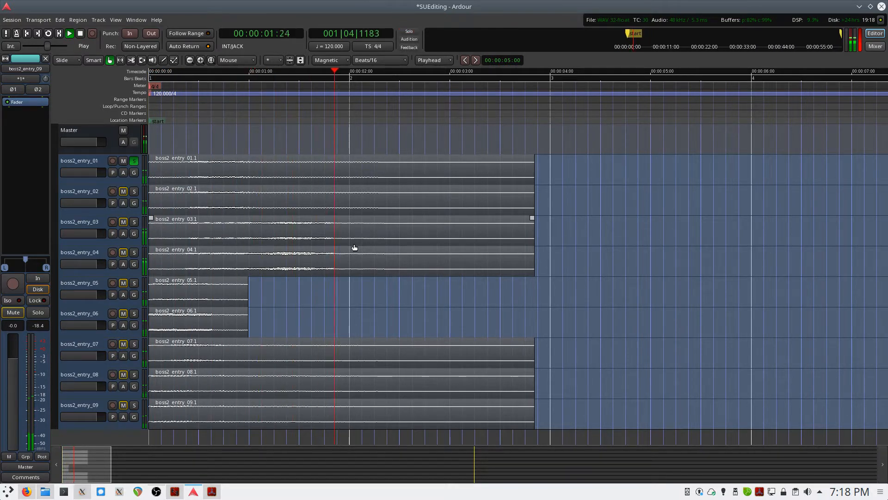
key("space")
key("space")
key("space")
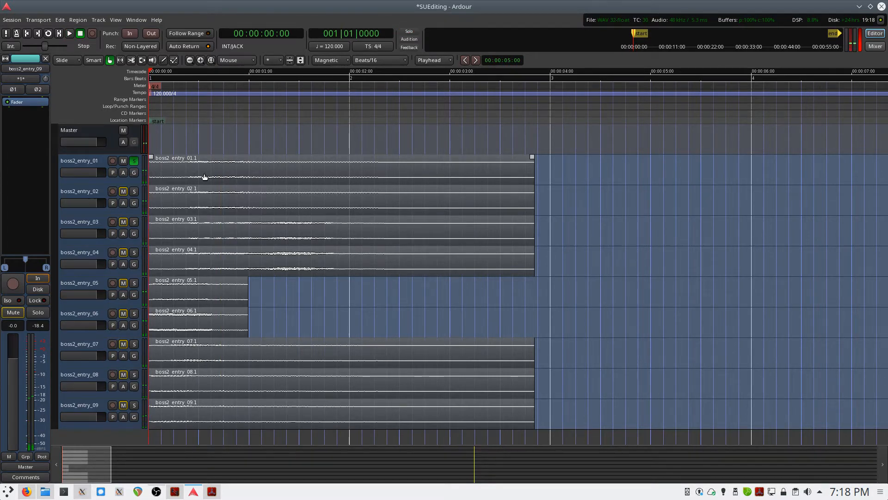
left_click(224, 178)
left_click(235, 202, "ctrl")
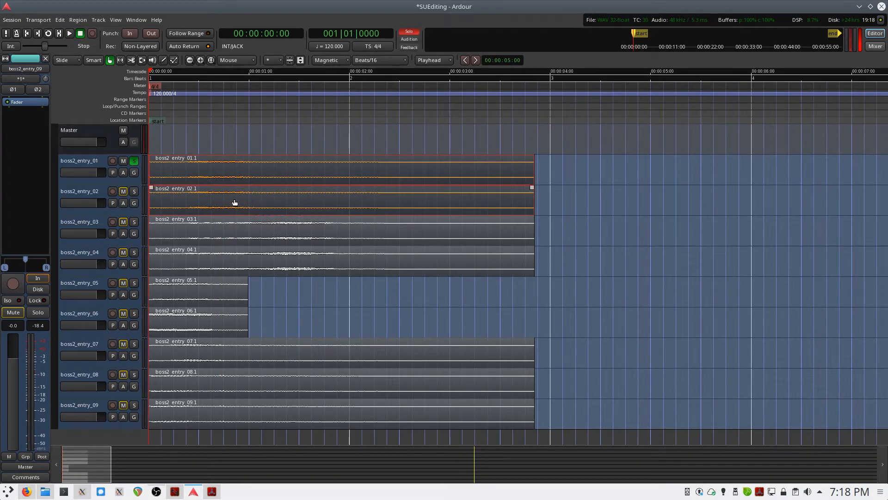
left_click(233, 235, "ctrl")
left_click(222, 262, "ctrl")
left_click(210, 289, "ctrl")
left_click(205, 322, "ctrl")
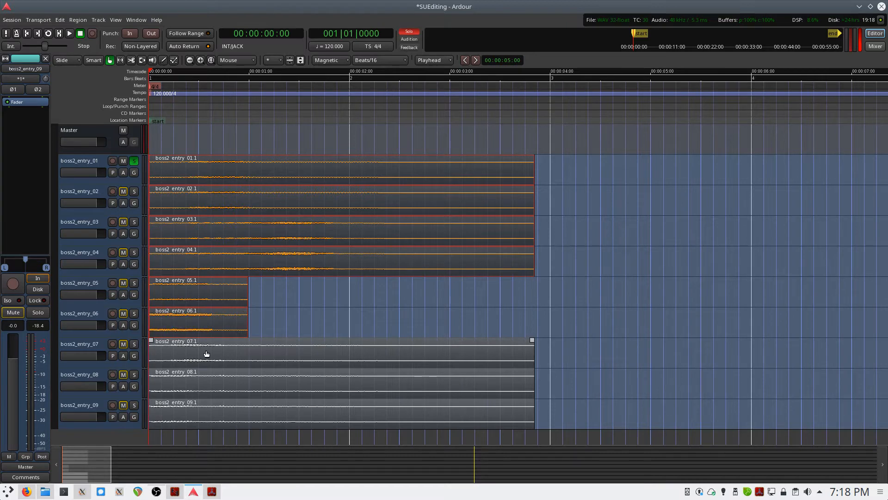
left_click(298, 311)
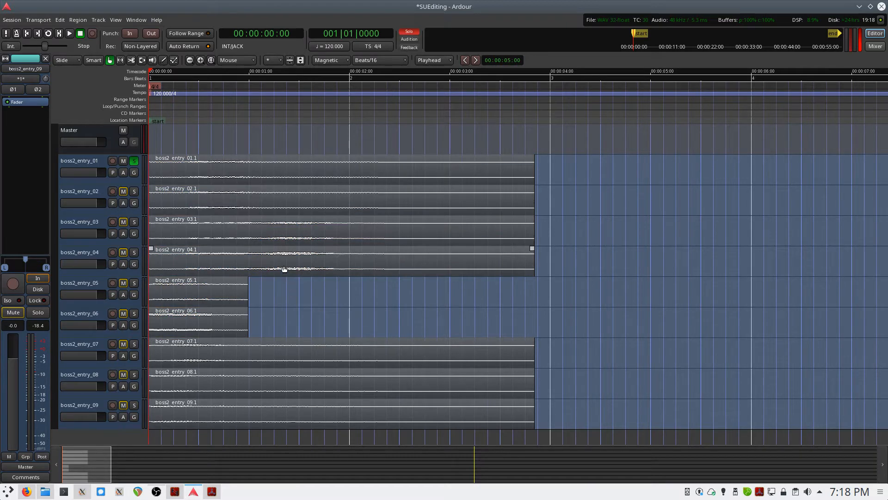
Select the regions on tracks 01–04 and 07–09, trim them together to about 1.5 seconds and give them half-second fade-outs
left_click_drag(581, 265, 334, 148)
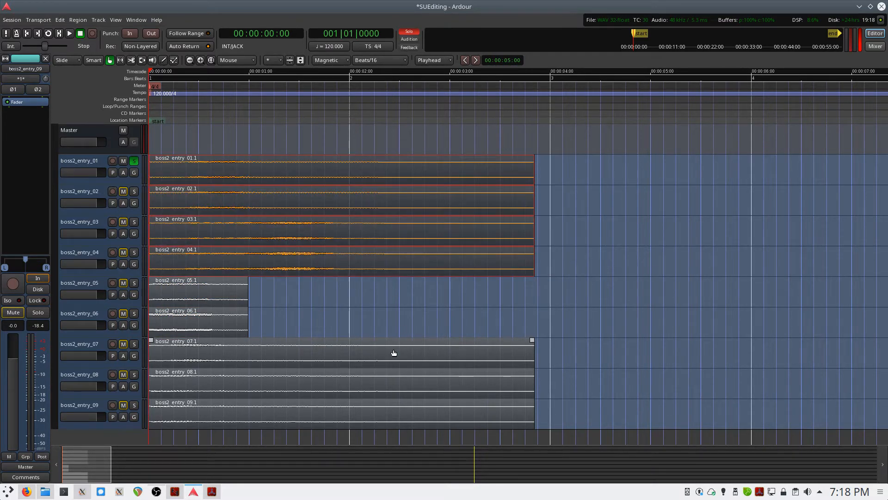
left_click_drag(582, 350, 430, 422)
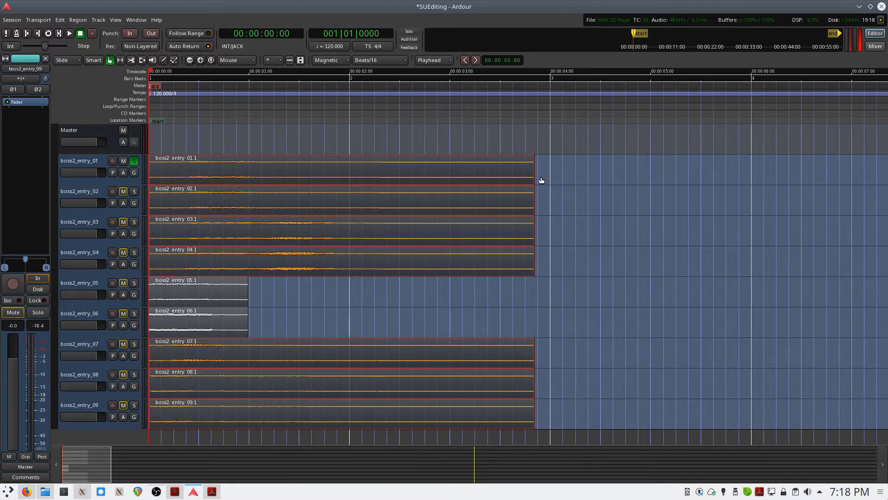
left_click_drag(527, 162, 248, 169)
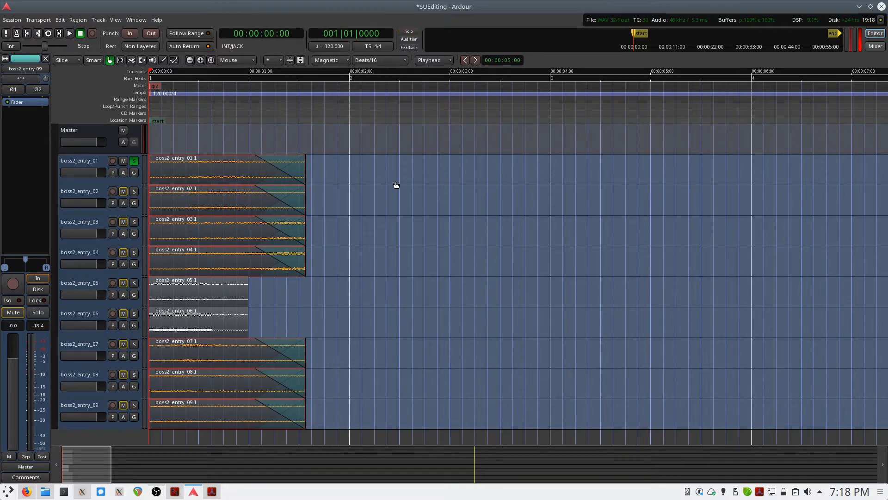
Audition boss2_entry_01, boss2_entry_02 and boss2_entry_03 one at a time with solo, clearing each solo after playback
key("space")
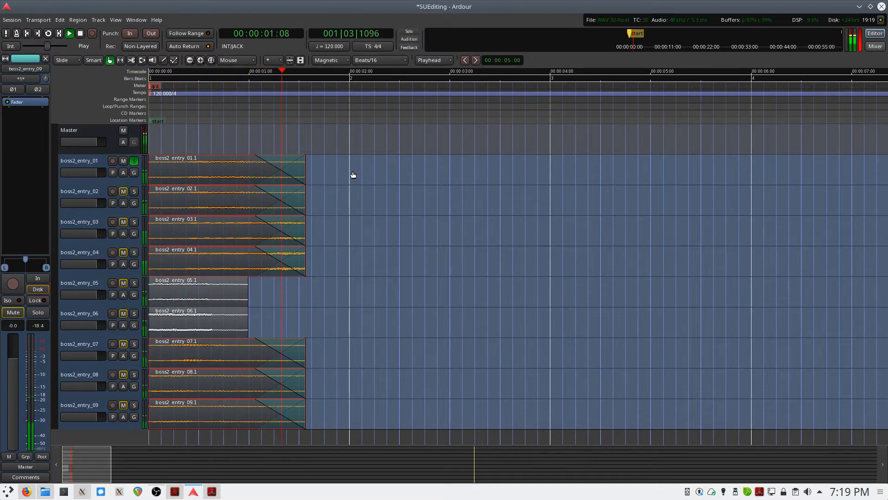
key("space")
left_click(134, 161)
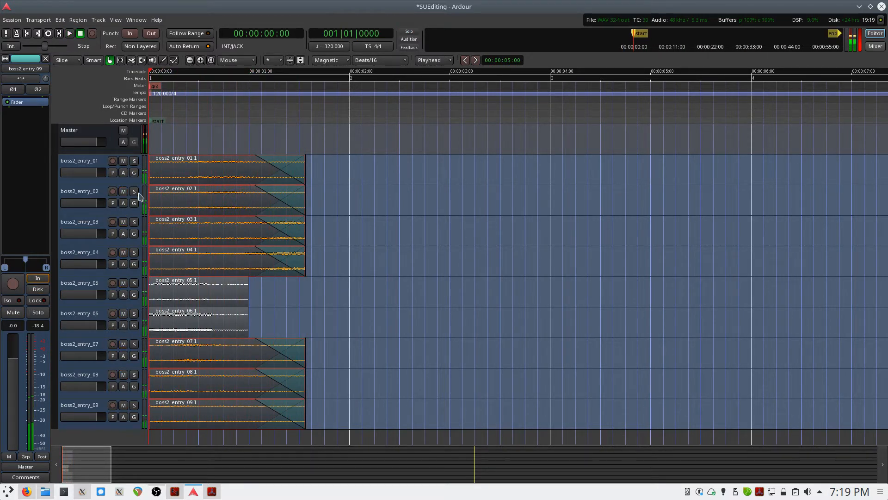
left_click(134, 191)
key("space")
key("space")
left_click(134, 191)
left_click(134, 222)
key("space")
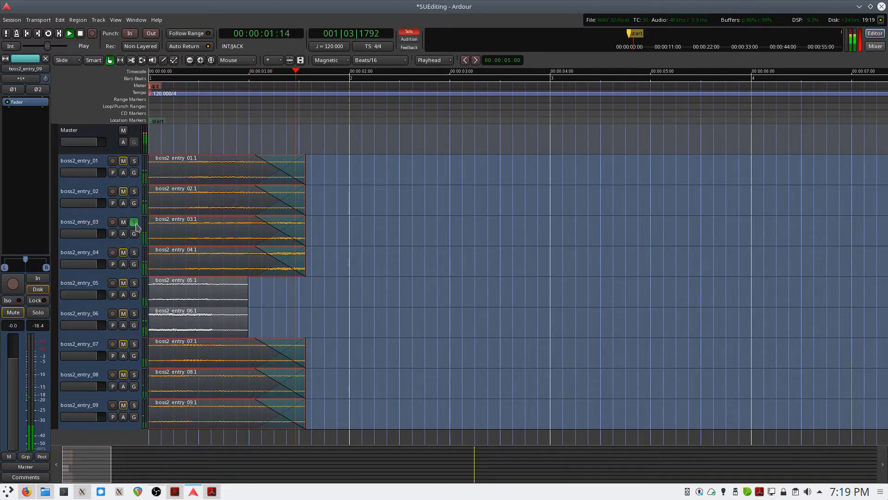
key("space")
left_click(135, 222)
Audition boss2_entry_04, boss2_entry_05 and boss2_entry_06 one at a time with solo, clearing each solo after playback
left_click(134, 252)
key("space")
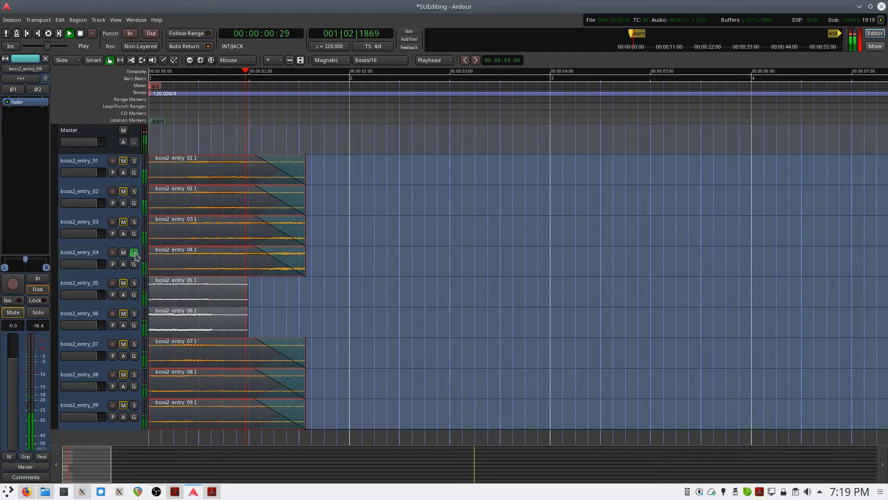
key("space")
left_click(135, 252)
left_click(134, 283)
key("space")
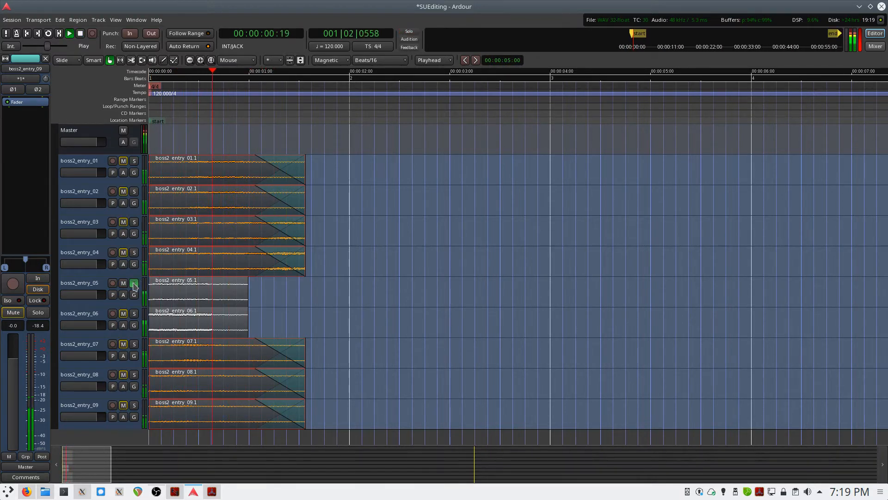
key("space")
left_click(134, 283)
left_click(135, 313)
key("space")
key("space")
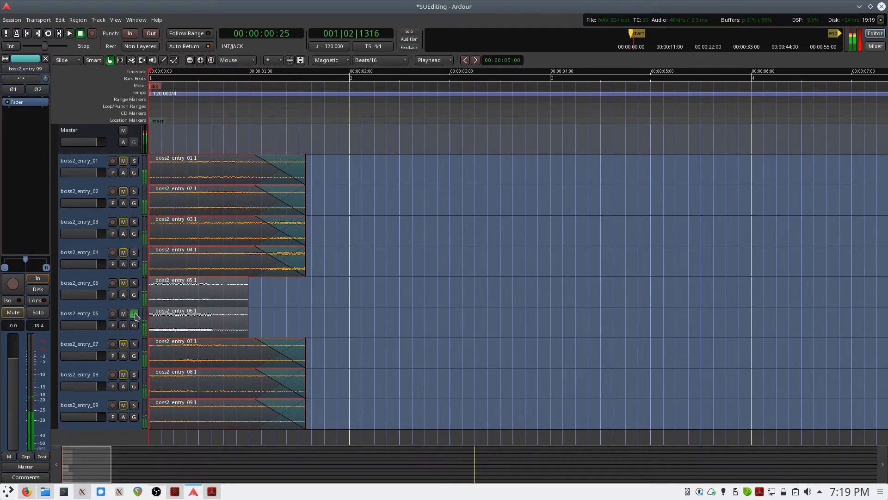
left_click(134, 313)
Audition boss2_entry_07, boss2_entry_08 and boss2_entry_09 one at a time with solo, clearing each solo after playback
left_click(134, 344)
key("space")
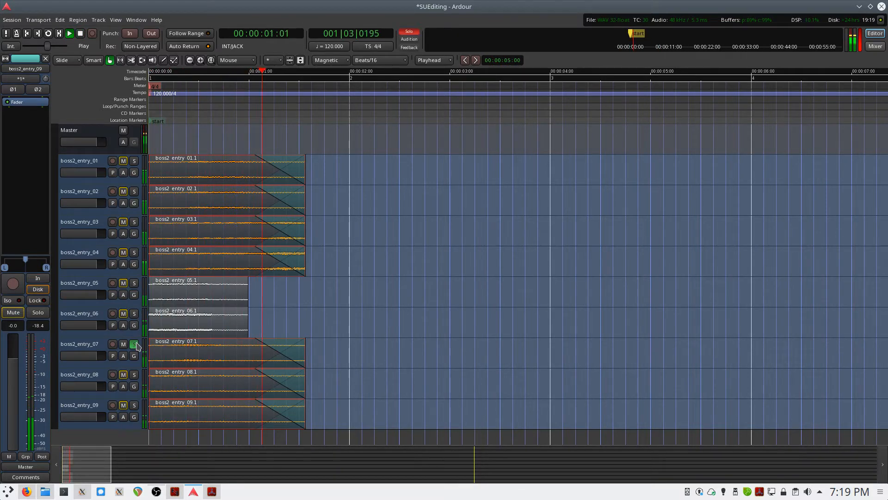
key("space")
left_click(134, 344)
left_click(135, 375)
key("space")
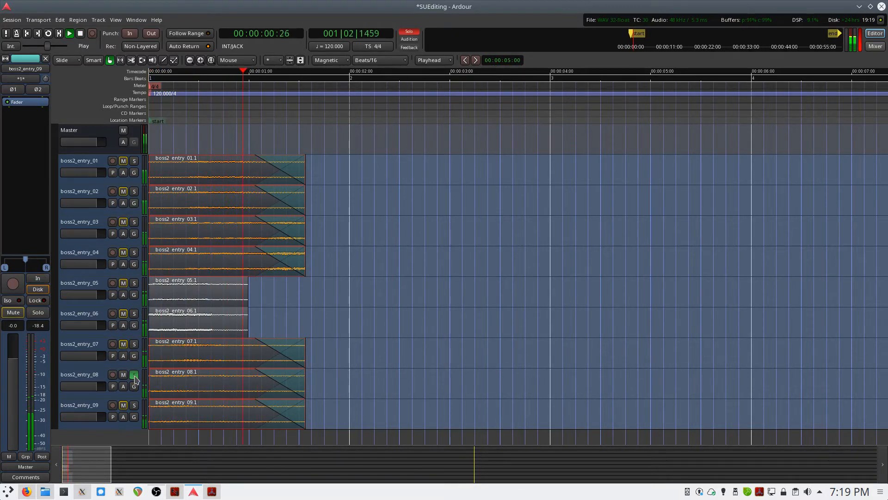
key("space")
left_click(135, 375)
left_click(134, 405)
key("space")
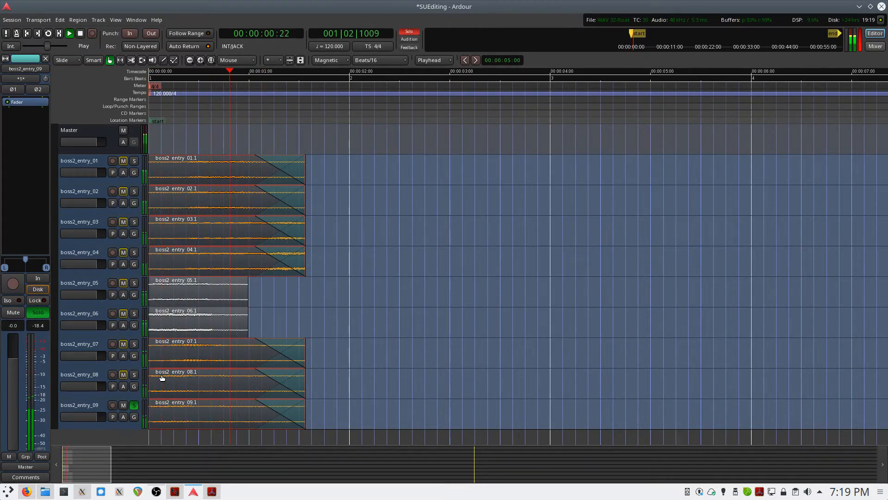
key("space")
left_click(134, 406)
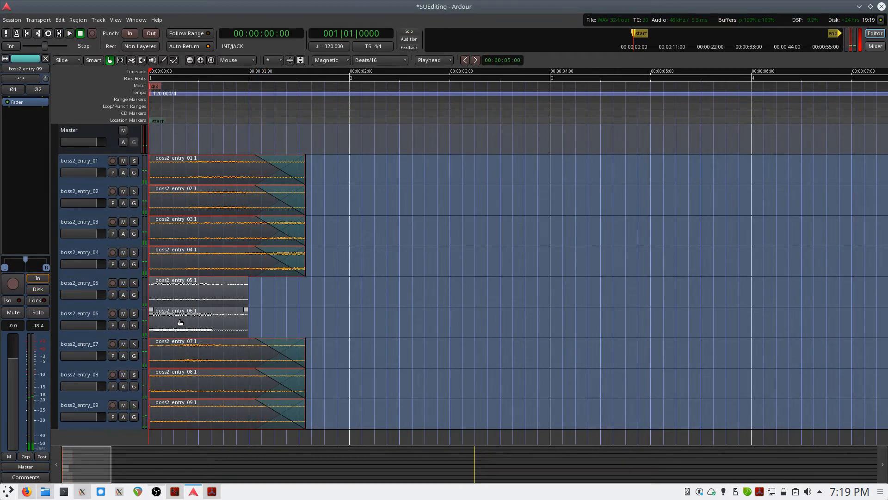
Save the session and solo the boss2_entry_01 track
key("ctrl+s")
left_click(133, 162)
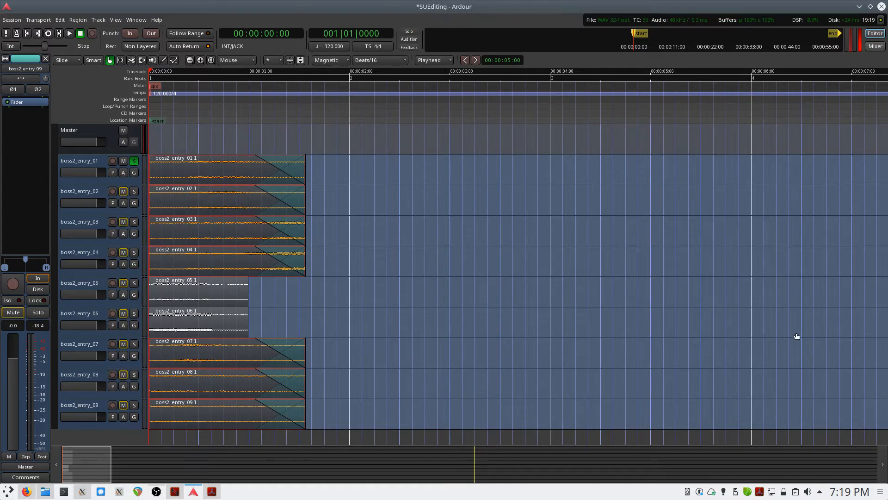
Reset the Master peak reading in the mixer and inspect the settings of its Calf Equalizer 5 Band
key("alt+m")
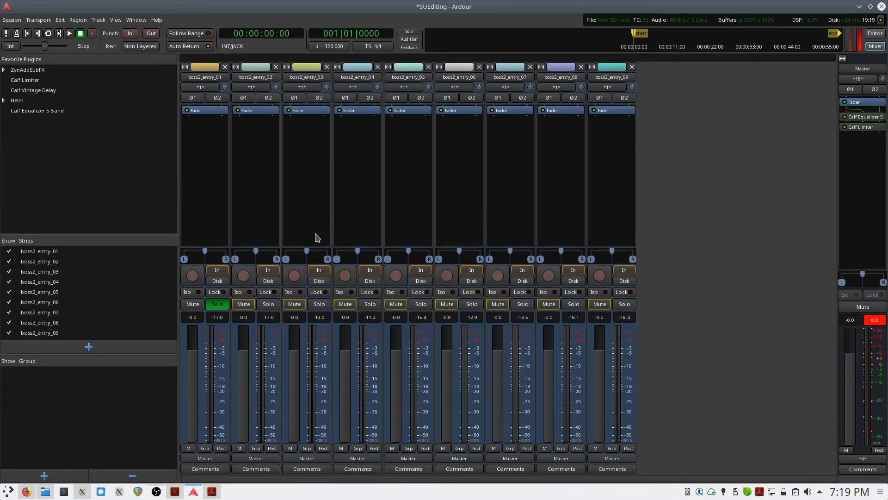
left_click(879, 321)
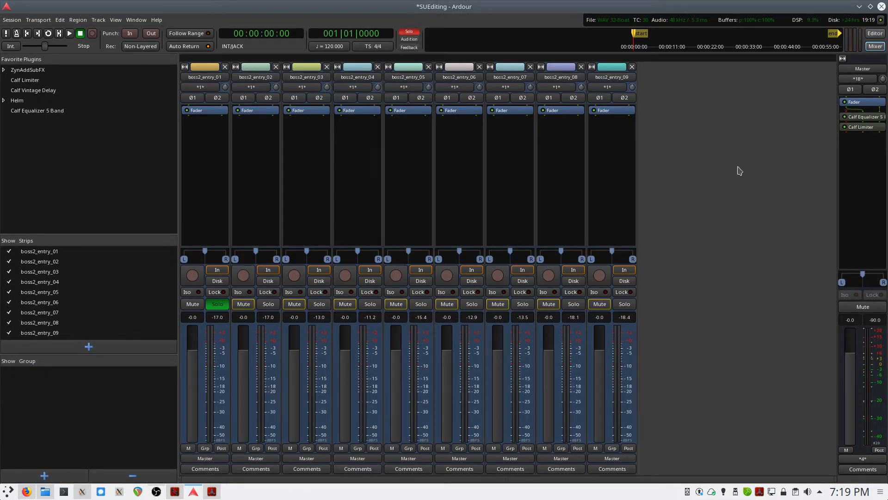
double_click(863, 116)
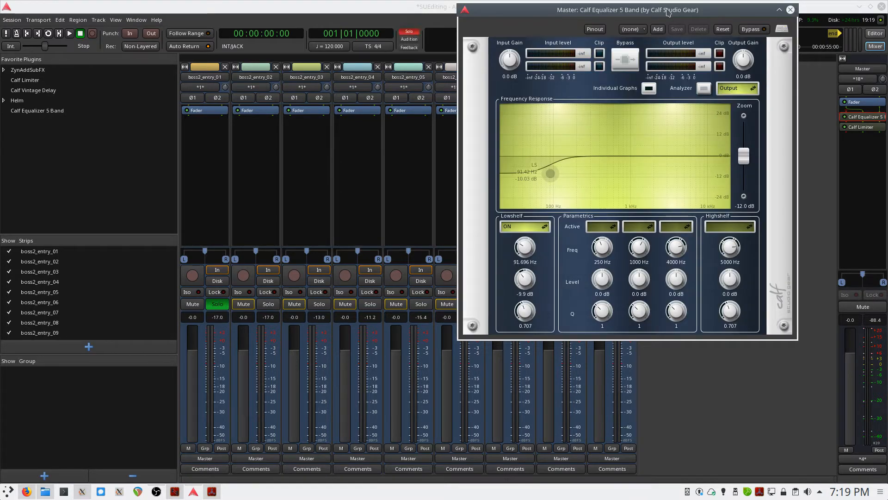
left_click_drag(667, 12, 603, 86)
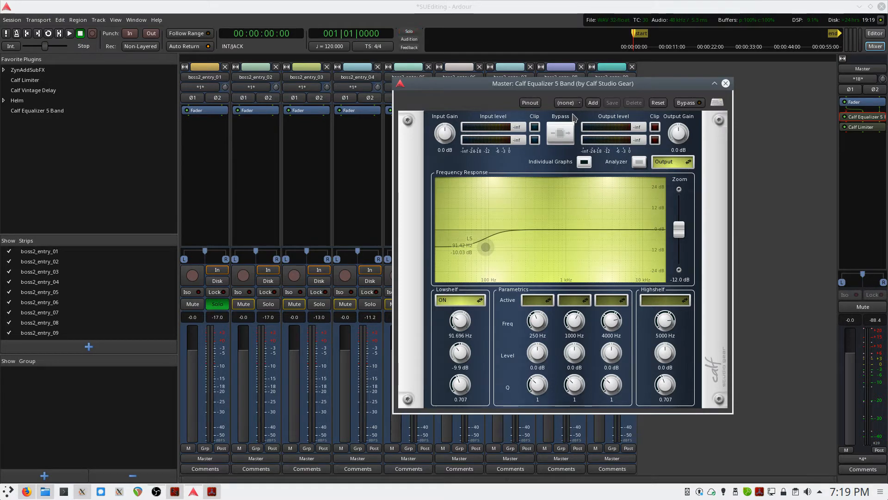
left_click(726, 83)
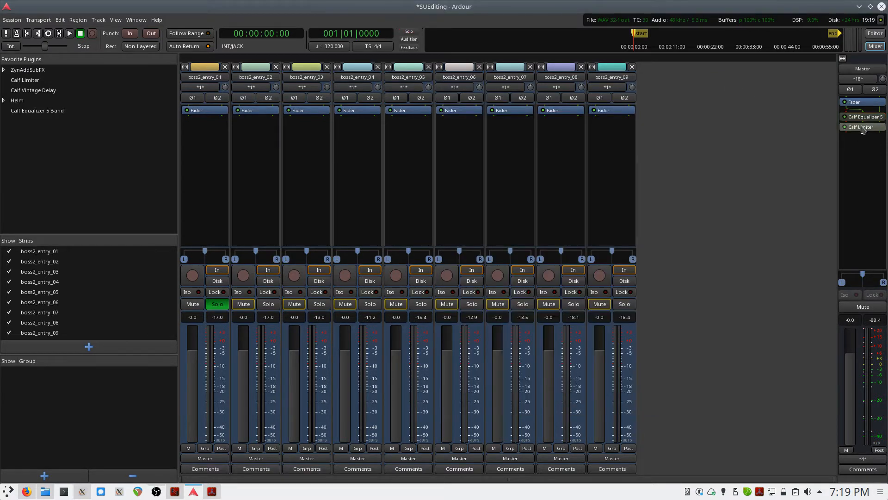
Open the Calf Limiter on the Master bus and play the soloed track to check its input and output levels
double_click(868, 127)
left_click_drag(680, 131, 685, 170)
key("space")
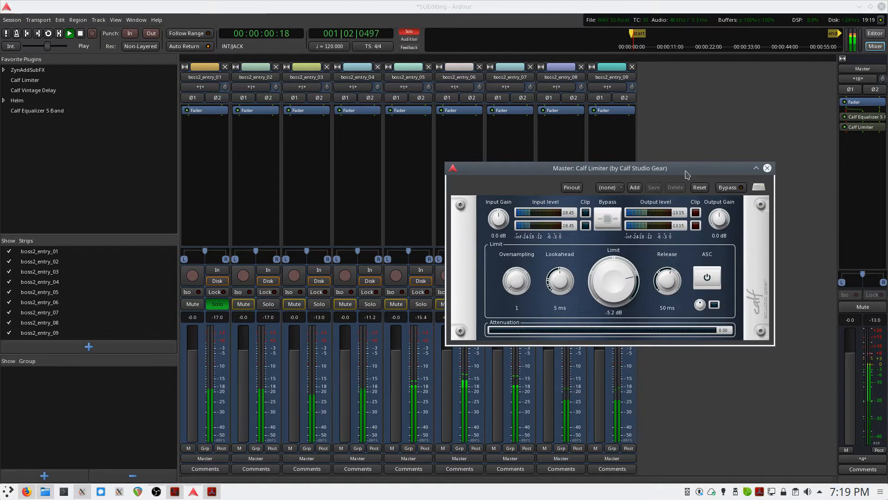
key("space")
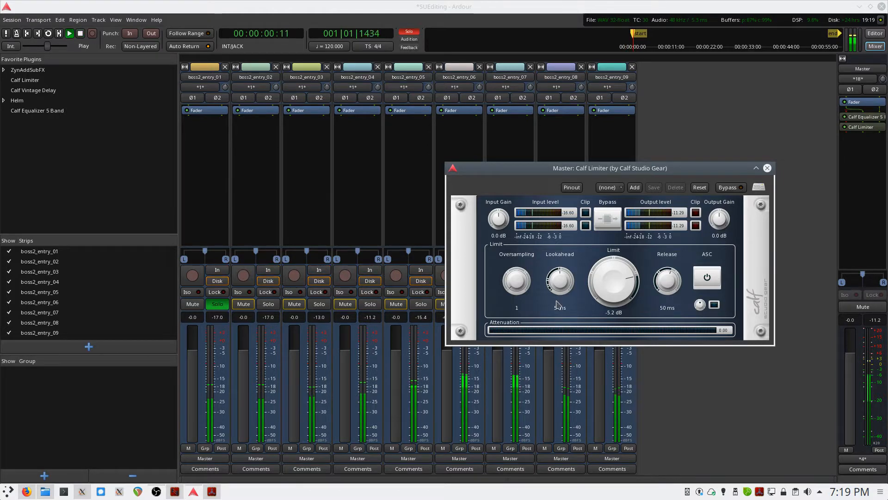
key("space")
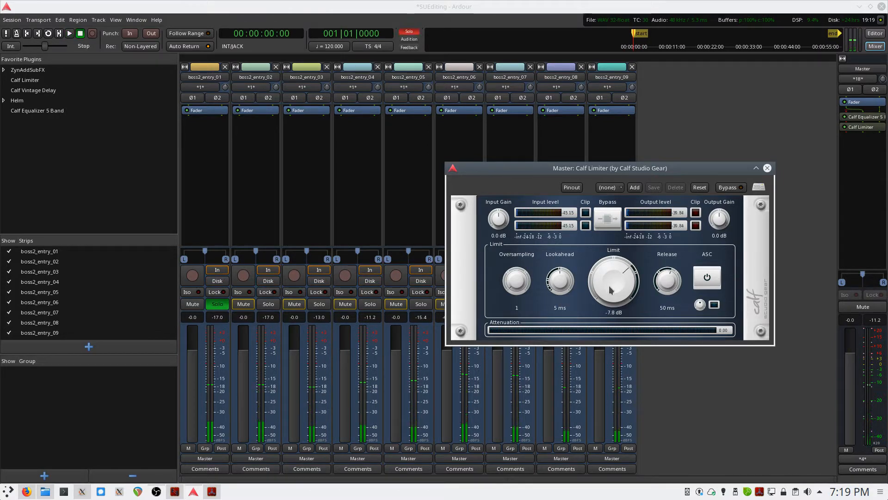
Lower the Master Calf Limiter's limit to -11.9 dB while auditioning the soloed track
left_click_drag(608, 285, 610, 288)
key("space")
key("space")
key("space")
key("space")
scroll(610, 289, "down", 1)
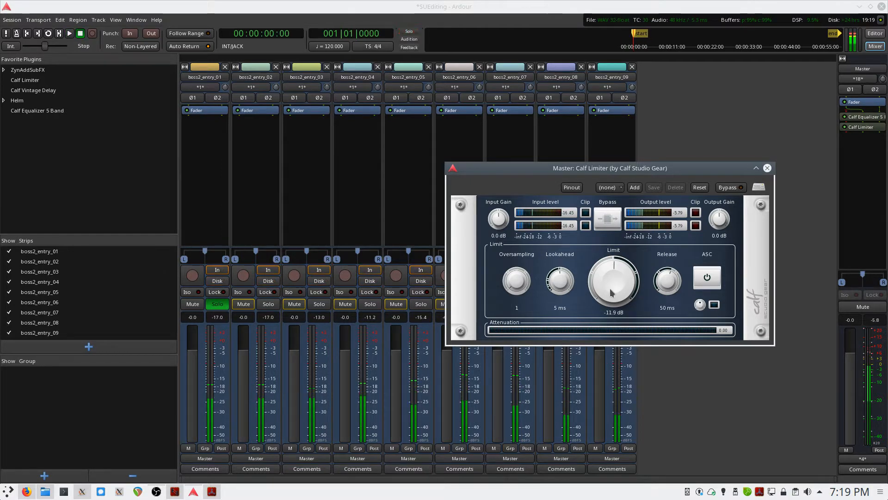
Replay the soloed boss2_entry_01 track repeatedly to audition the Master Calf Limiter's effect on its levels
key("space")
key("space")
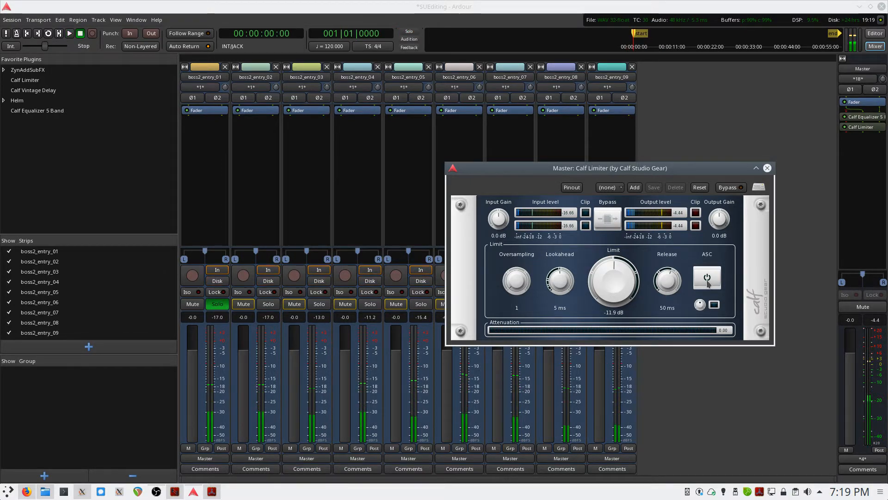
key("space")
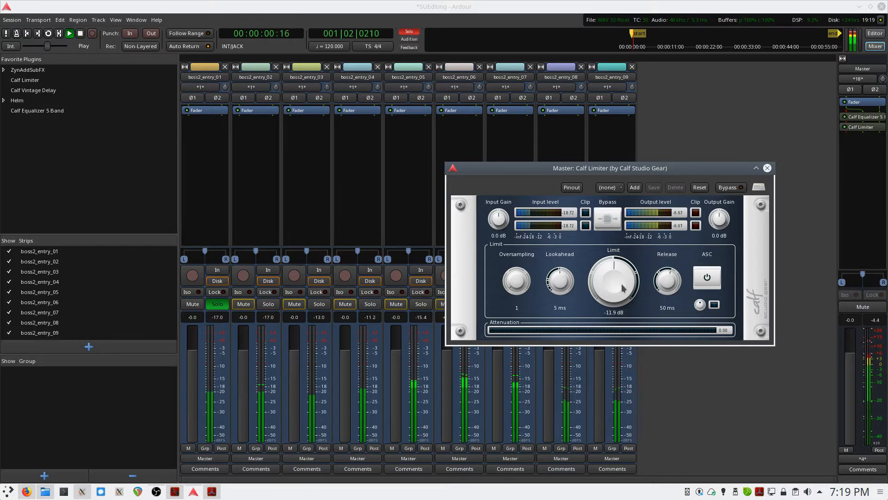
key("space")
scroll(620, 289, "down", 1)
key("space")
key("space")
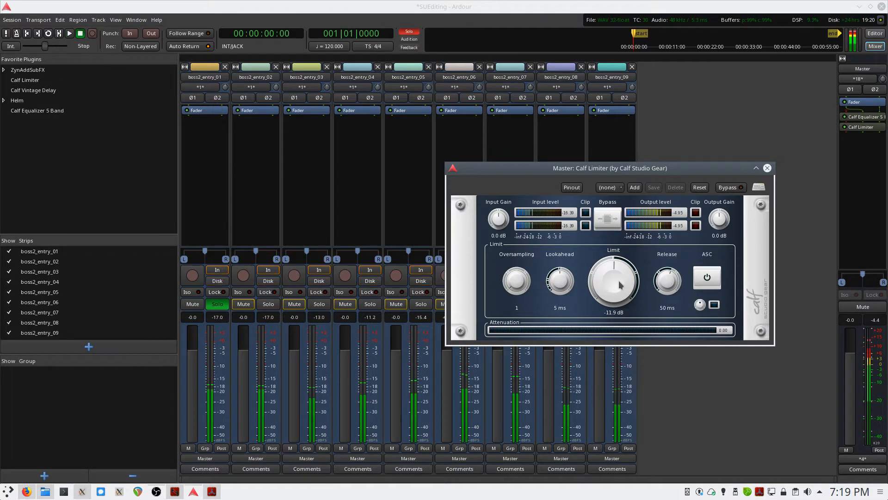
key("space")
key("space")
Lower the Master Calf Limiter's limit to -15.1 dB while replaying the soloed track
scroll(617, 291, "down", 1)
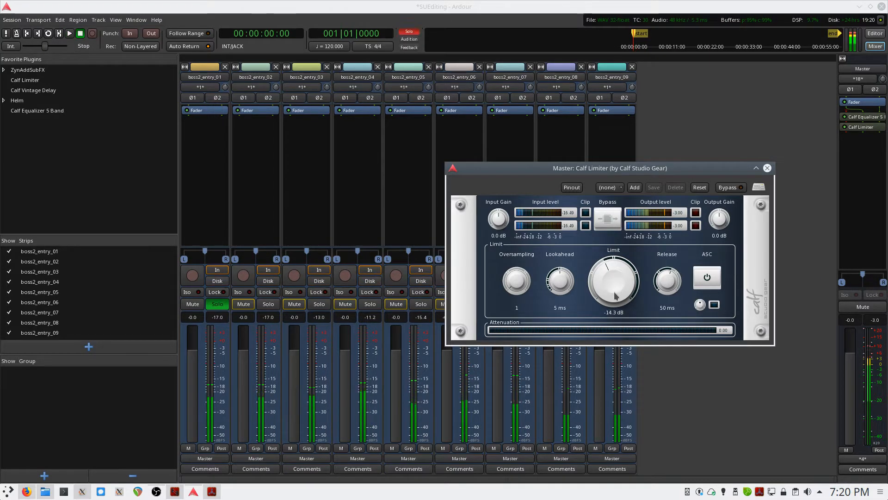
key("space")
key("space")
scroll(616, 296, "down", 1)
key("space")
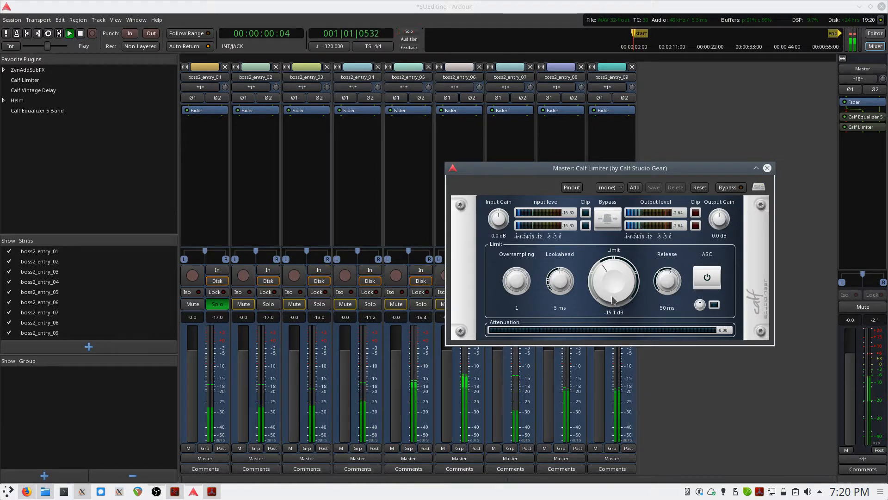
key("space")
key("space")
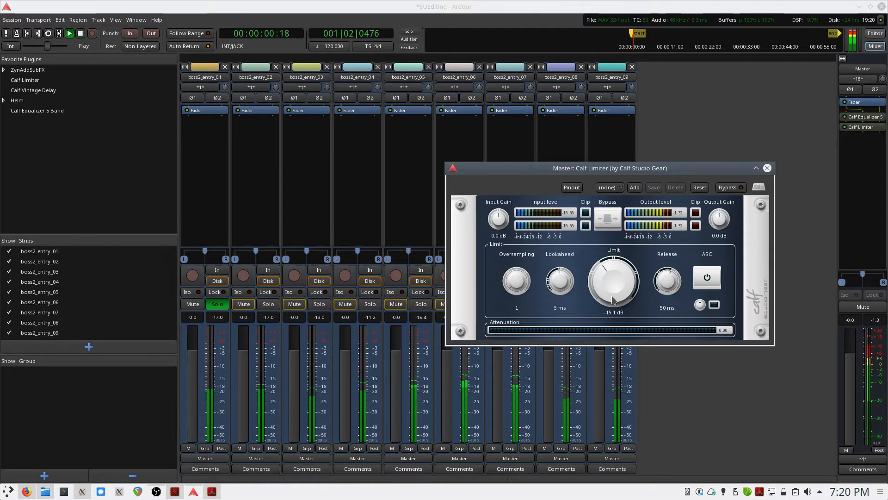
key("space")
key("space")
key("space")
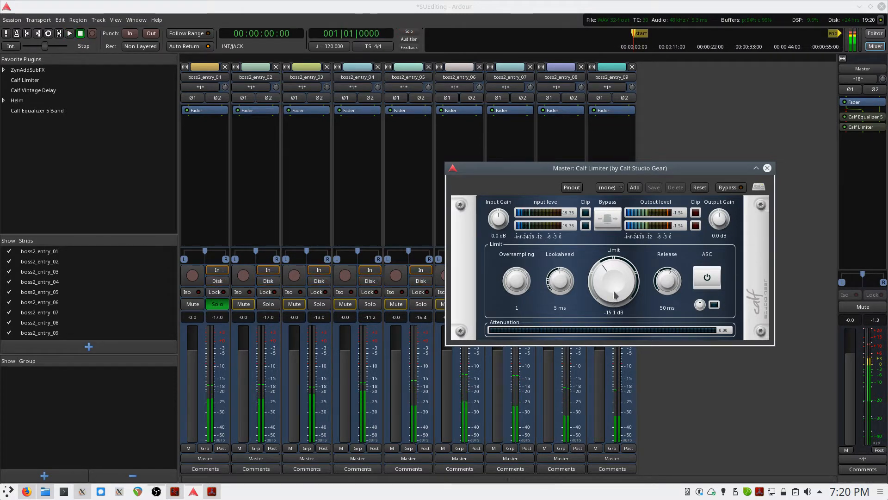
Set the Master Calf Limiter's limit to -13.4 dB and audition the soloed track
left_click_drag(614, 292, 614, 291)
scroll(615, 294, "up", 2)
key("space")
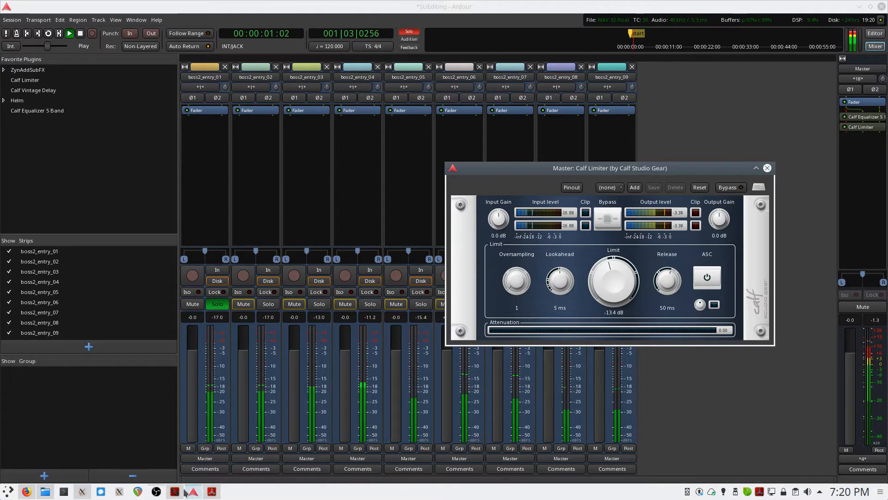
key("space")
Switch to OBS, lower the JACK Input Client volume to -6.5 dB, and return to Ardour
left_click(157, 492)
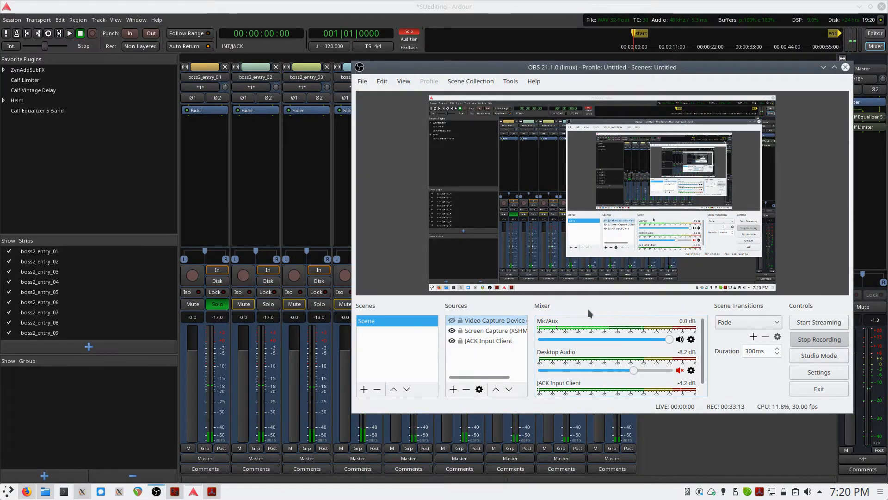
scroll(658, 393, "down", 2)
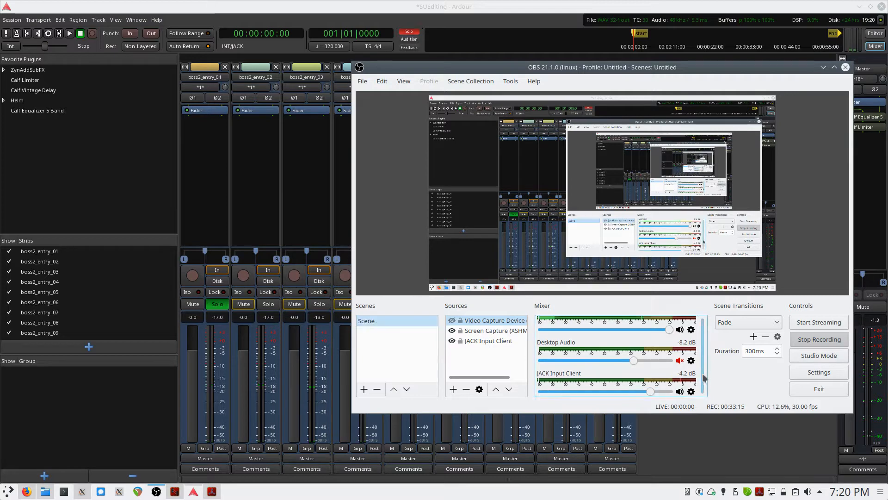
left_click_drag(652, 392, 644, 394)
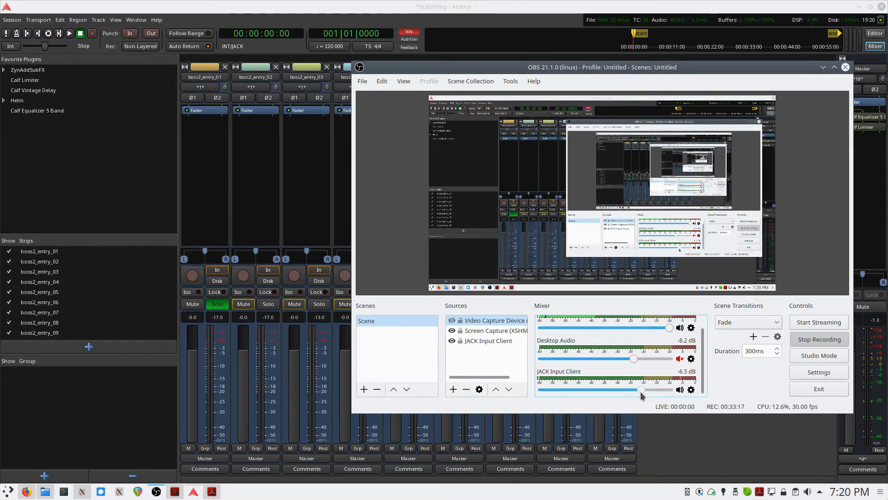
left_click(643, 11)
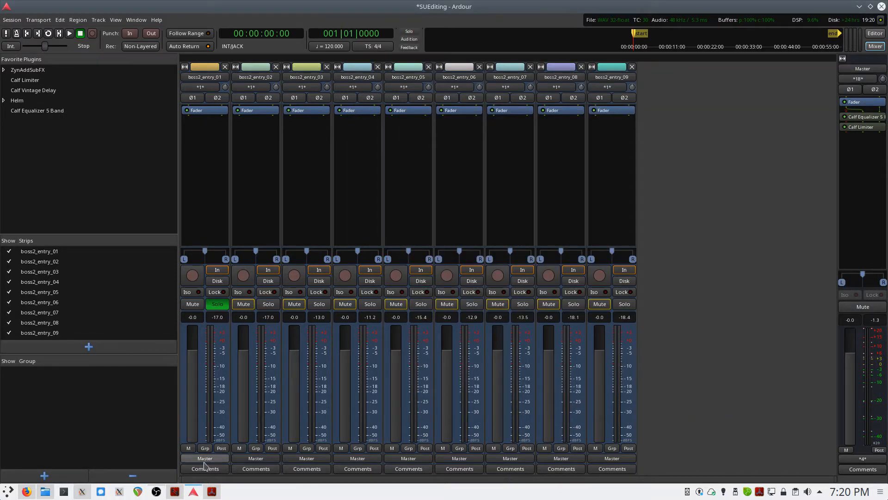
Play the soloed track in Ardour and lower the JACK Input Client volume slightly further in OBS
key("space")
left_click(156, 491)
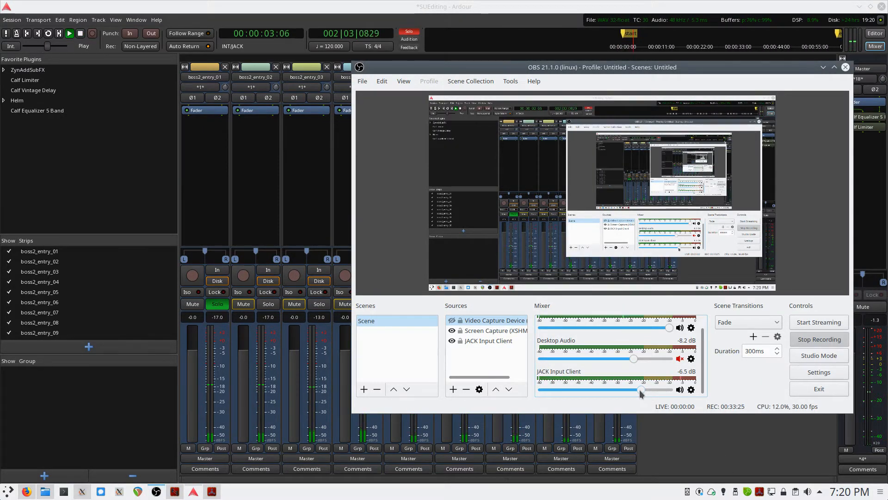
left_click_drag(640, 390, 635, 392)
left_click(741, 441)
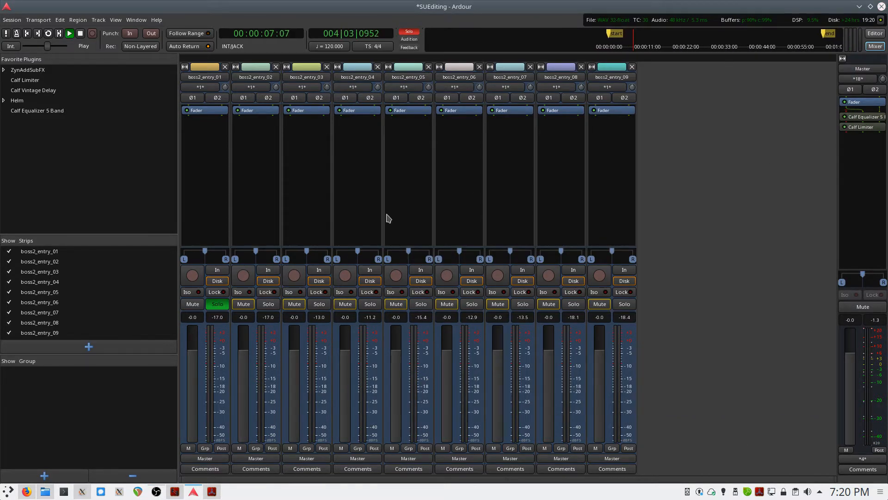
key("space")
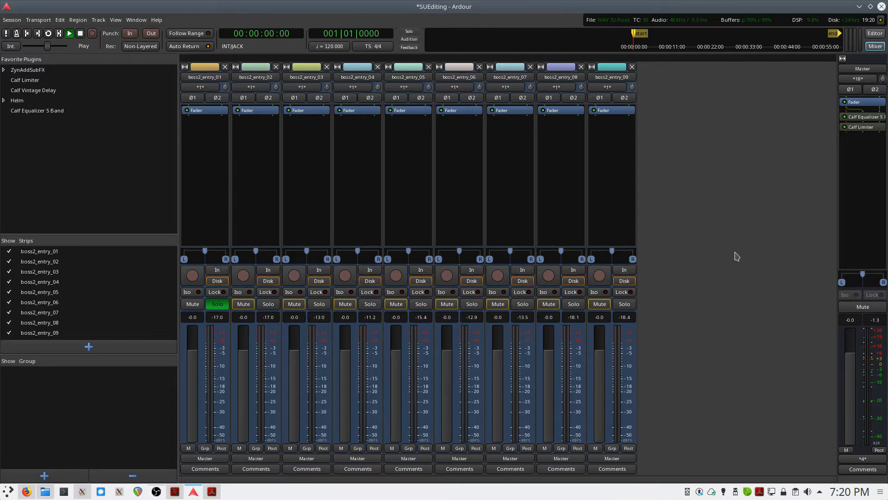
key("space")
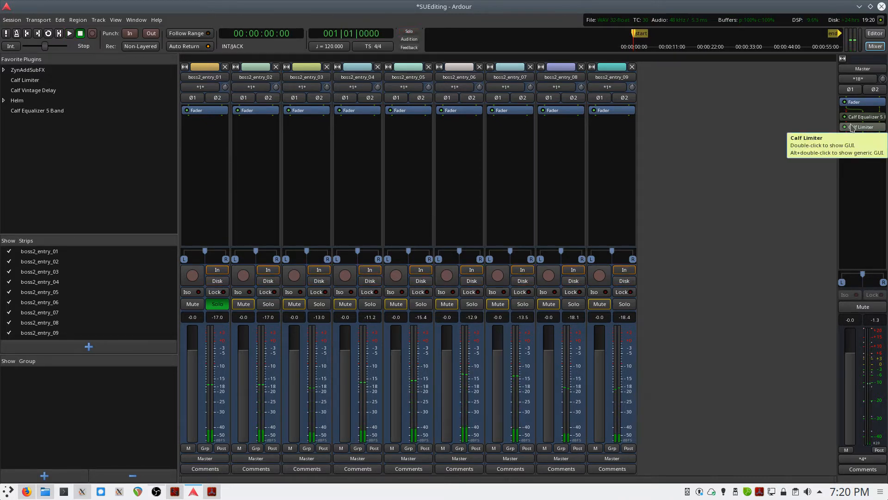
Insert a Calf Compressor on the Master bus and place it between the Calf Equalizer 5 Band and the Calf Limiter
double_click(870, 159)
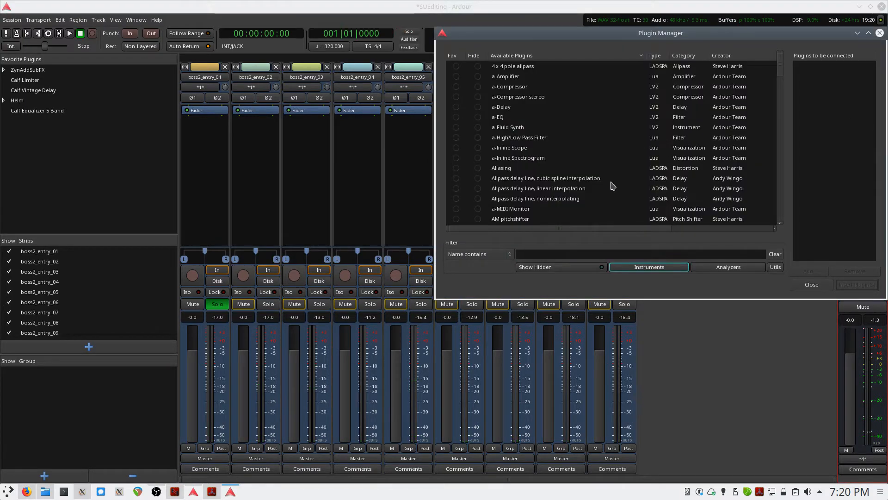
type("compres")
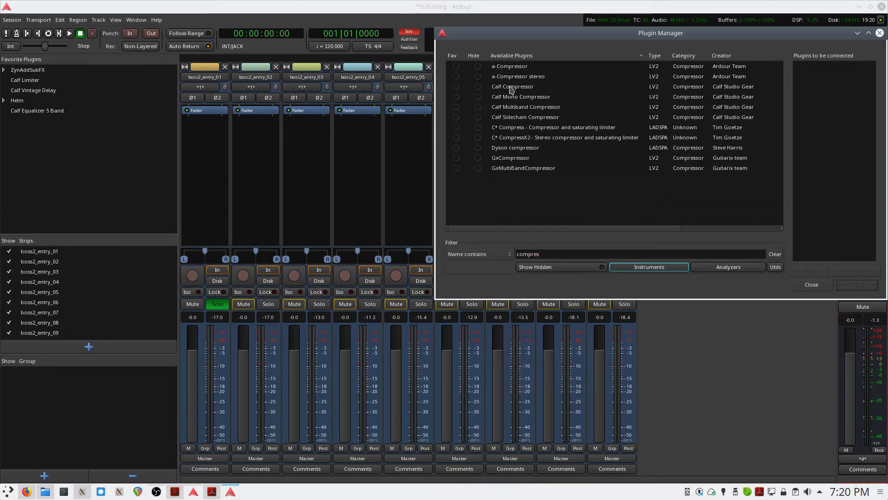
double_click(511, 88)
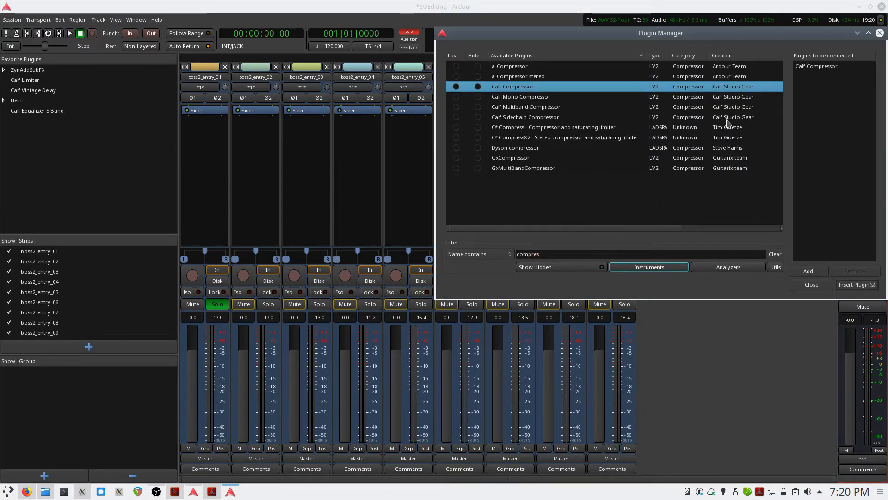
left_click(861, 285)
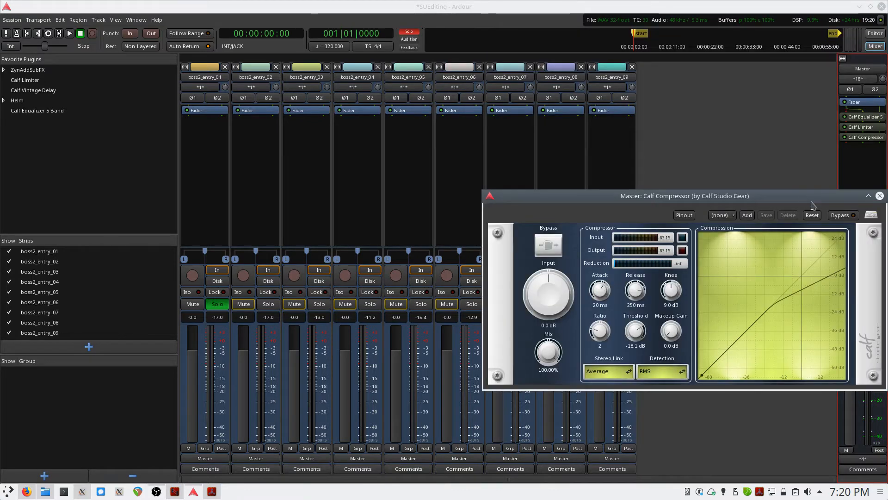
left_click(880, 195)
left_click_drag(864, 138, 868, 128)
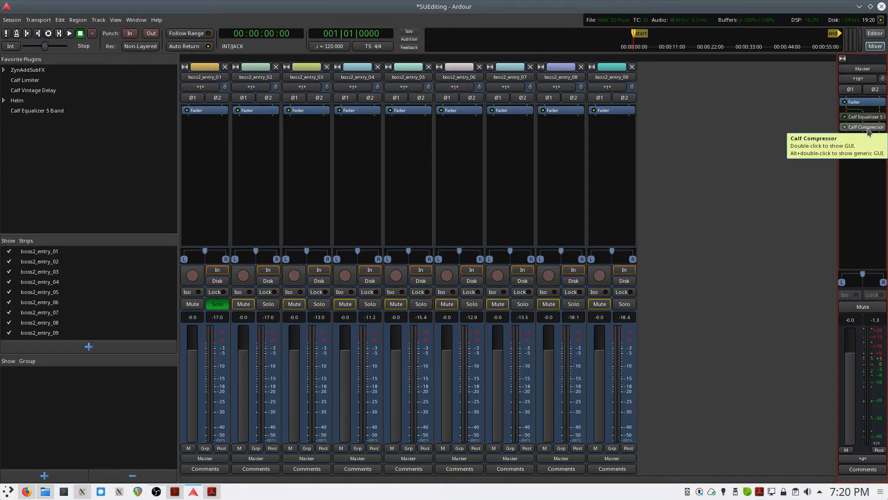
Open the Master Calf Compressor and lower its threshold to -27.5 dB while auditioning the soloed track
double_click(867, 127)
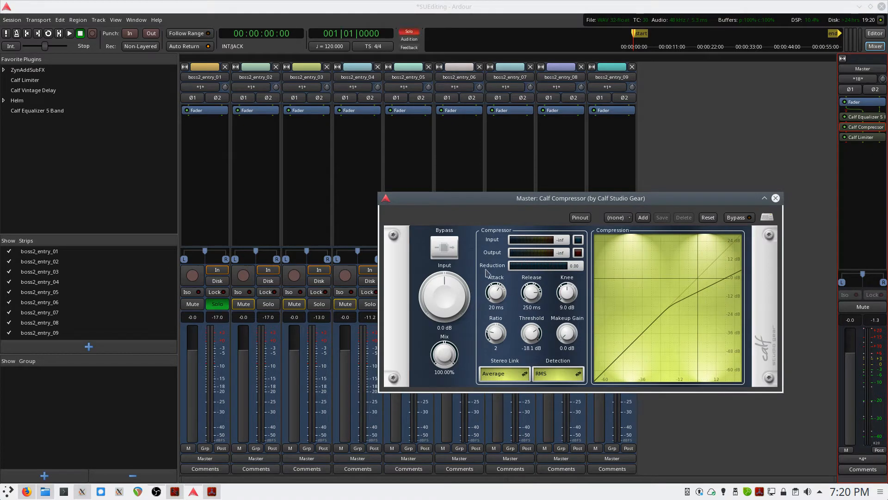
left_click_drag(499, 202, 537, 193)
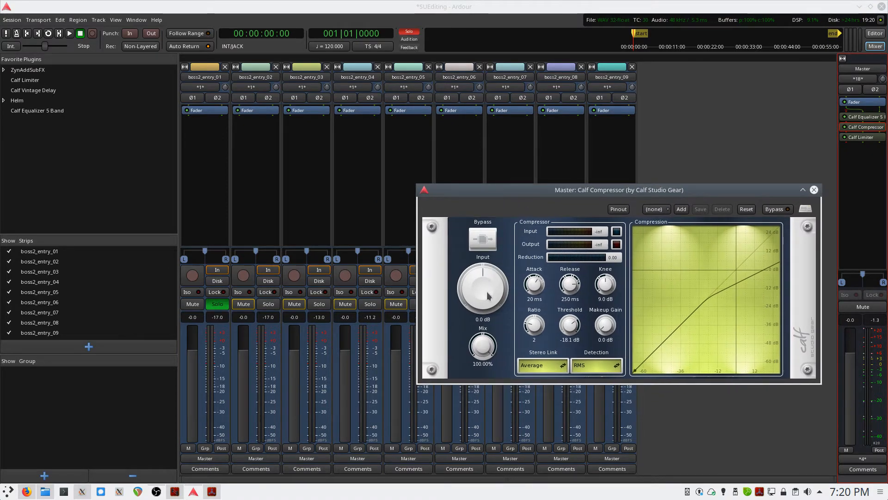
key("space")
key("space")
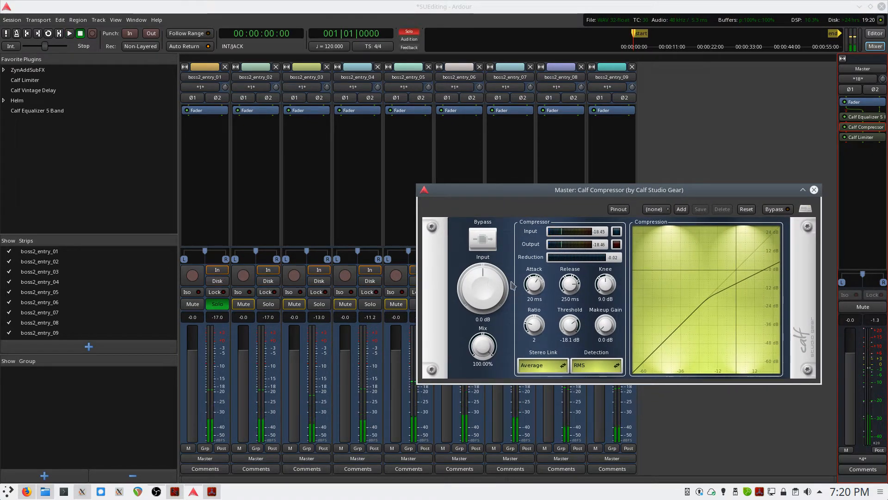
left_click_drag(567, 324, 568, 332)
key("space")
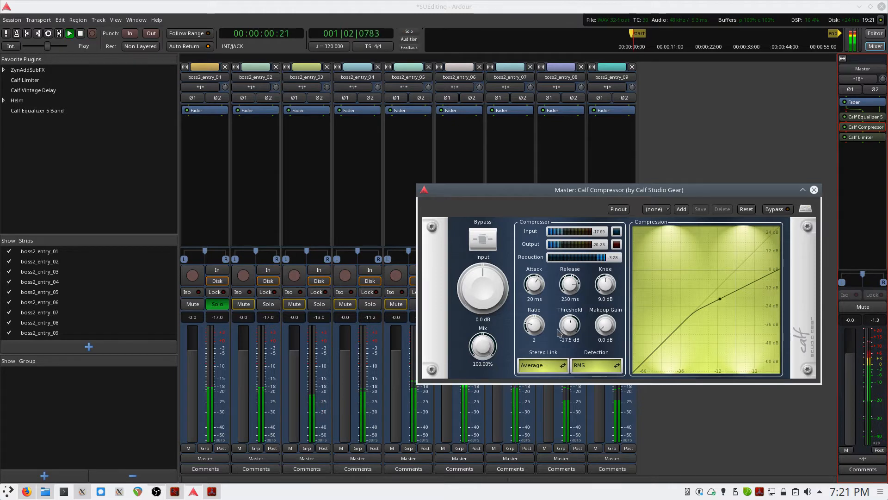
Raise the Master Calf Compressor's ratio to 4.202 and replay the soloed track
key("space")
left_click_drag(535, 327, 542, 303)
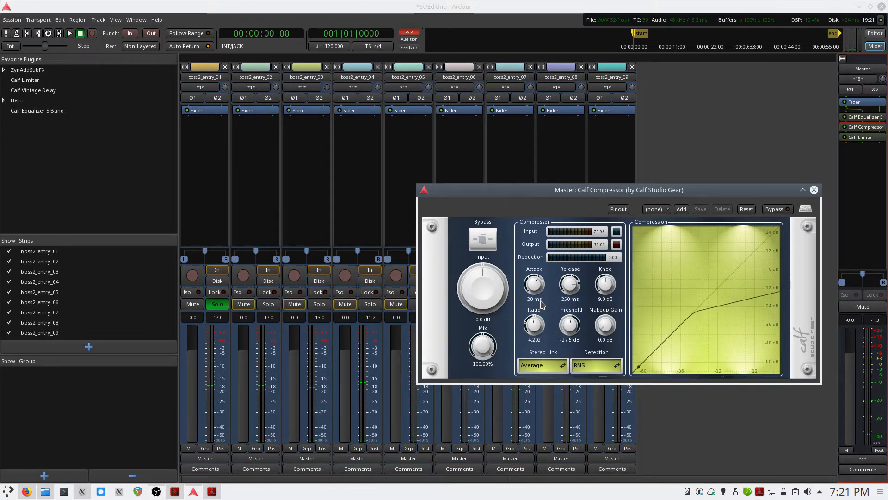
key("space")
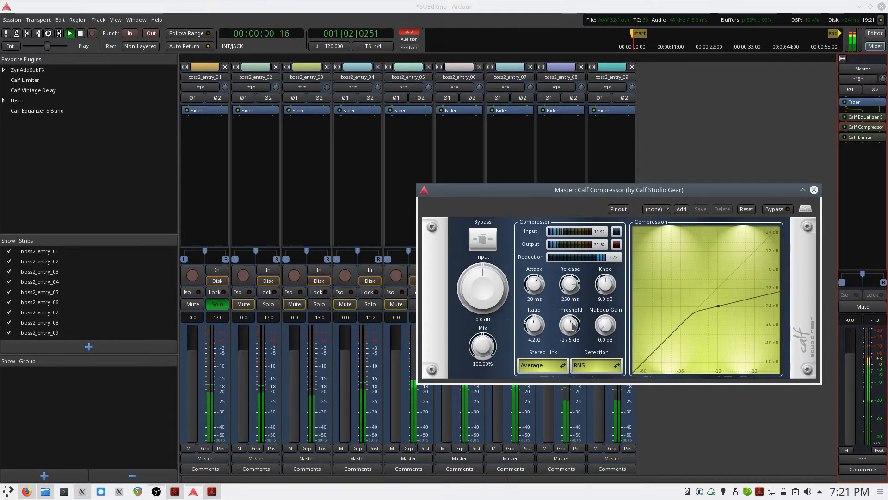
Lower the Master Calf Compressor's threshold to -29.6 dB while auditioning the soloed track
left_click_drag(573, 326, 572, 328)
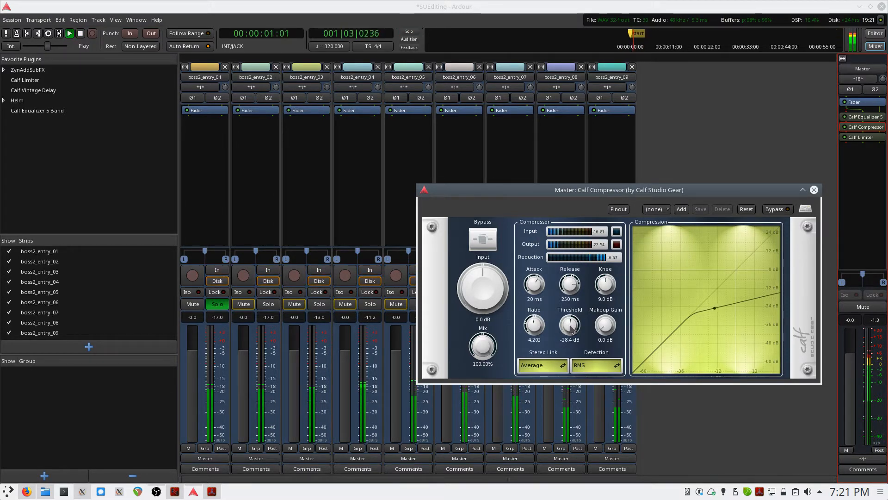
key("space")
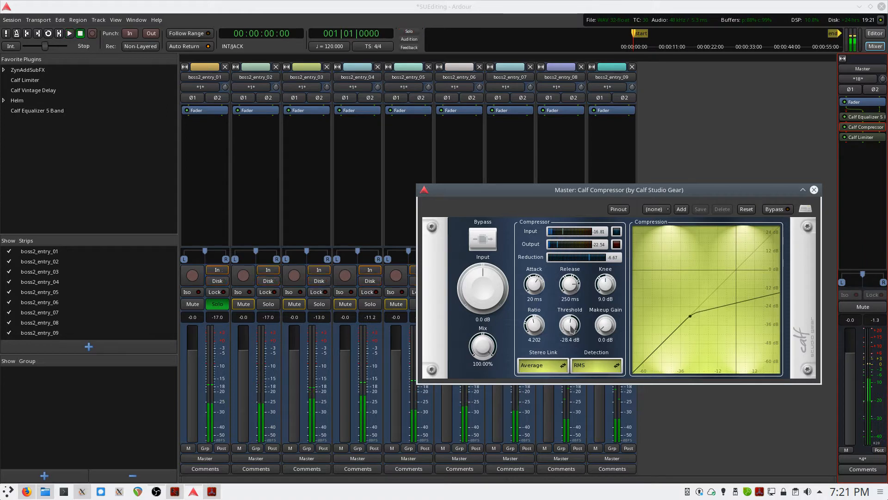
key("space")
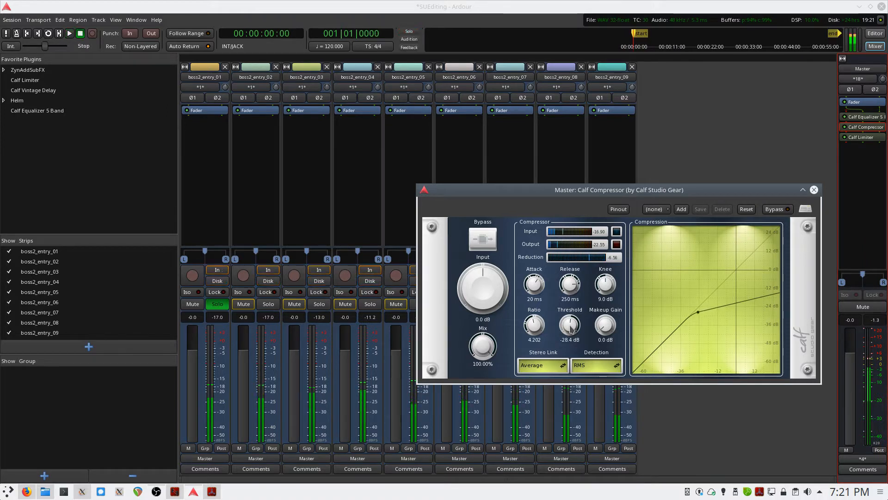
key("space")
left_click_drag(569, 326, 569, 327)
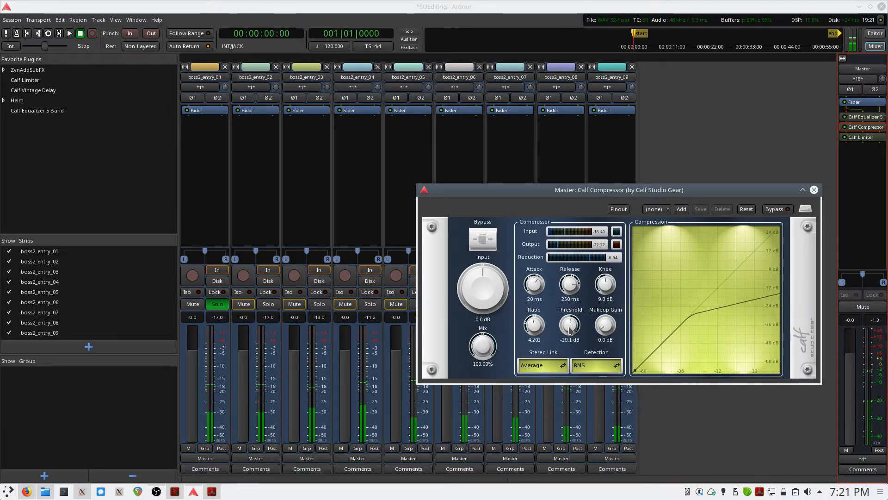
key("space")
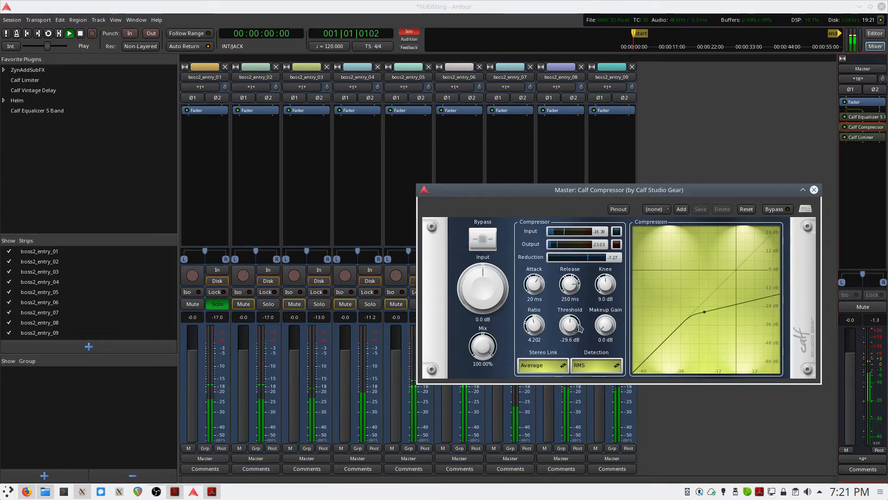
Replay the soloed track through the Master Calf Compressor and check the JACK status in Cadence
key("space")
key("space")
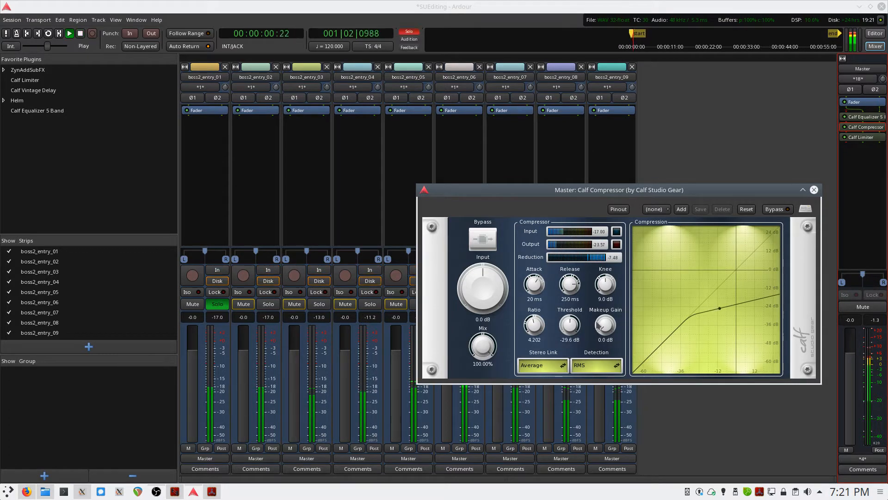
key("space")
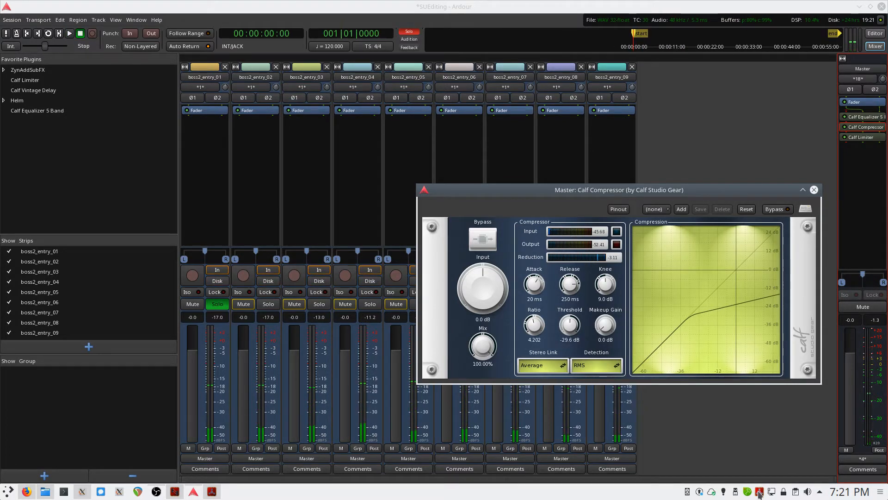
mouse_move(759, 493)
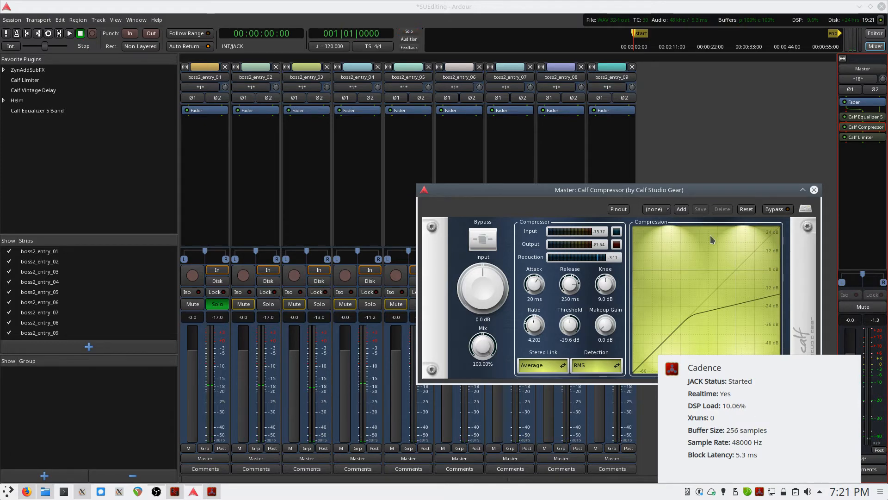
Replay the soloed boss2_entry_01 through the compressor, then close the plugin window and unsolo the track
key("space")
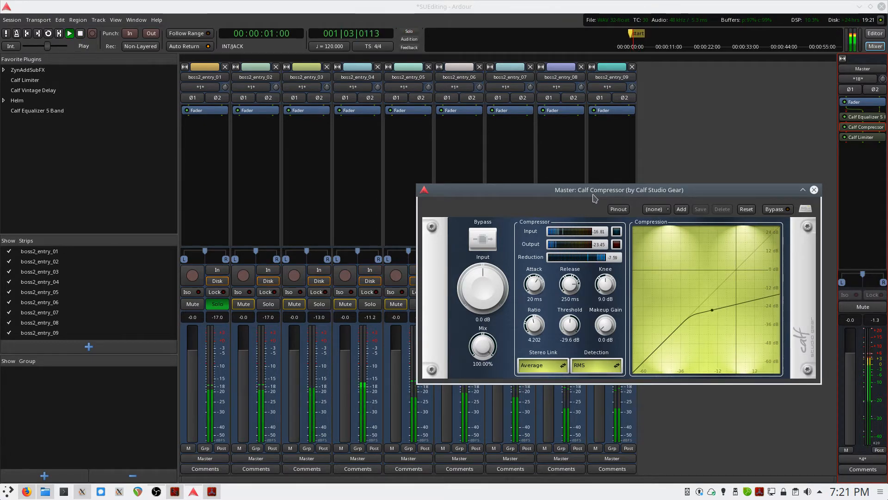
left_click(811, 191)
key("space")
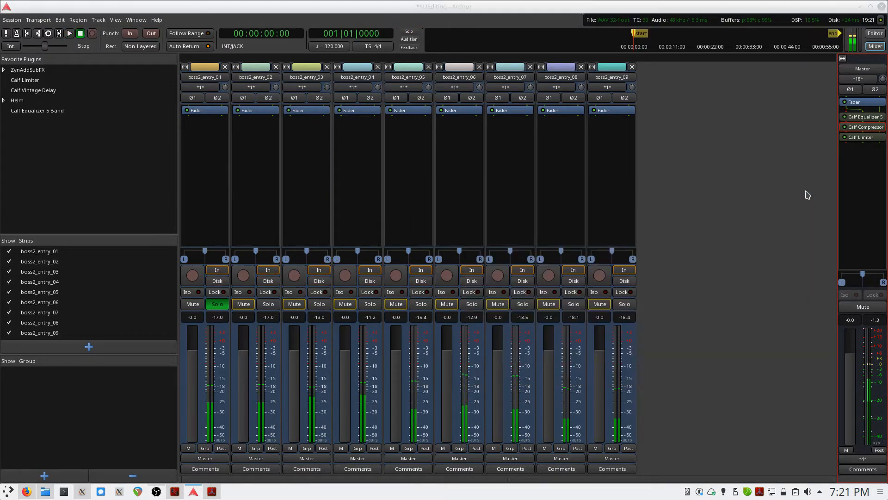
left_click(218, 304)
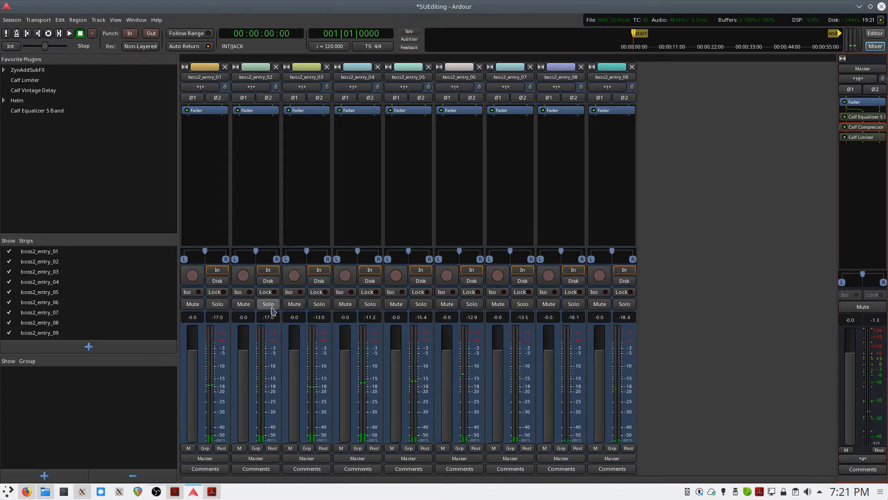
Audition boss2_entry_02 on its own by soloing it, then stop playback and unsolo it
left_click(268, 304)
key("space")
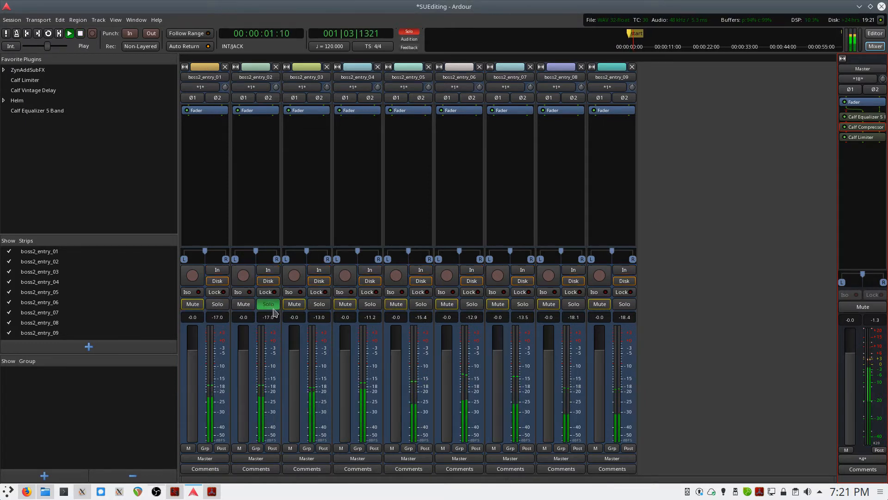
left_click(272, 306)
key("space")
Audition boss2_entry_03 in solo while checking the Master Calf Compressor, then close the plugin and unsolo the track
left_click(319, 306)
key("space")
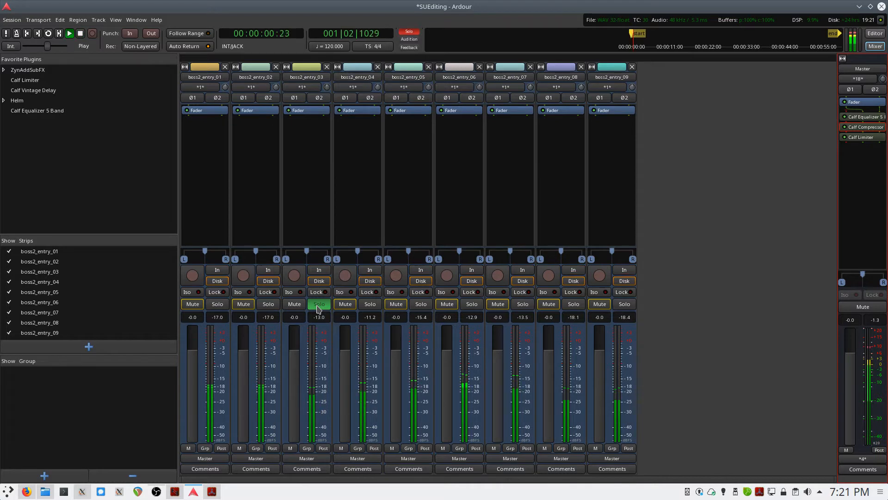
key("space")
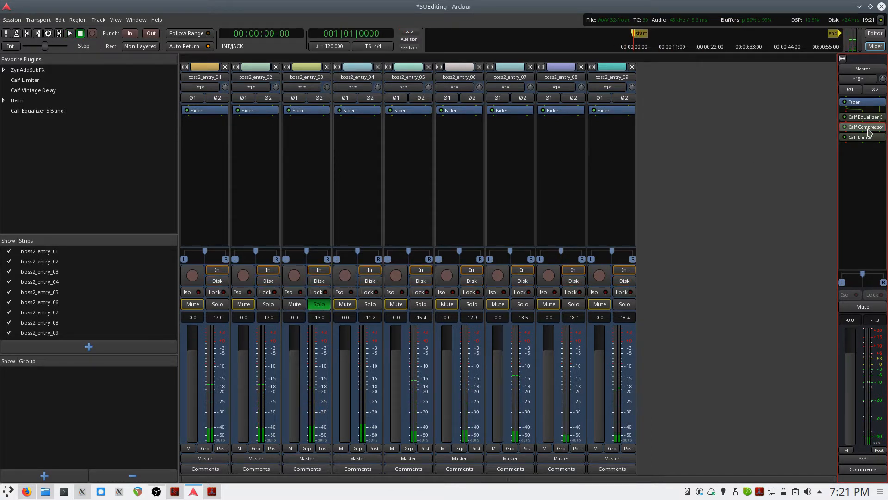
double_click(868, 131)
key("space")
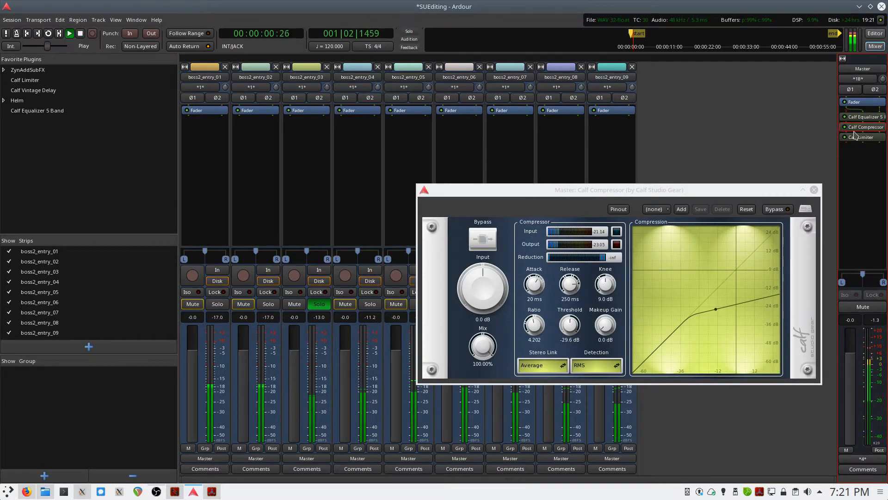
left_click(814, 190)
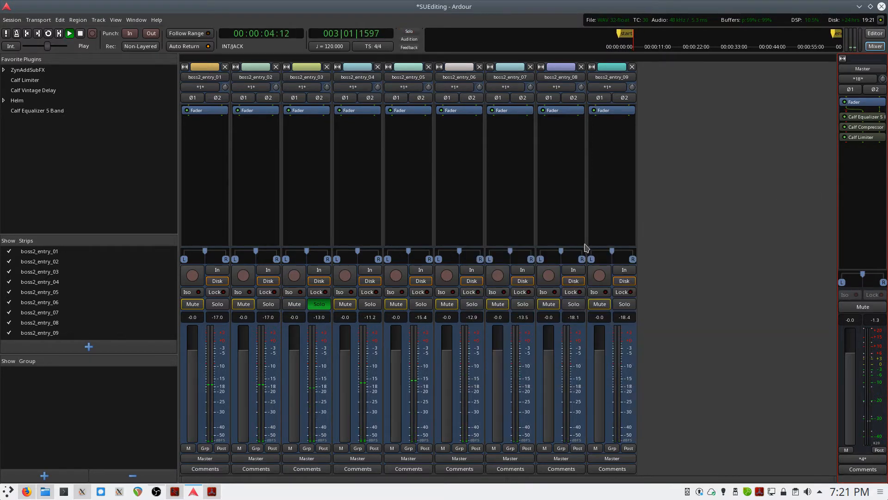
left_click(320, 304)
Solo boss2_entry_04, play it through the master chain, then unsolo it
left_click(370, 304)
key("space")
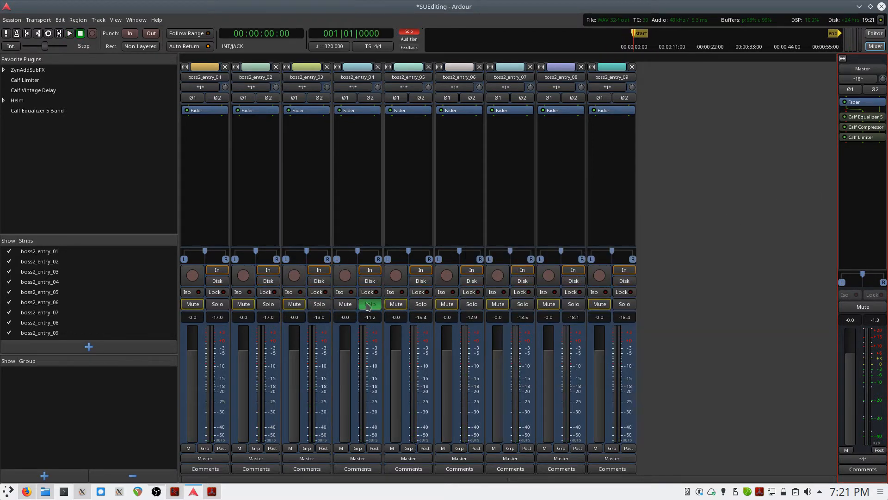
key("space")
left_click(368, 306)
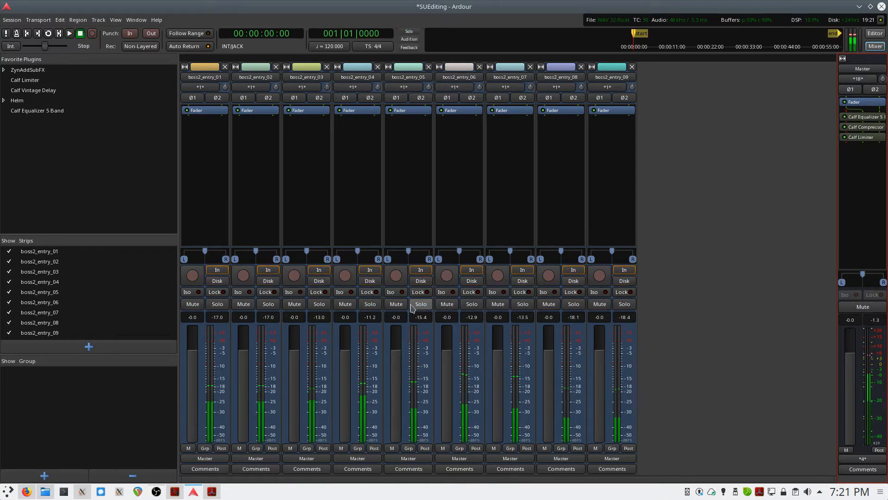
Audition boss2_entry_05 in solo and check its compression in the Master Calf Compressor, then unsolo it
left_click(422, 305)
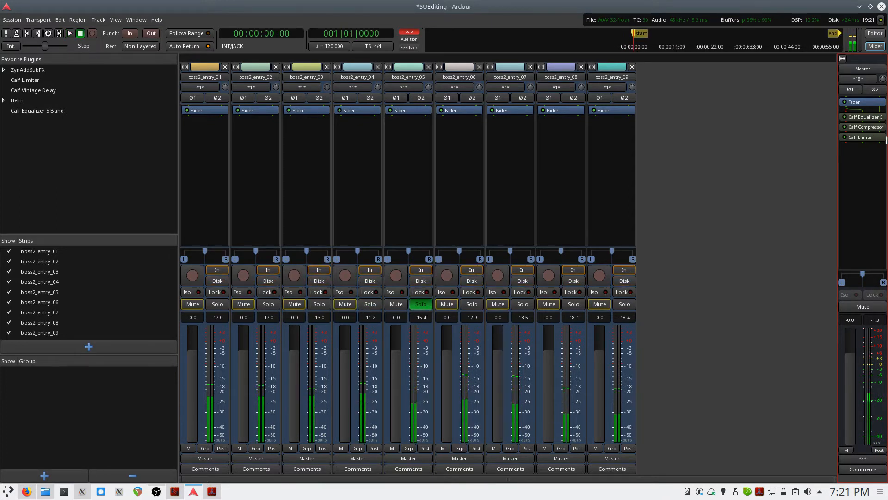
double_click(865, 127)
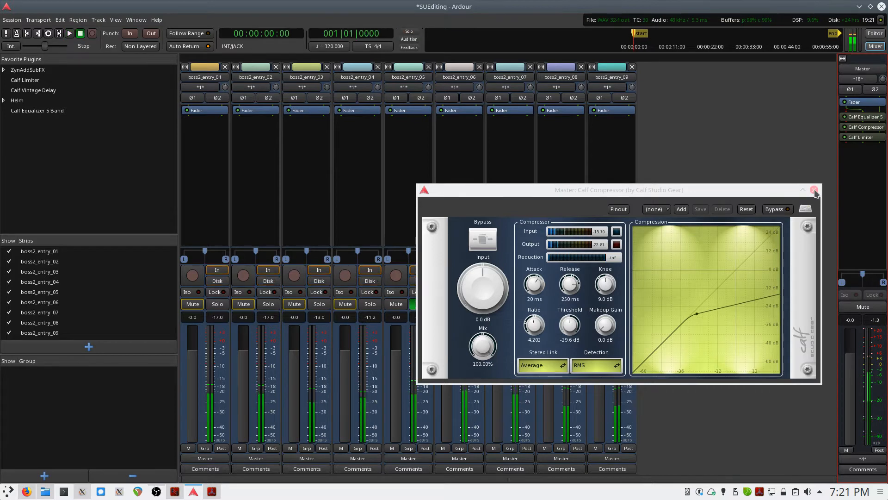
left_click(814, 189)
key("space")
left_click(469, 305)
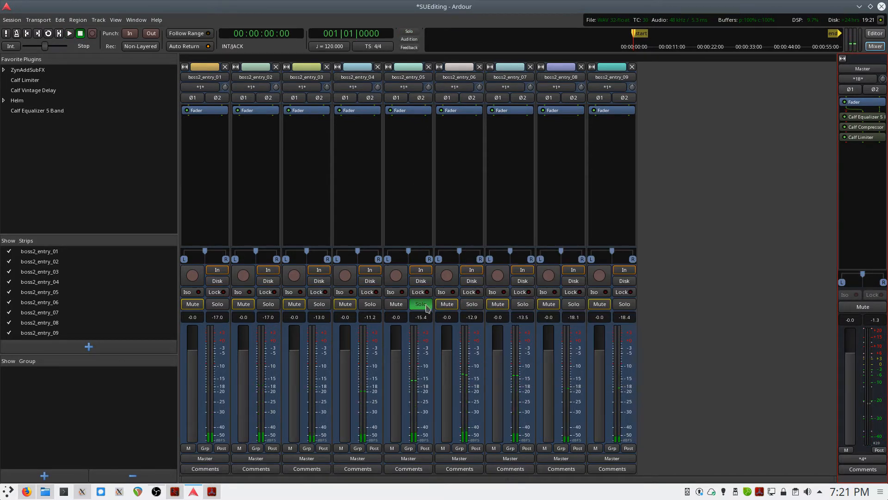
Audition boss2_entry_06 and boss2_entry_07 one after the other in solo
left_click(471, 306)
key("space")
key("space")
left_click(476, 307)
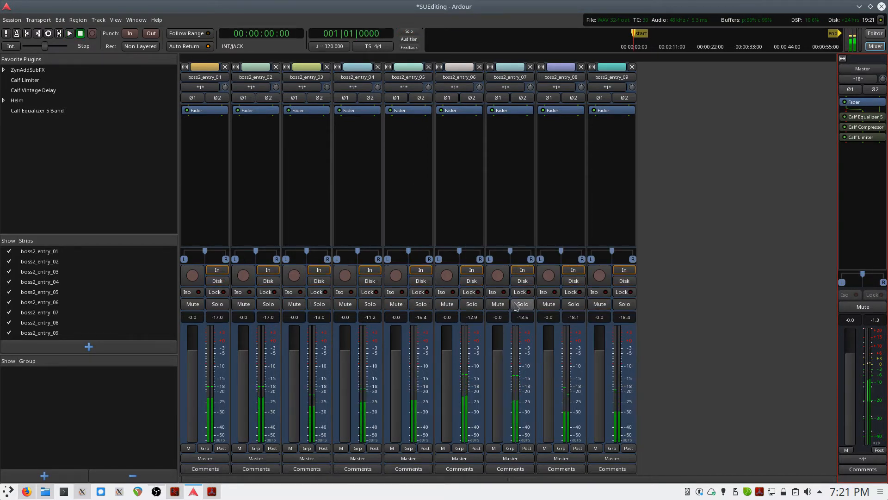
left_click(522, 304)
key("space")
key("space")
left_click(522, 305)
Audition boss2_entry_08 and boss2_entry_09 one after the other in solo, leaving no track soloed
left_click(574, 304)
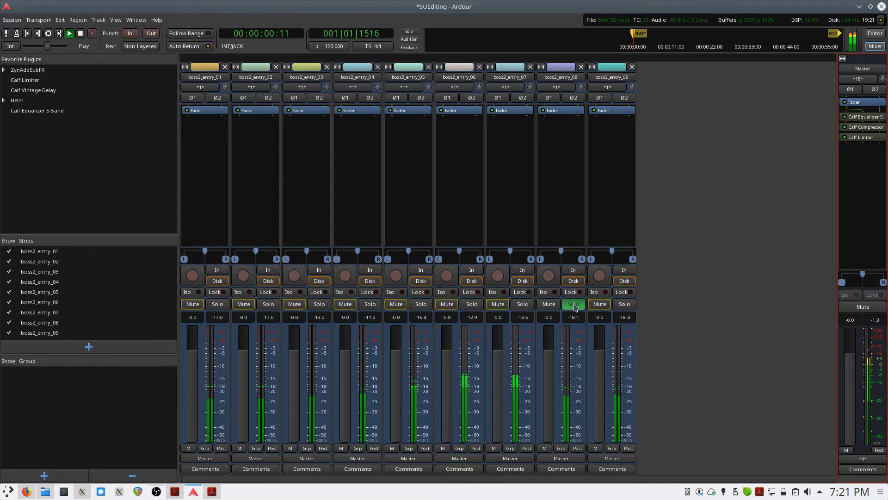
left_click(574, 305)
left_click(620, 304)
key("space")
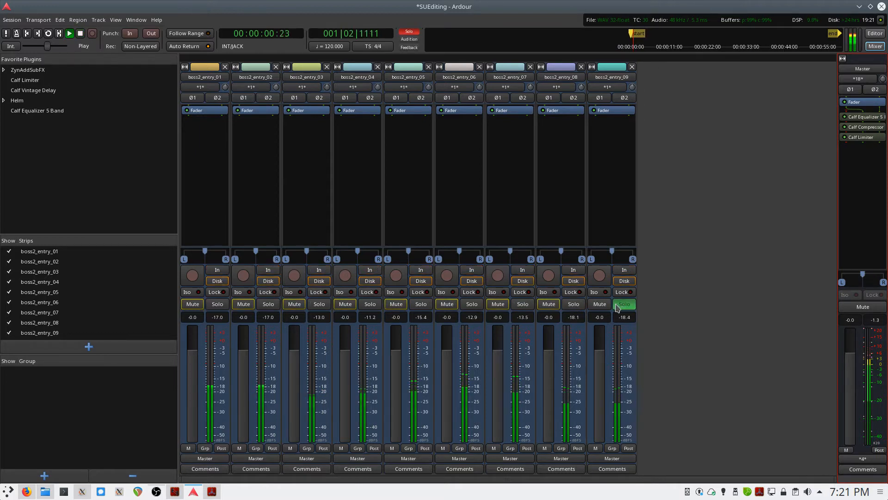
left_click(620, 304)
key("space")
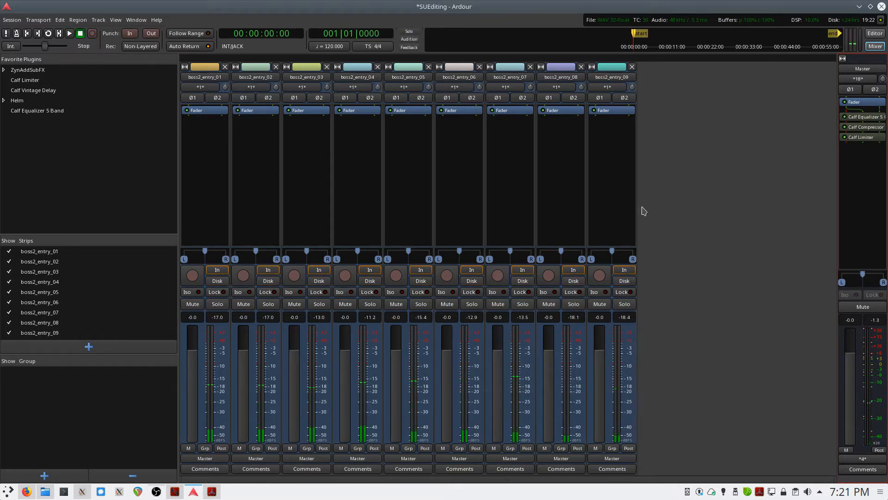
Return to the editor and select a time range covering the whole boss2_entry_01 region
key("alt+e")
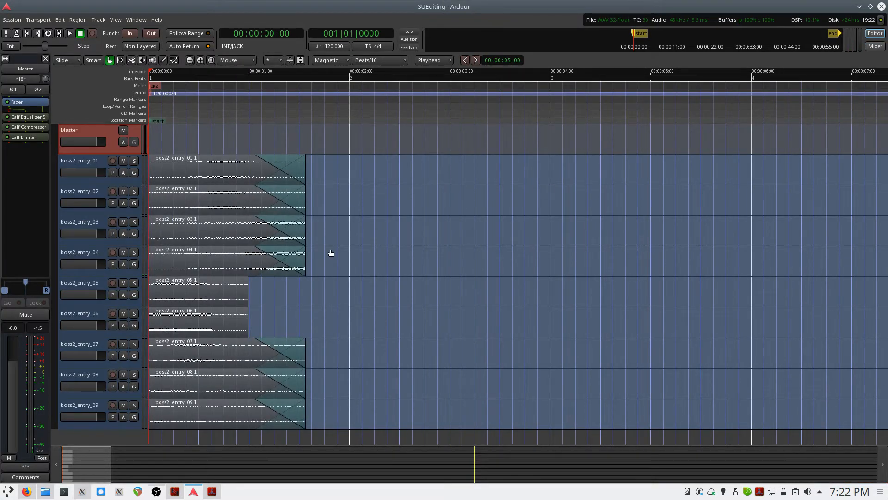
left_click(97, 167)
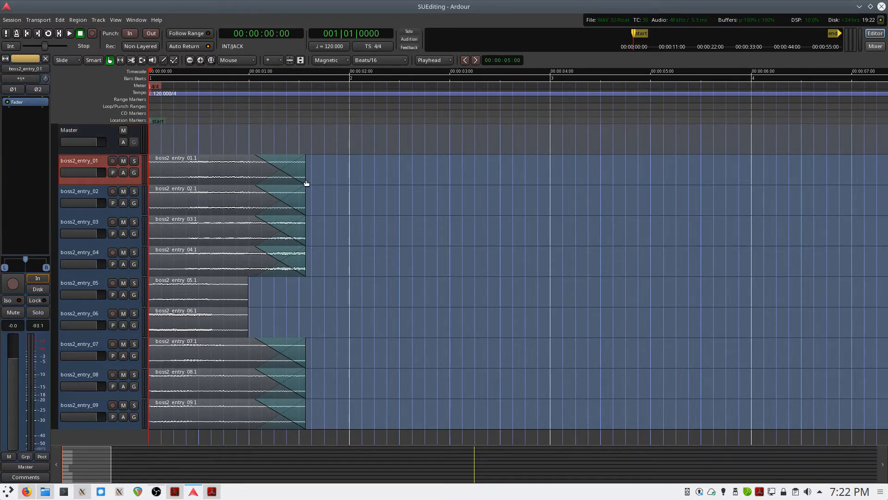
key("r")
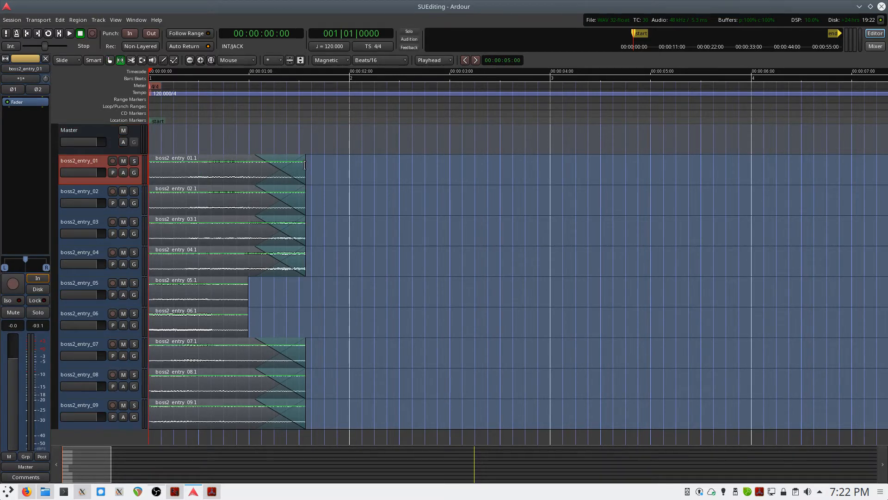
left_click_drag(306, 164, 135, 166)
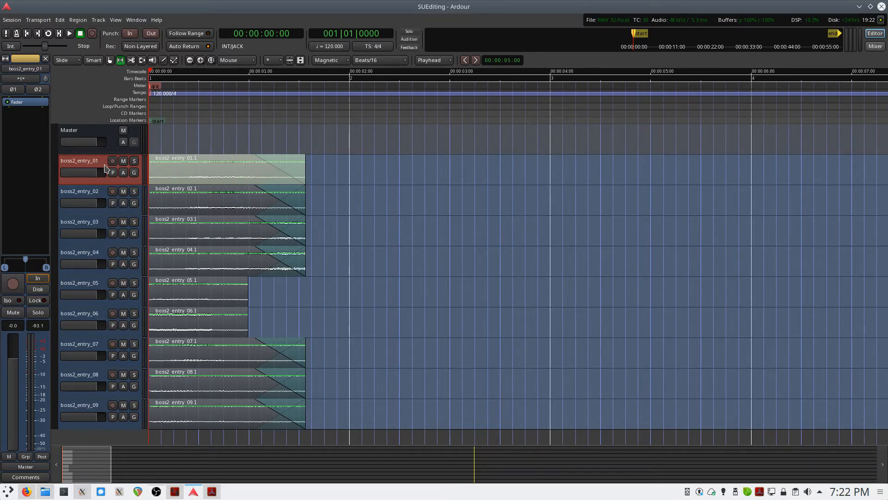
Open the audio export settings and set the file name label to boss2_entry_01
key("alt+e")
left_click_drag(169, 52, 259, 97)
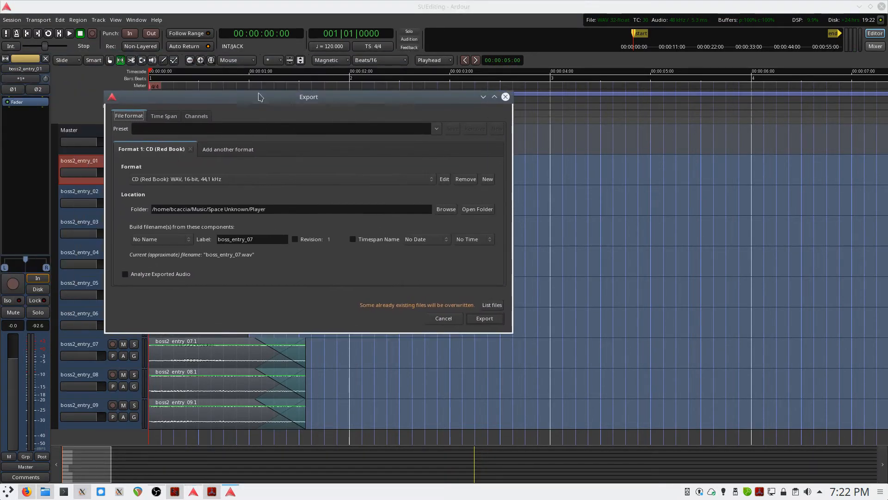
left_click(266, 240)
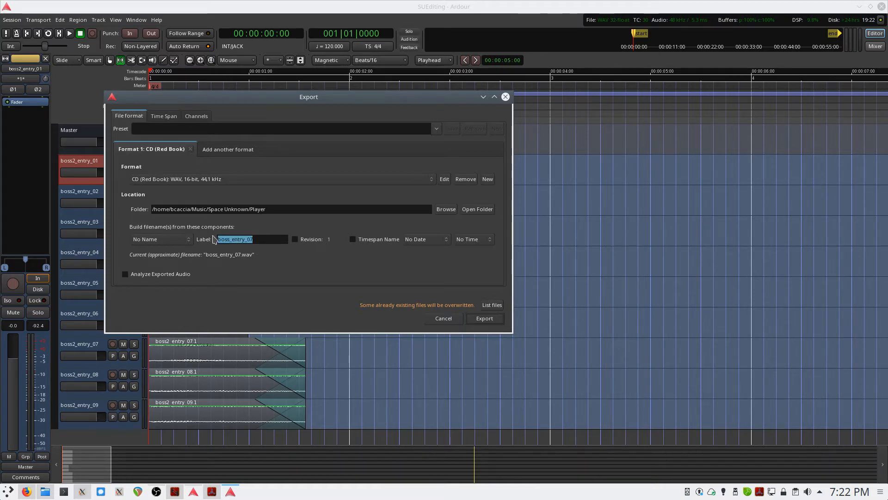
type("boss2_")
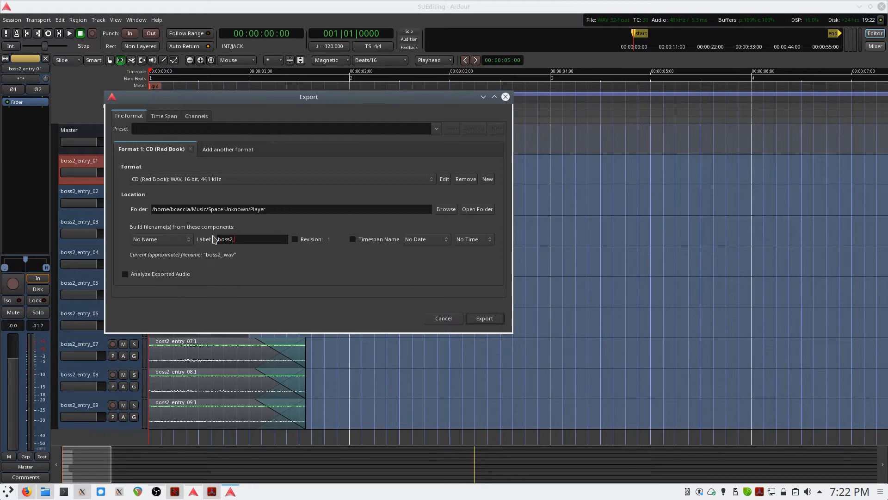
type("entry_")
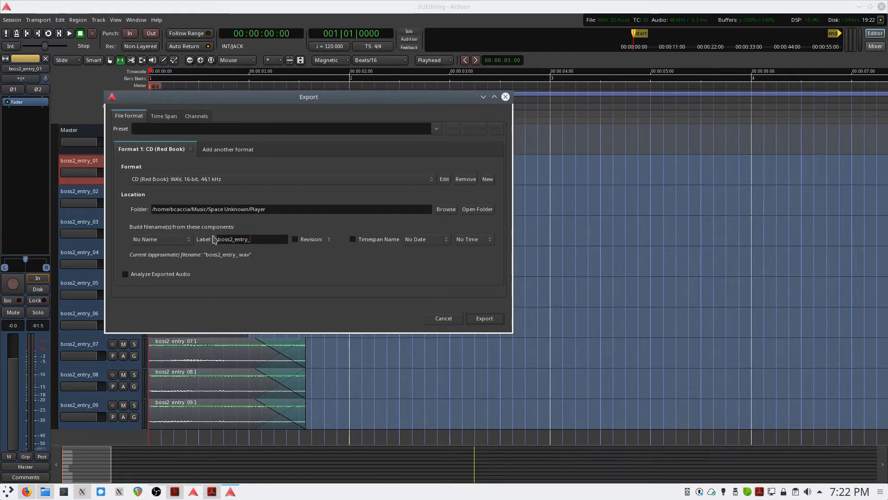
type("01")
Limit the export to the Selection time span instead of the session and export the file
left_click(164, 116)
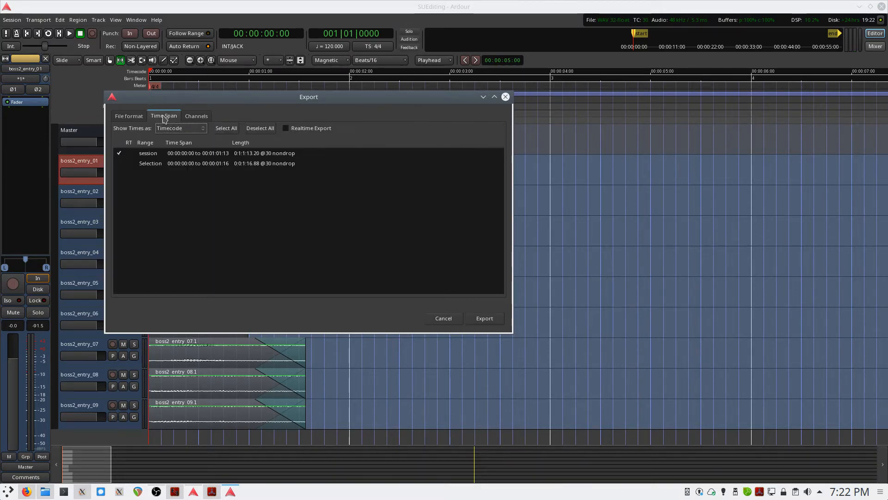
left_click(119, 154)
left_click(118, 164)
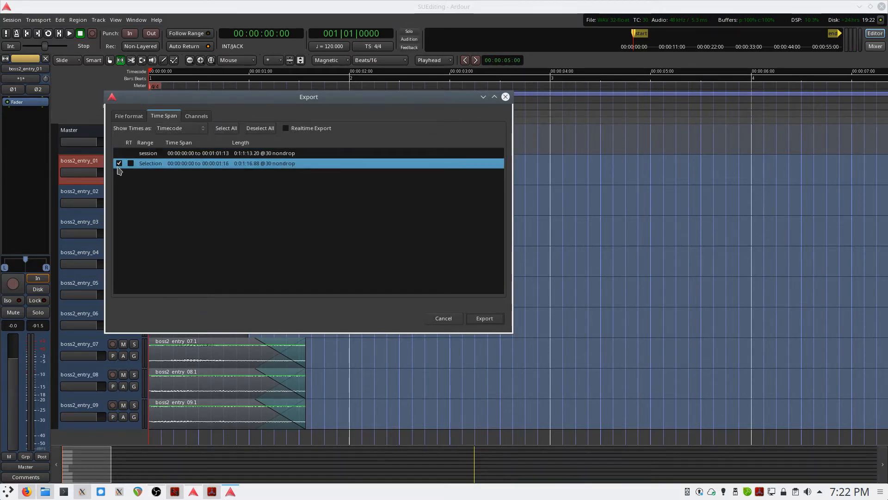
left_click(489, 323)
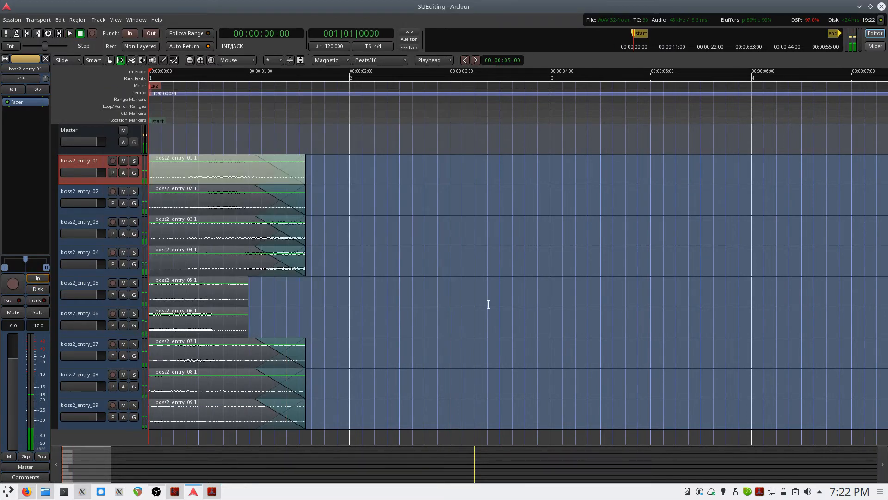
Solo boss2_entry_01 and reselect the time range covering its whole region
left_click(166, 194)
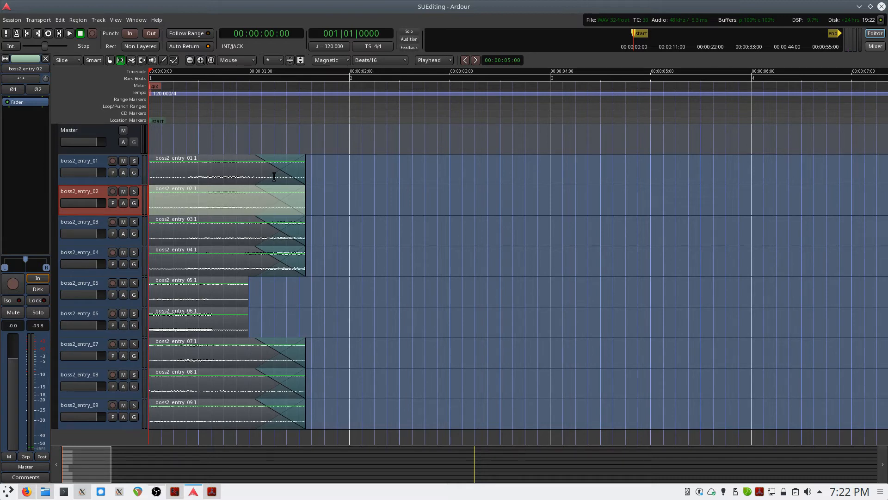
left_click(312, 174)
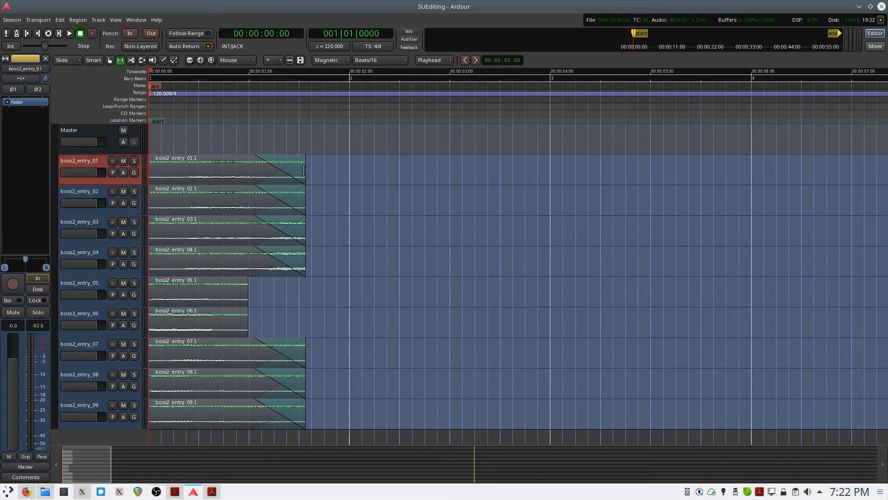
left_click(134, 162)
left_click_drag(309, 168, 91, 174)
left_click(356, 178)
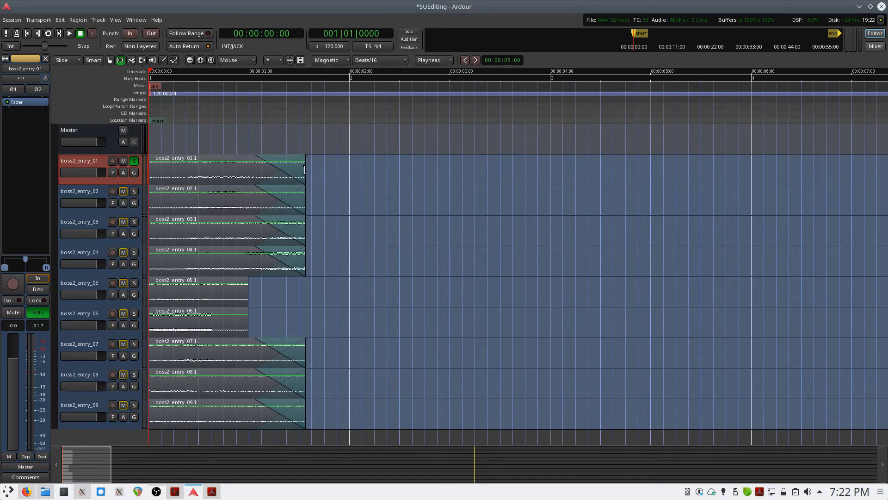
left_click_drag(305, 170, 145, 169)
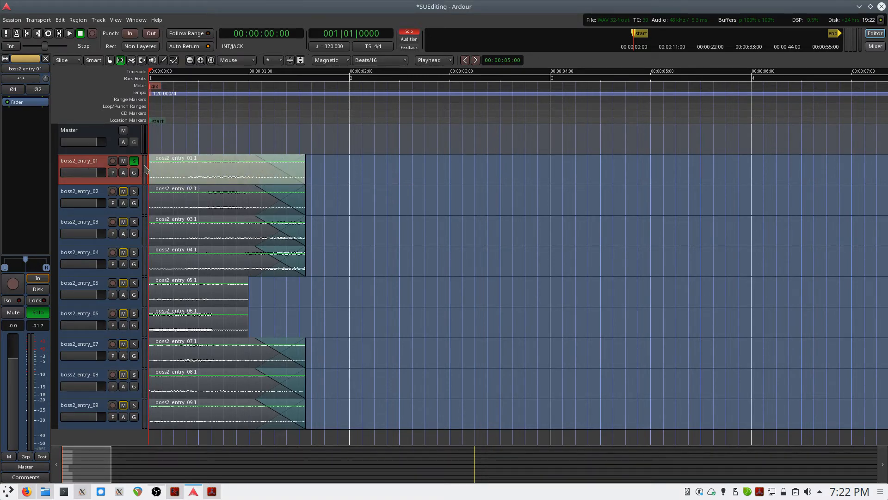
Export the selected boss2_entry_01 range under the label boss2_entry_01, using the Selection time span
key("alt+e")
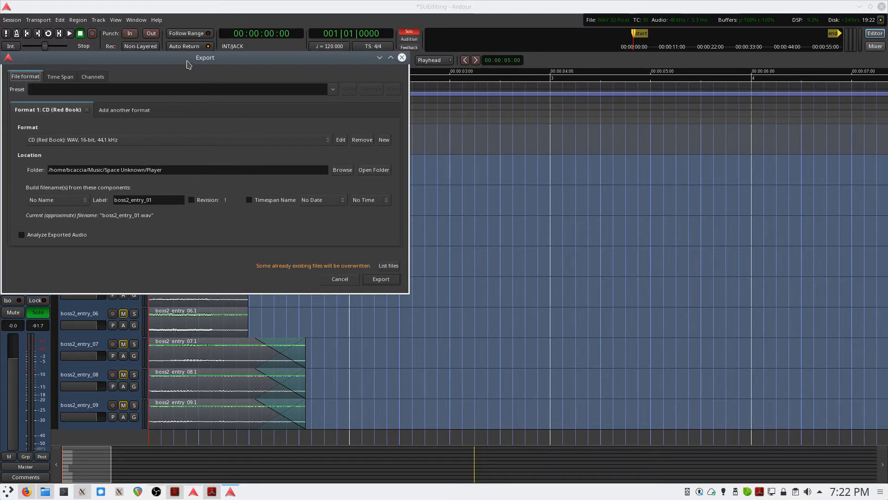
left_click_drag(188, 65, 472, 198)
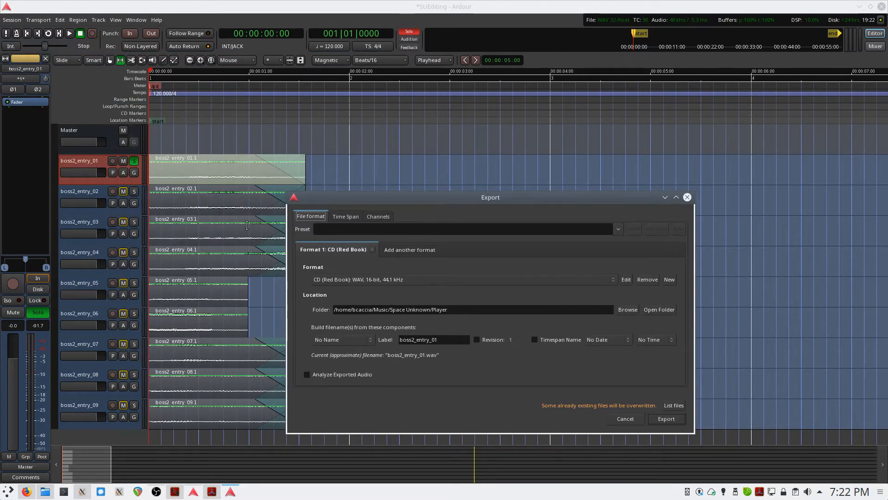
left_click(346, 217)
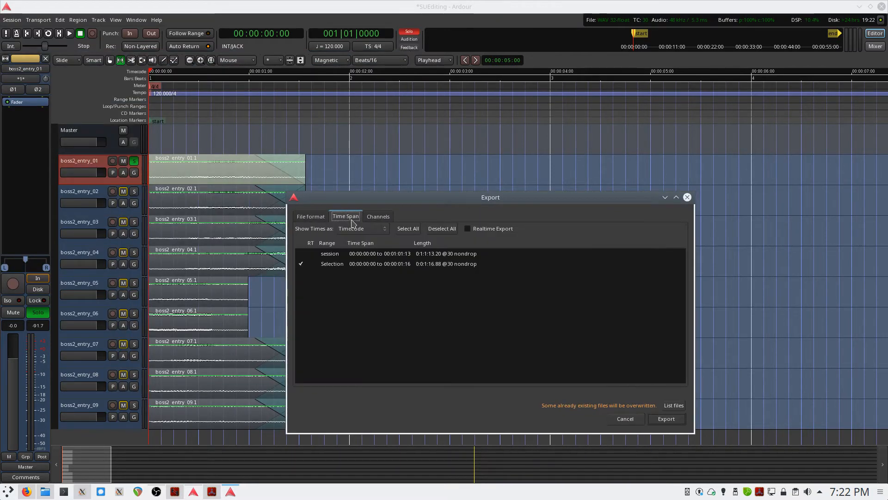
left_click(666, 418)
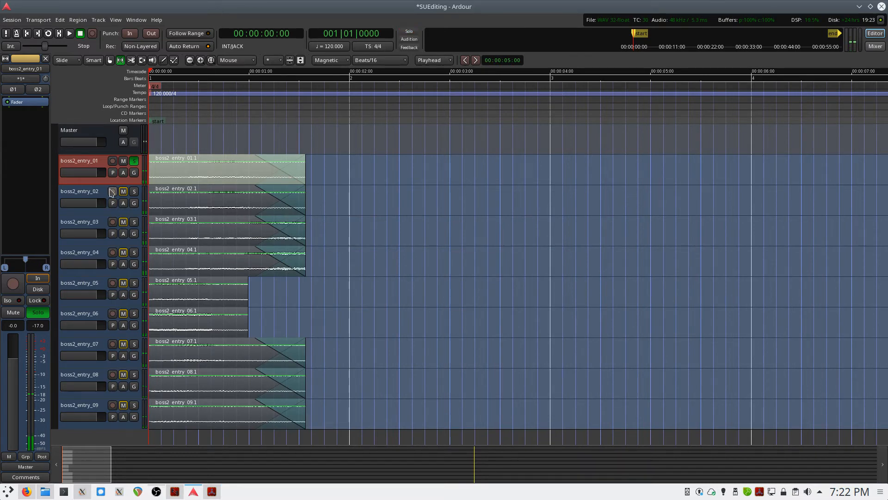
Solo boss2_entry_02 instead of boss2_entry_01 and select a time range covering its whole region
left_click(135, 162)
left_click(135, 192)
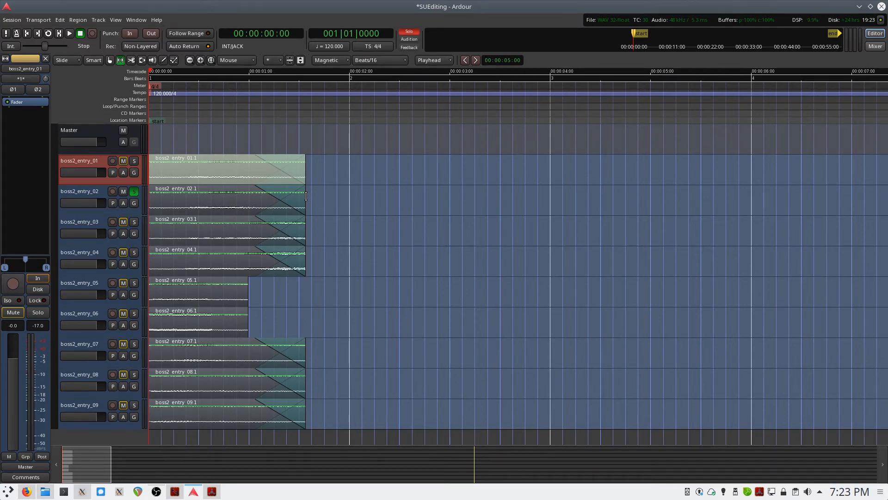
left_click_drag(306, 196, 149, 196)
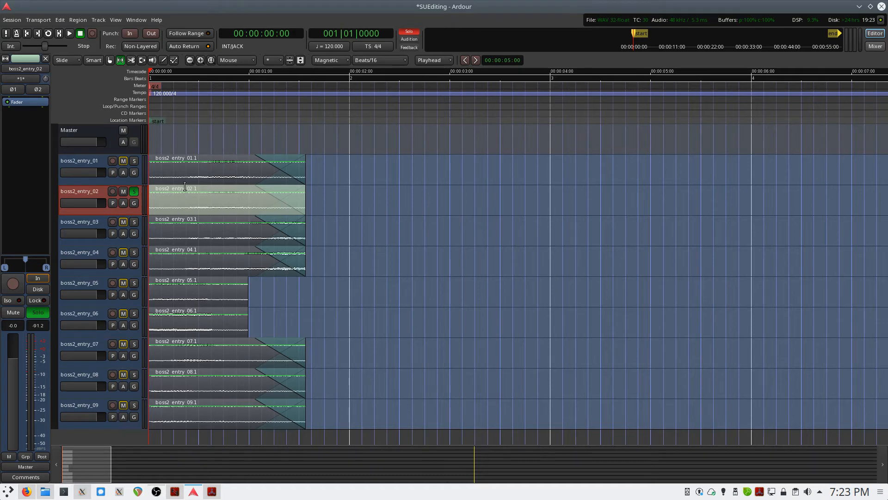
Label the export file boss2_entry_02 and export only the Selection time span instead of the session
key("alt+e")
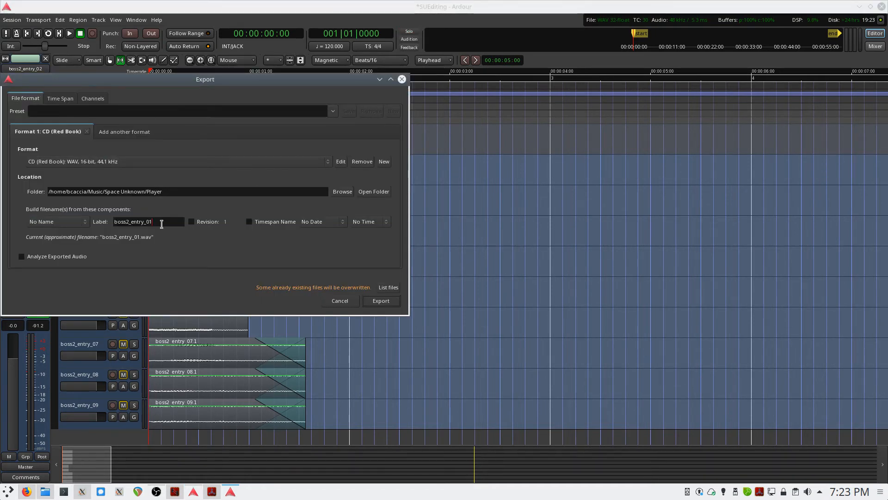
key("BackSpace")
type("2")
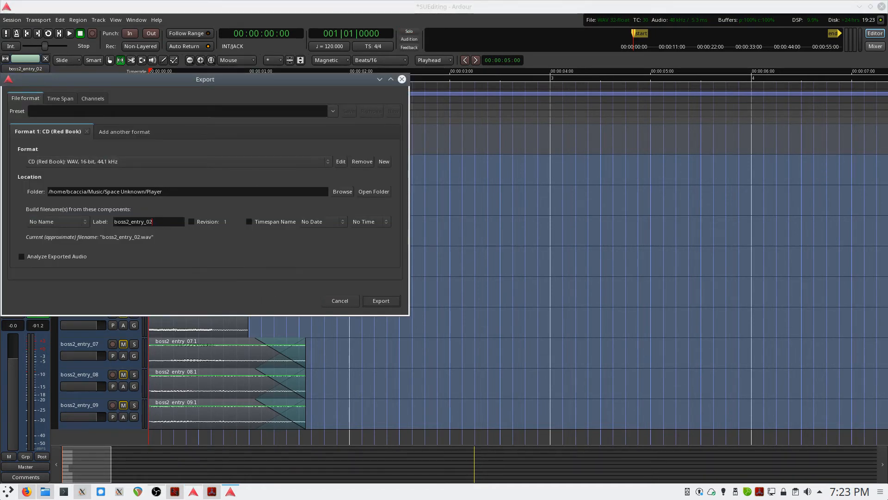
left_click(60, 98)
left_click(19, 146)
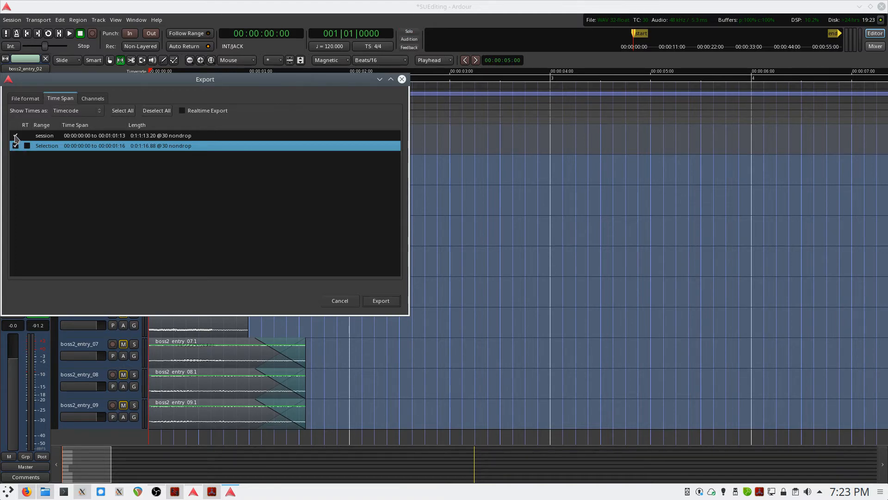
left_click(16, 136)
left_click(381, 300)
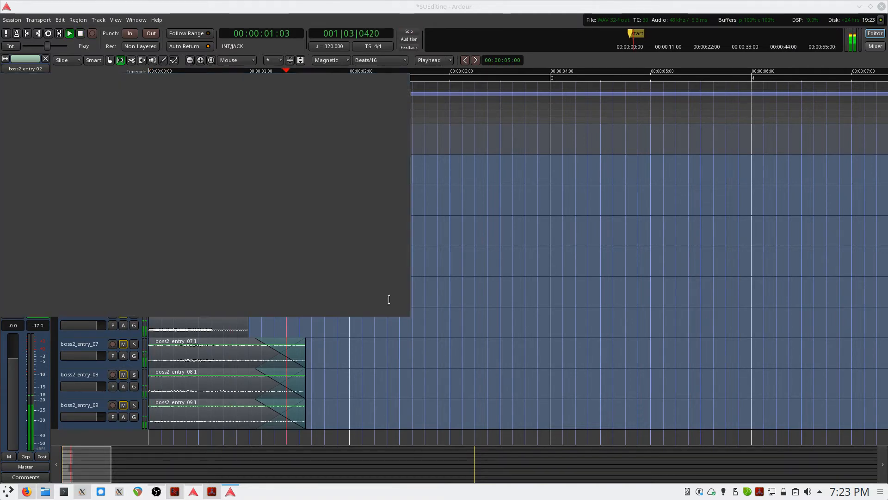
Solo boss2_entry_03 instead of boss2_entry_02 and select a time range covering its whole region
left_click(134, 192)
left_click(134, 192)
left_click(133, 221)
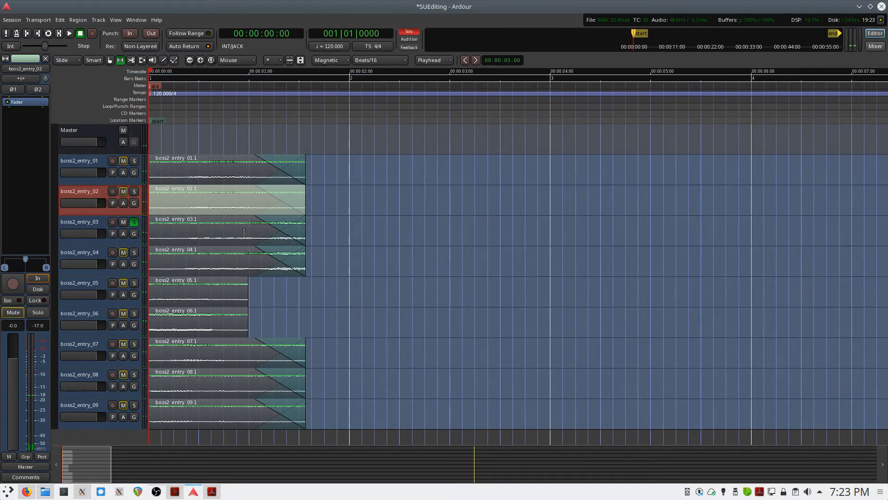
left_click(299, 230)
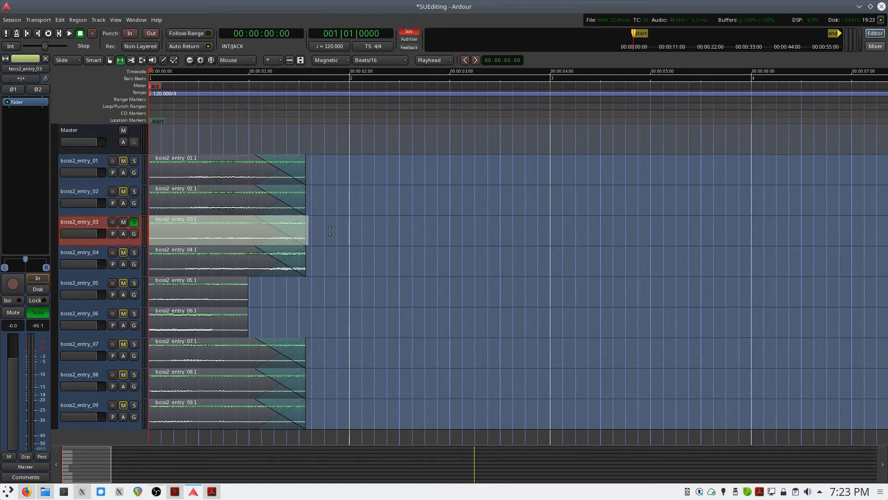
left_click(185, 230)
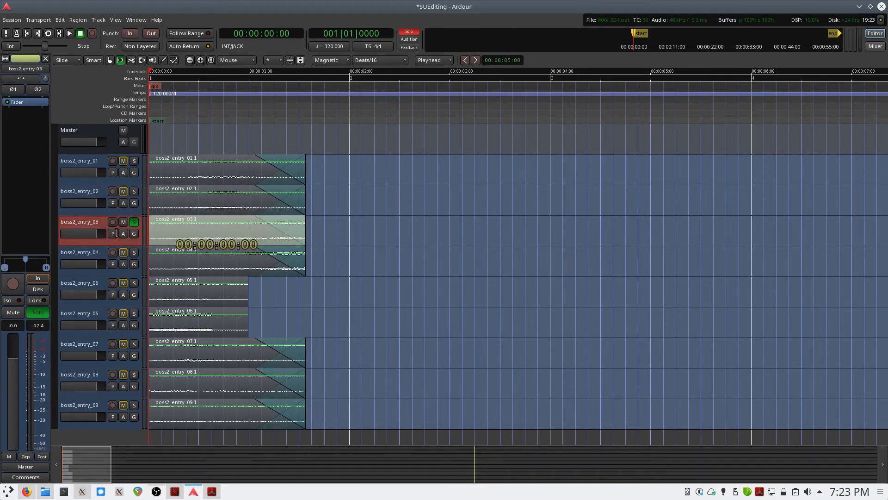
Label the export file boss2_entry_03 and export only its Selection time span
key("alt+e")
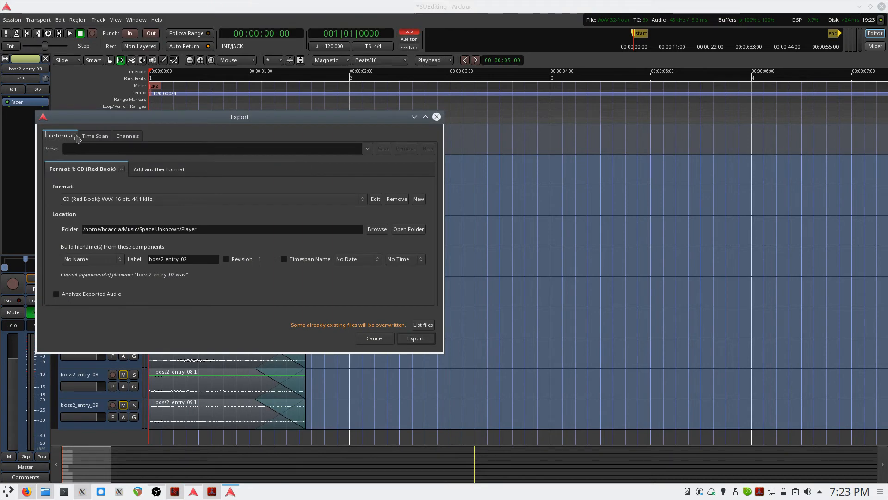
left_click(190, 258)
key("BackSpace")
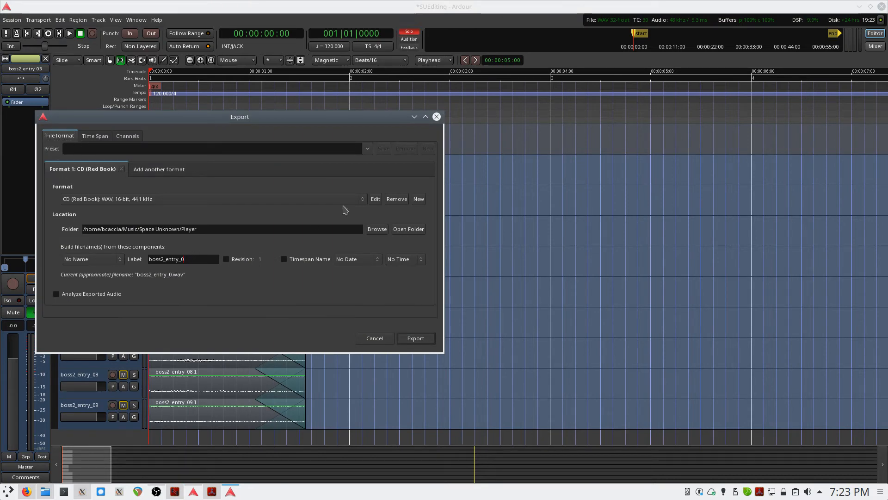
left_click(87, 136)
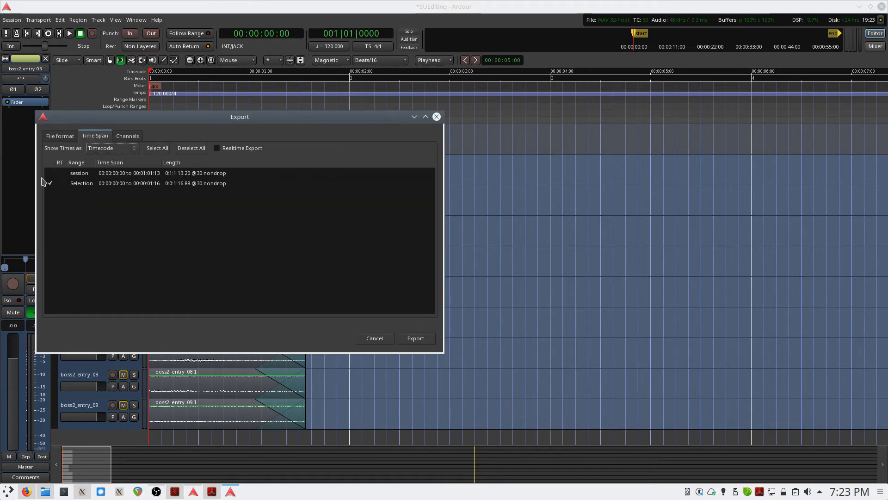
left_click(416, 338)
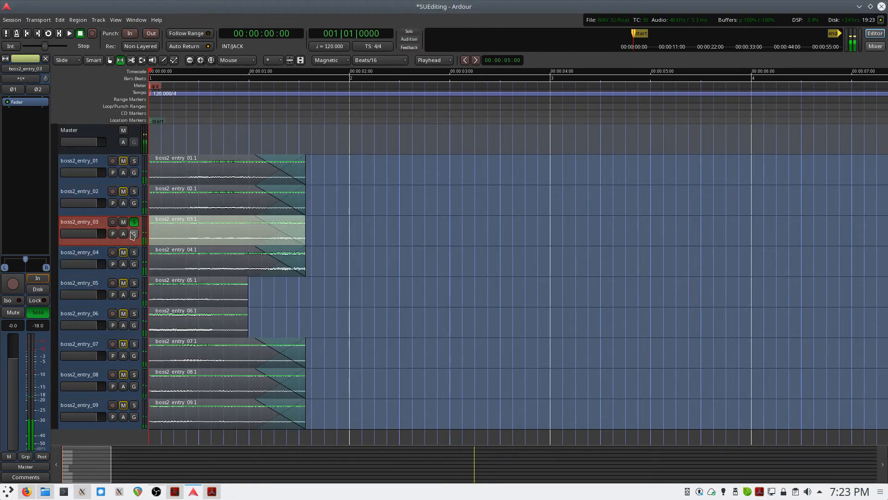
Solo boss2_entry_04 instead of boss2_entry_03 and select a time range covering its whole region
left_click(133, 253)
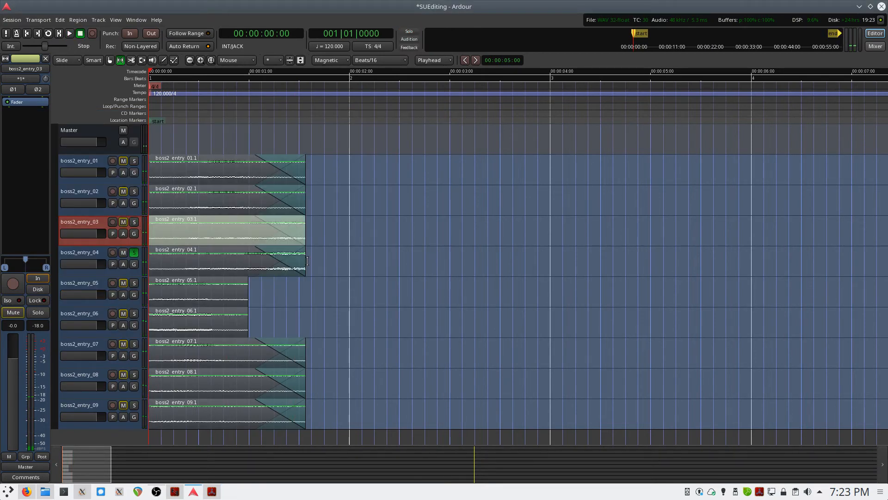
left_click(173, 264)
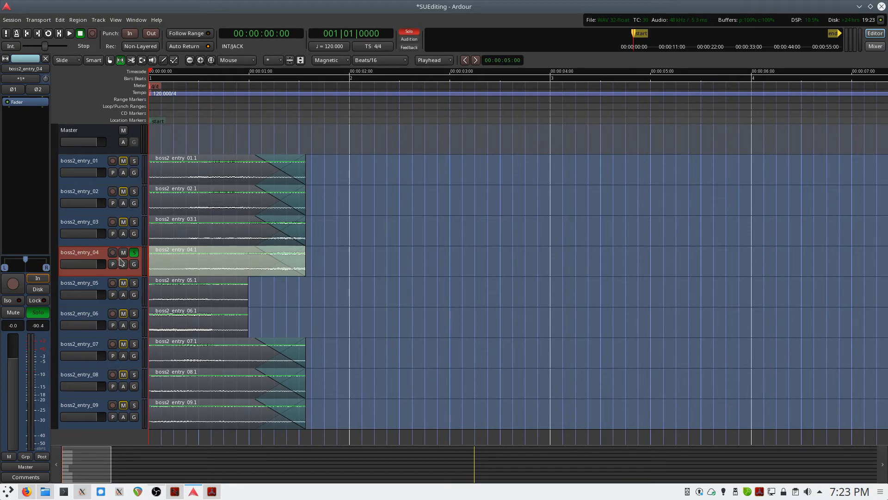
Label the export file boss2_entry_04 and export only the Selection time span instead of the session
key("alt+e")
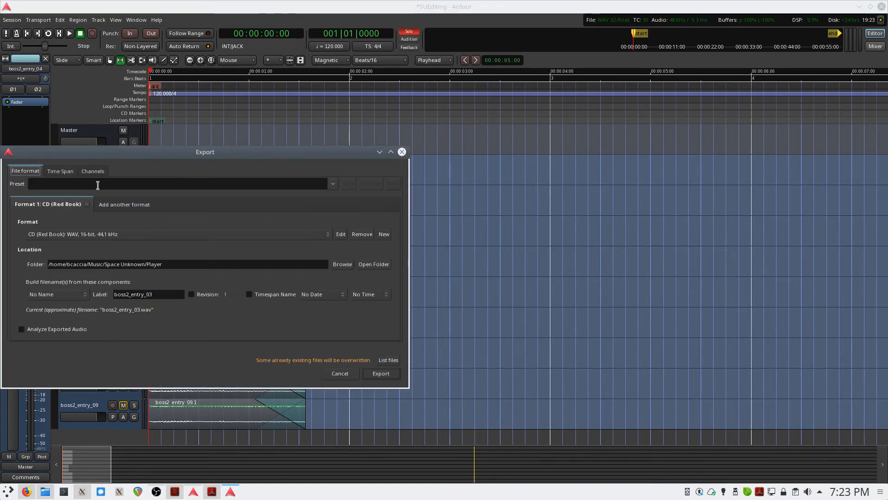
key("BackSpace")
type("4")
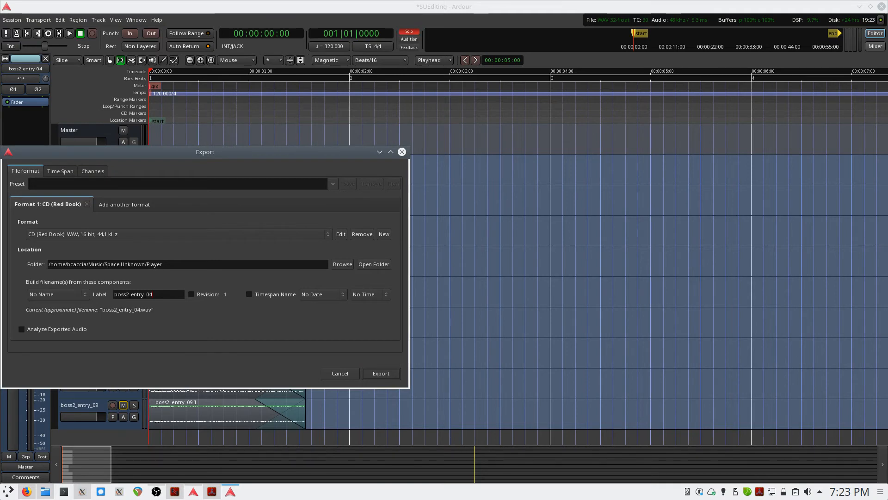
left_click(57, 174)
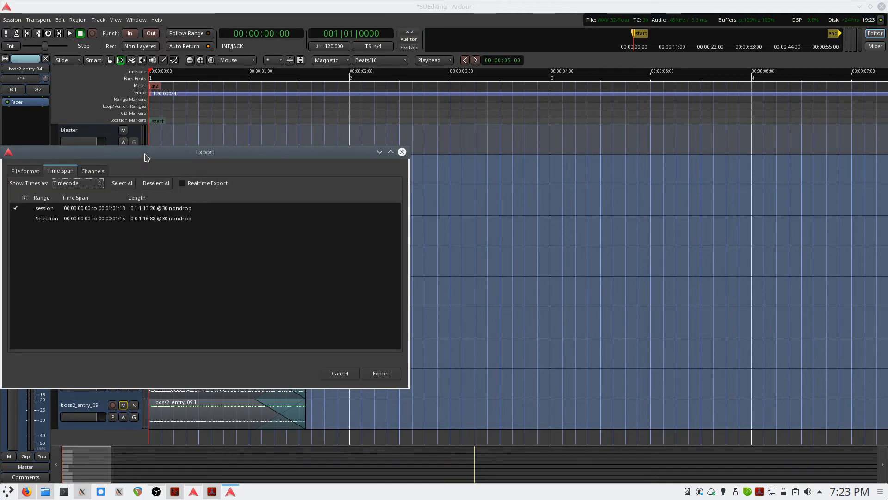
left_click_drag(145, 158, 265, 146)
left_click(136, 197)
left_click(135, 207)
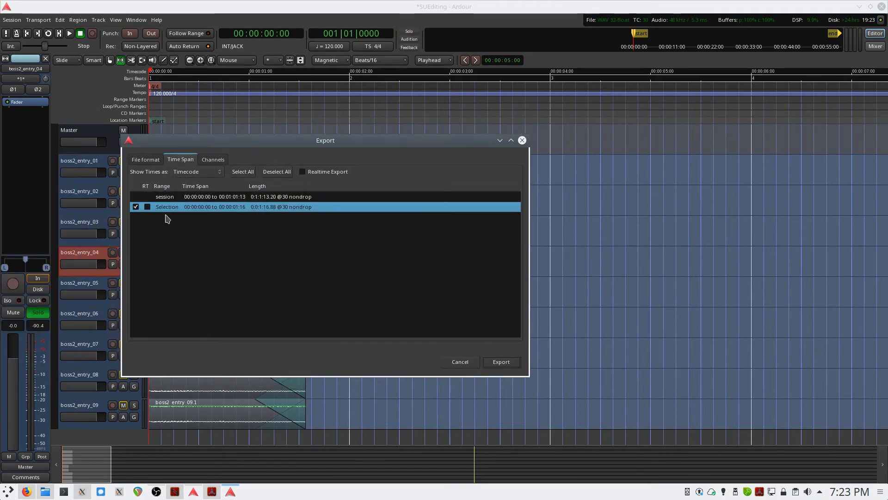
left_click(498, 362)
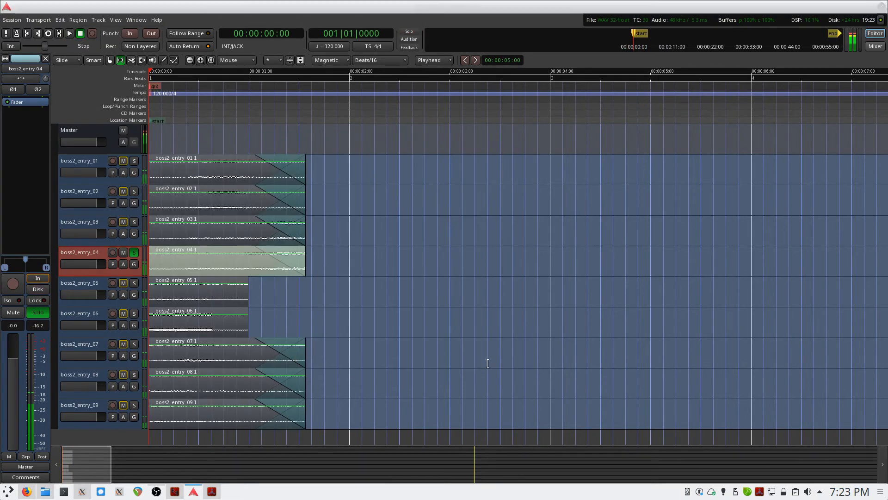
Solo boss2_entry_05 instead of boss2_entry_04 and select a time range covering its shorter region
left_click(134, 253)
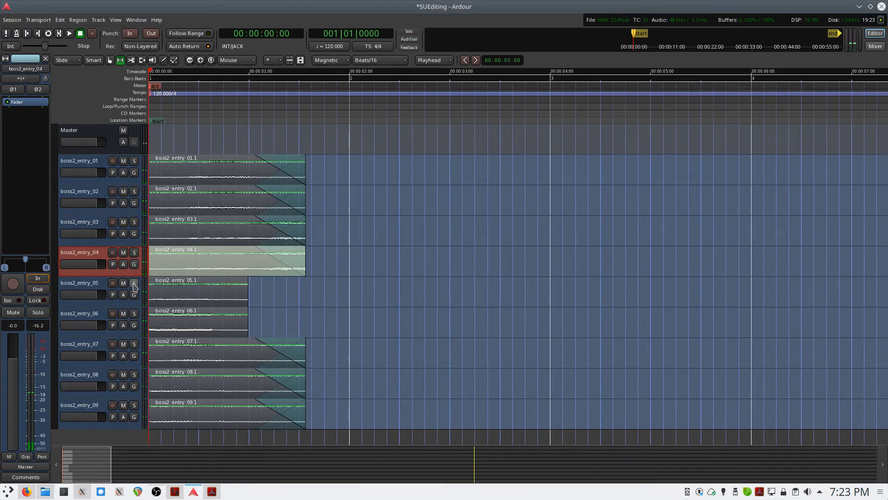
left_click(134, 283)
left_click(249, 289)
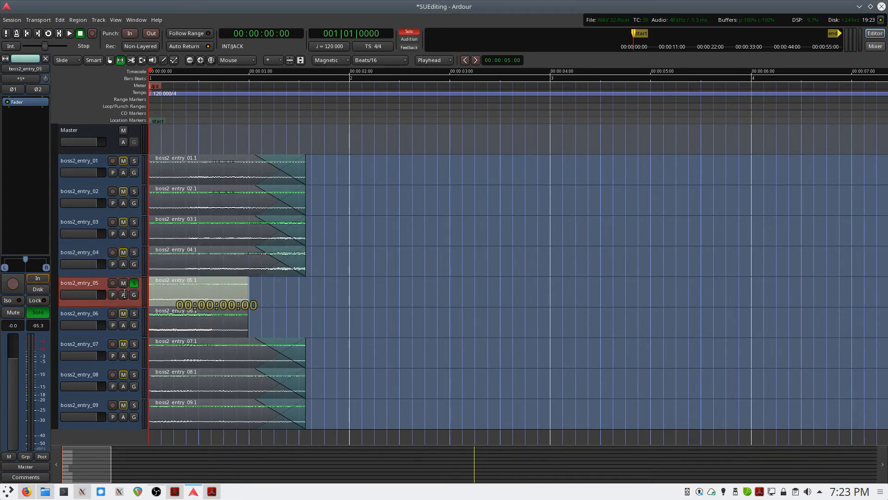
Label the export file boss2_entry_05 and export only its Selection time span
key("alt+e")
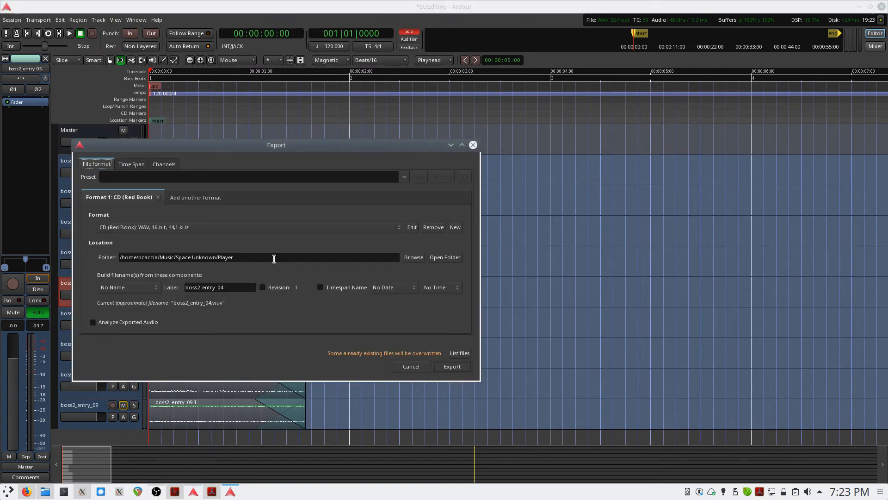
key("BackSpace")
type("5")
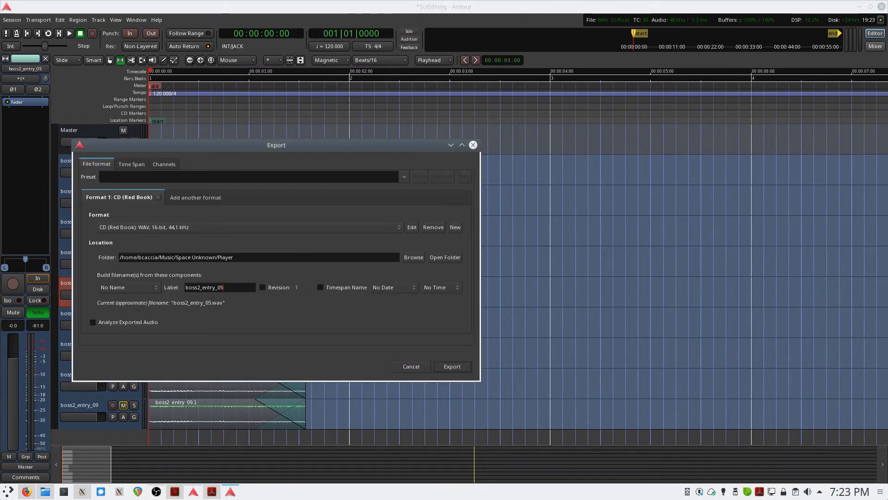
left_click(132, 164)
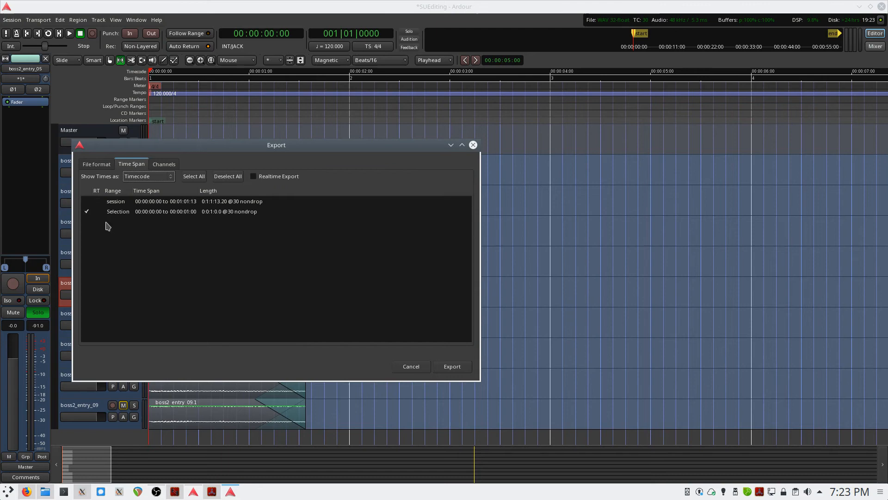
left_click(453, 367)
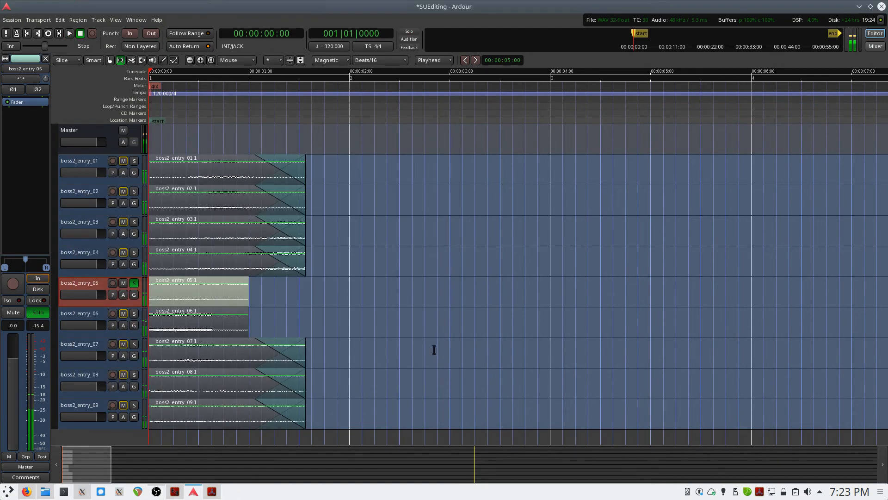
Select a time range covering the boss2_entry_06 region and solo that track instead of boss2_entry_05
left_click(249, 319)
left_click(134, 283)
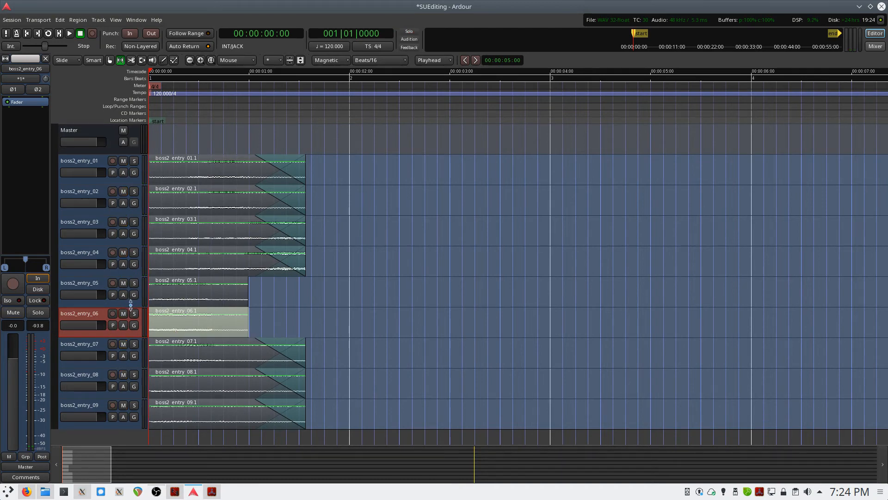
left_click(135, 313)
Label the export file boss2_entry_06 and export only the Selection time span instead of the session
key("alt+e")
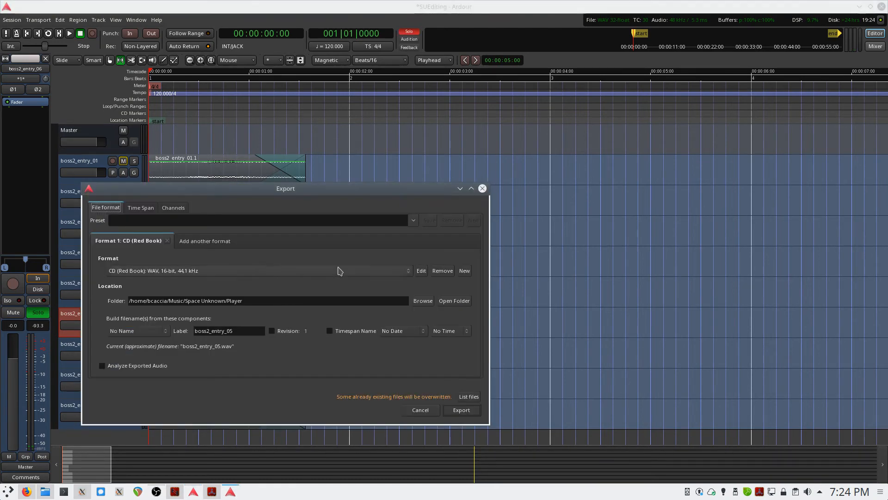
key("BackSpace")
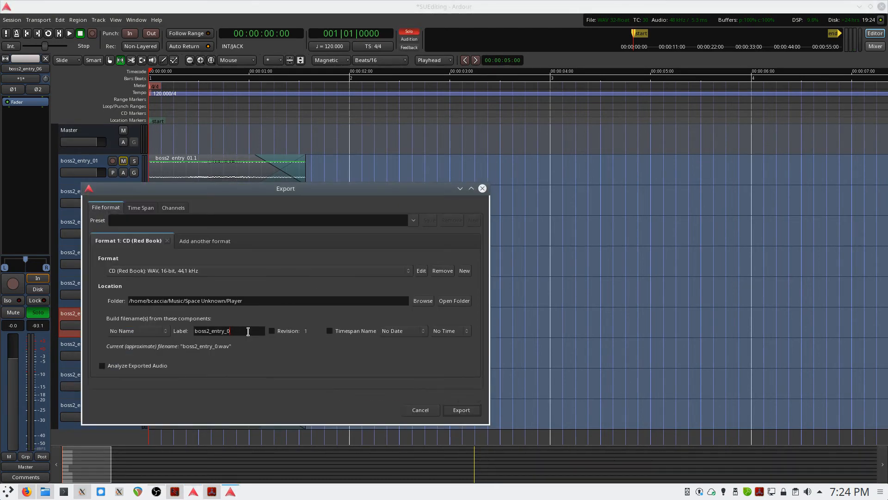
type("6")
left_click(145, 208)
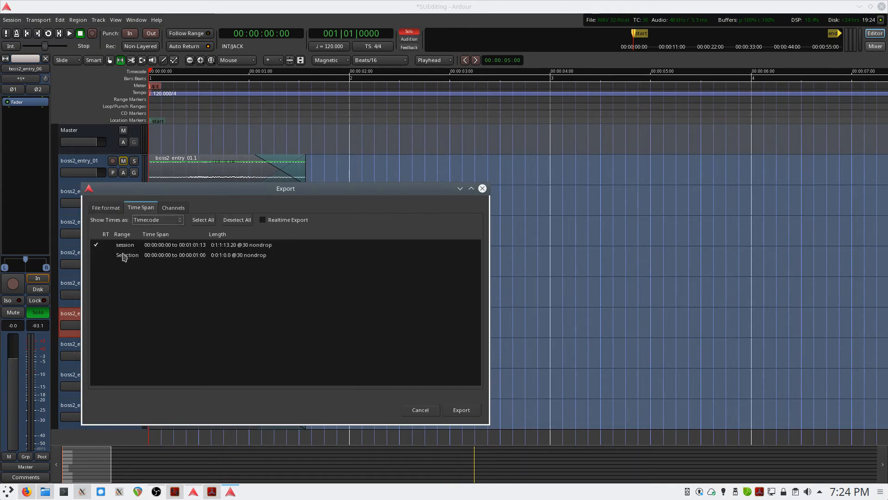
left_click(96, 255)
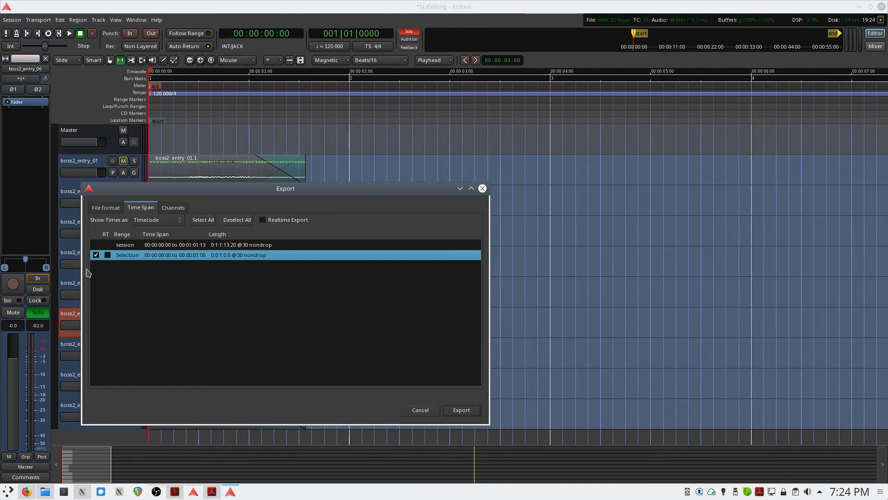
left_click(469, 413)
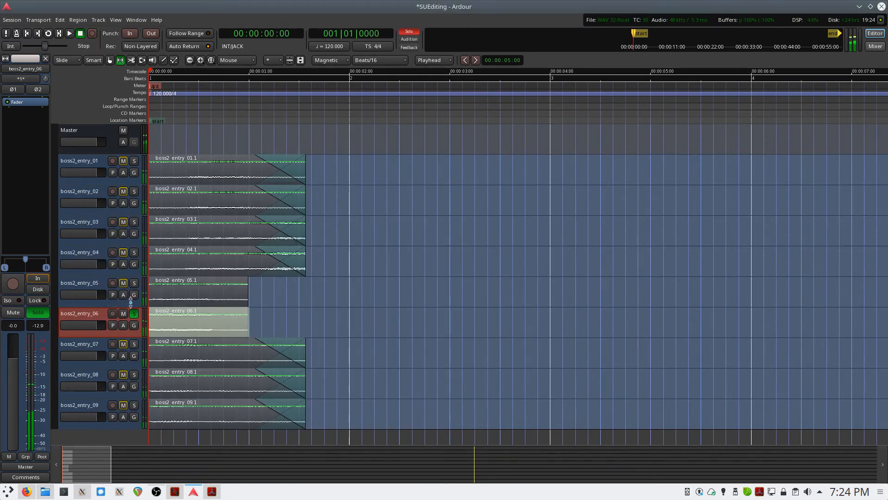
Solo boss2_entry_07 instead of boss2_entry_06 and select a time range covering its whole region
left_click(135, 314)
left_click(134, 344)
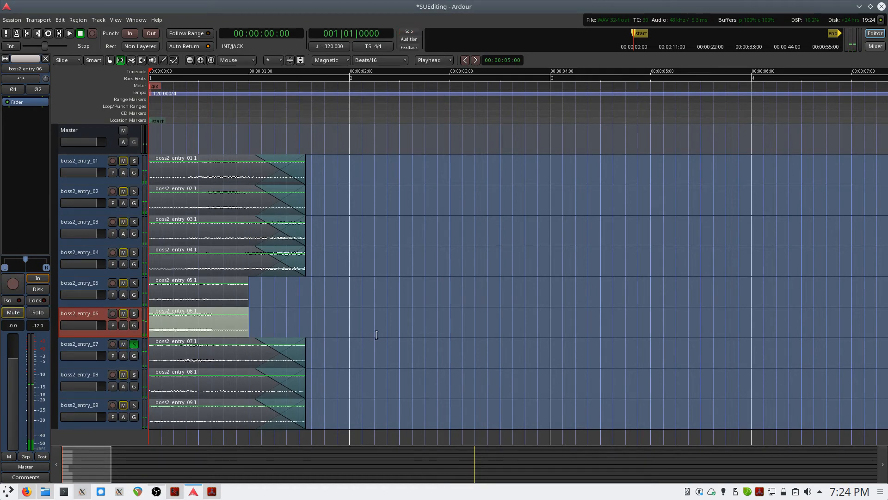
left_click(306, 351)
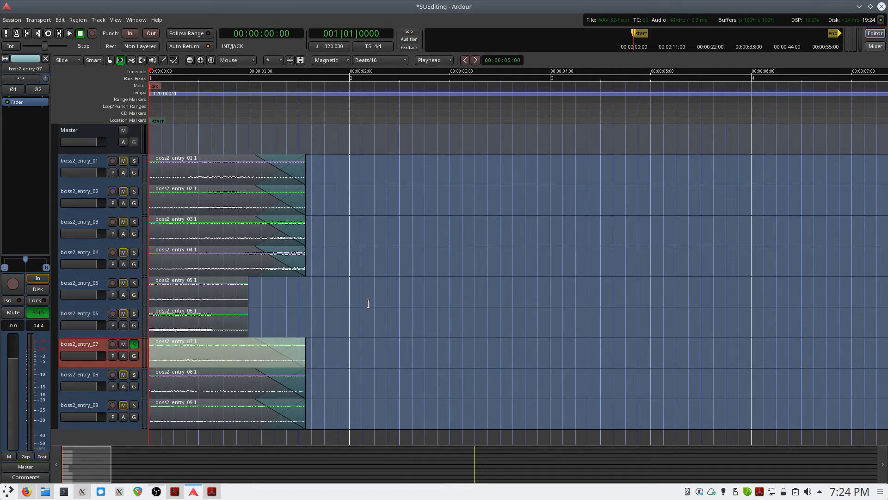
Label the export file boss2_entry_07 and export only its Selection time span
key("alt+e")
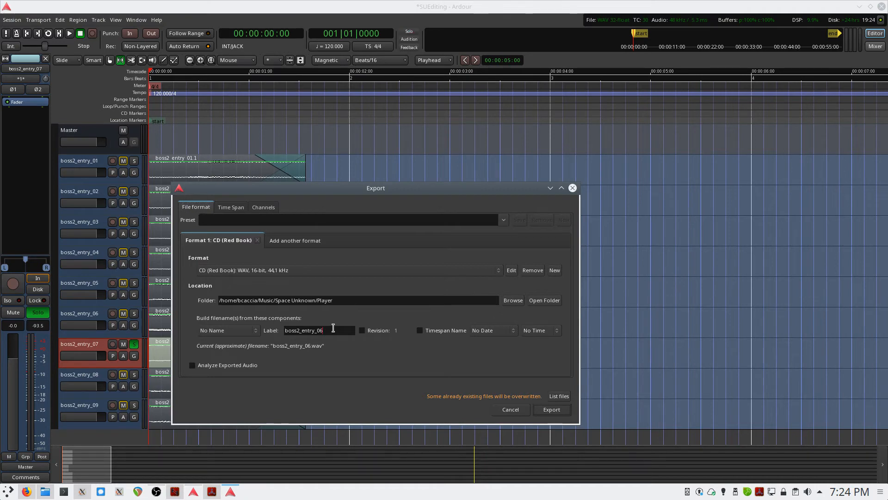
key("BackSpace")
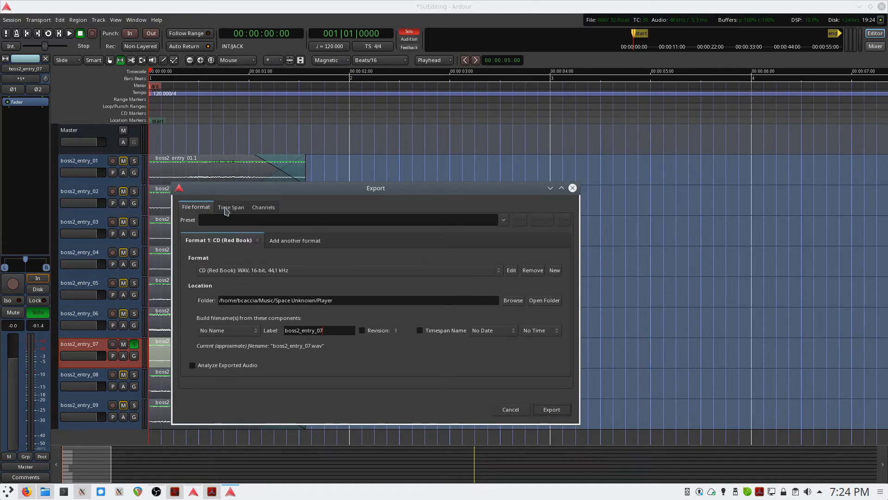
left_click(227, 209)
left_click(564, 411)
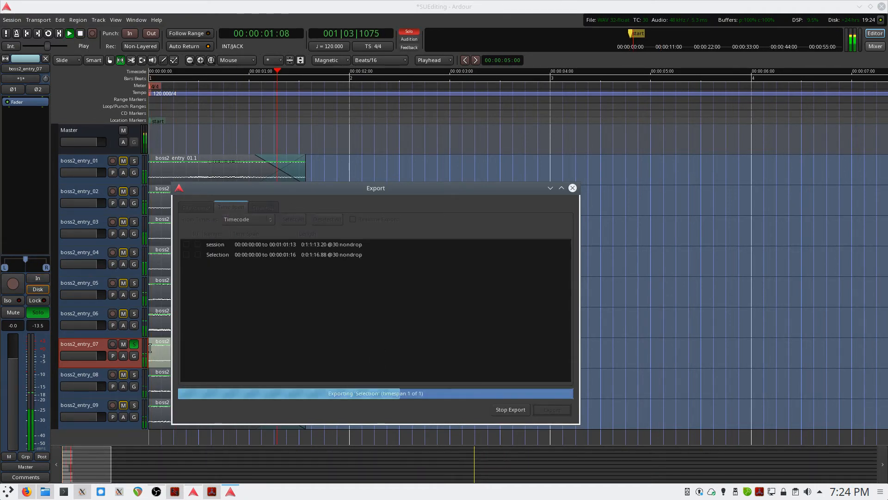
Solo boss2_entry_08 instead of boss2_entry_07 and select a time range covering its region
left_click(134, 344)
left_click(134, 374)
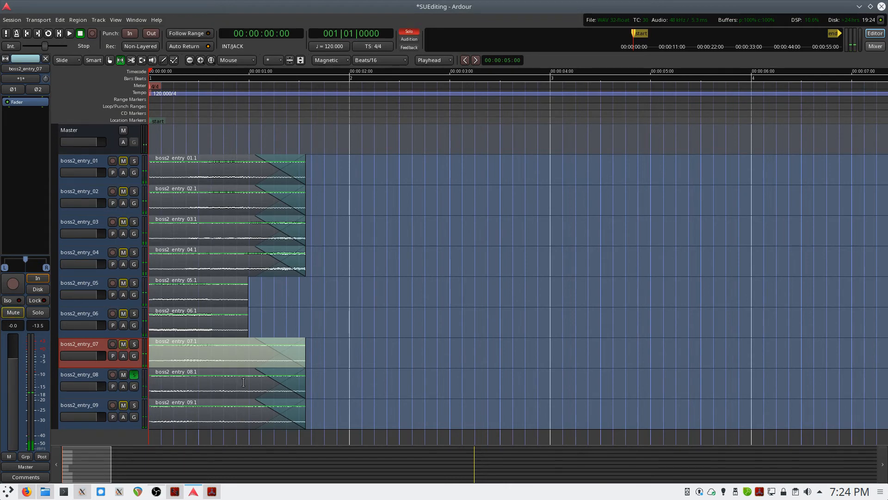
left_click(303, 380)
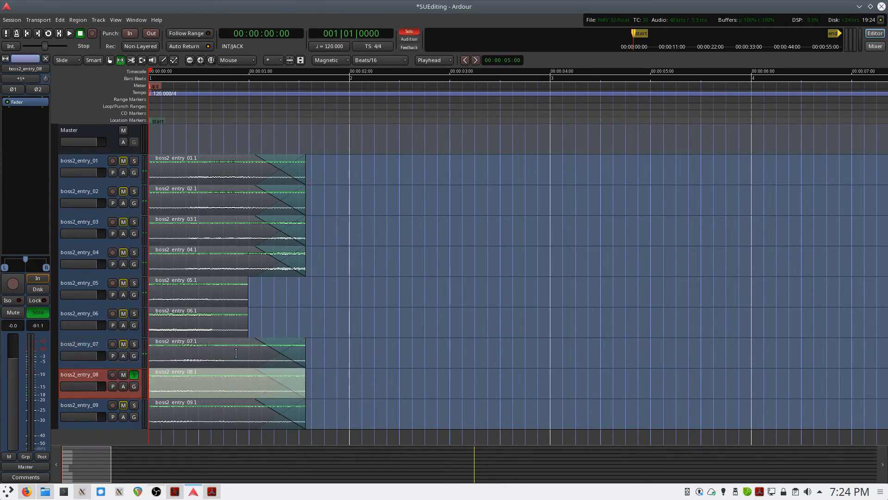
Label the export file boss2_entry_08 and export the Selection time span in place of the session
key("alt+e")
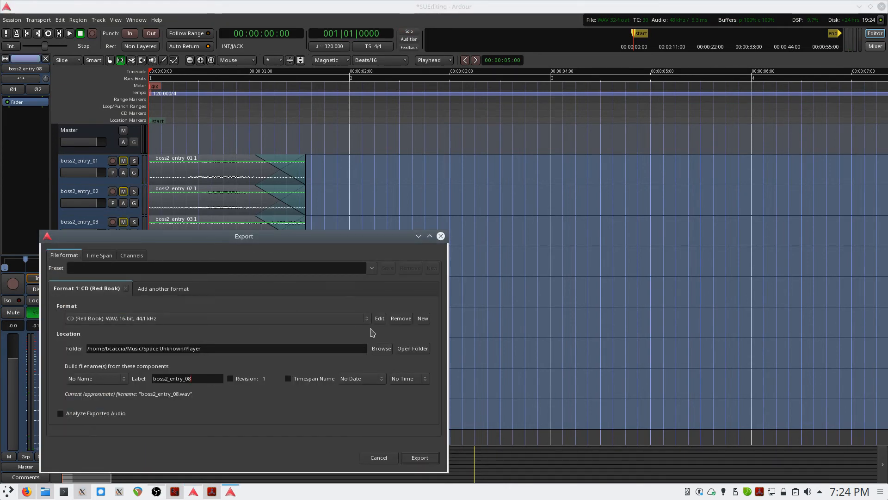
left_click(101, 254)
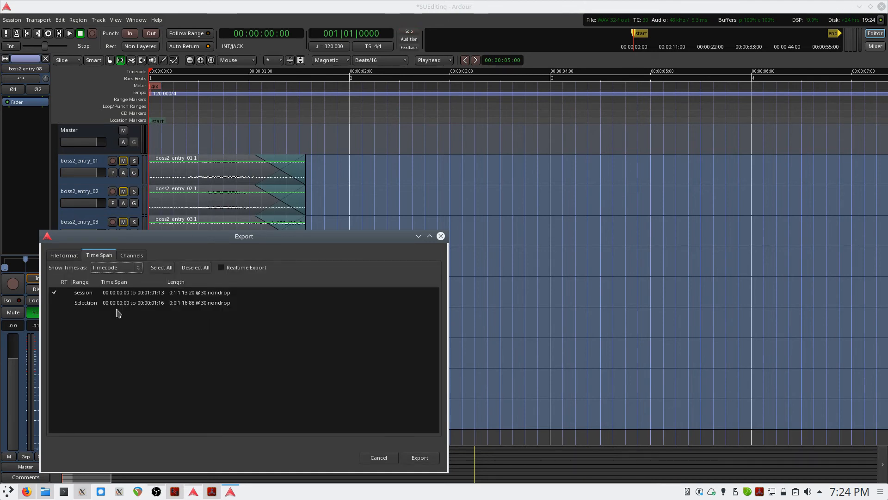
left_click(55, 292)
left_click(54, 303)
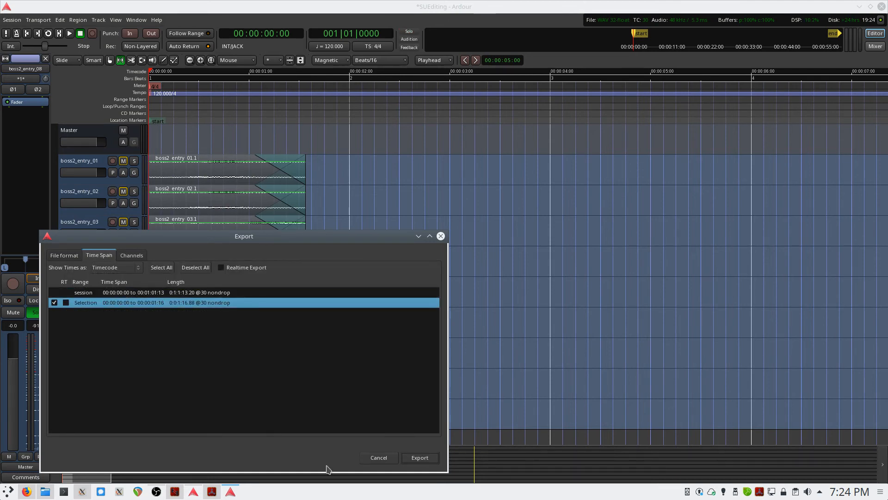
left_click(414, 461)
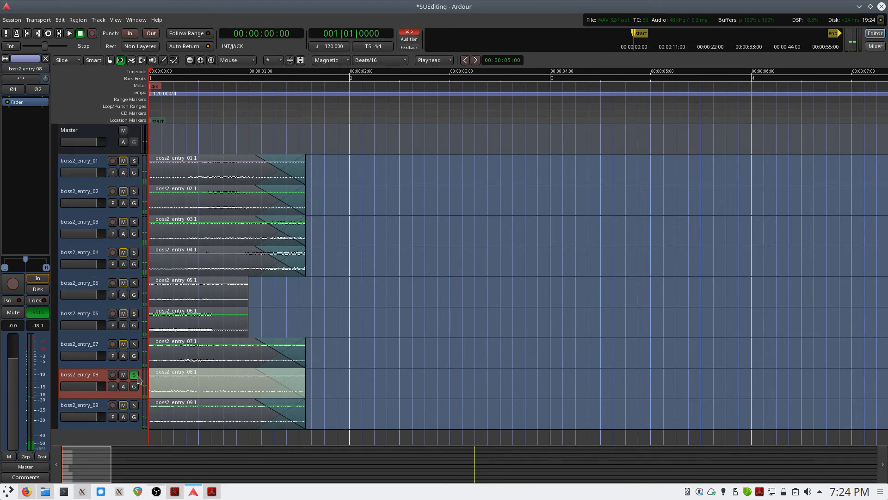
Solo boss2_entry_09 instead of boss2_entry_08 and select a time range covering its region
left_click(137, 378)
left_click(134, 406)
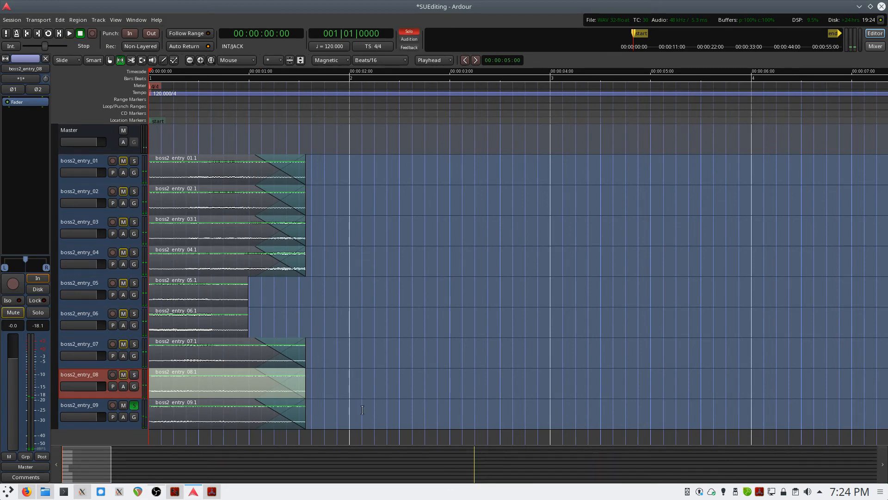
left_click(304, 411)
Export the Selection time span with the file label boss2_entry_09, and unsolo that track
key("alt+e")
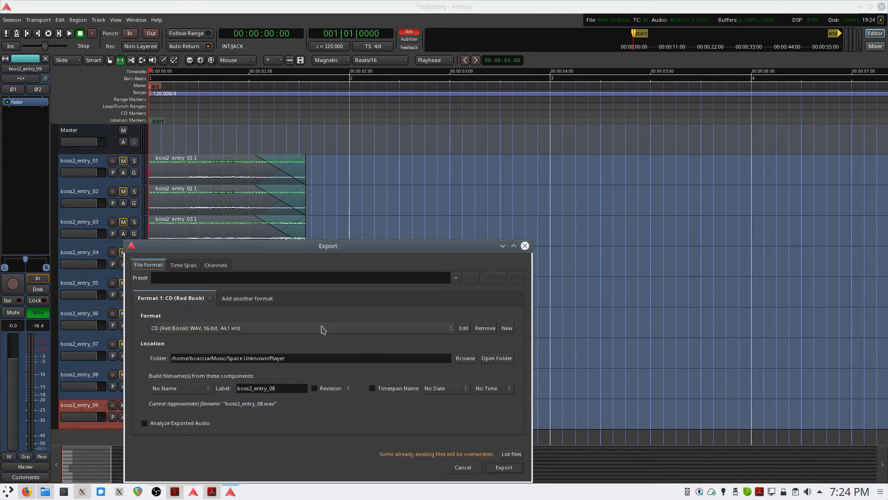
key("BackSpace")
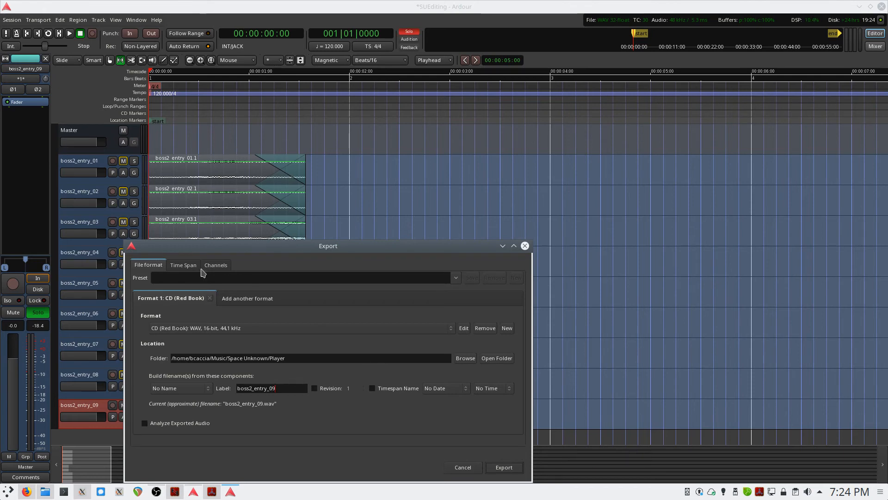
left_click(183, 265)
left_click(504, 468)
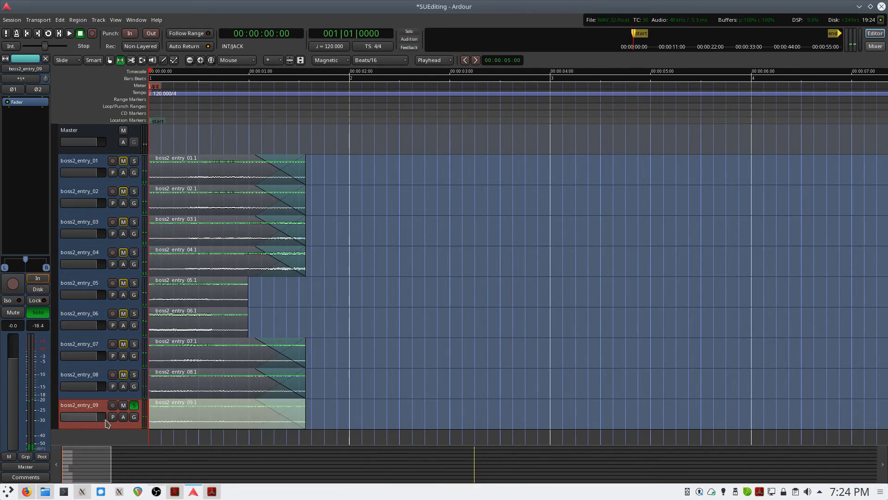
left_click(133, 405)
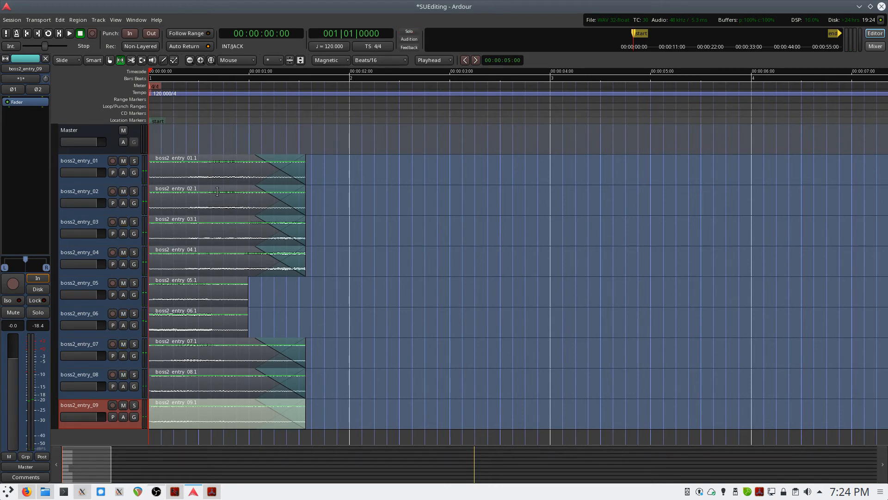
Audition the boss2_entry_01 track on its own by soloing it for one playback
left_click(133, 161)
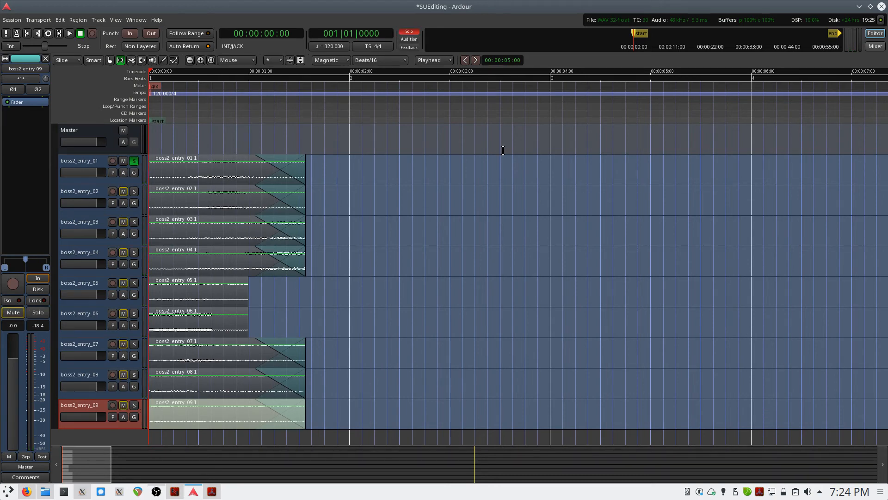
key("space")
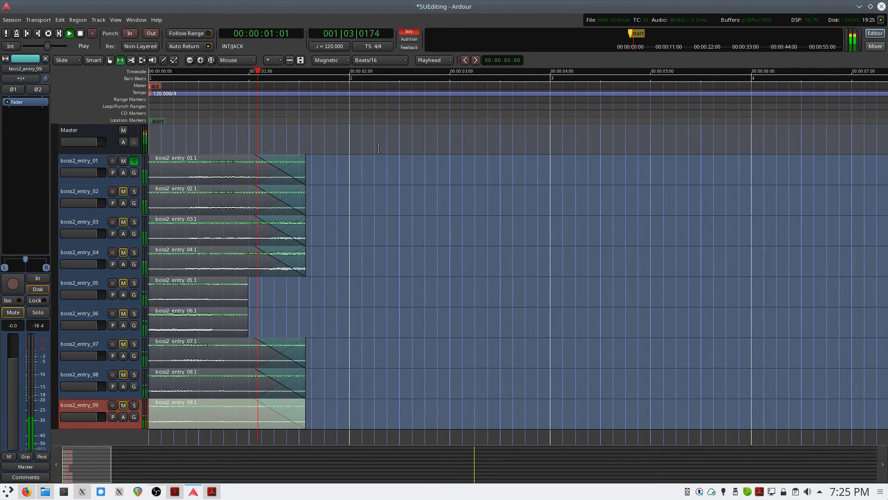
key("space")
left_click(133, 161)
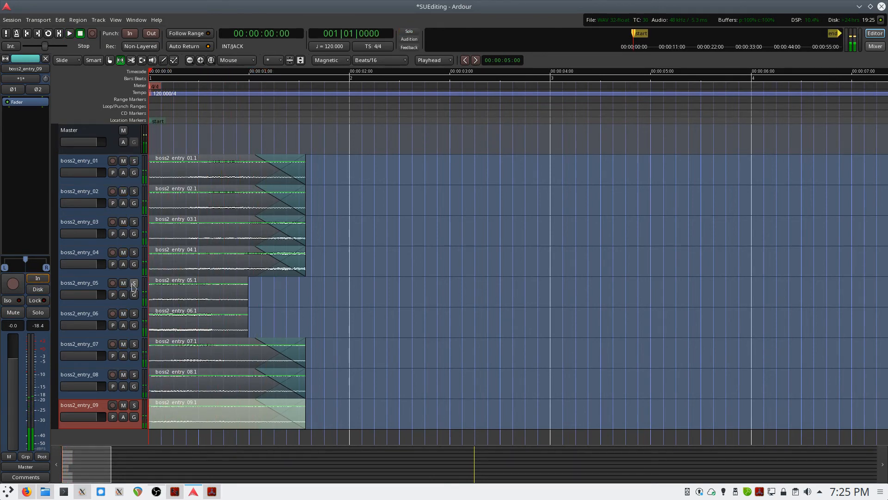
Solo boss2_entry_05 and play its region from the start to hear it alone
left_click(134, 284)
key("space")
key("space")
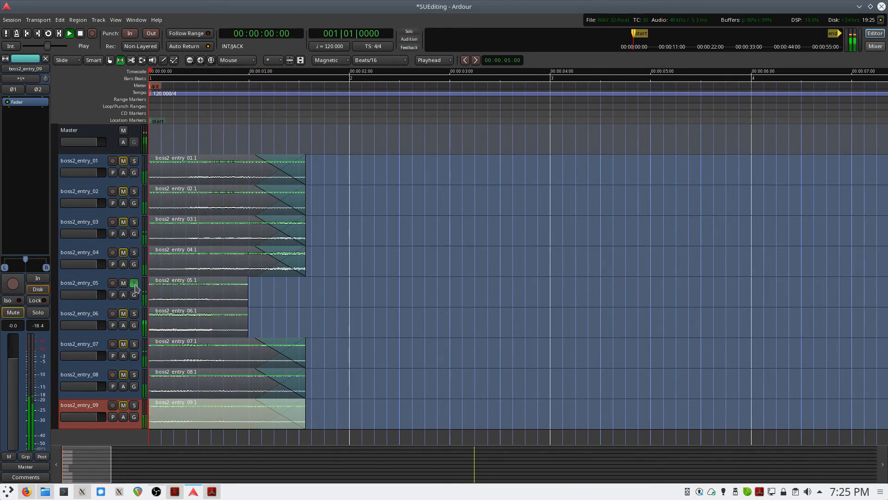
key("space")
key("space")
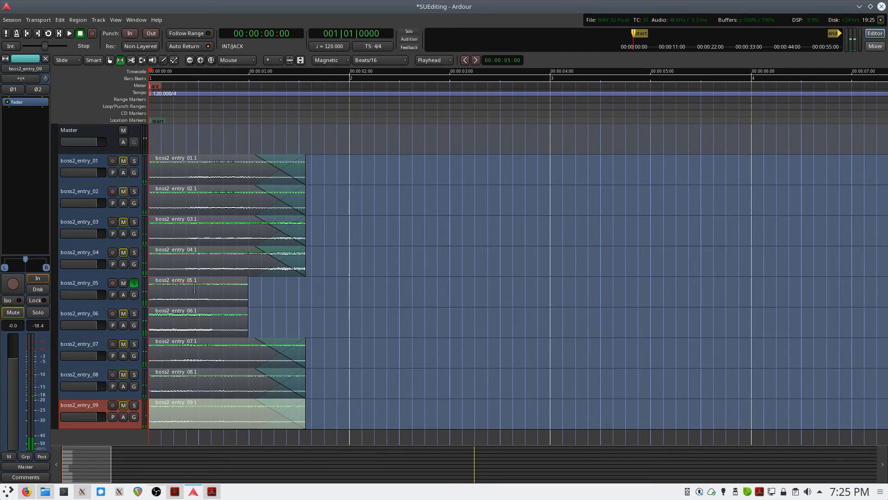
Try reversing the boss2_entry_05 region after selecting it as an object
right_click(196, 291)
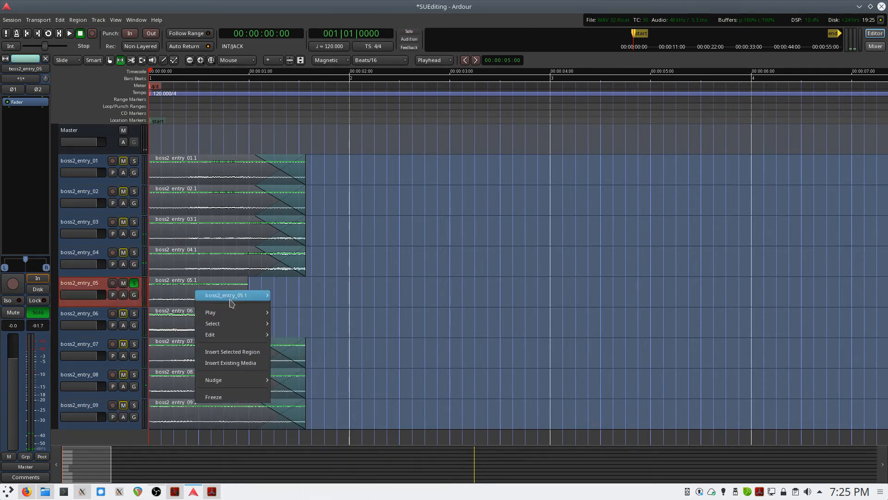
mouse_move(230, 298)
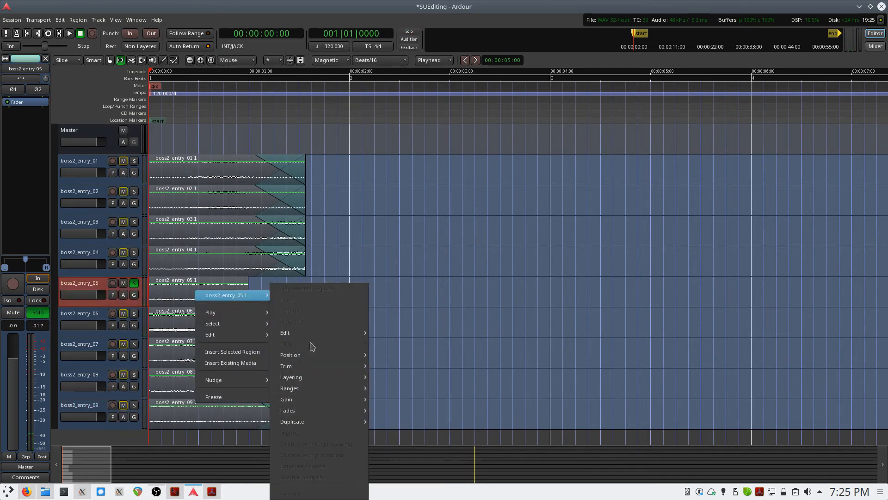
mouse_move(313, 338)
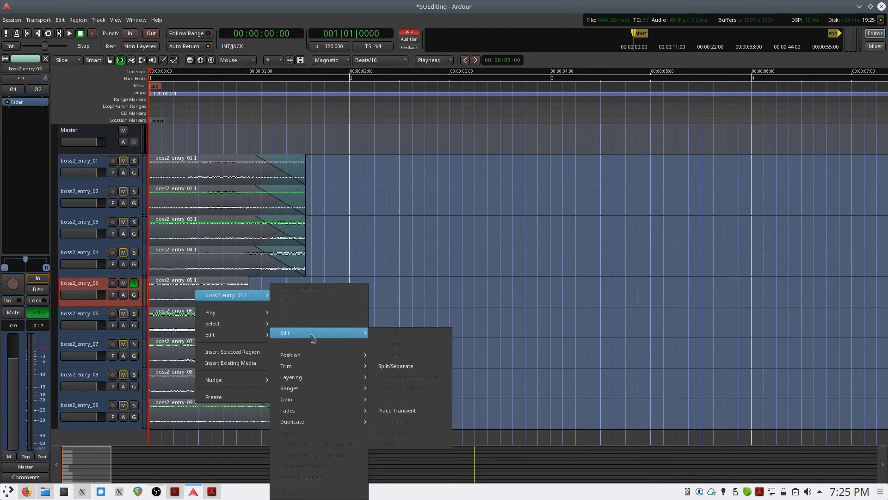
left_click(169, 286)
key("g")
left_click(170, 294)
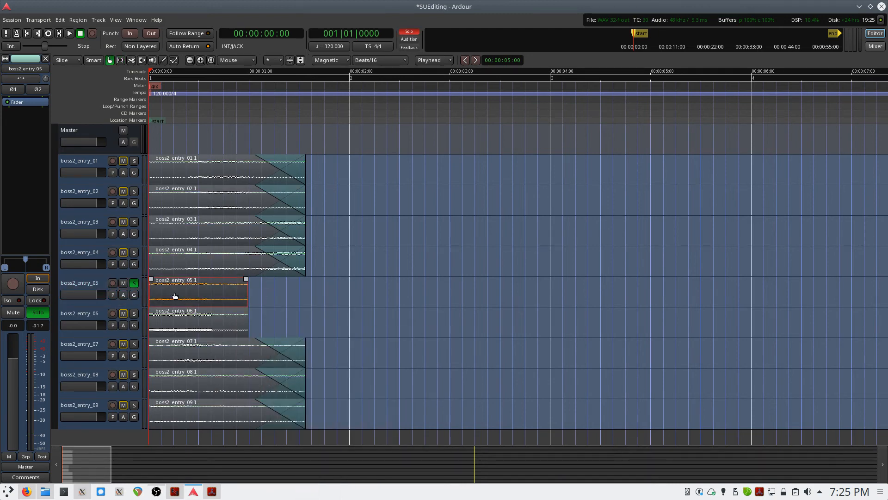
right_click(183, 293)
mouse_move(231, 301)
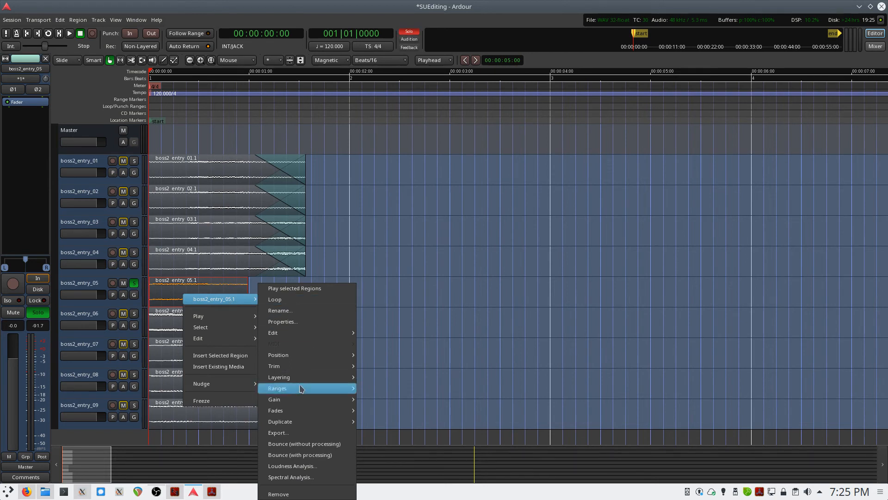
mouse_move(302, 333)
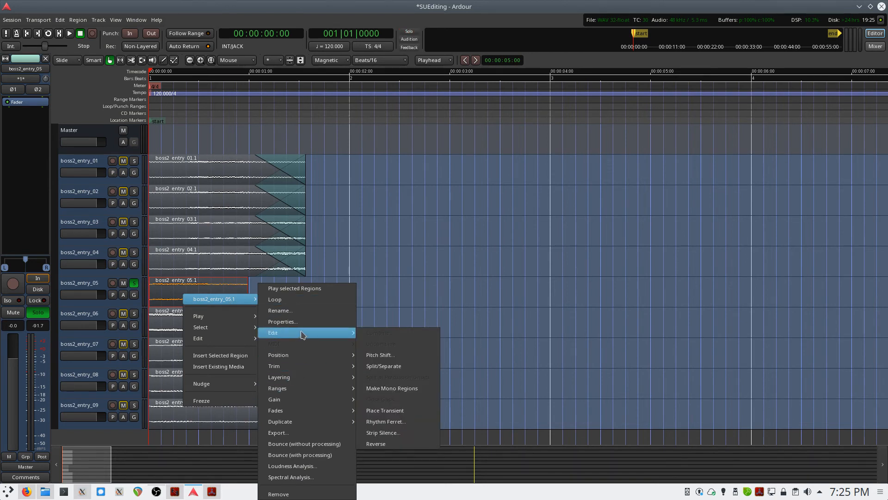
left_click(395, 445)
Audition the reversed boss2_entry_05 region from the start, undo the reversal and unsolo the track
key("space")
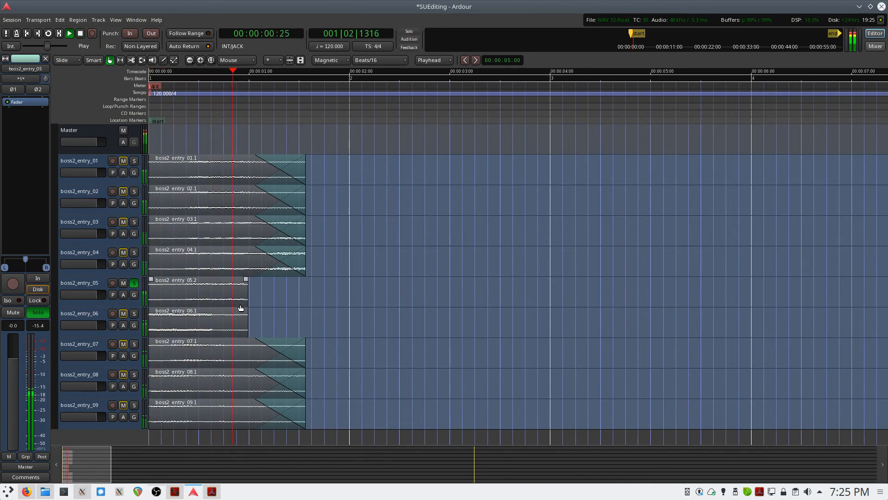
key("Home")
key("space")
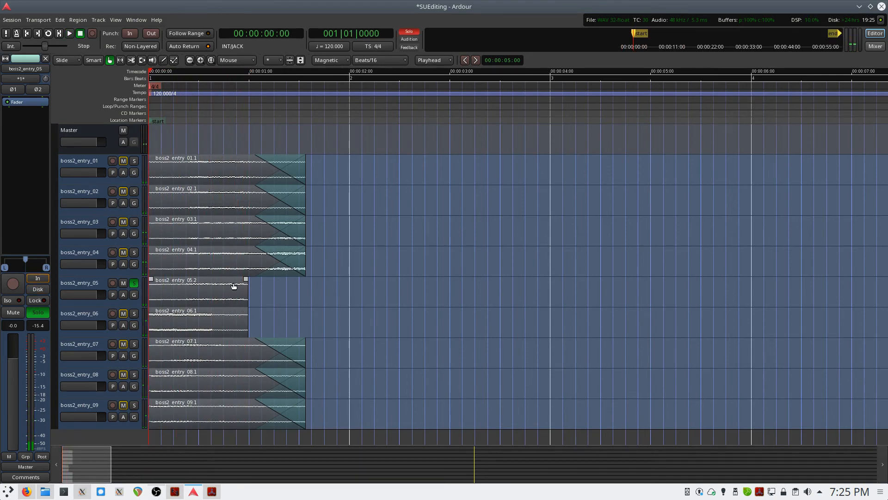
left_click(133, 282)
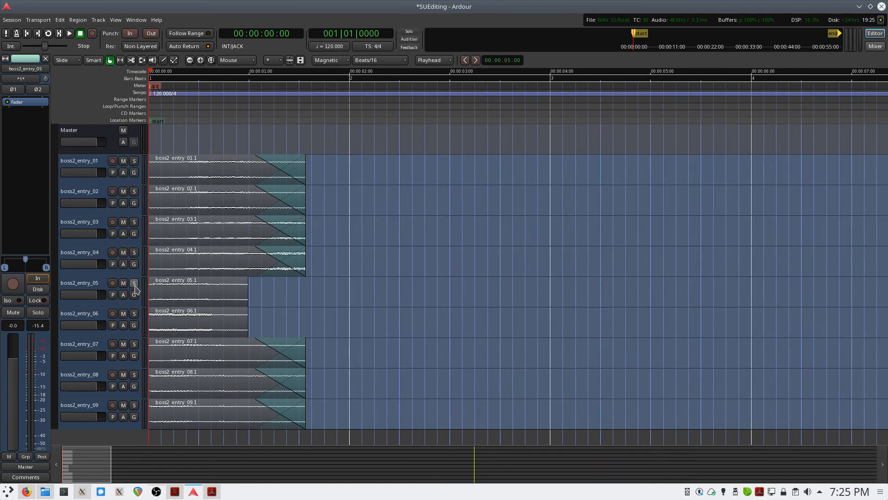
Solo boss2_entry_07 and play its region from the start to hear it alone
left_click(134, 344)
key("space")
key("space")
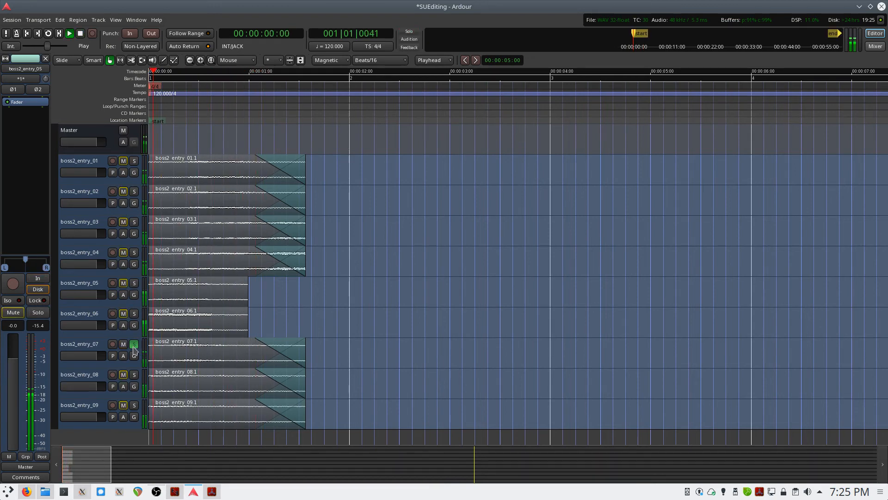
Try reversing the boss2_entry_07 region after selecting it
left_click(197, 354)
right_click(197, 354)
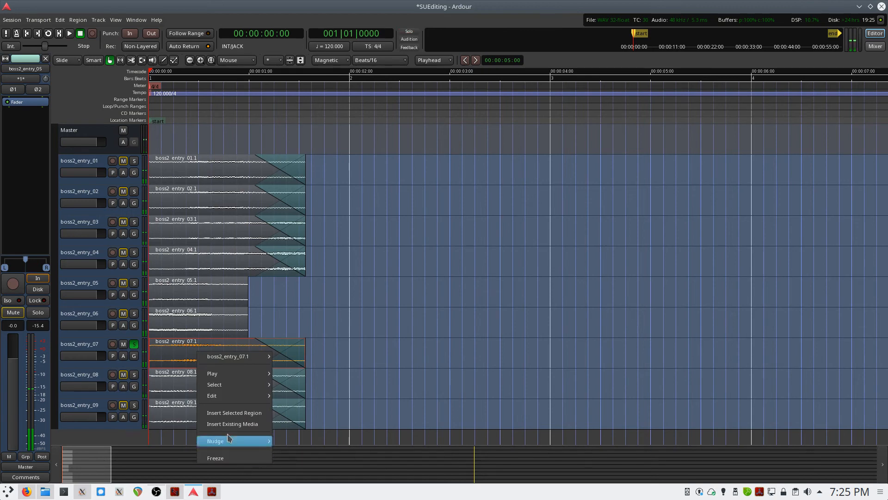
mouse_move(228, 355)
mouse_move(293, 336)
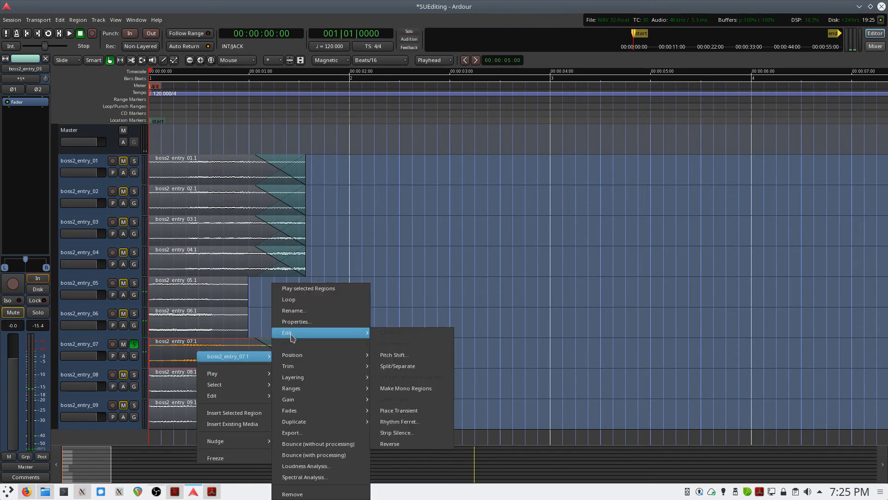
left_click(405, 443)
Audition the reversed boss2_entry_07 region from the start, undo the reversal and unsolo the track
key("space")
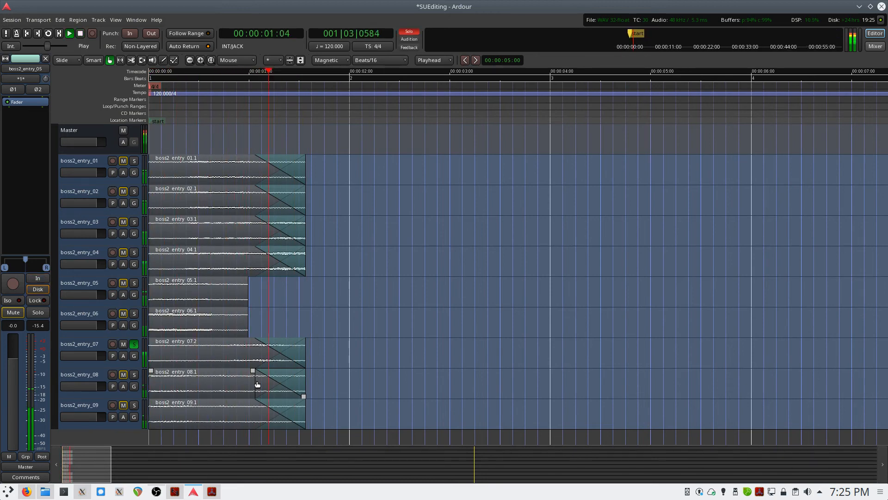
key("space")
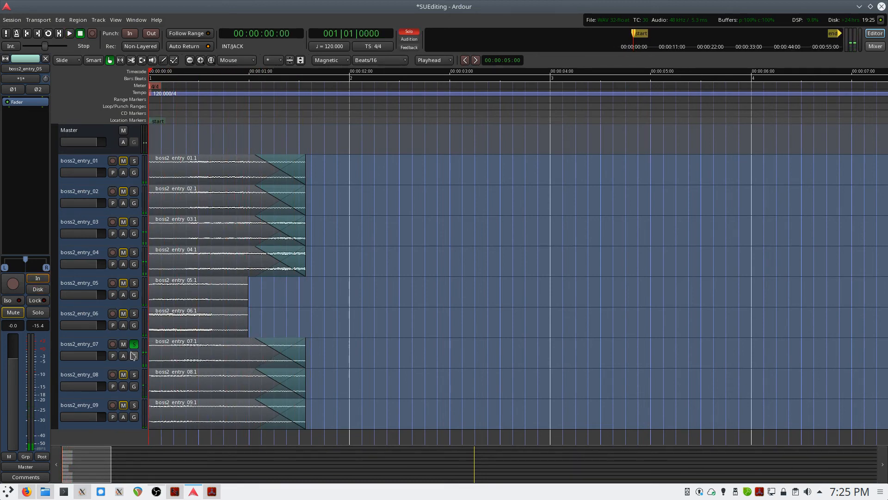
left_click(134, 344)
Audition boss2_entry_08 and boss2_entry_09 one after the other, soloing each track for its playback
left_click(134, 374)
key("space")
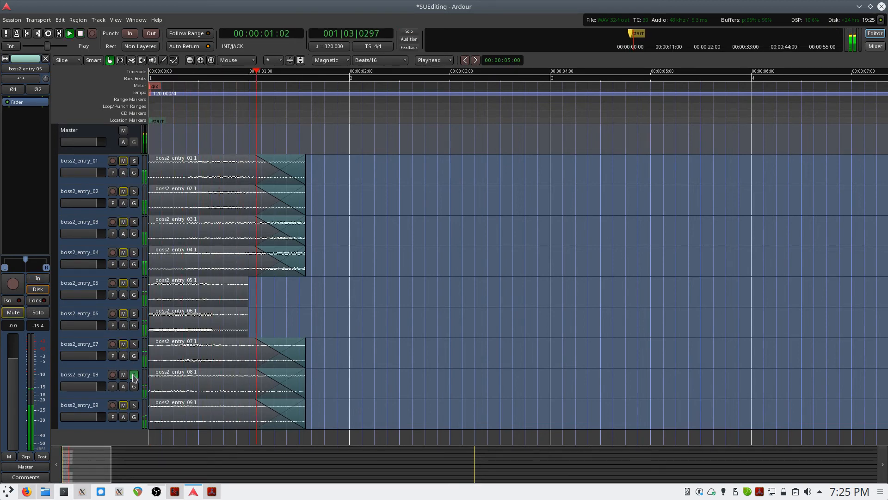
key("space")
left_click(133, 375)
left_click(134, 405)
key("space")
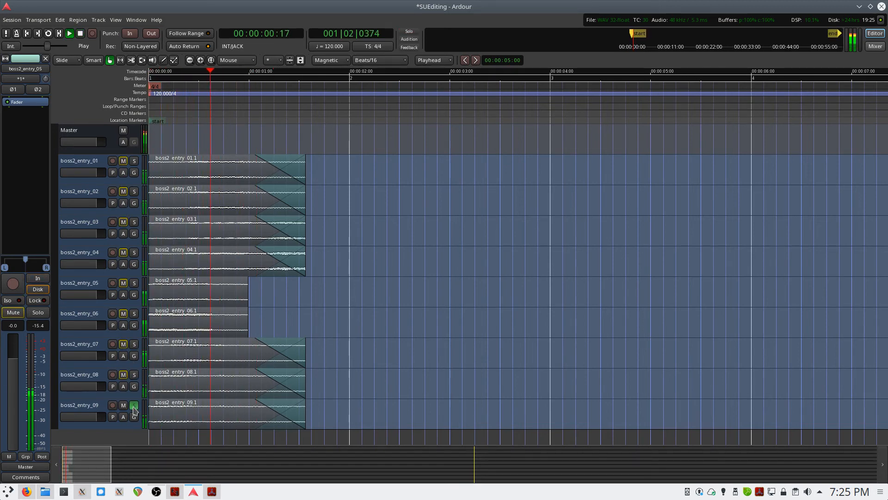
key("space")
Play boss2_entry_08 once more on its own, and unsolo it after listening
left_click(134, 375)
key("space")
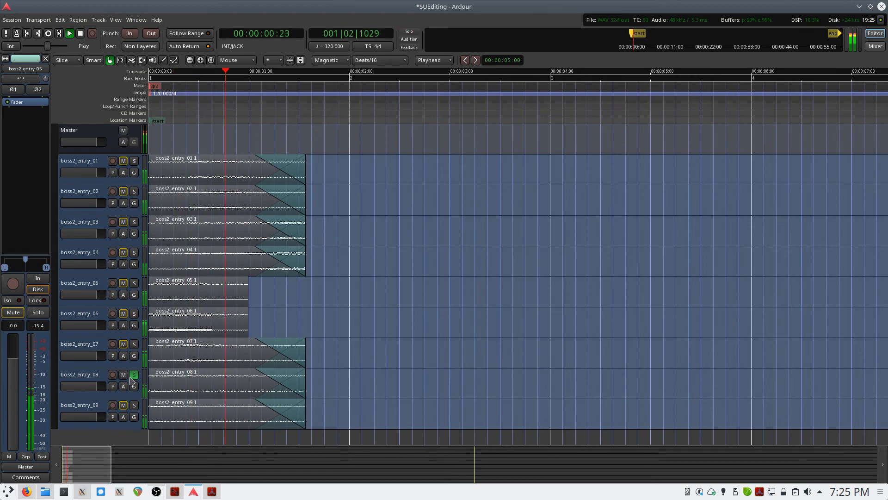
key("space")
left_click(134, 374)
Duplicate the boss2_entry_08 track once, copying its playlist and inserting the duplicate last
left_click(119, 379)
right_click(118, 379)
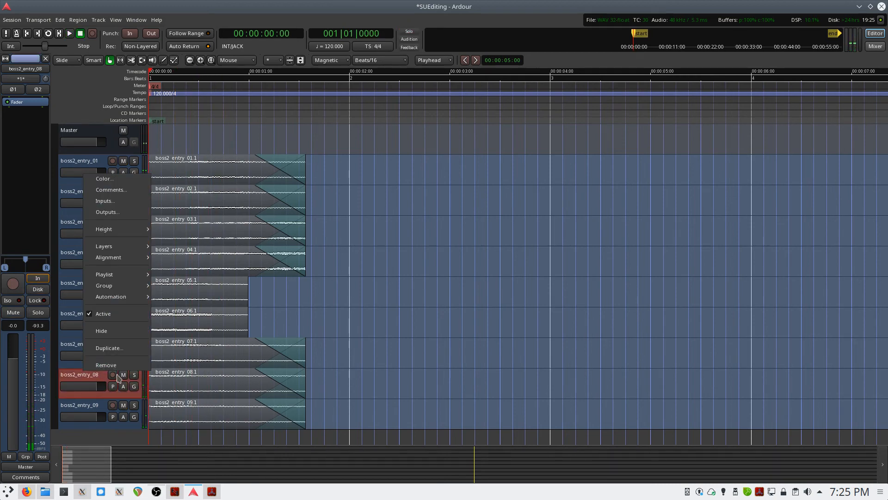
left_click(109, 348)
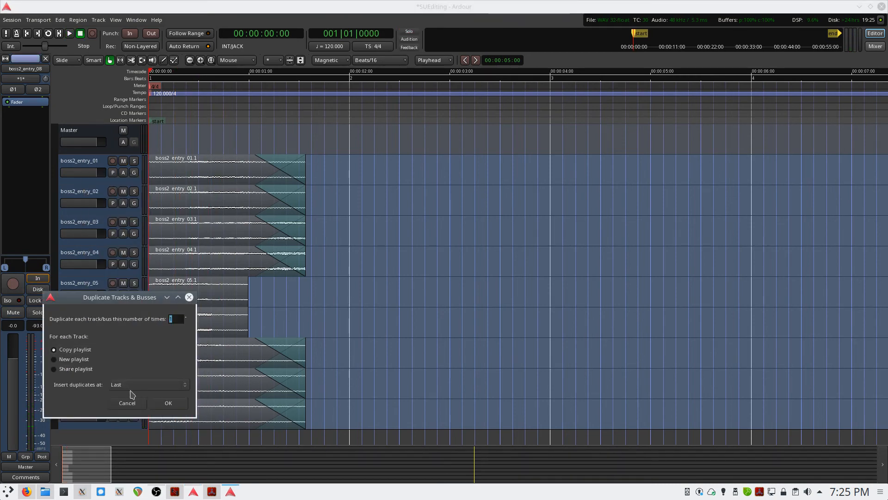
left_click(169, 403)
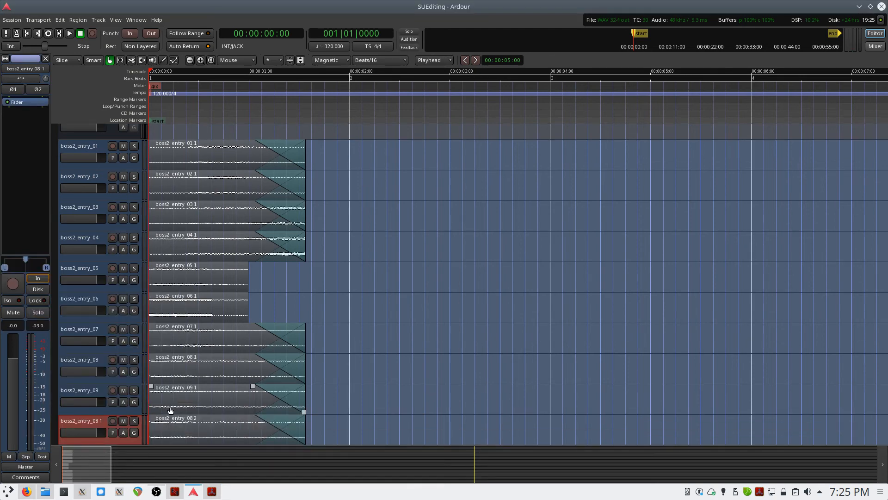
Rename the duplicated track as boss2_entry_10
double_click(95, 425)
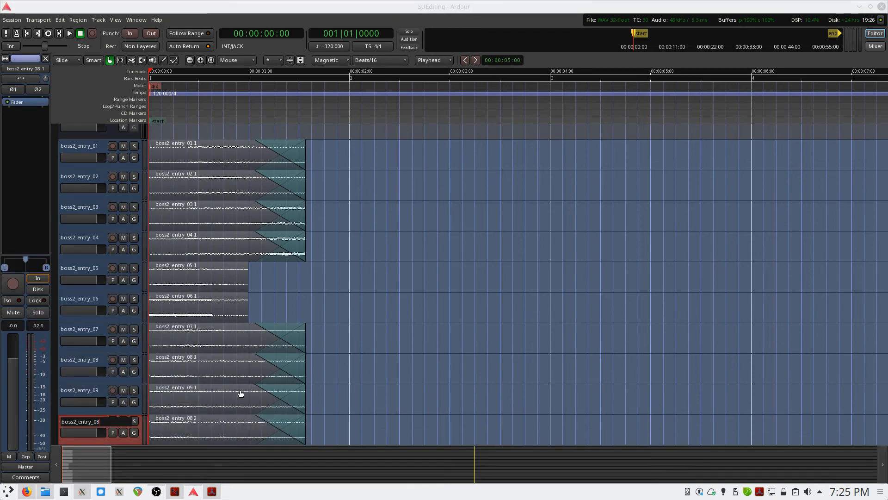
key("BackSpace")
key("BackSpace")
key("BackSpace")
key("BackSpace")
key("Return")
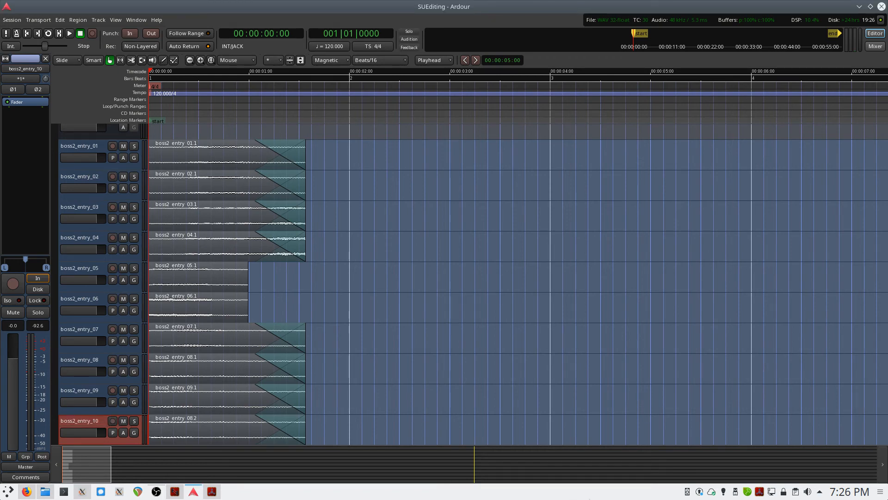
Solo boss2_entry_10 and reverse the region on that track
left_click(133, 421)
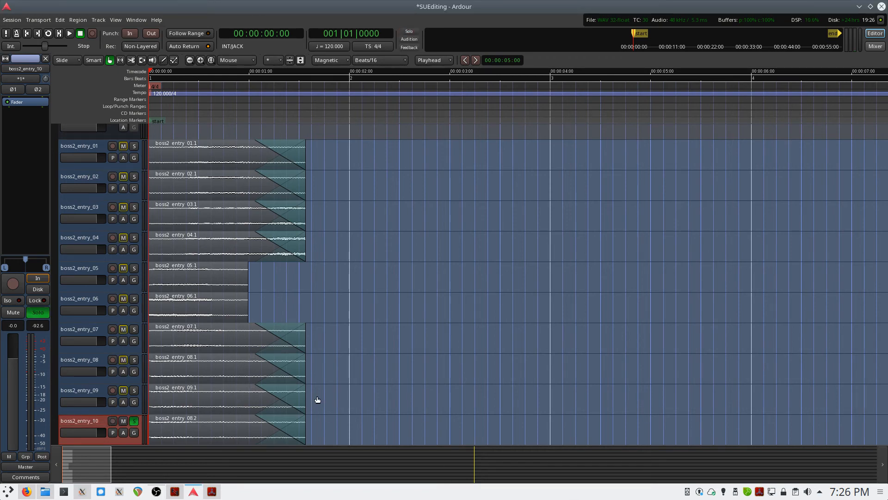
scroll(317, 397, "down", 5)
right_click(217, 322)
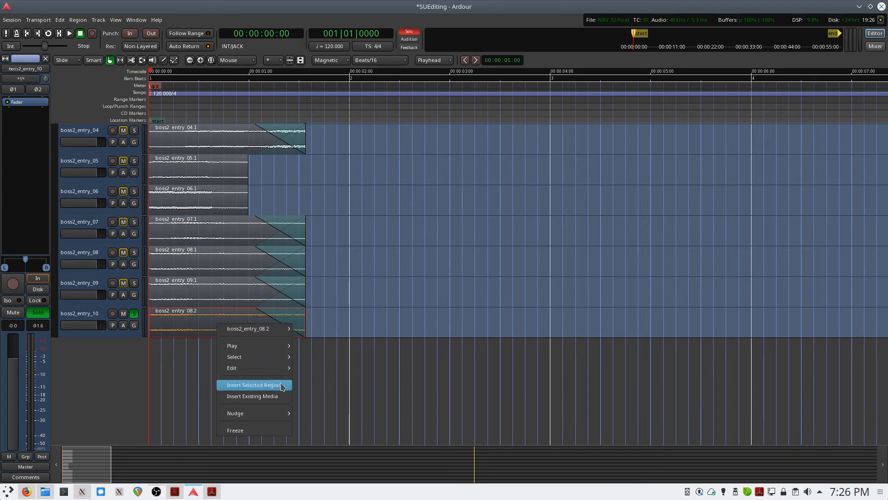
mouse_move(283, 330)
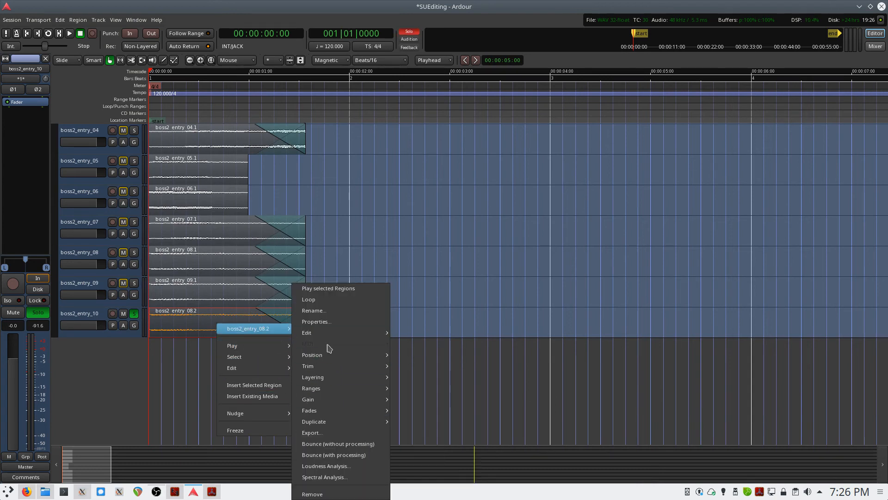
mouse_move(326, 334)
left_click(409, 435)
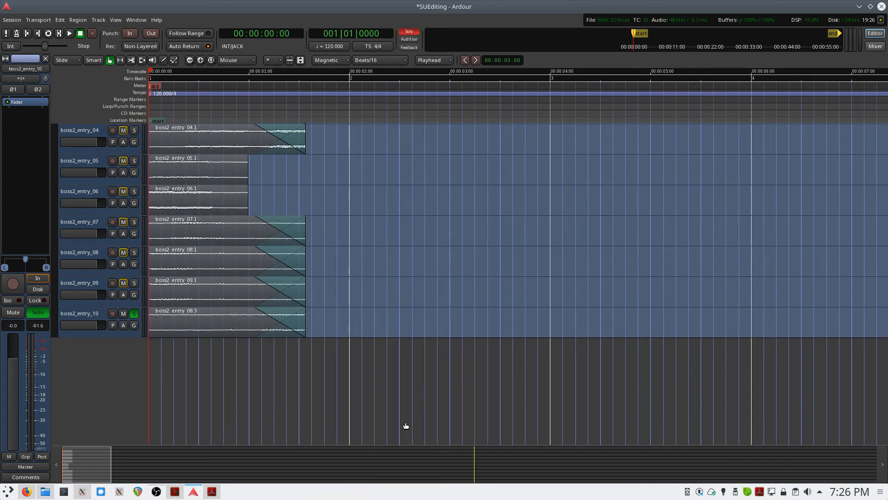
Audition the reversed region on boss2_entry_10 twice from the start
key("space")
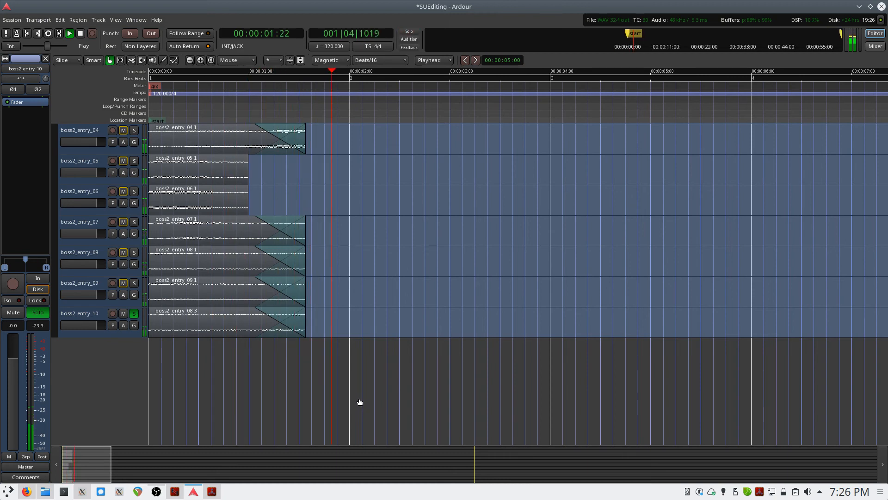
key("space")
key("space")
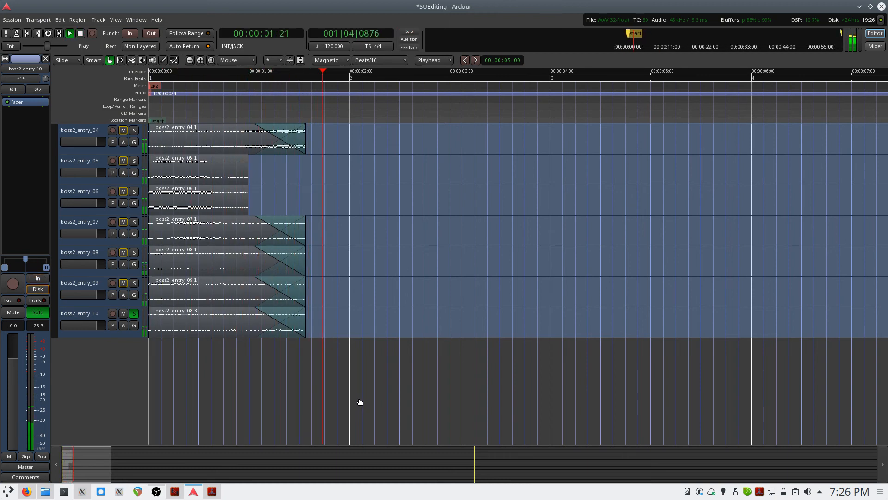
key("space")
Select the full length of the boss2_entry_10 region as a range and set the export file label to boss2_entry_10
key("r")
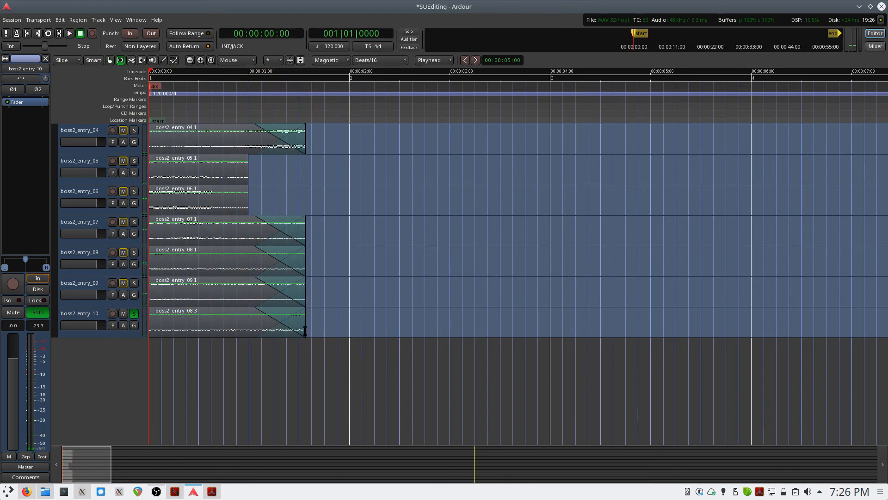
left_click_drag(306, 320, 149, 329)
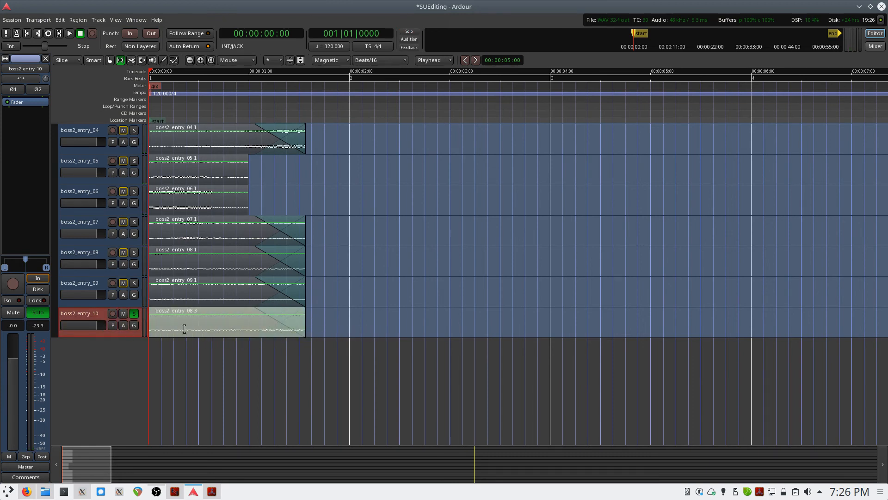
key("alt+e")
left_click(173, 365)
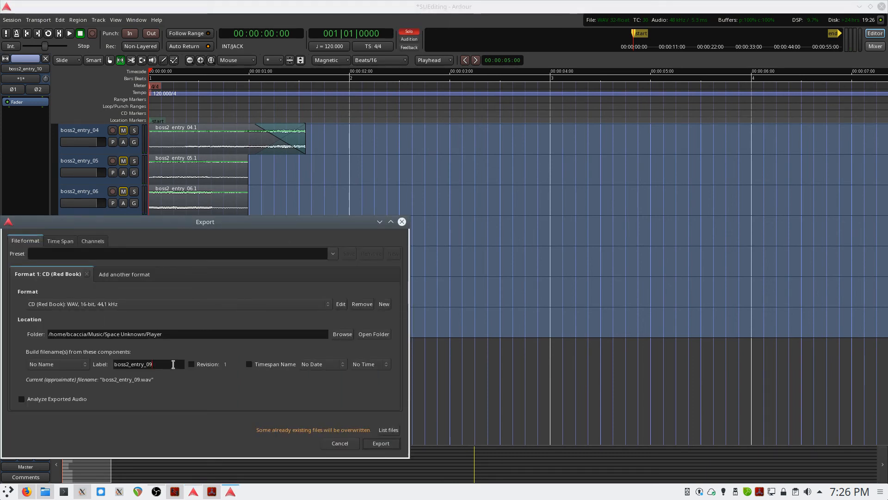
key("BackSpace")
key("BackSpace")
type("10")
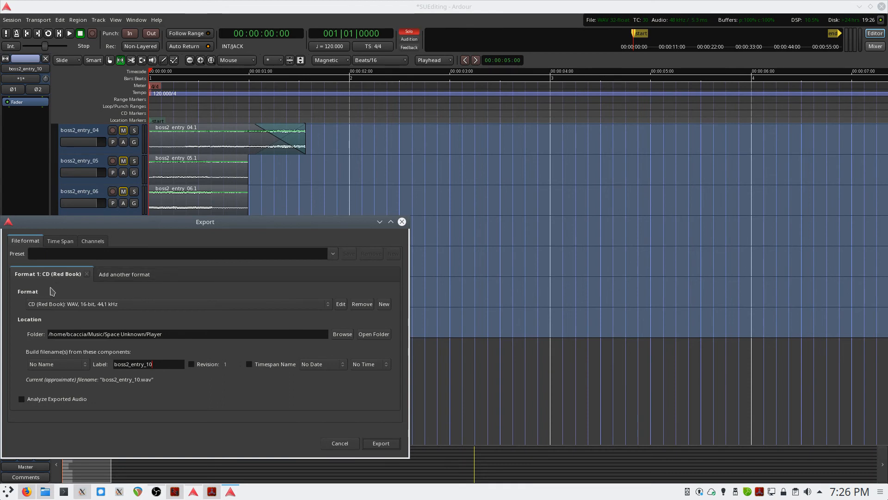
Export boss2_entry_10 using the Selection time span instead of the whole session, and unsolo the track
left_click(61, 241)
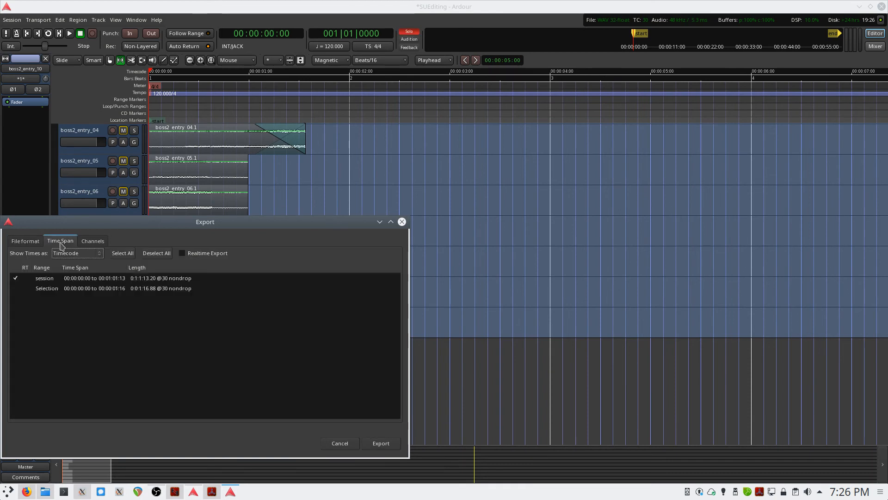
left_click(13, 279)
left_click(381, 444)
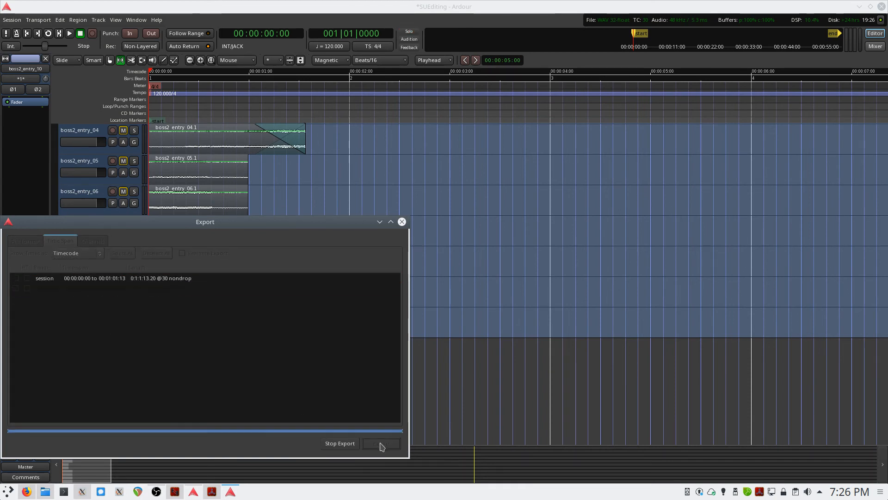
left_click(133, 315)
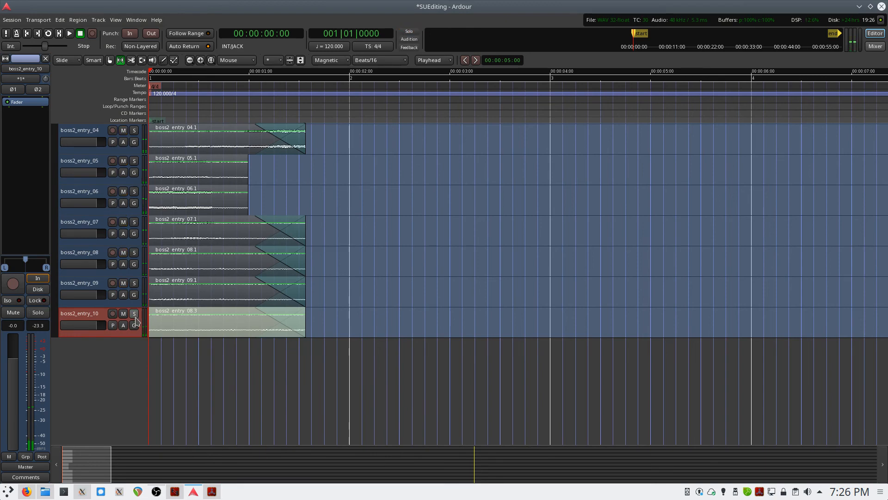
Audition boss2_entry_05 on its own by soloing it for one playback
scroll(156, 384, "up", 4)
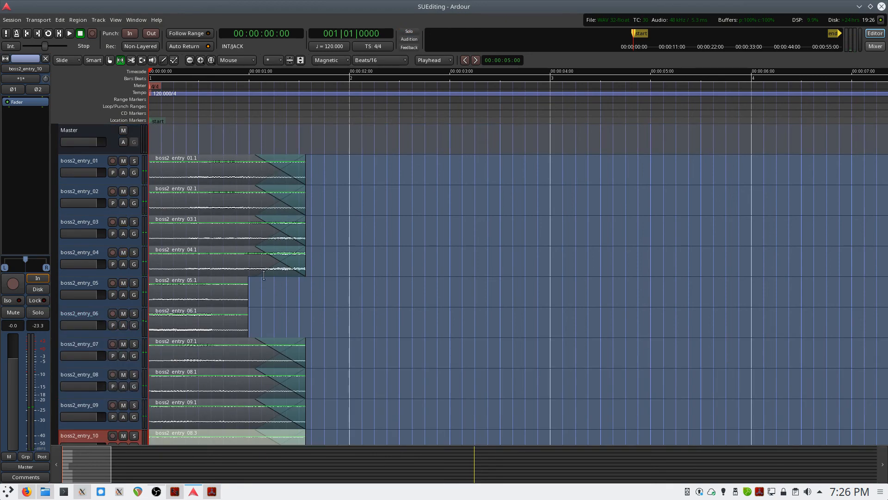
left_click(133, 284)
key("space")
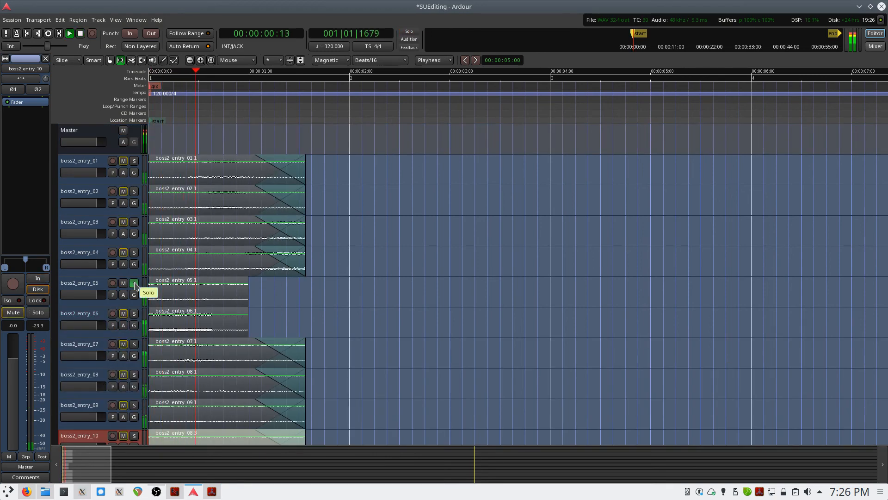
key("space")
left_click(133, 284)
Audition boss2_entry_06 repeatedly from the start while soloed, and unsolo it after listening
left_click(134, 314)
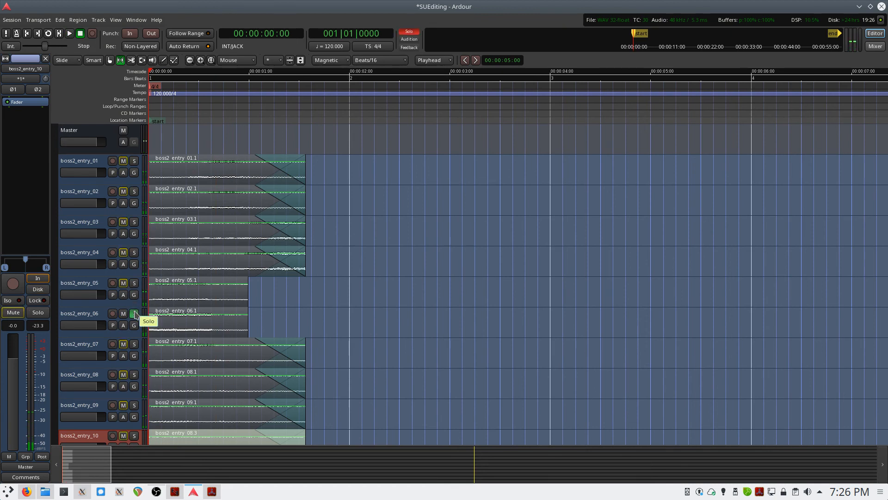
key("space")
key("space")
key("space")
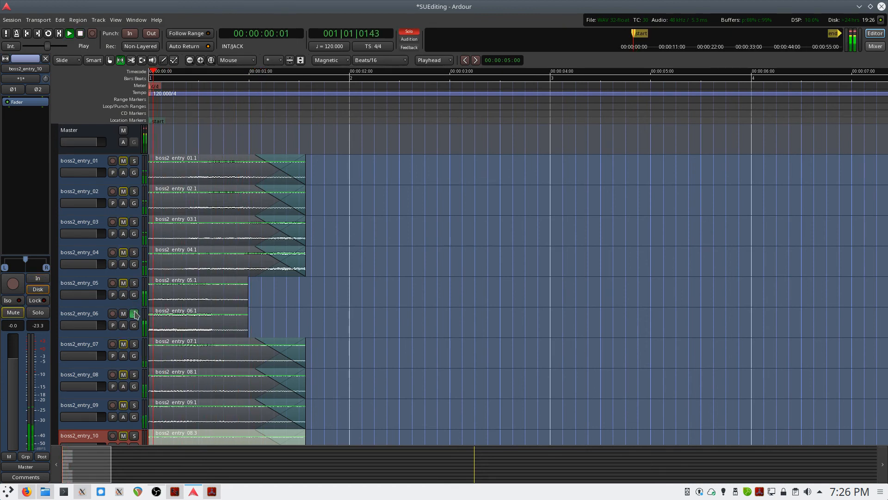
key("space")
left_click(134, 314)
Audition boss2_entry_04 on its own by soloing it for one playback
left_click(134, 252)
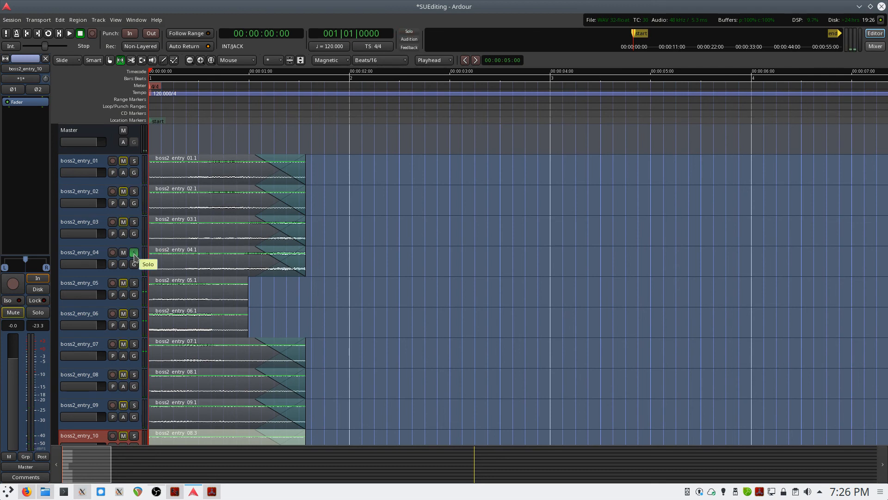
key("space")
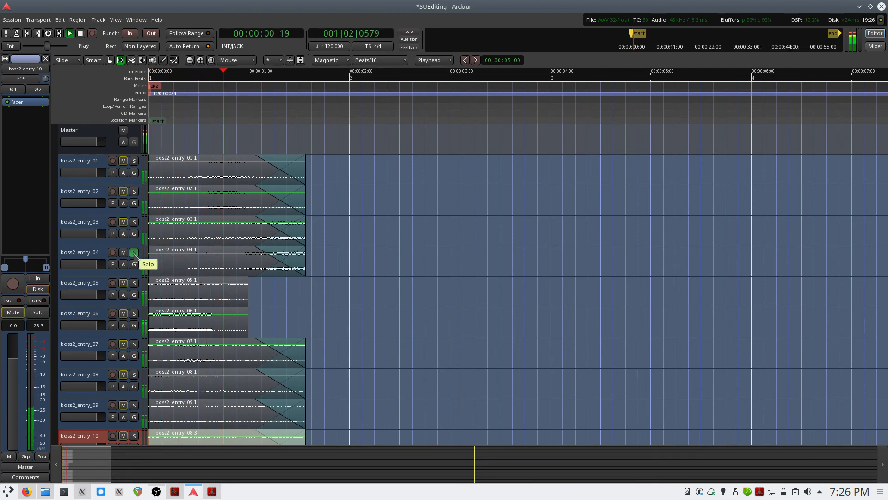
key("space")
left_click(134, 253)
Audition boss2_entry_03 on its own by soloing it for one playback
left_click(134, 222)
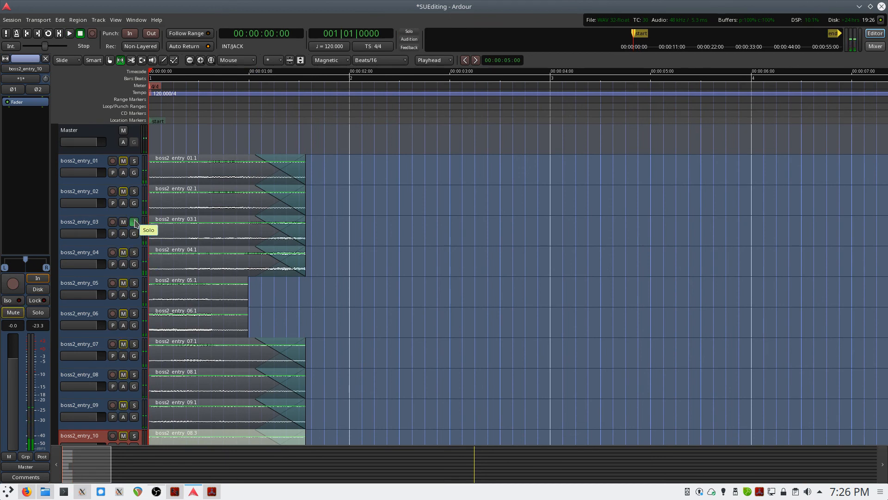
key("space")
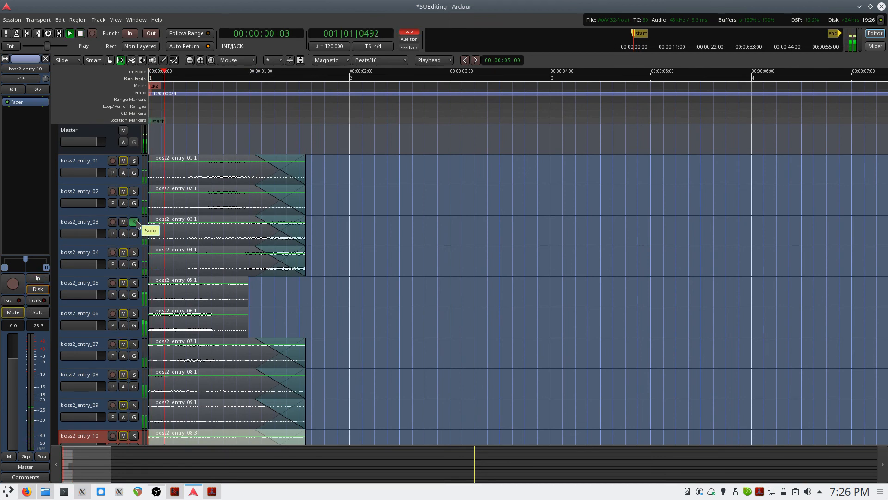
key("space")
left_click(134, 222)
Audition boss2_entry_02 on its own by soloing it for one playback
left_click(134, 191)
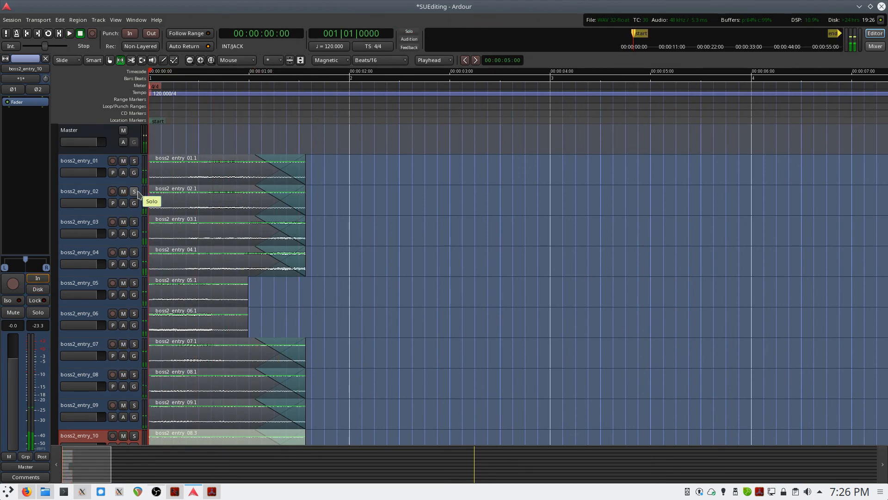
key("space")
key("space")
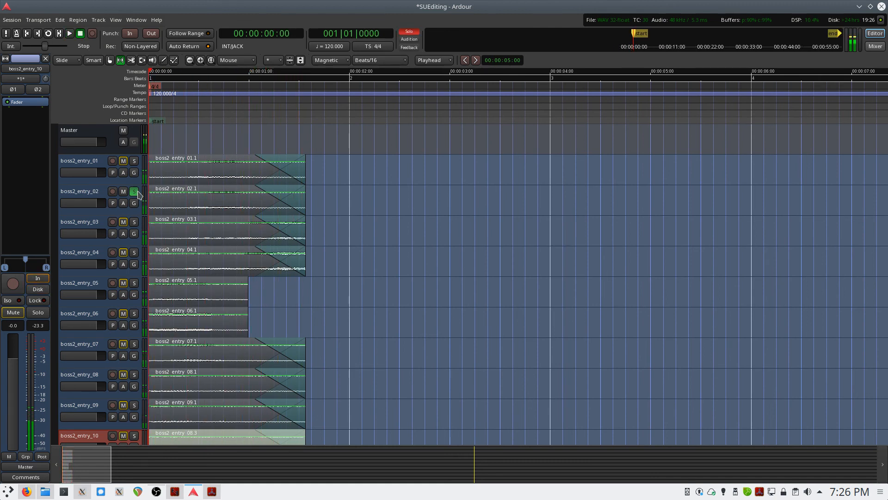
left_click(134, 191)
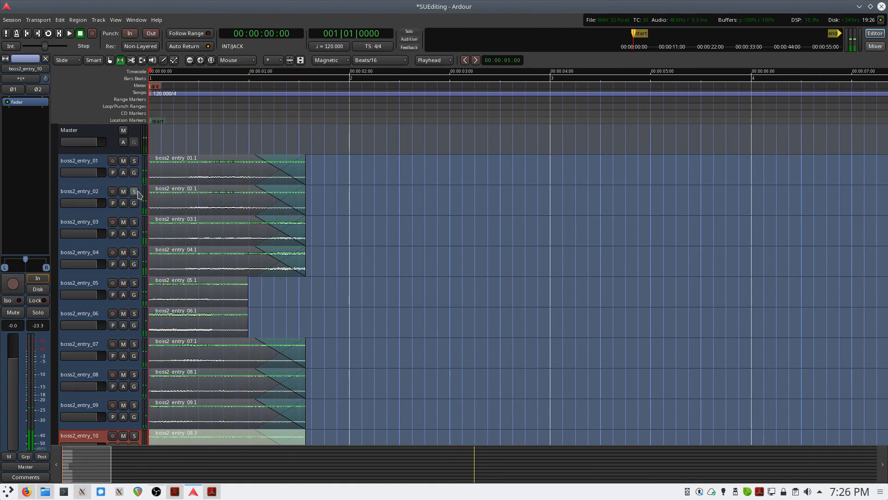
Audition boss2_entry_01 on its own by soloing it for one playback
left_click(134, 160)
key("space")
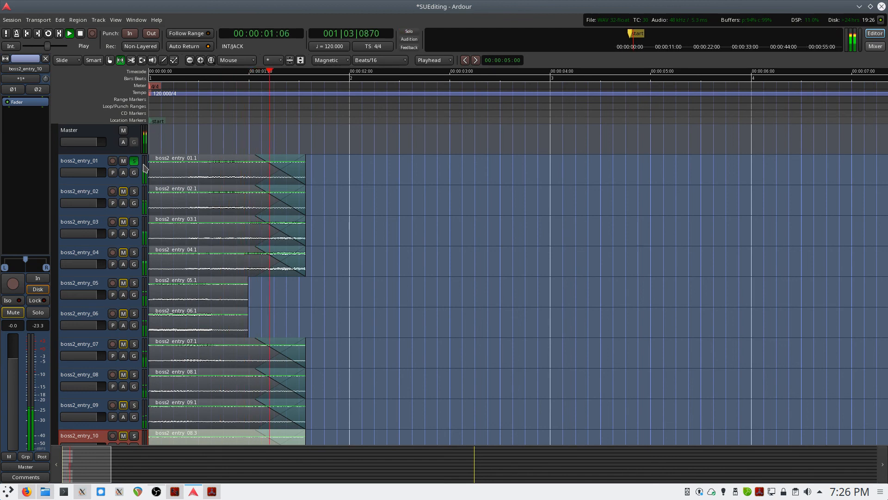
key("space")
left_click(134, 161)
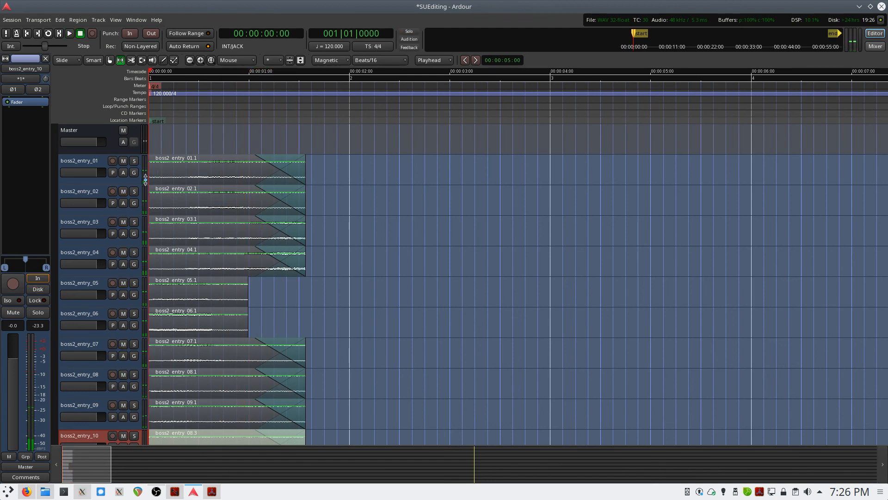
Duplicate the boss2_entry_01 track together with its region
right_click(90, 163)
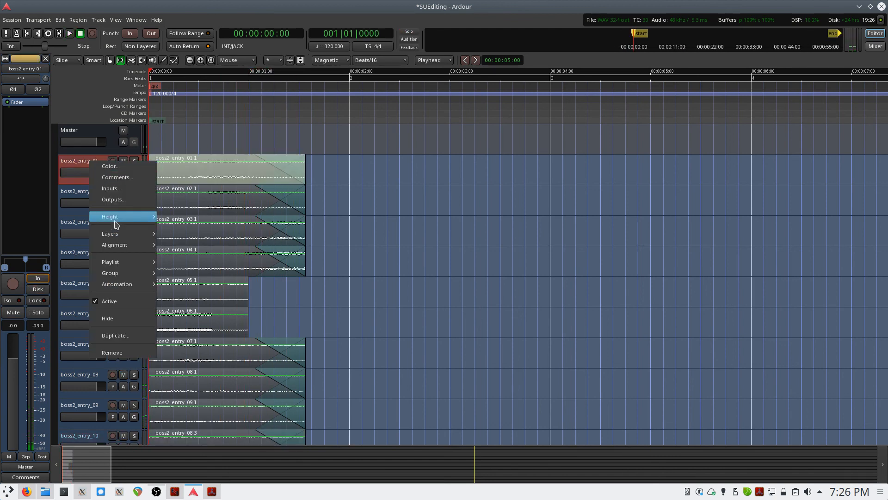
left_click(125, 343)
left_click(178, 397)
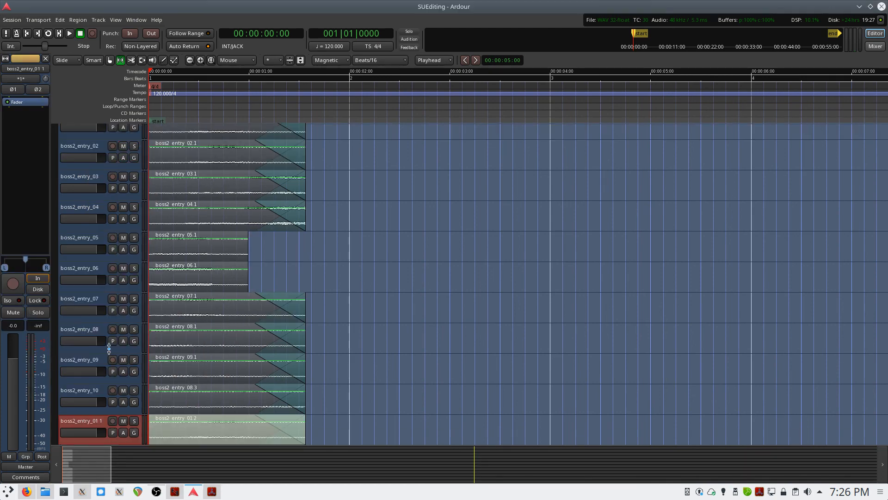
Rename the duplicated track as boss2_entry_11
double_click(99, 422)
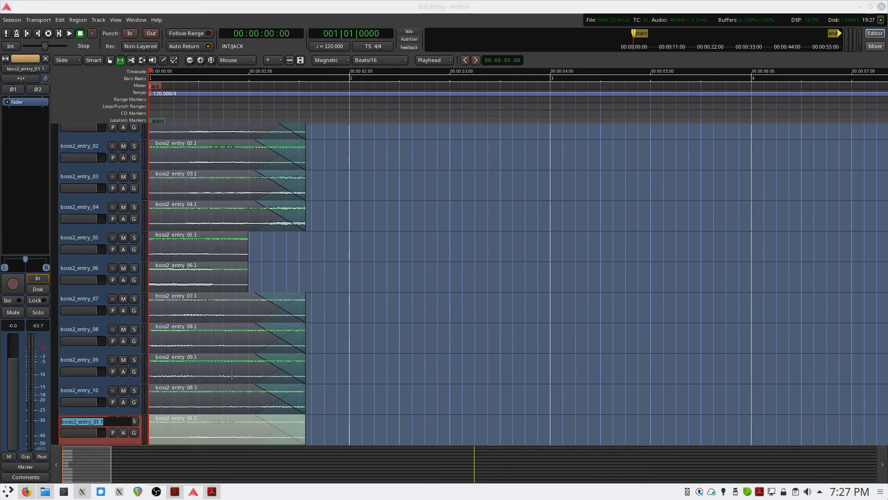
key("End")
key("BackSpace")
key("BackSpace")
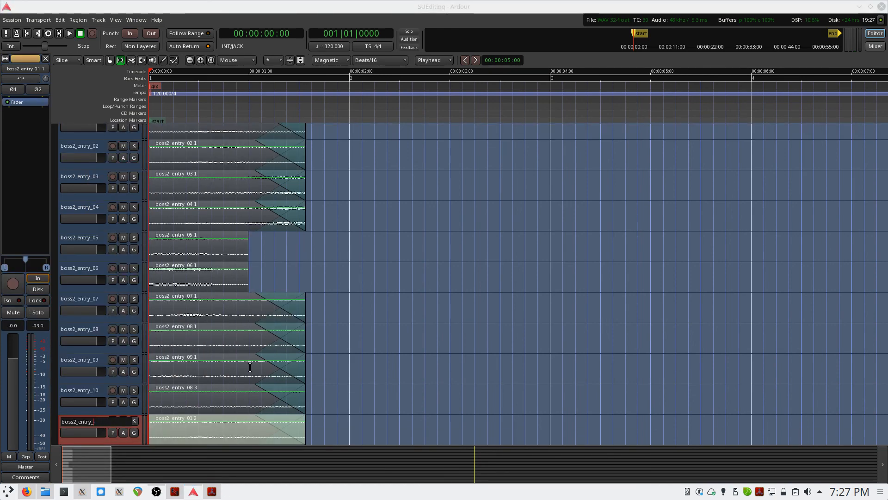
type("11")
key("Return")
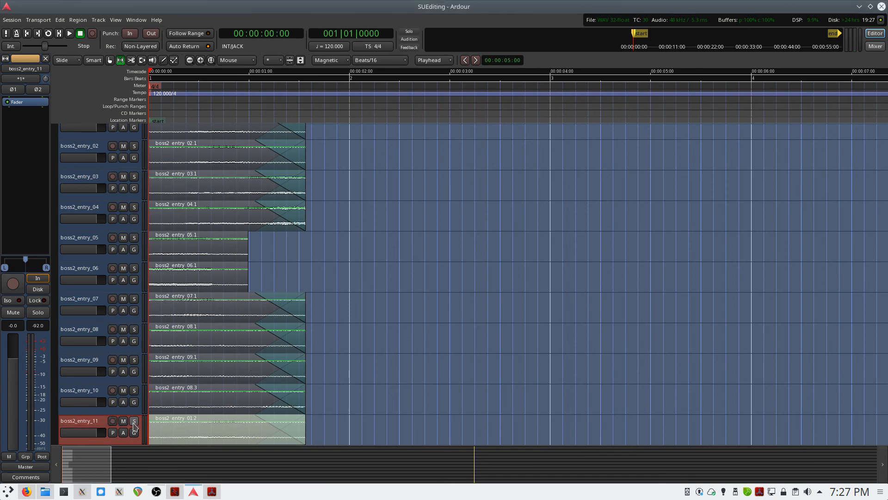
Solo boss2_entry_11 and play it from the start
left_click(135, 422)
scroll(192, 395, "down", 6)
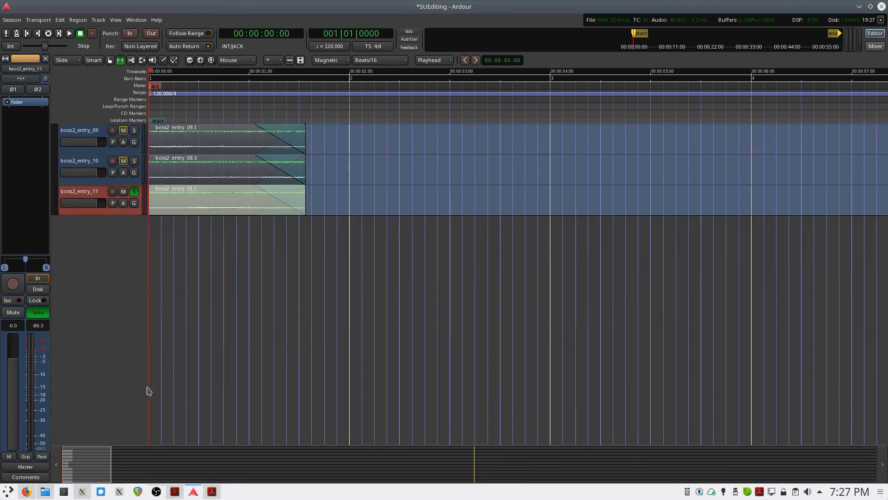
key("space")
Select the region on boss2_entry_11 with the Grab tool and reverse it
right_click(174, 202)
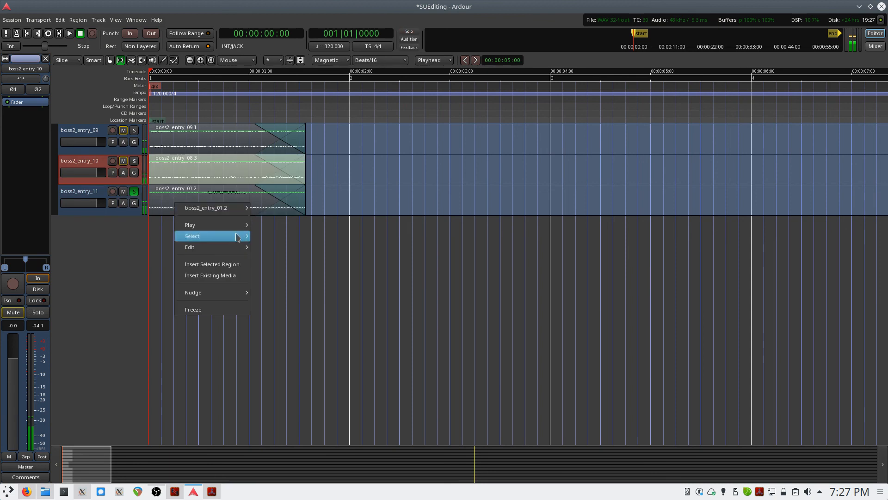
mouse_move(225, 208)
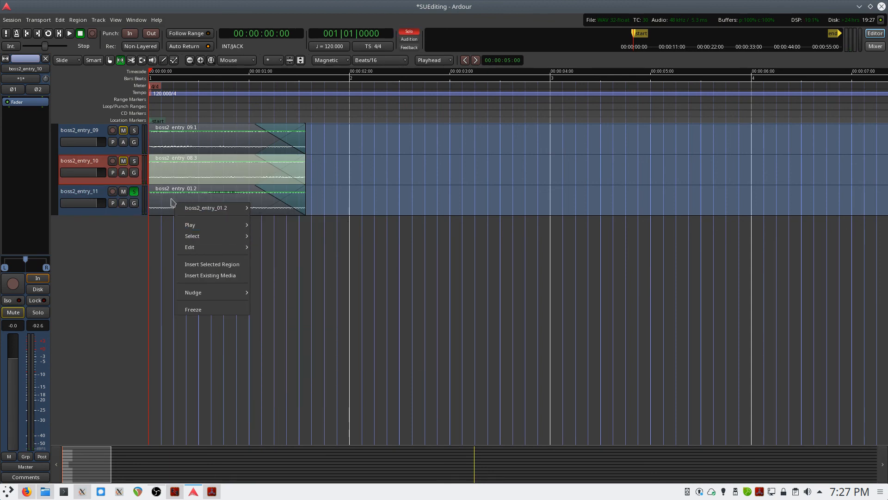
left_click(272, 247)
key("g")
left_click(210, 202)
right_click(212, 196)
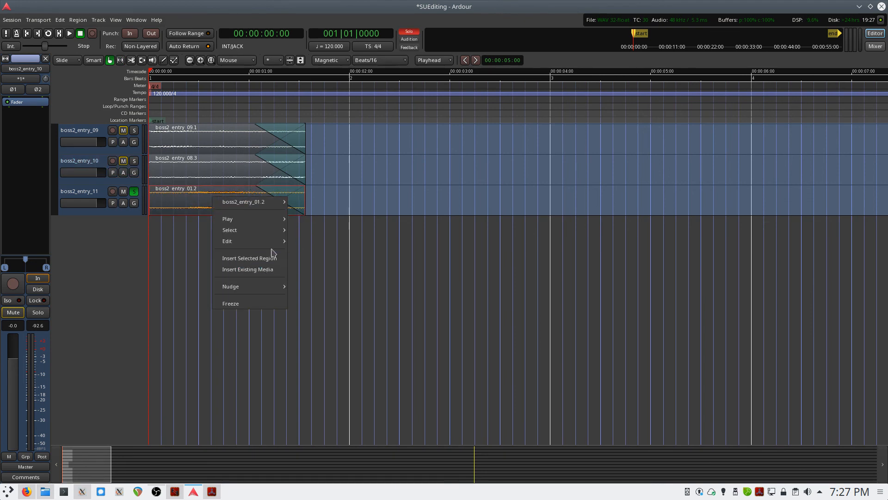
mouse_move(252, 202)
mouse_move(322, 250)
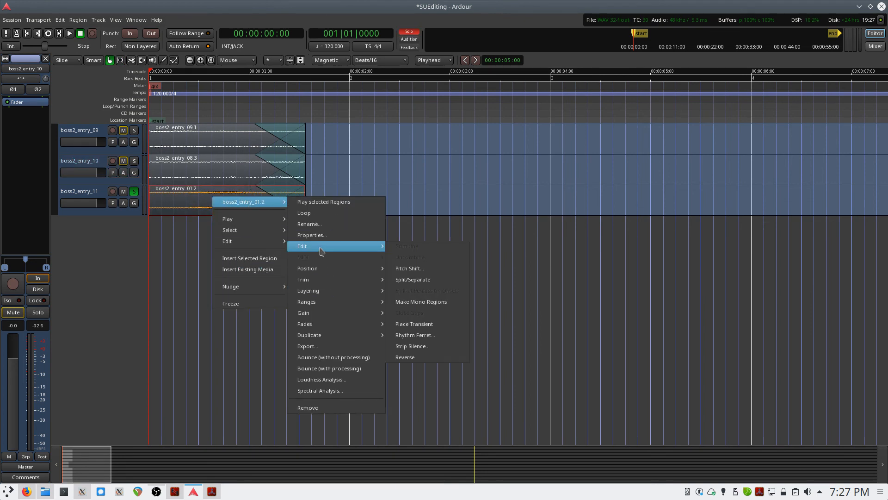
left_click(420, 357)
Listen to the reversed region on boss2_entry_11 twice from the start
key("space")
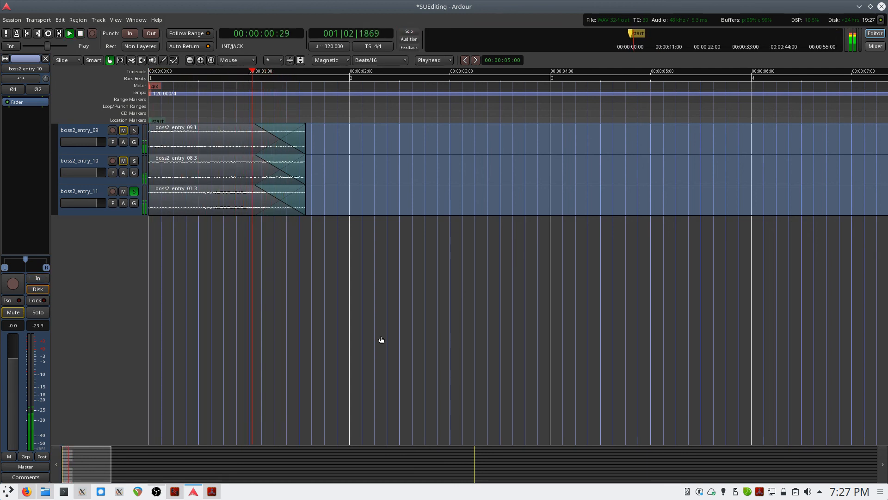
key("space")
key("space")
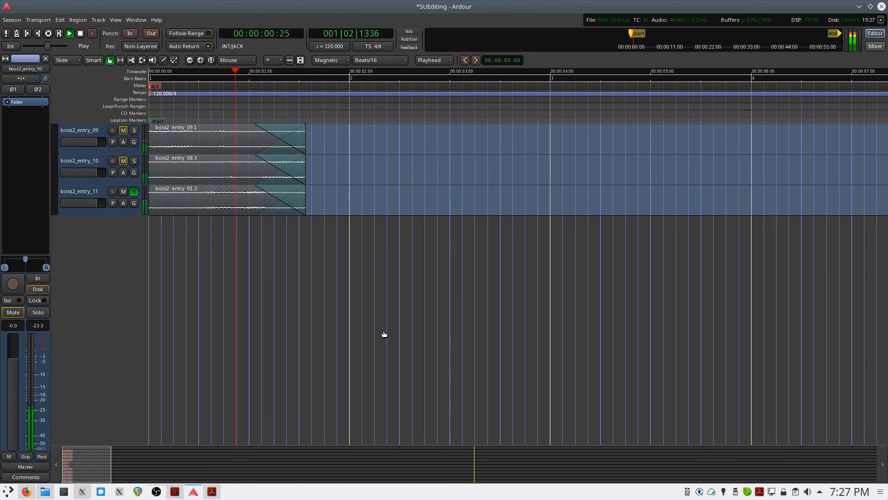
key("space")
Select the reversed region's full range on boss2_entry_11 and export the Selection time span as a CD (Red Book) WAV labelled boss2_entry_11
key("r")
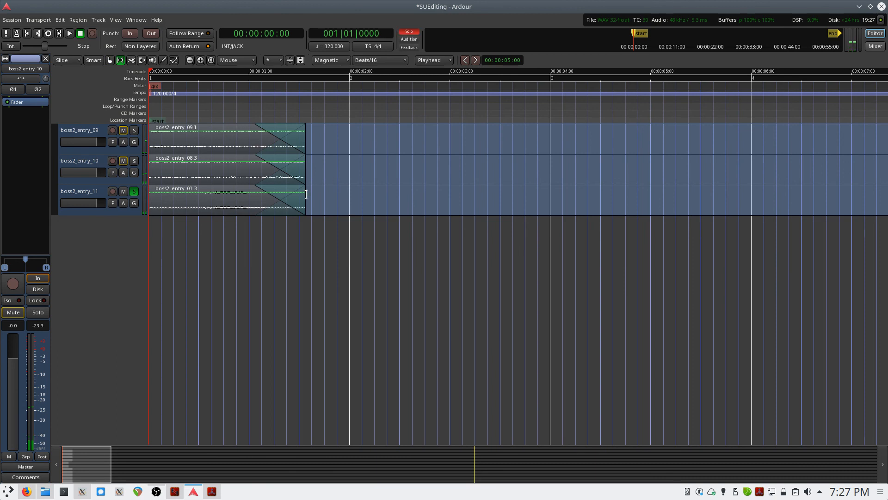
left_click_drag(306, 195, 165, 200)
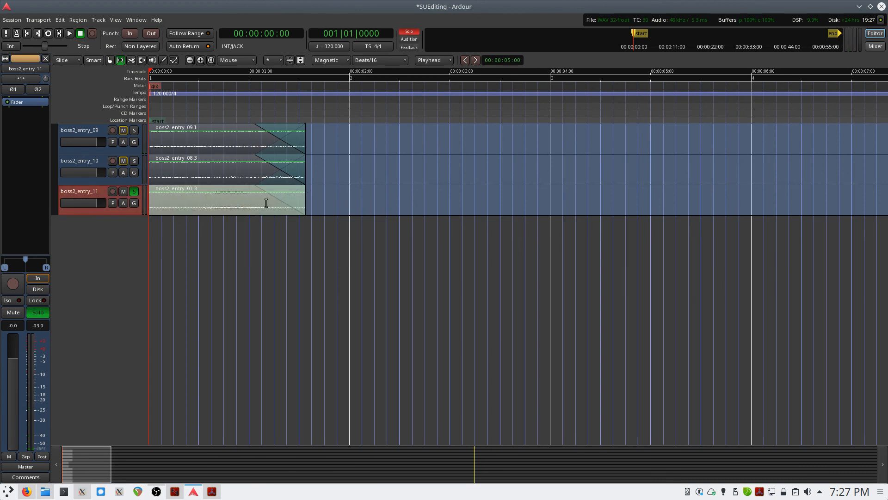
key("alt+e")
left_click(265, 249)
key("BackSpace")
type("11")
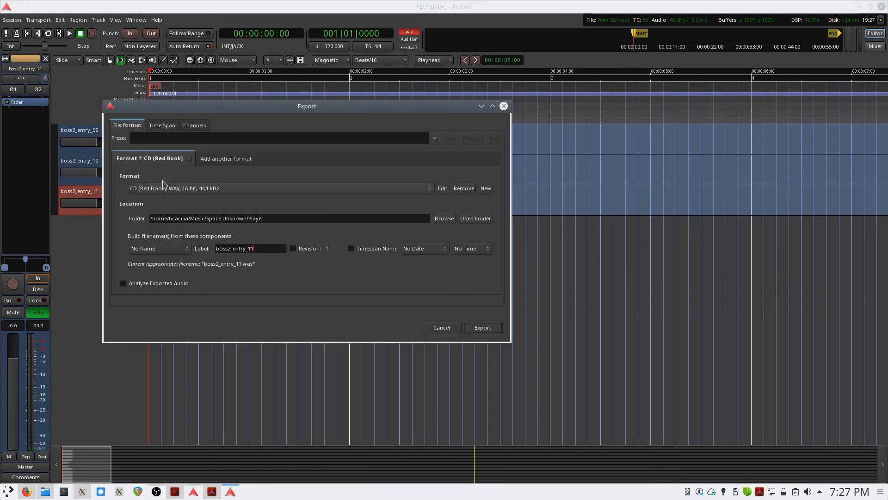
left_click(162, 125)
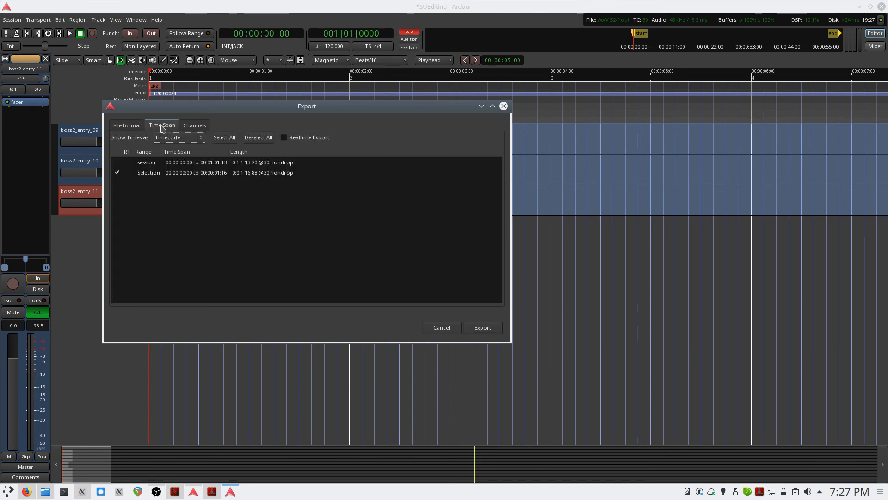
left_click(482, 327)
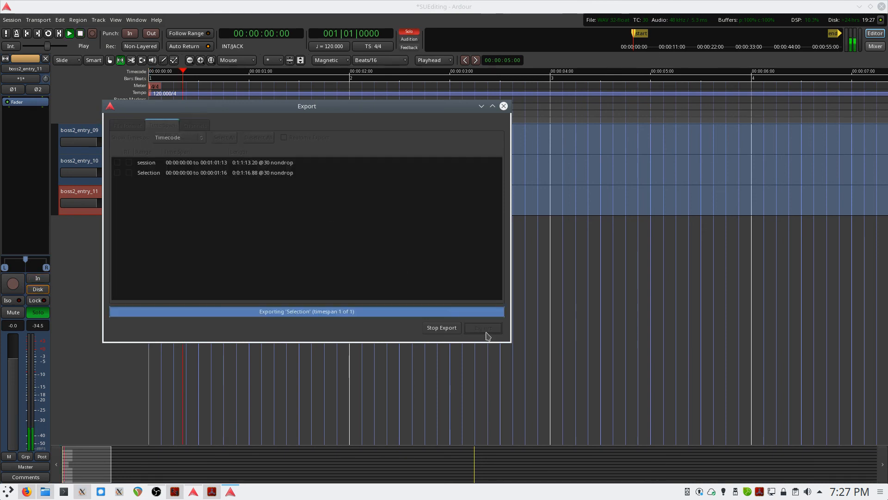
left_click(104, 300)
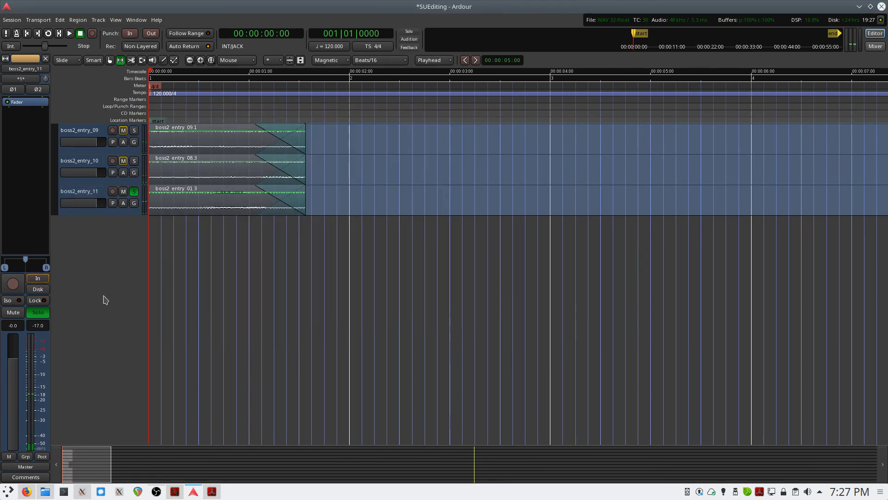
Save the session and unsolo boss2_entry_11
key("ctrl+s")
left_click(133, 191)
scroll(353, 223, "up", 10)
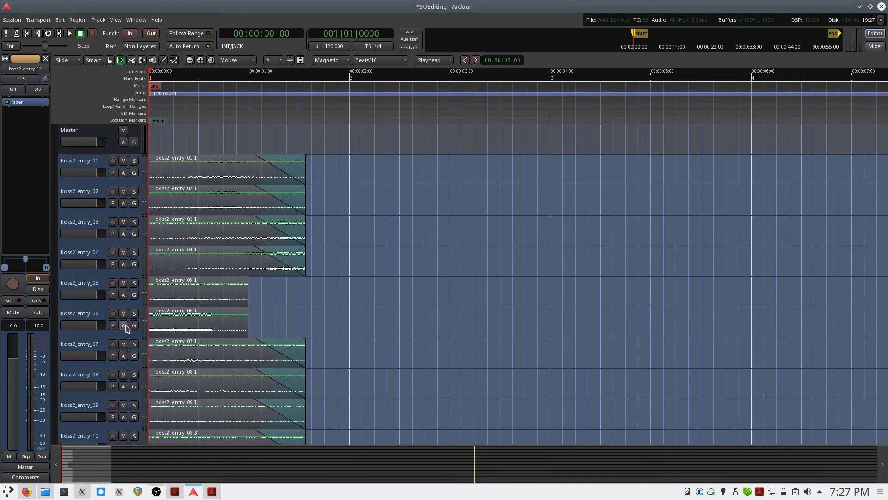